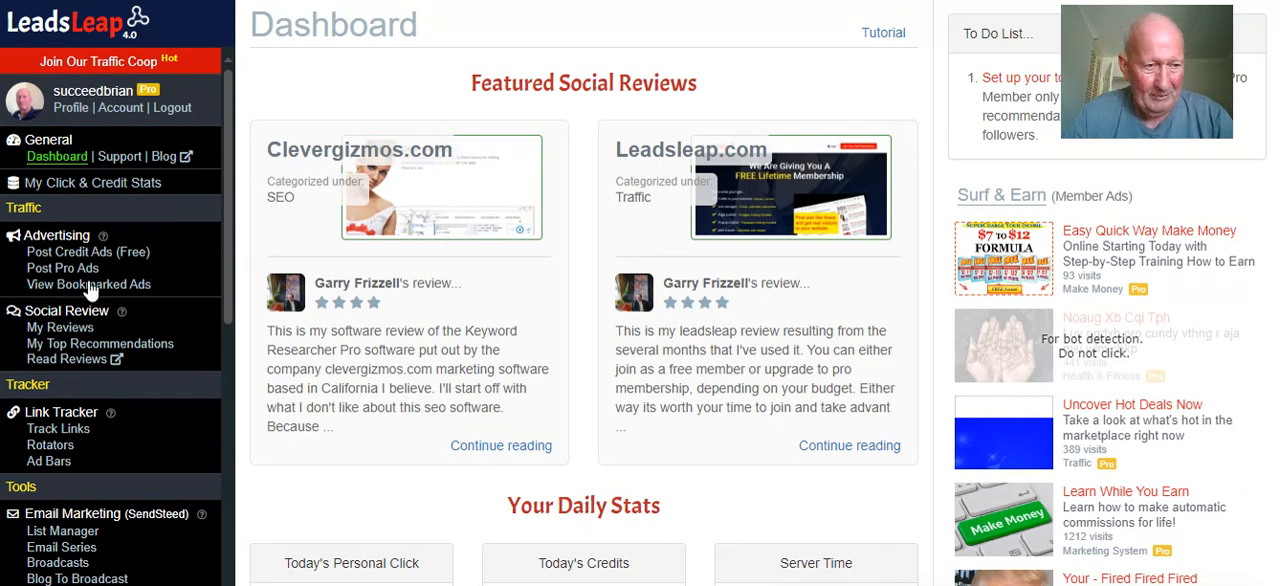
# Add a new mailing list named "Crazy Cash Cow test" in the List Manager
pyautogui.scroll(-3, 118, 321)
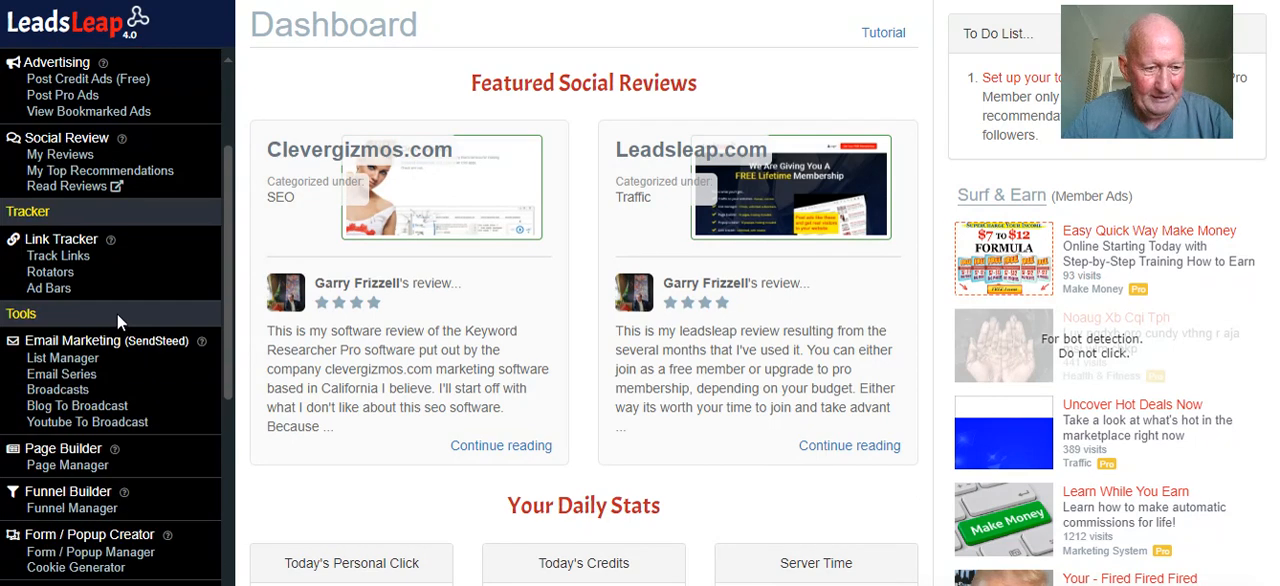
pyautogui.click(62, 358)
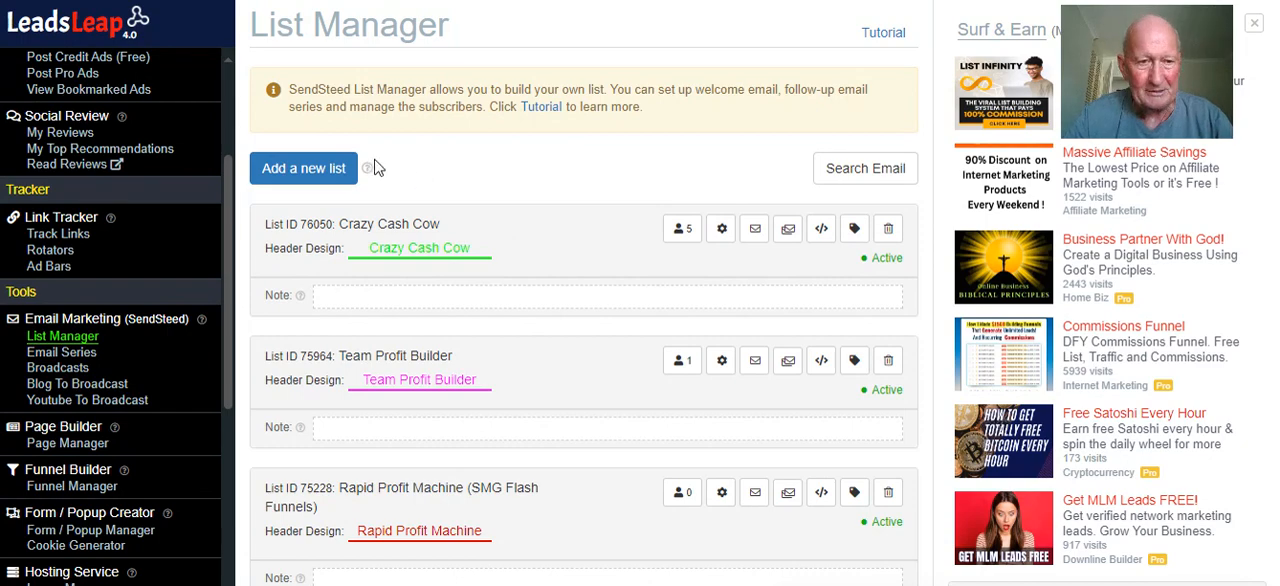
pyautogui.click(301, 171)
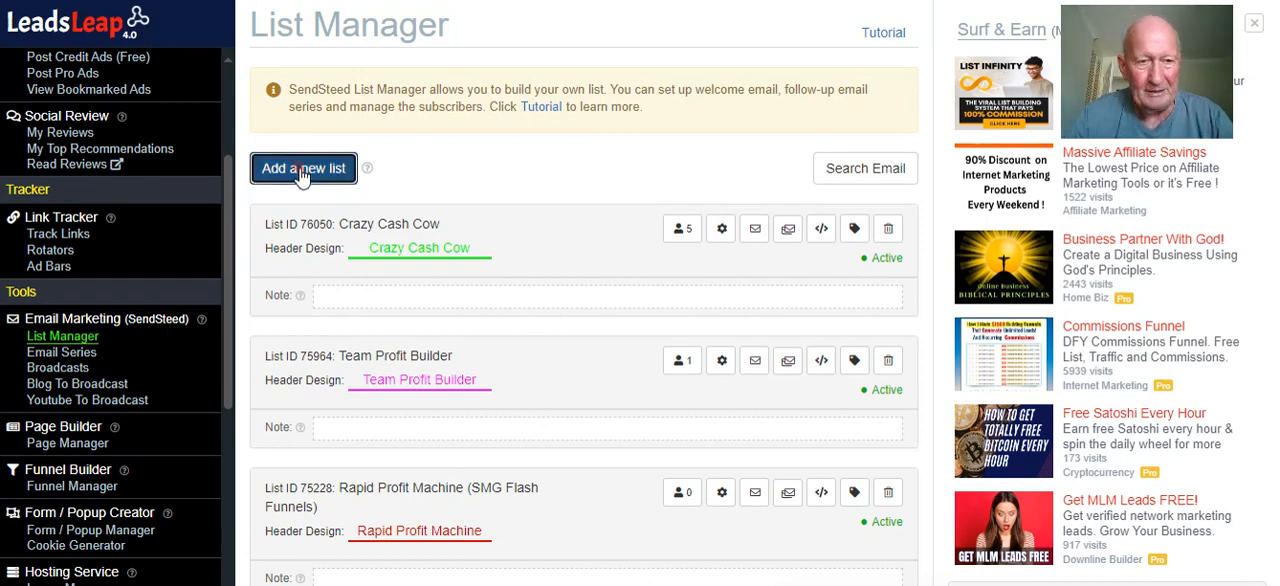
pyautogui.click(427, 143)
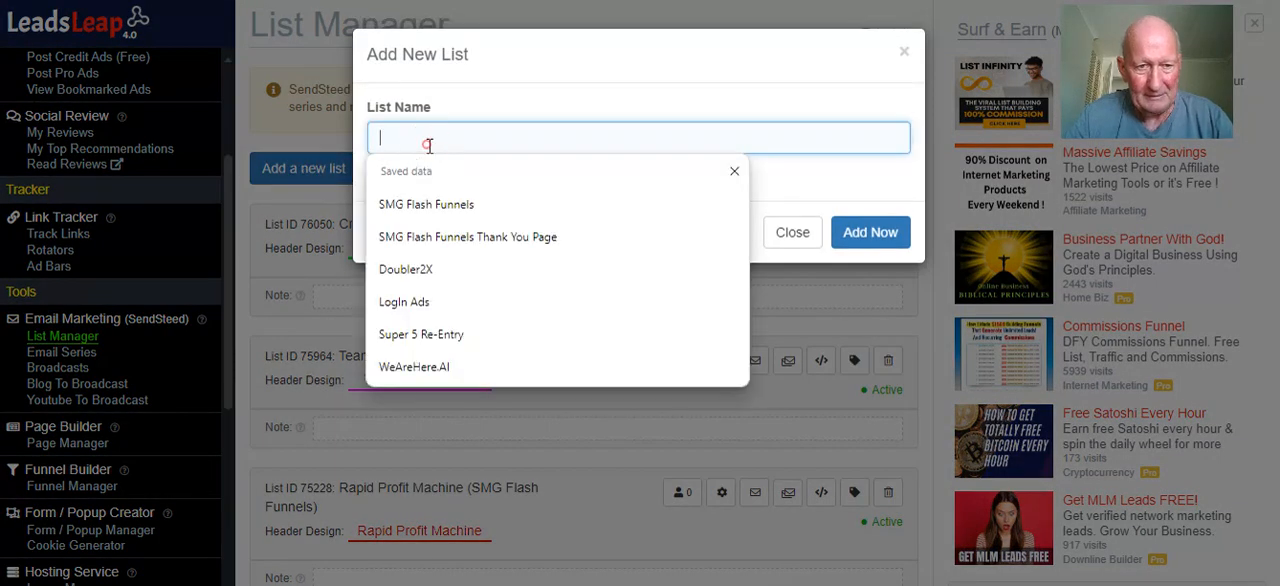
pyautogui.write('Crazy')
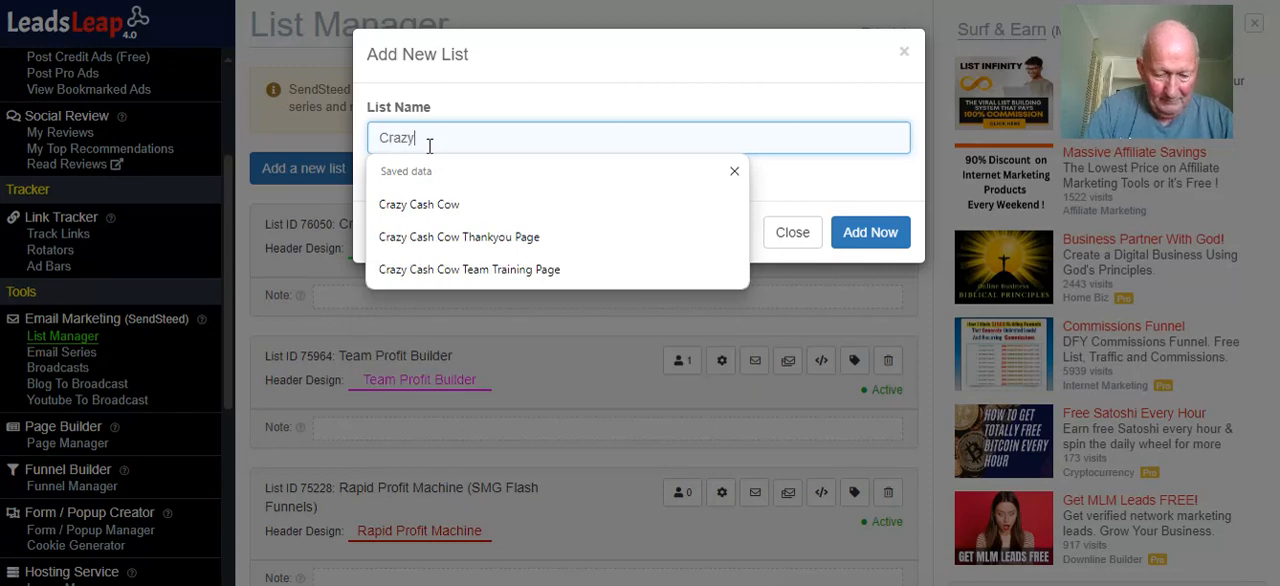
pyautogui.write(' Cash C')
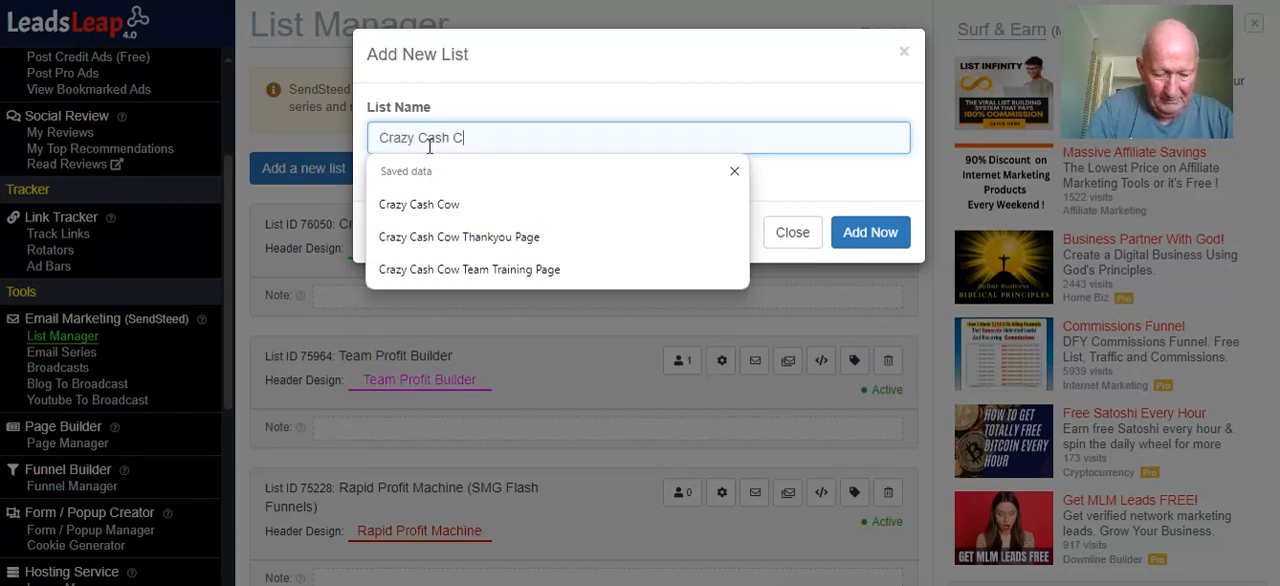
pyautogui.write('ow test')
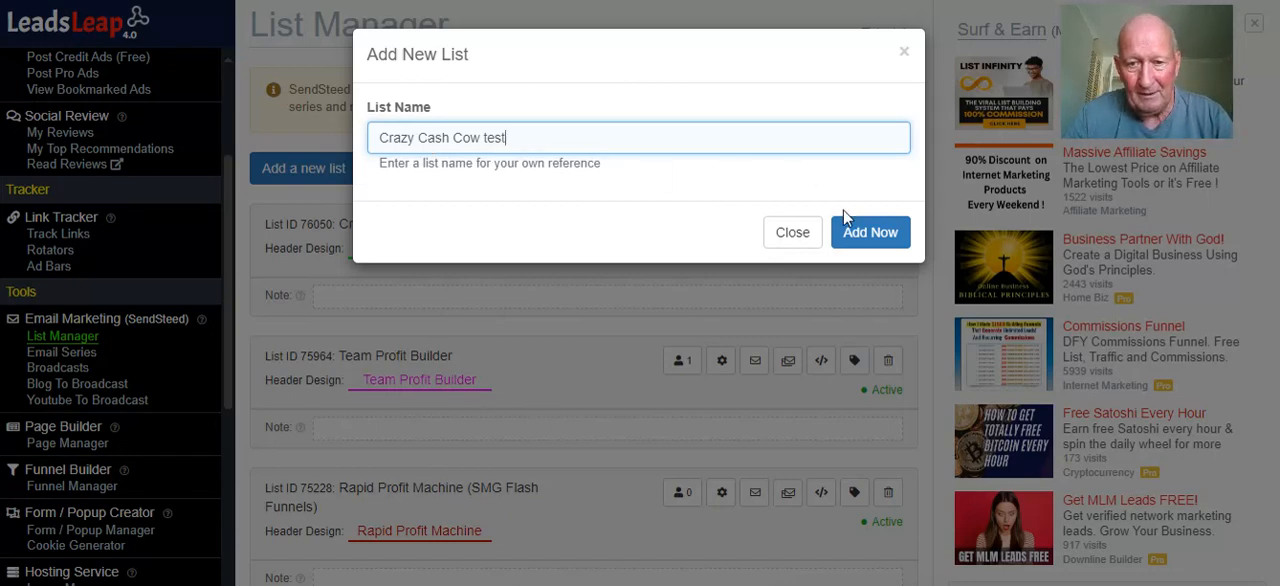
pyautogui.click(856, 234)
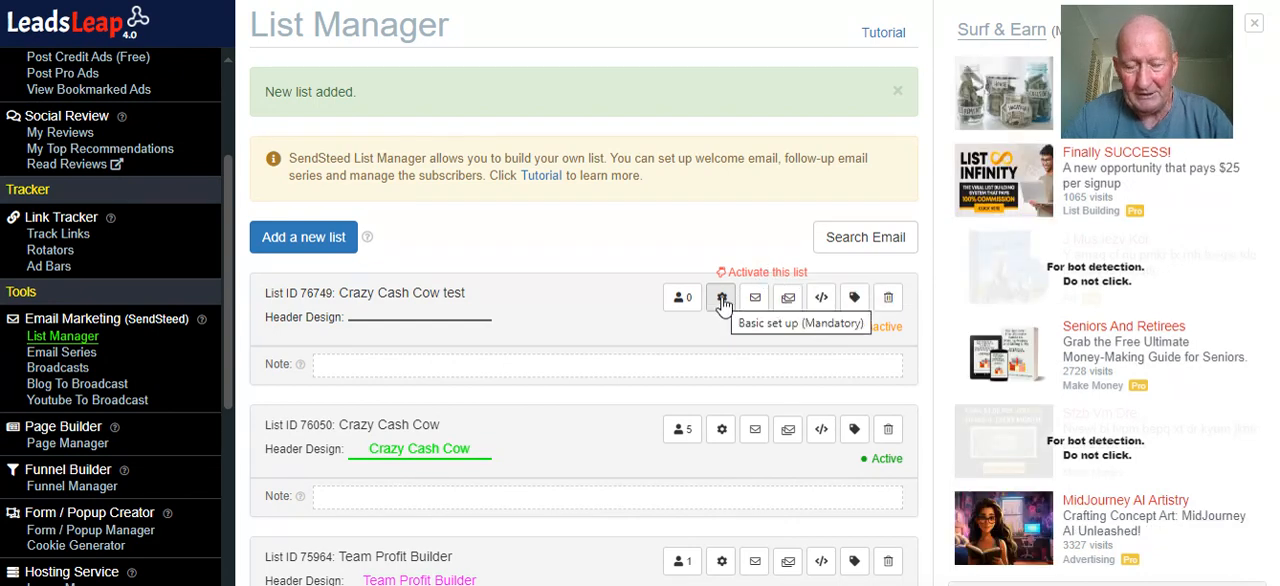
# Open the basic setup of the "Crazy Cash Cow test" list and enter "Crazy Cash Cow" as the brand name
pyautogui.click(722, 299)
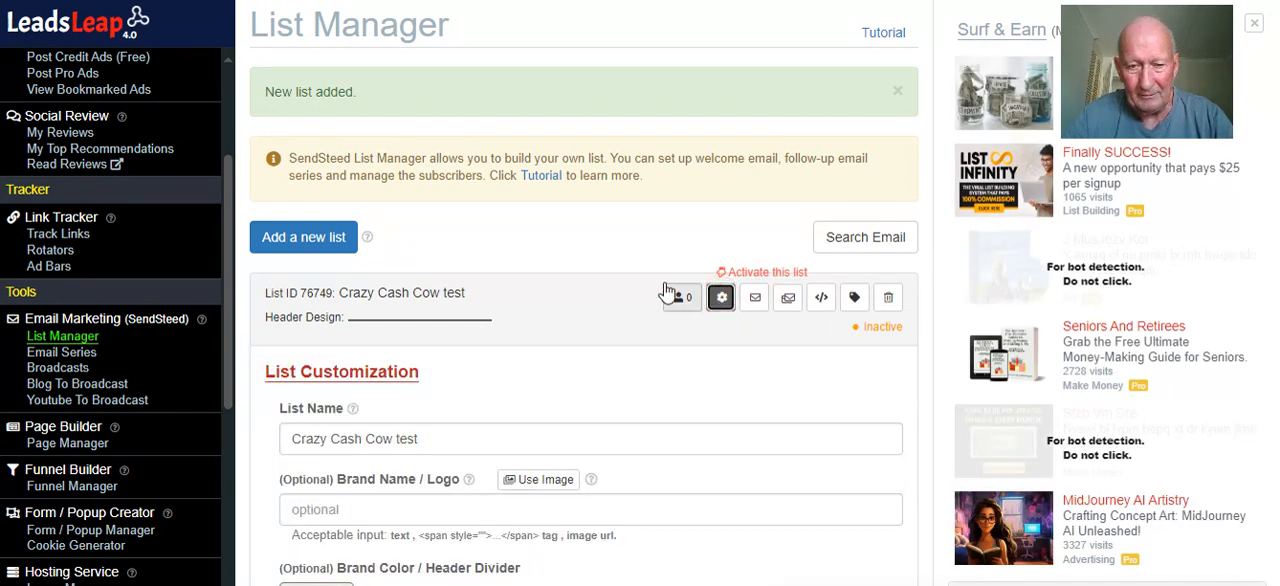
pyautogui.scroll(-1, 560, 250)
pyautogui.scroll(-2, 557, 220)
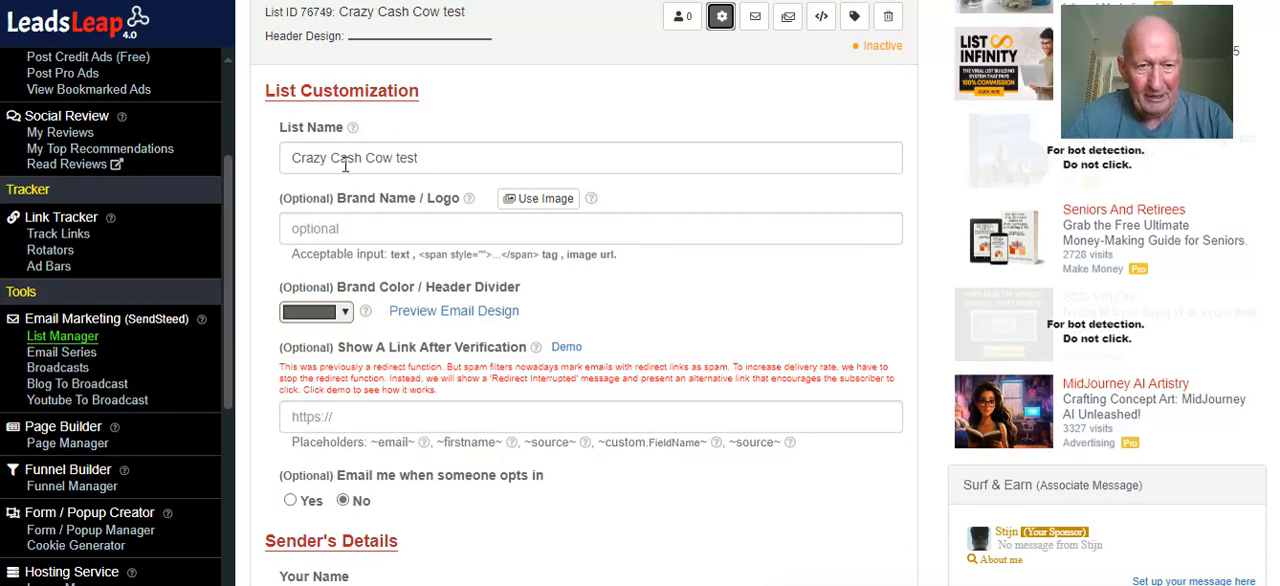
pyautogui.click(361, 227)
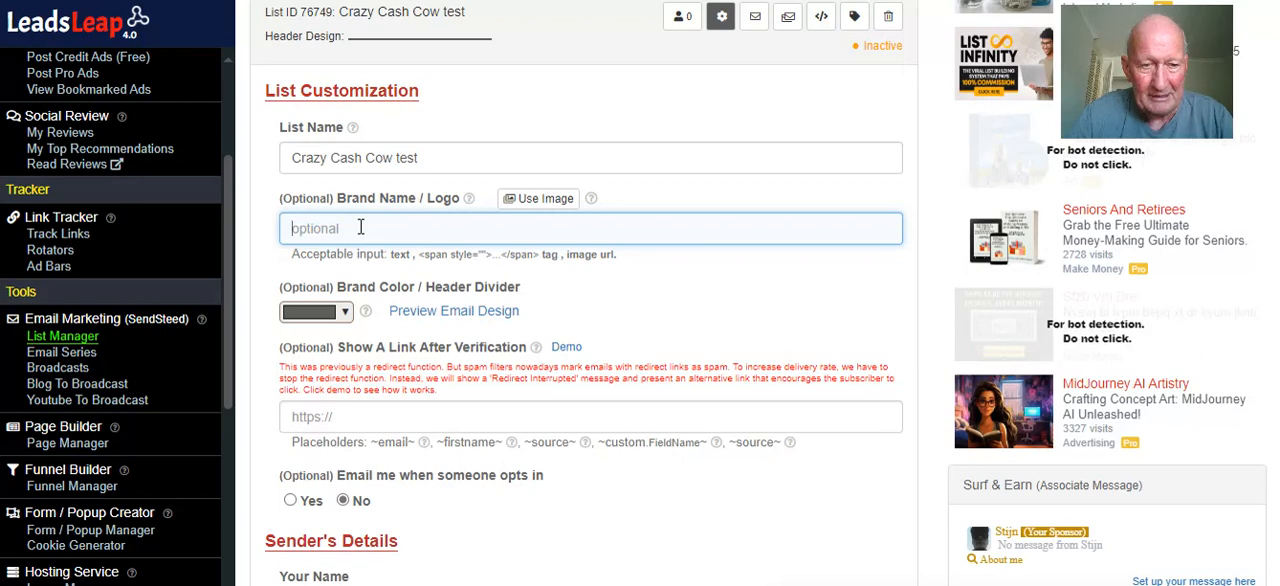
pyautogui.write('C')
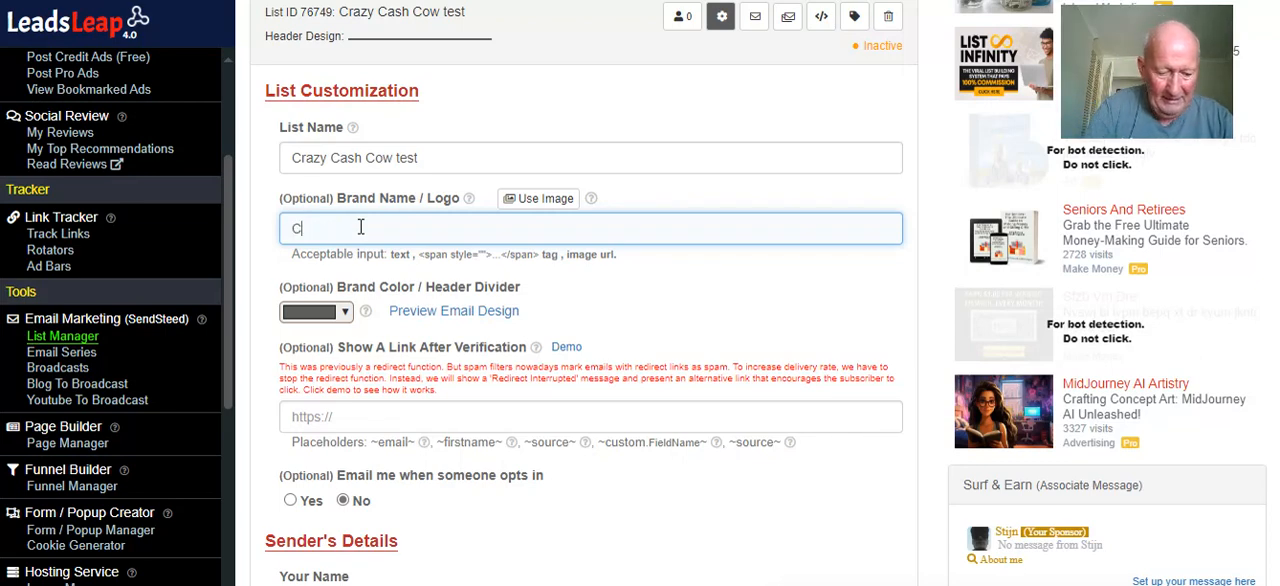
pyautogui.write('razy')
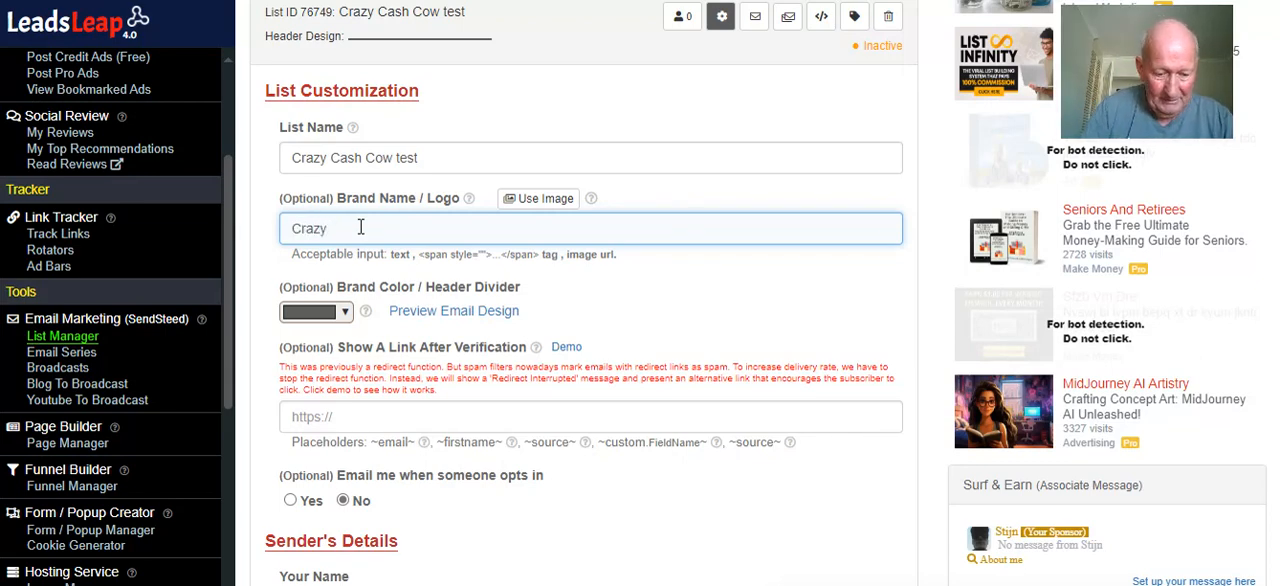
pyautogui.write(' Cash C')
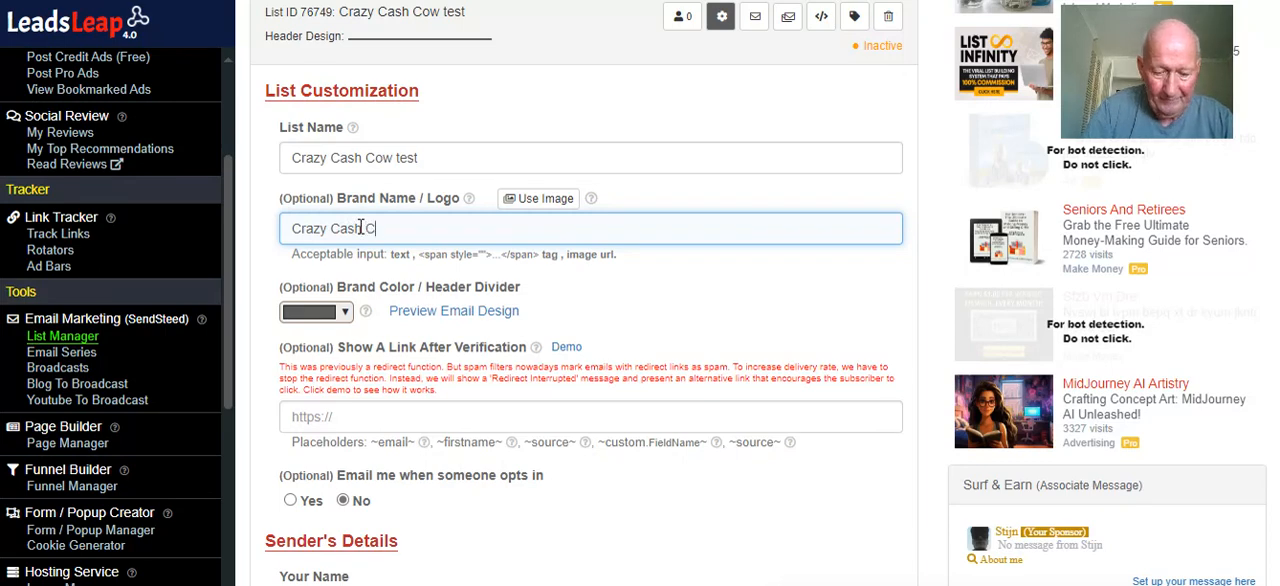
pyautogui.write('ow')
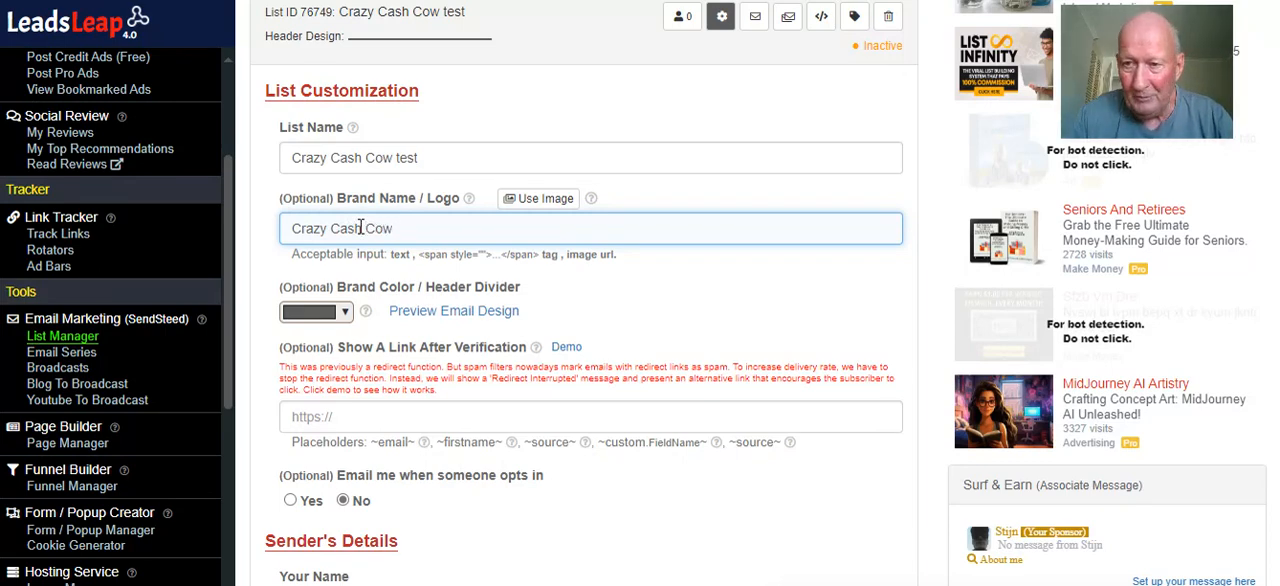
# Set the list's brand color and header divider to dark magenta #741b47
pyautogui.click(336, 314)
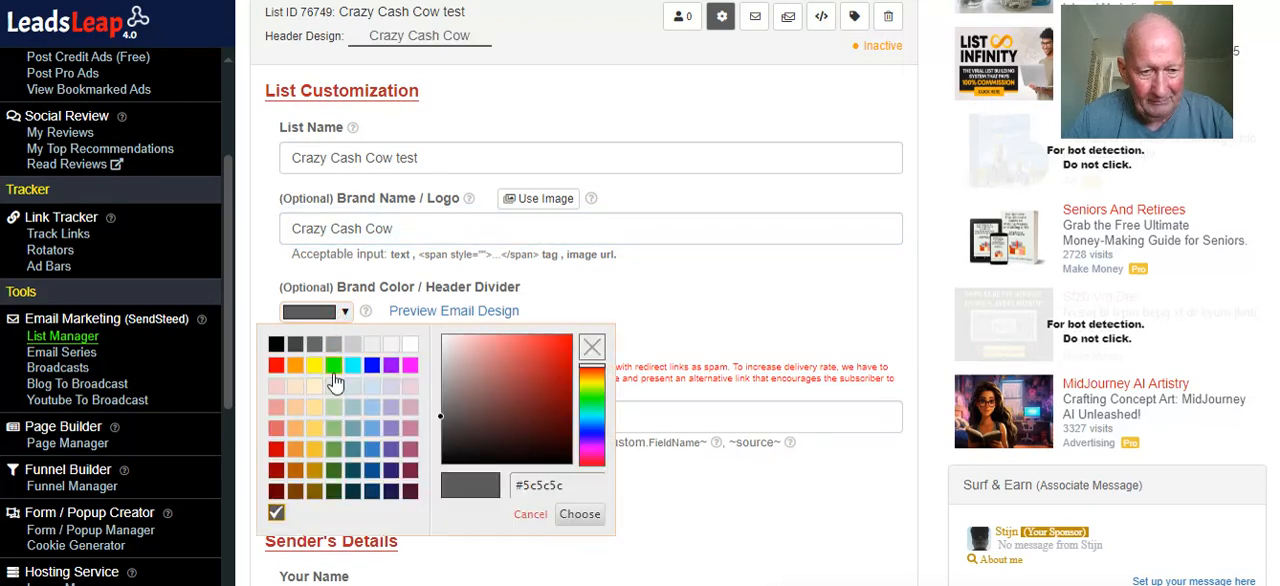
pyautogui.click(409, 474)
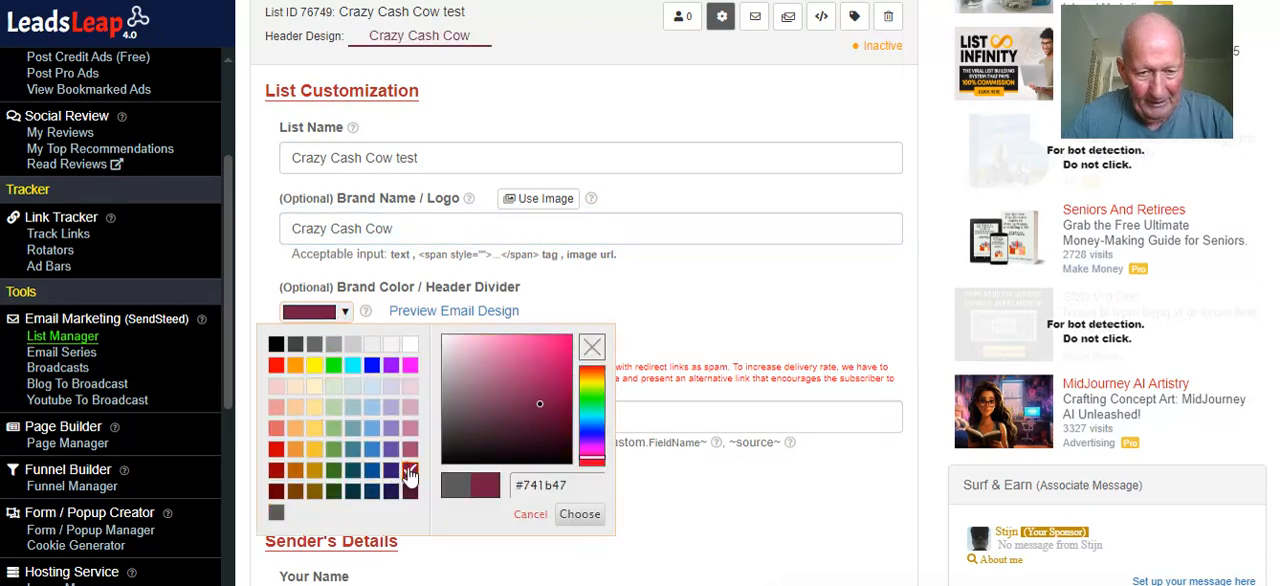
pyautogui.click(580, 514)
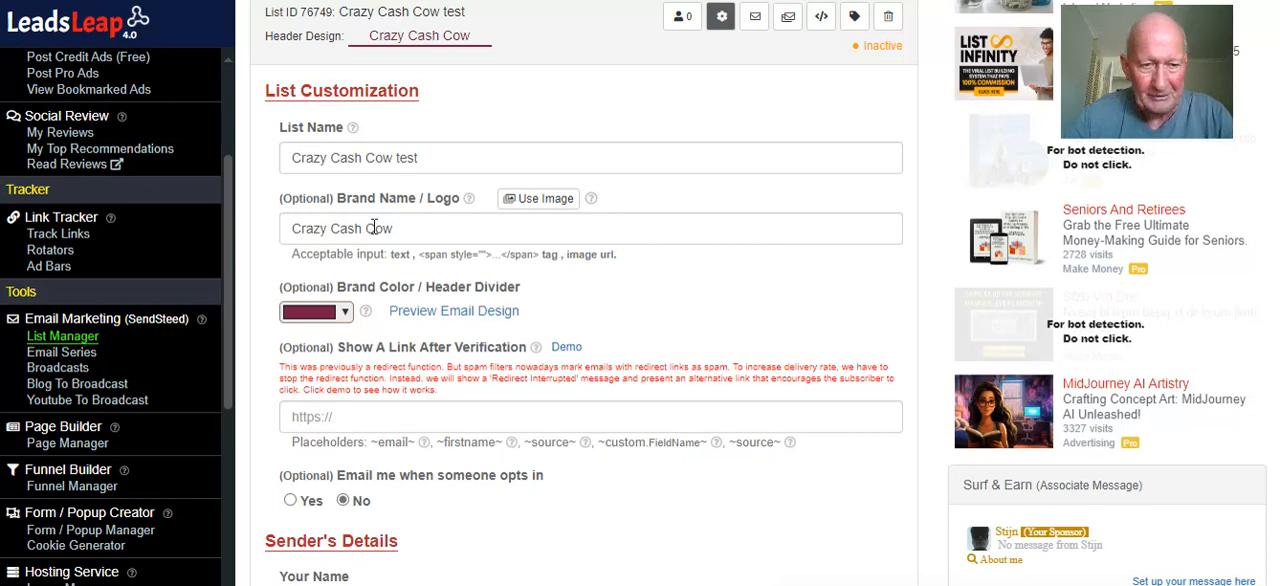
# Enable email notifications for when someone opts in to the list and accept the notice
pyautogui.scroll(-1, 615, 288)
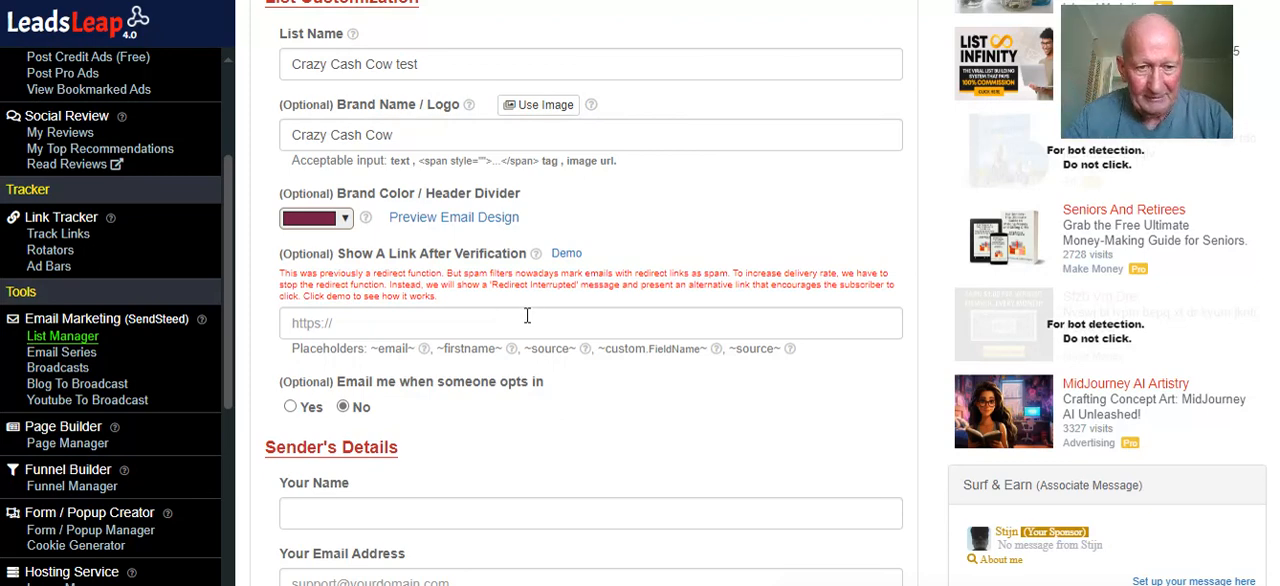
pyautogui.scroll(-1, 527, 316)
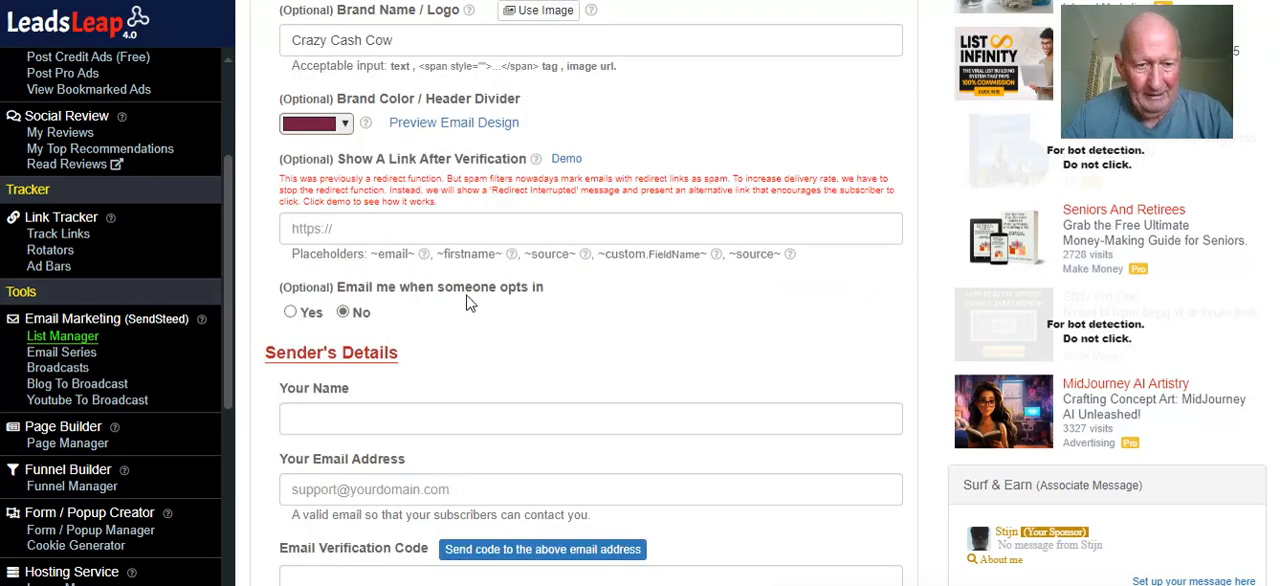
pyautogui.click(288, 313)
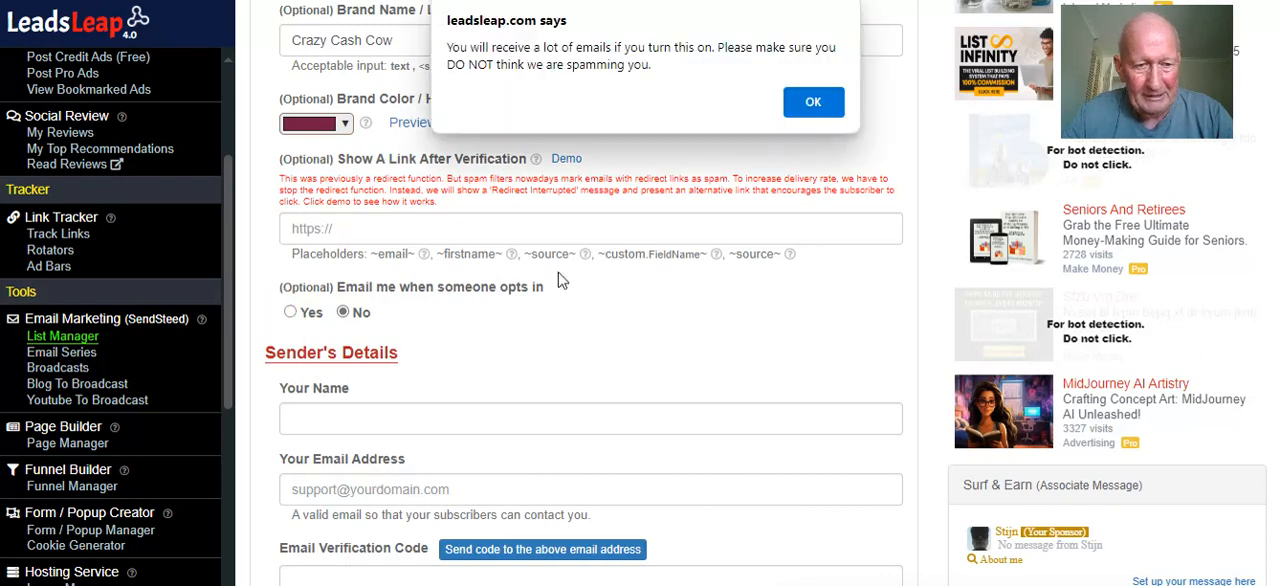
pyautogui.click(813, 104)
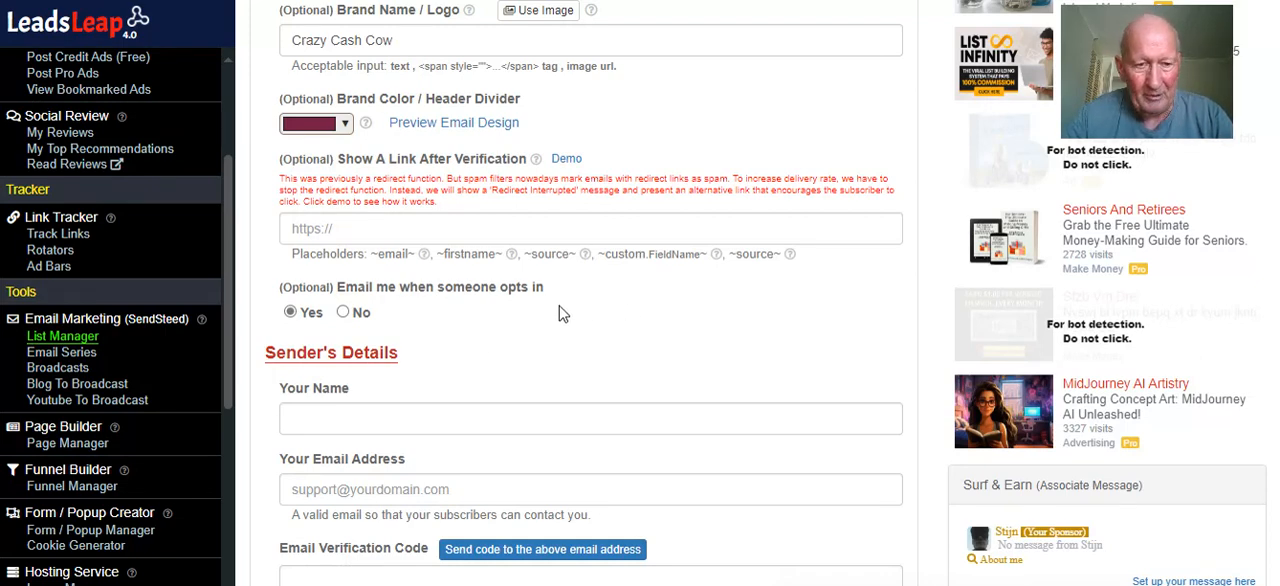
# Fill in the sender's details from a saved personal profile and remove the middle name from the sender name
pyautogui.scroll(-1, 593, 308)
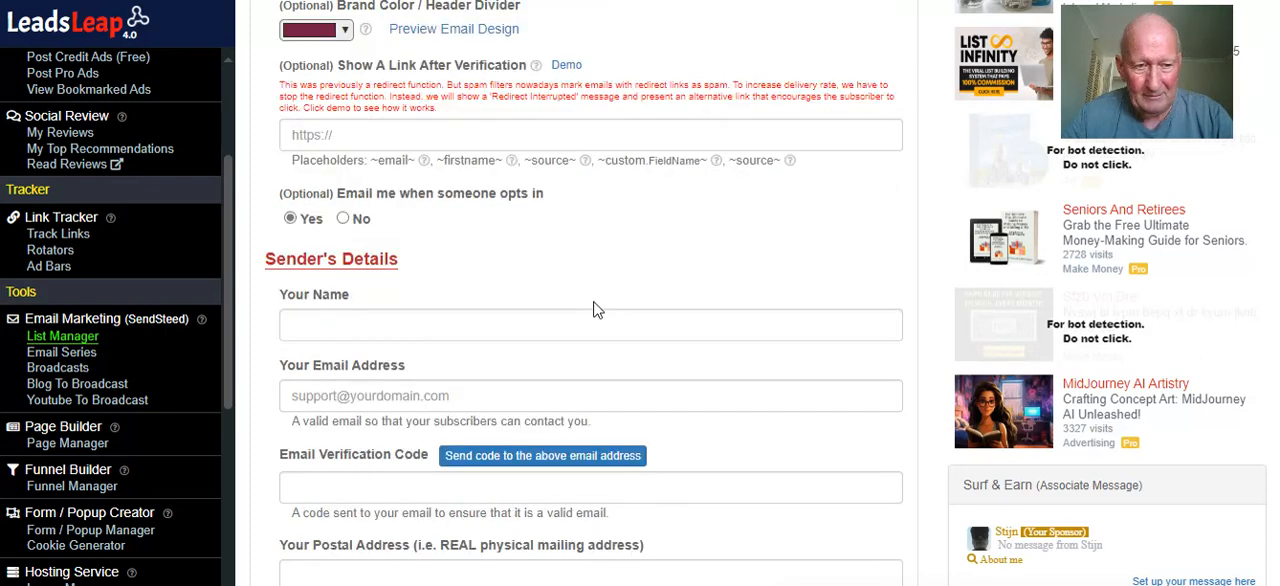
pyautogui.click(534, 336)
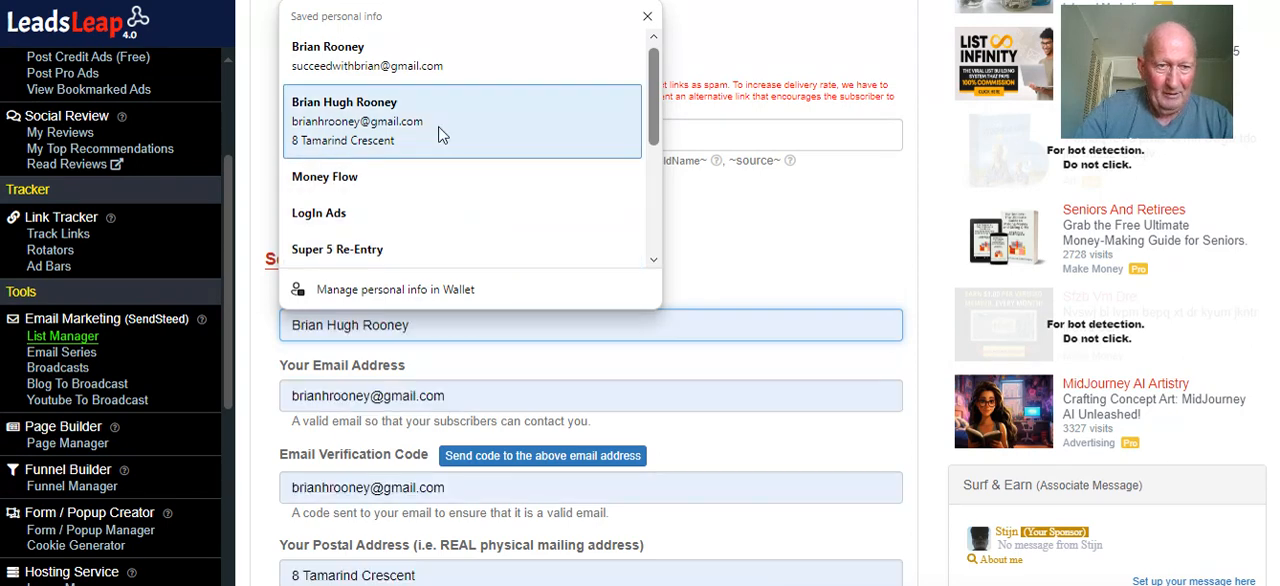
pyautogui.click(356, 122)
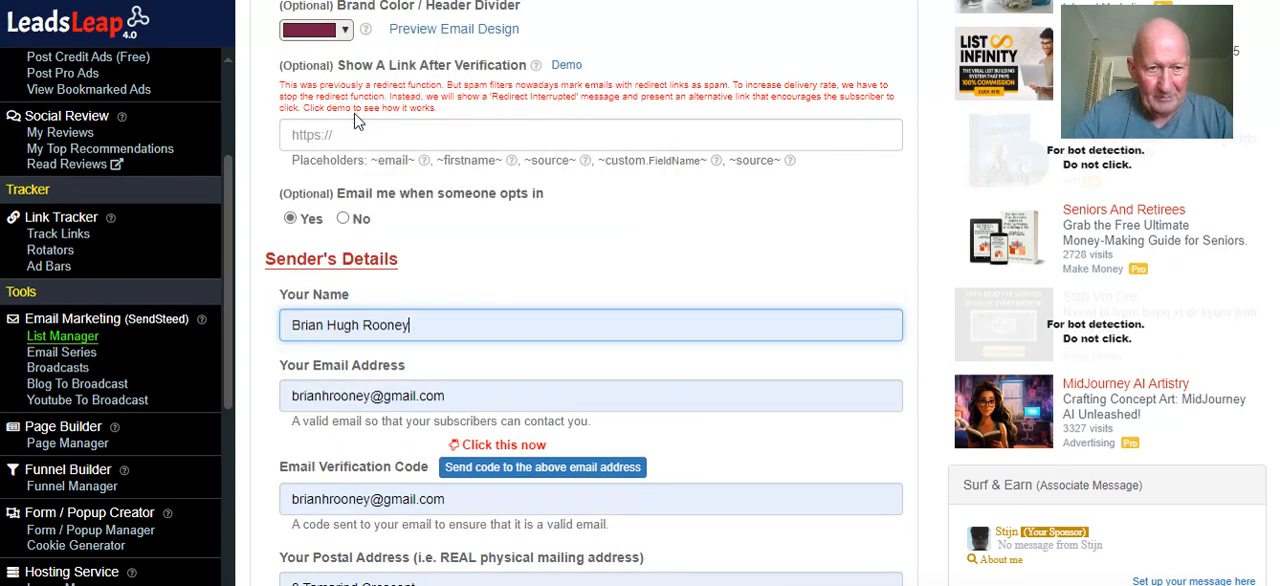
pyautogui.click(358, 325)
pyautogui.press('BackSpace')
pyautogui.press('BackSpace')
pyautogui.press('BackSpace')
pyautogui.press('BackSpace')
pyautogui.press('BackSpace')
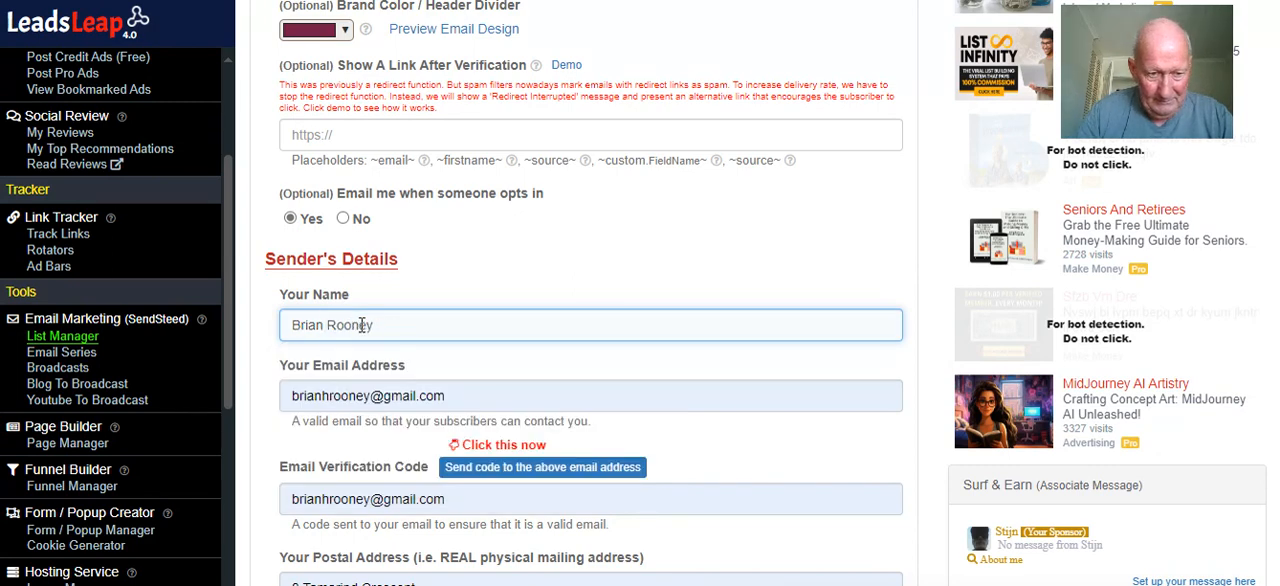
# Send the verification code to the sender's email address and paste the received code into the Email Verification Code field
pyautogui.scroll(-1, 534, 266)
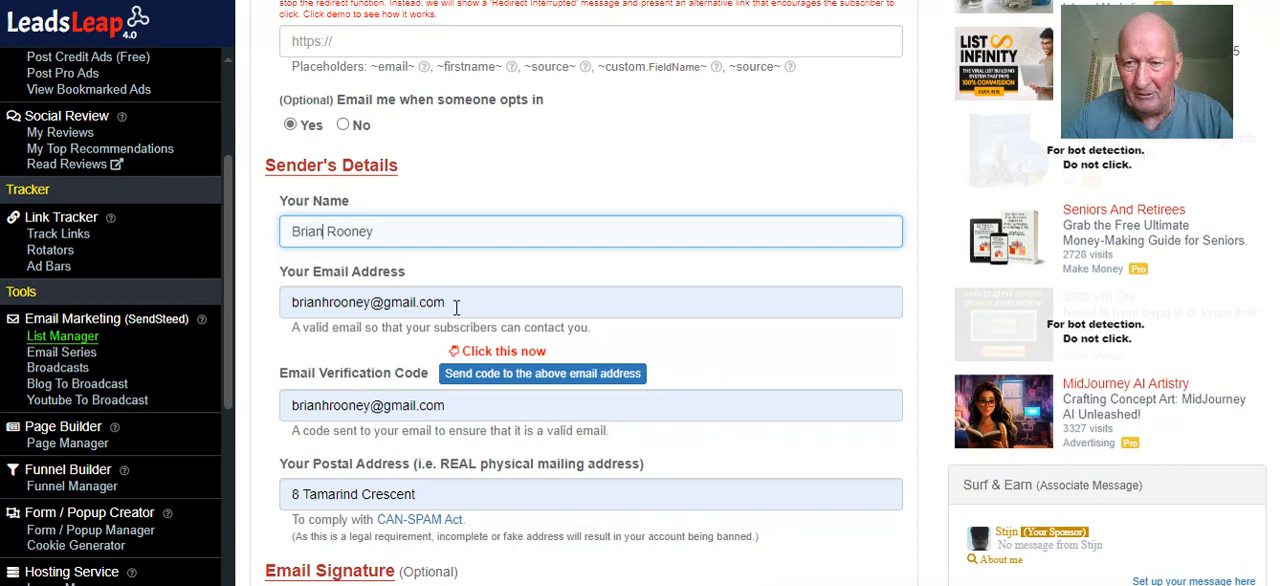
pyautogui.scroll(-2, 458, 312)
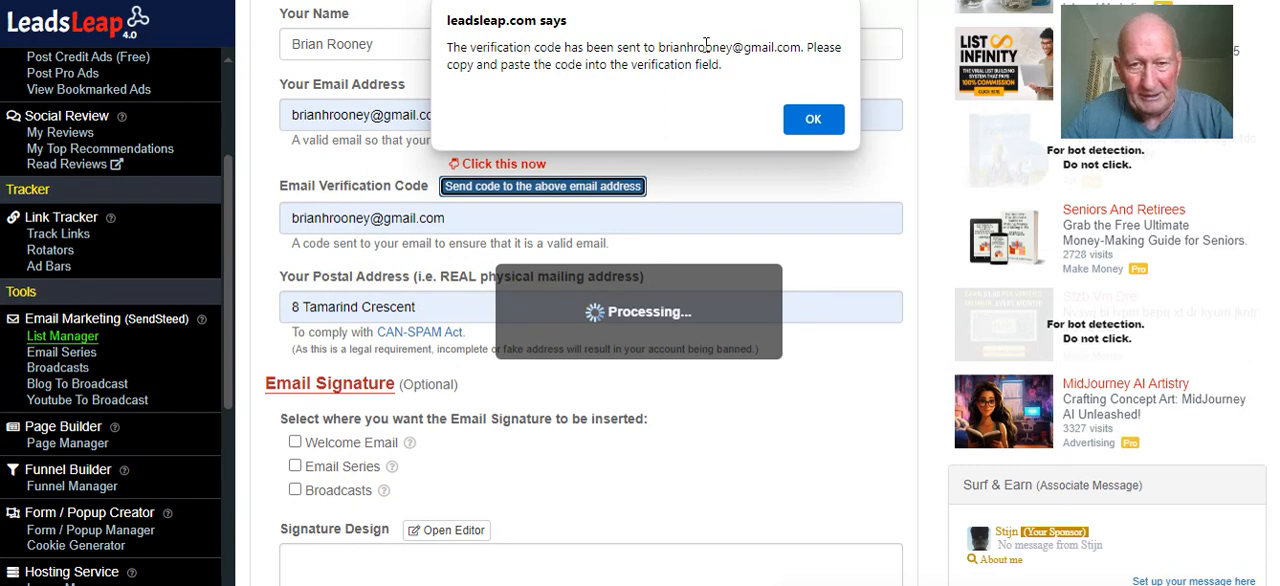
pyautogui.click(810, 119)
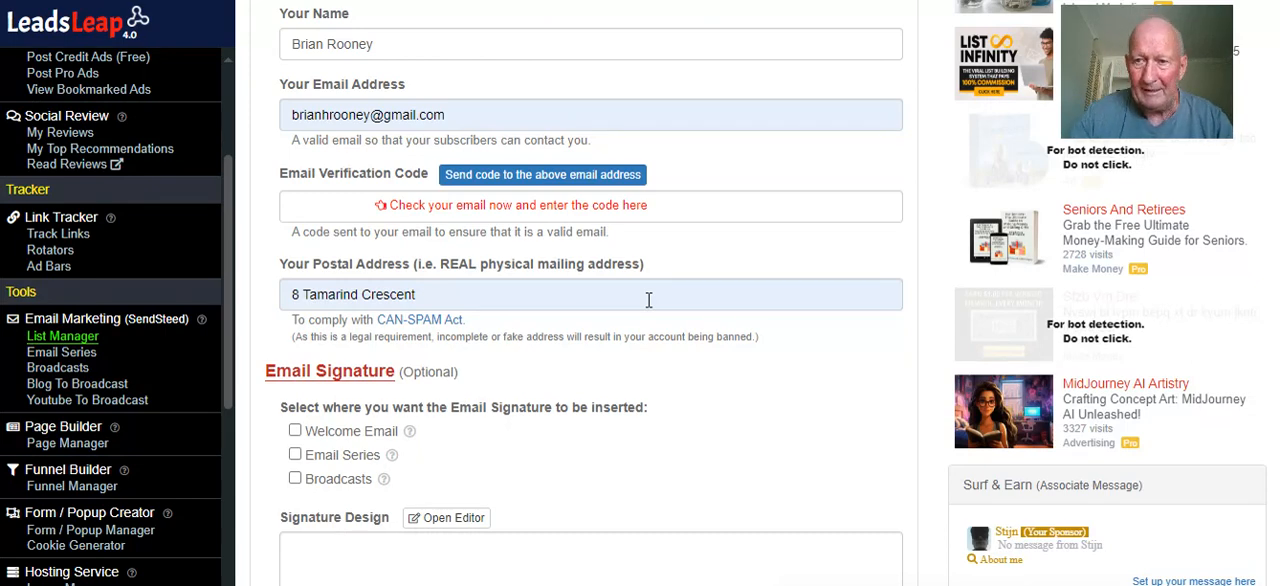
pyautogui.click(318, 204)
pyautogui.rightClick(319, 205)
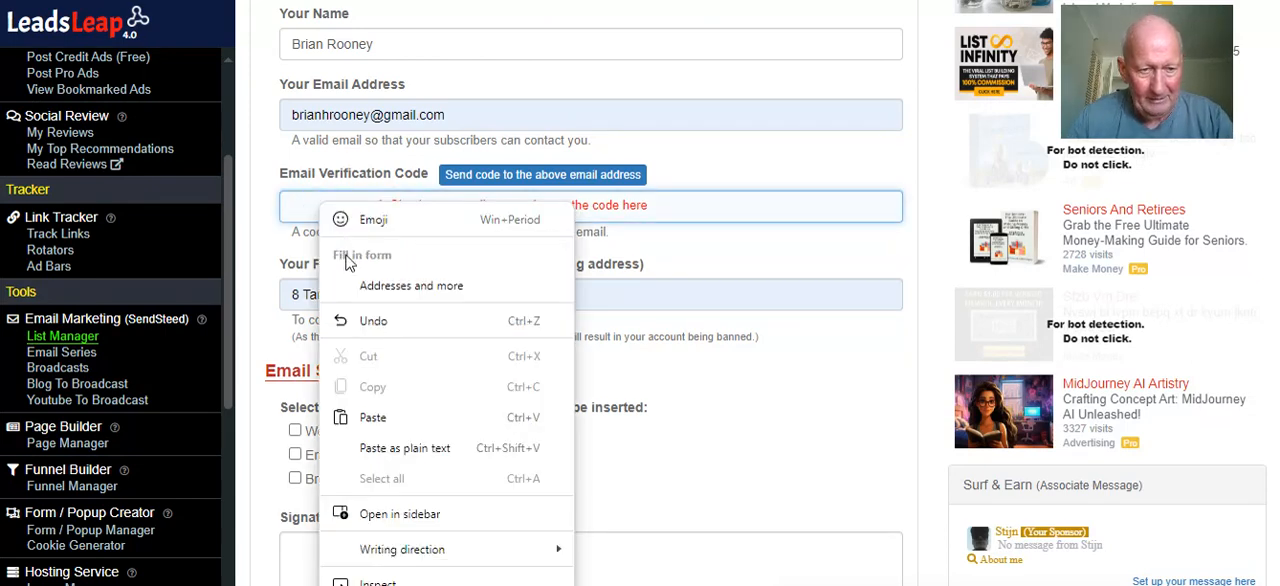
pyautogui.click(382, 416)
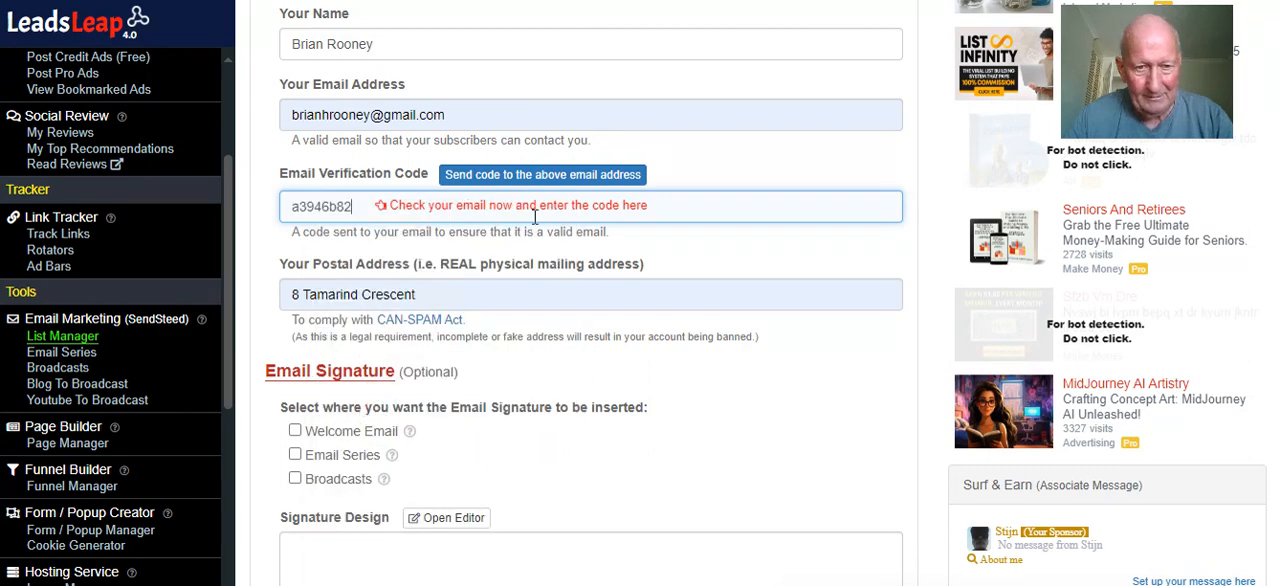
# Complete the sender's postal address by adding the suburb, state and postcode after the street
pyautogui.scroll(-1, 634, 251)
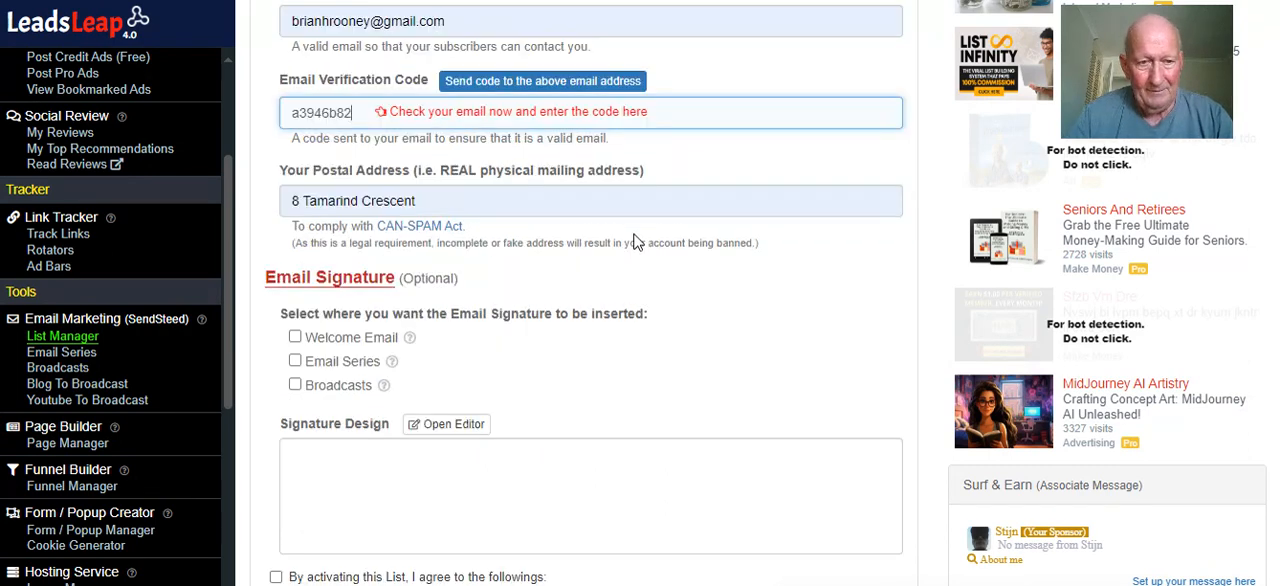
pyautogui.click(514, 205)
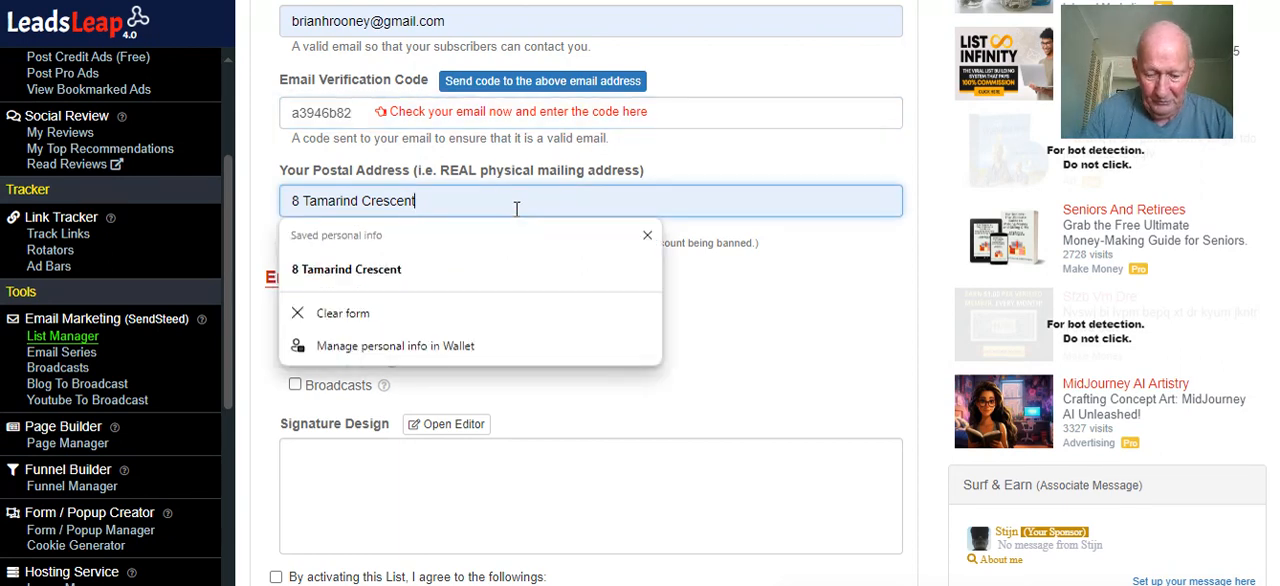
pyautogui.write(', Kelmsco')
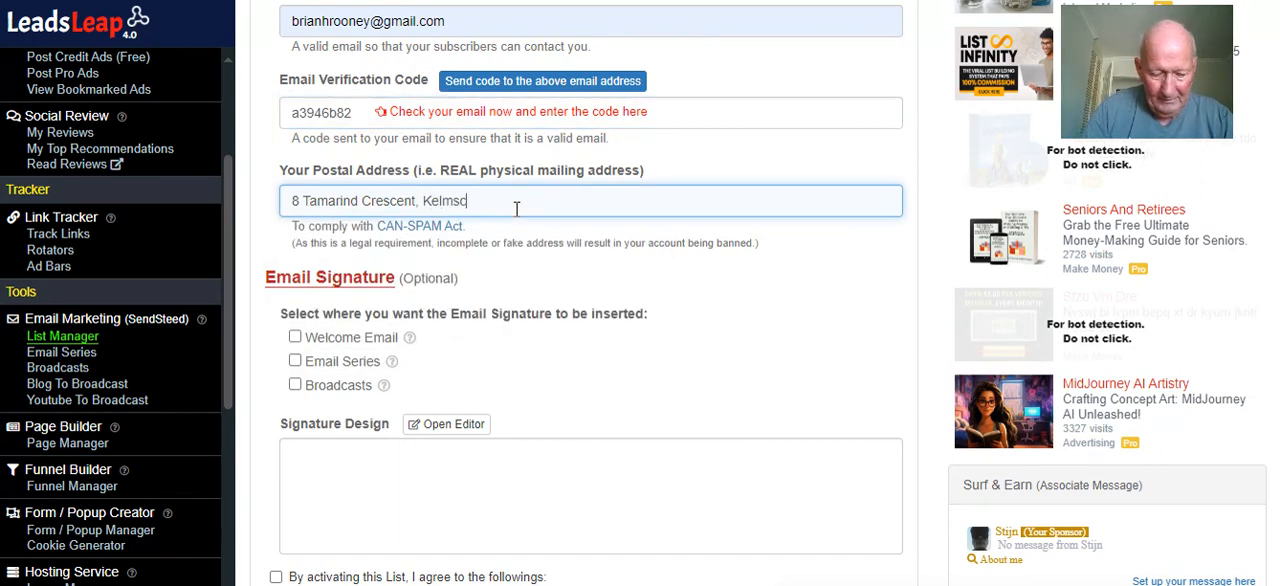
pyautogui.write('tt ')
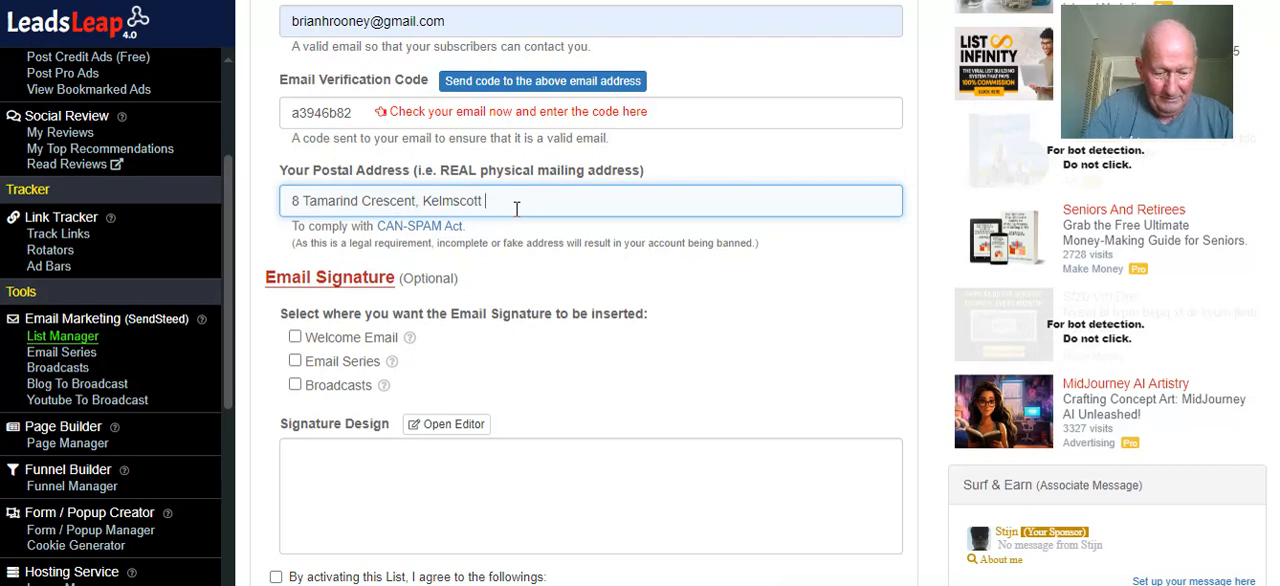
pyautogui.write('WA 6111')
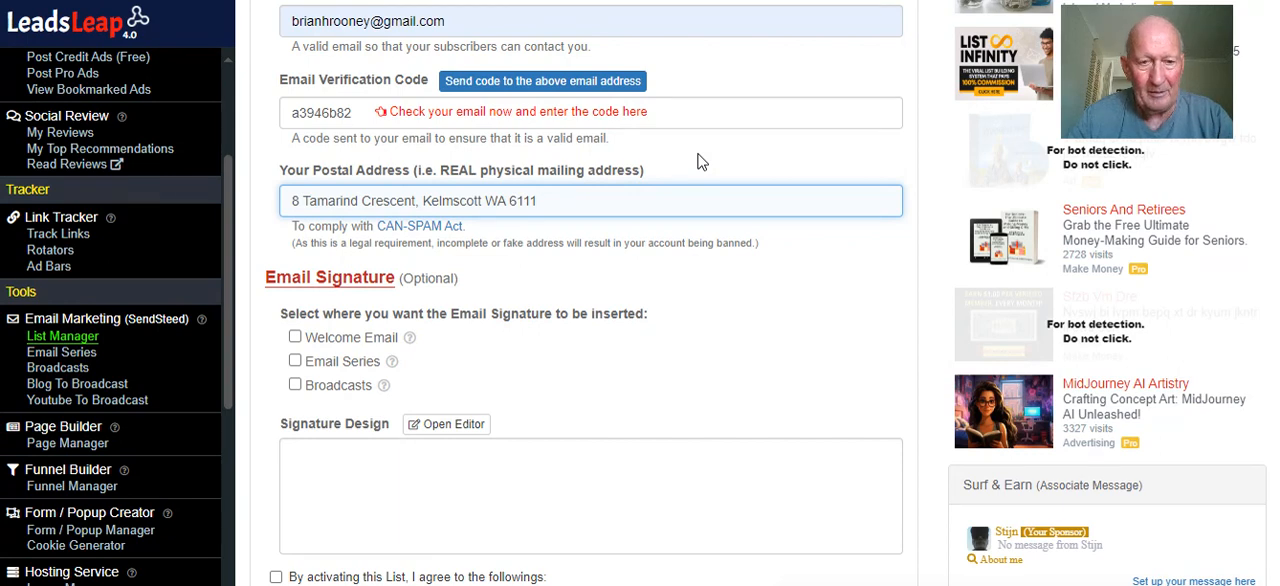
# Agree to the list activation terms, save and activate the list, and collapse its settings
pyautogui.scroll(-1, 702, 162)
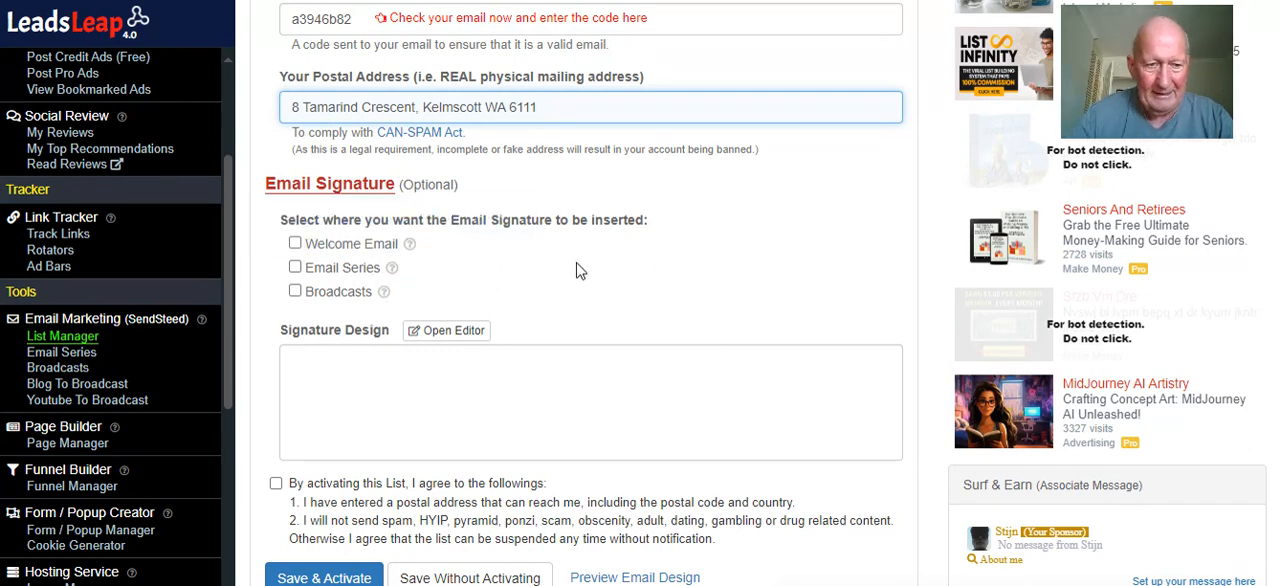
pyautogui.scroll(-1, 579, 270)
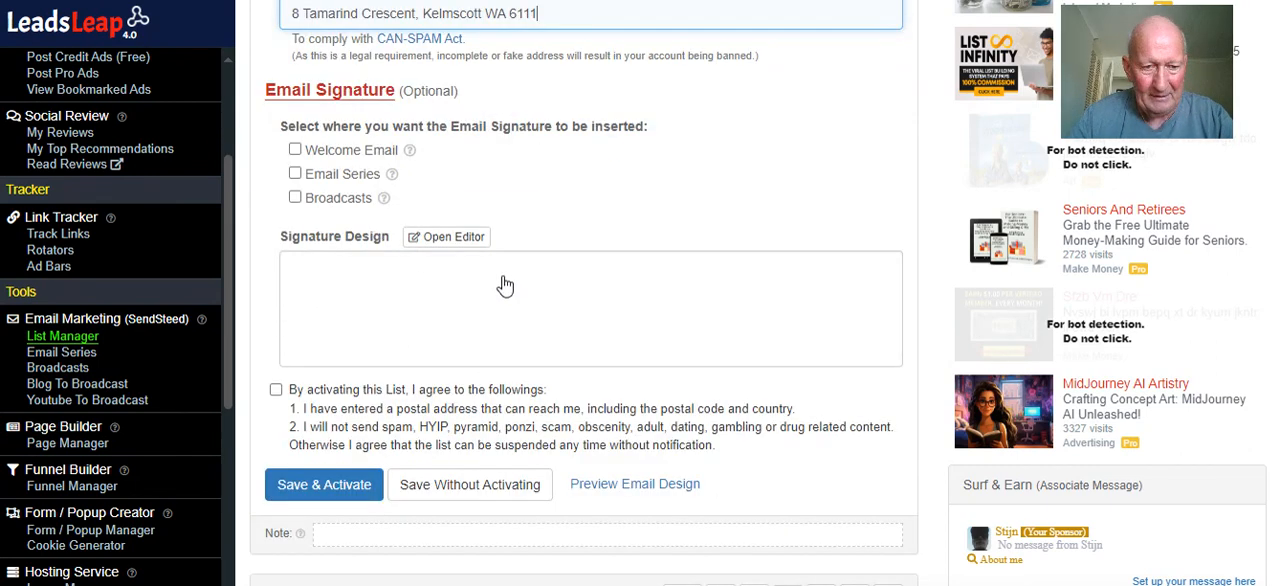
pyautogui.click(276, 390)
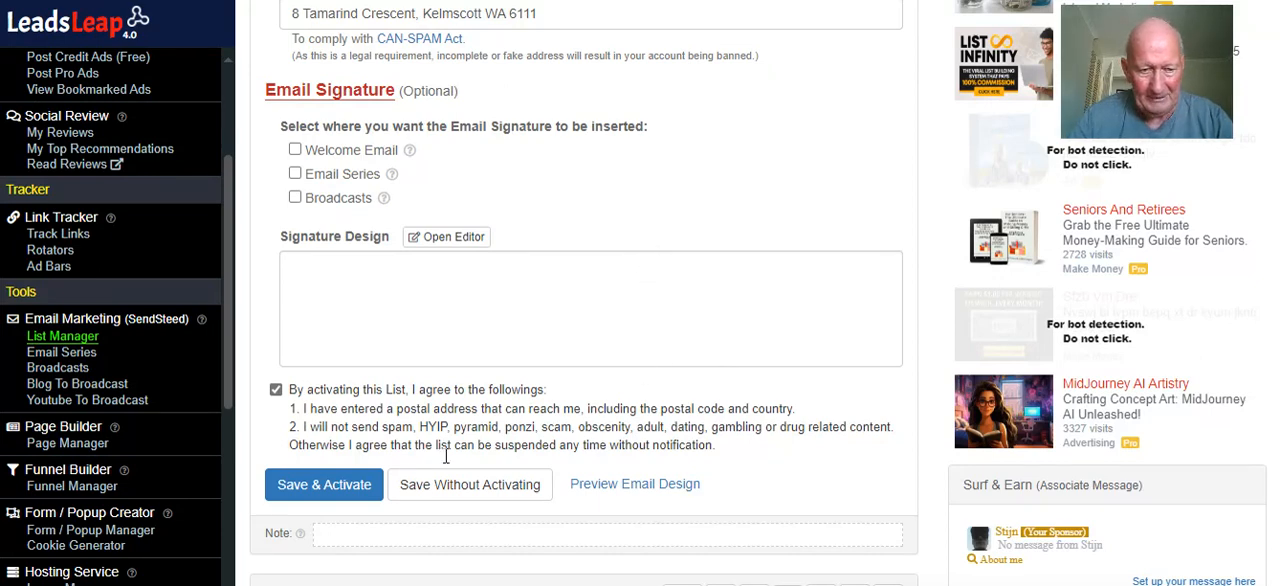
pyautogui.click(327, 490)
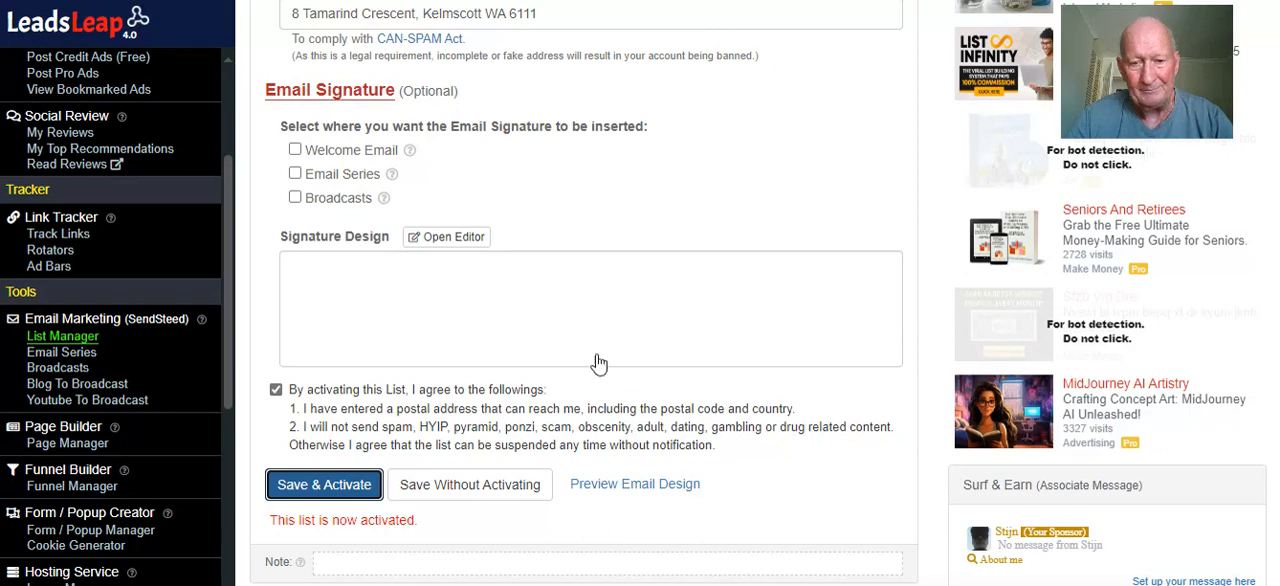
pyautogui.scroll(2, 715, 240)
pyautogui.scroll(8, 715, 240)
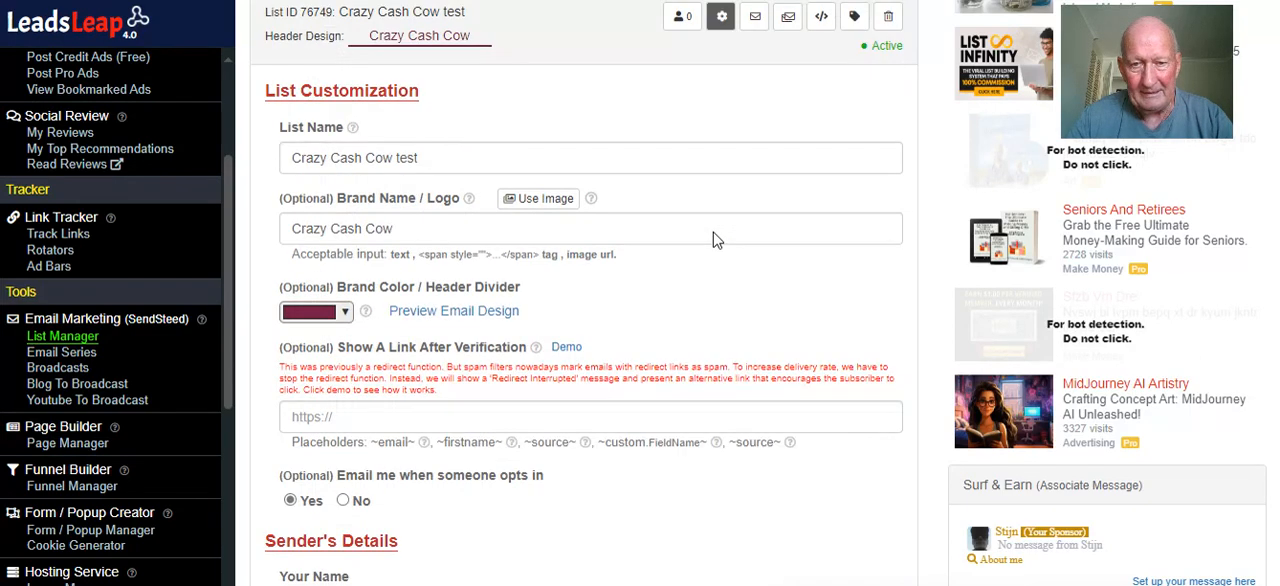
pyautogui.click(720, 230)
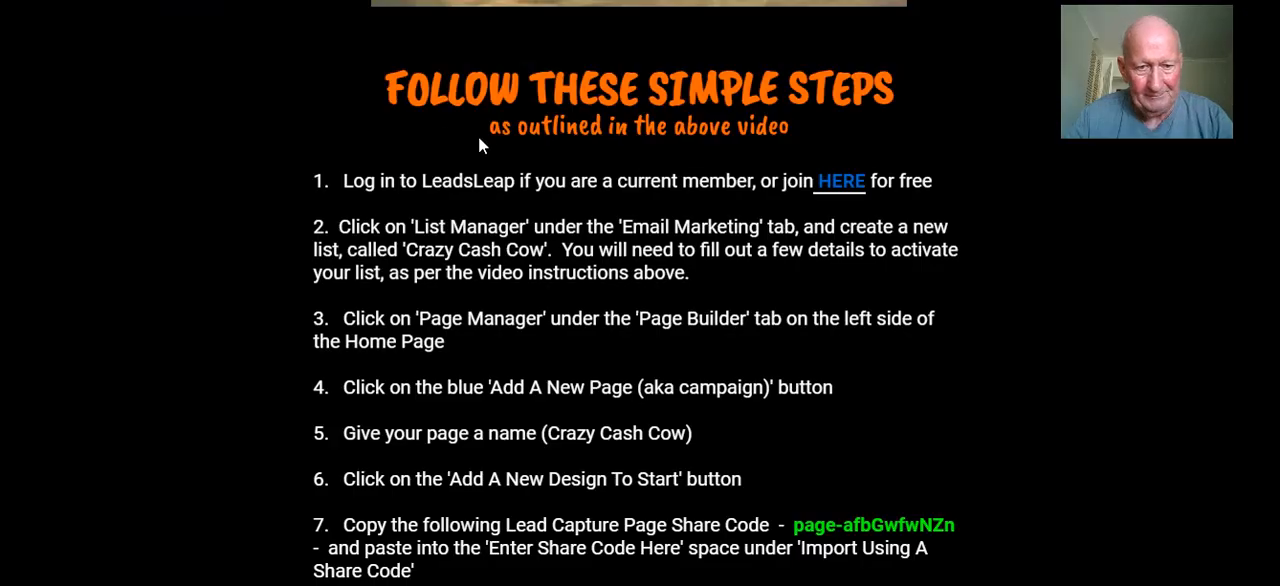
# Review the page creation instructions on the training page and open LeadsLeap's Page Manager
pyautogui.scroll(1, 552, 155)
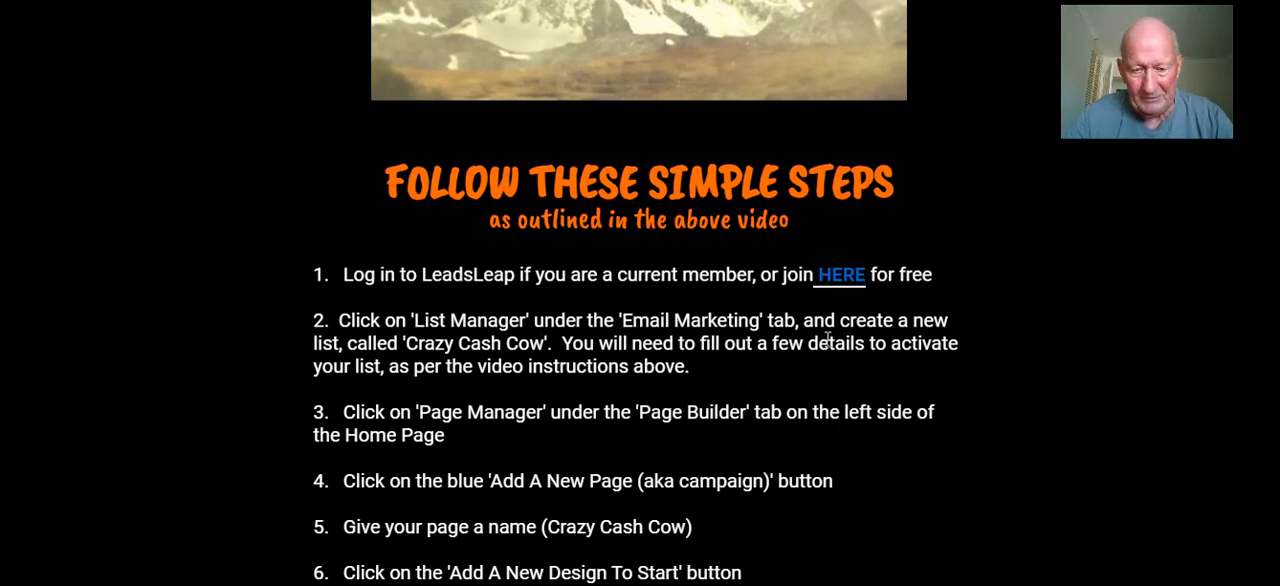
pyautogui.scroll(-2, 828, 340)
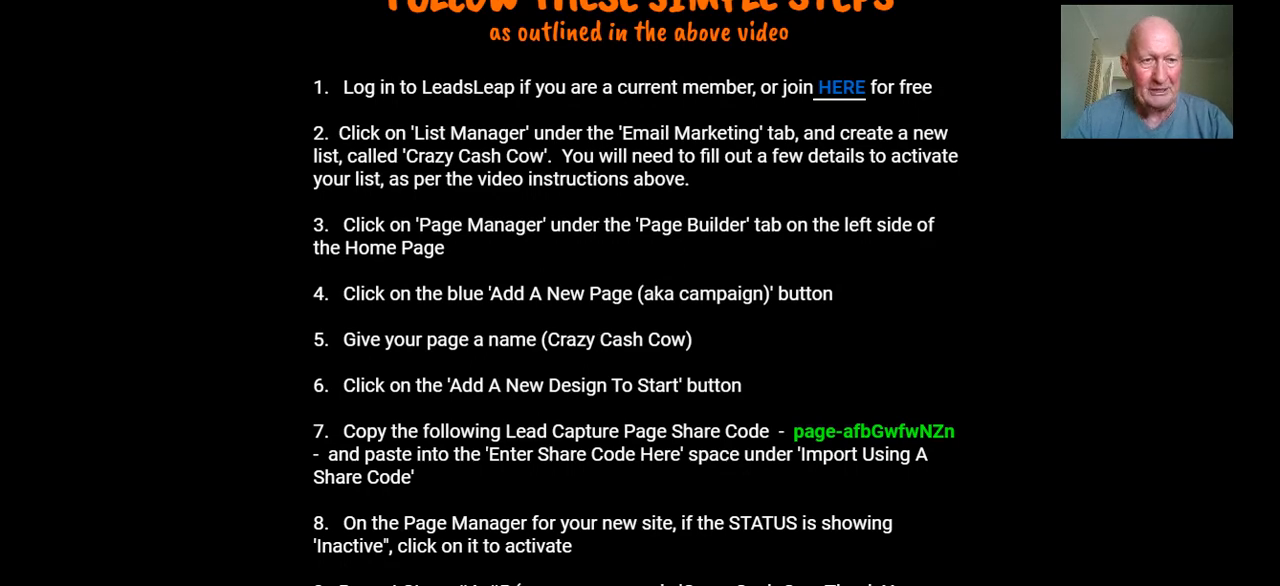
pyautogui.click(212, 1)
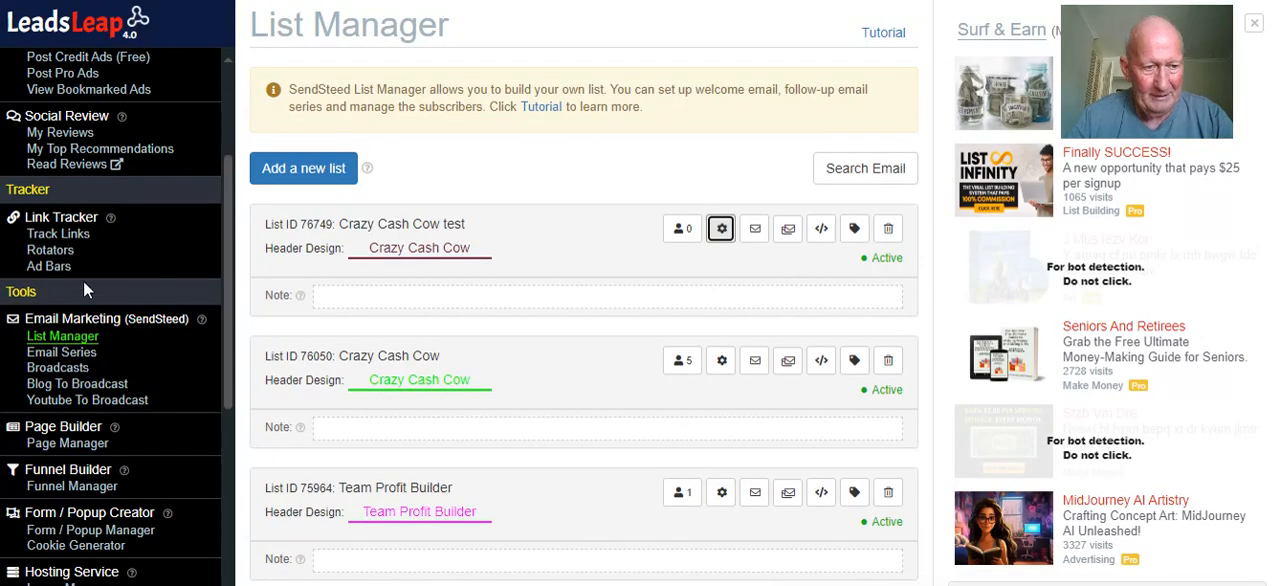
pyautogui.click(66, 445)
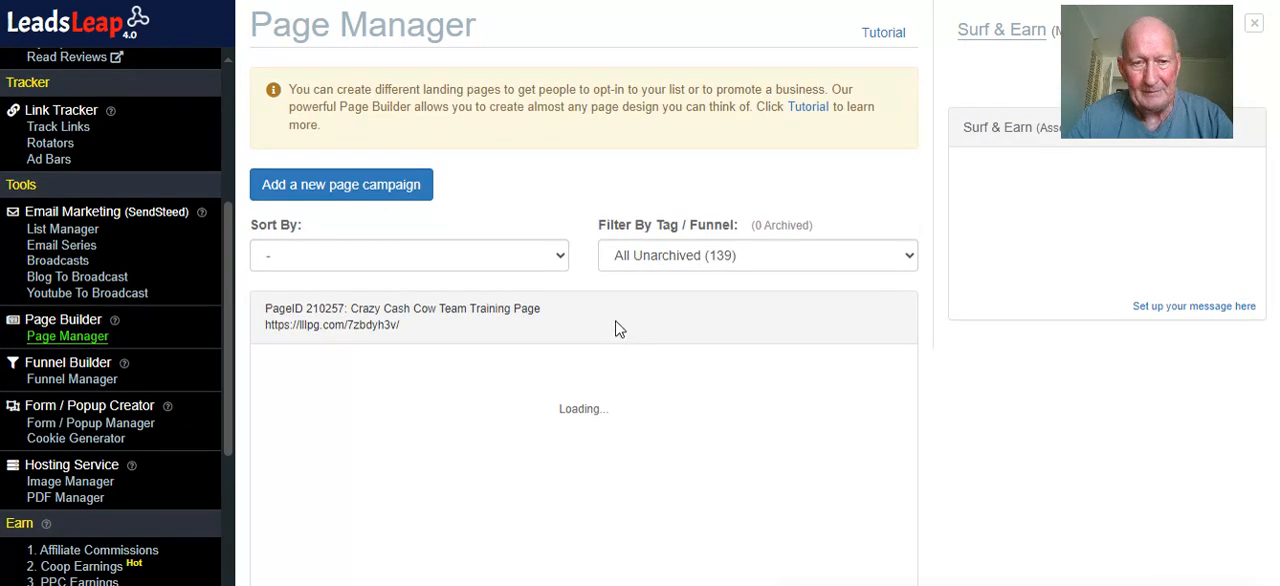
# Add a new page campaign named "Crazy Cash Cow Test"
pyautogui.click(362, 190)
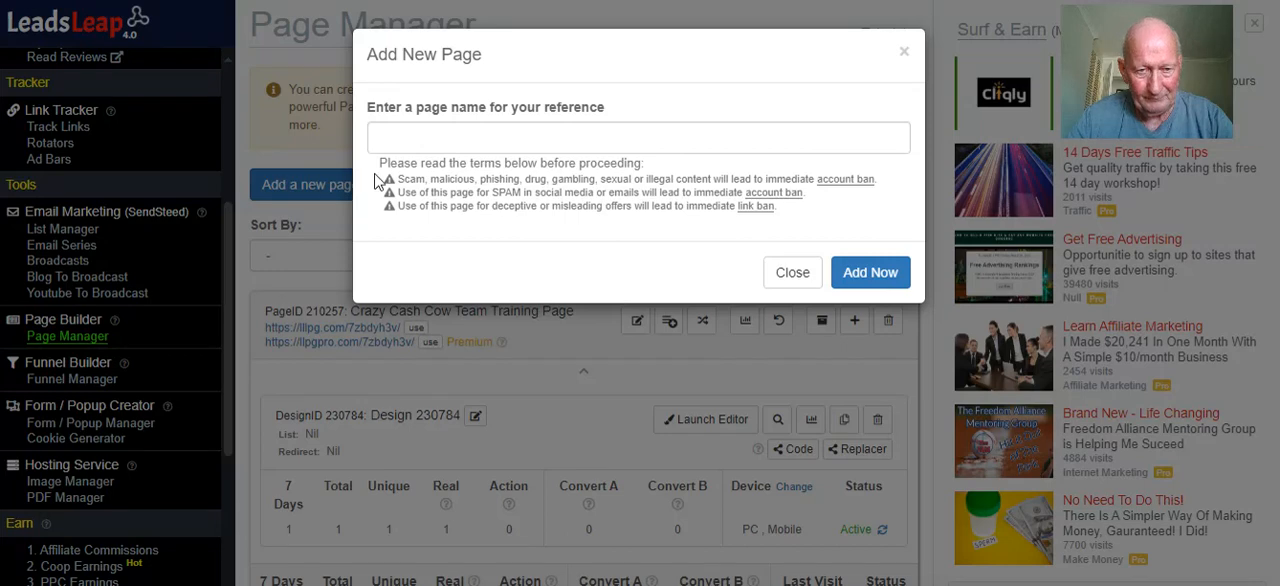
pyautogui.click(435, 146)
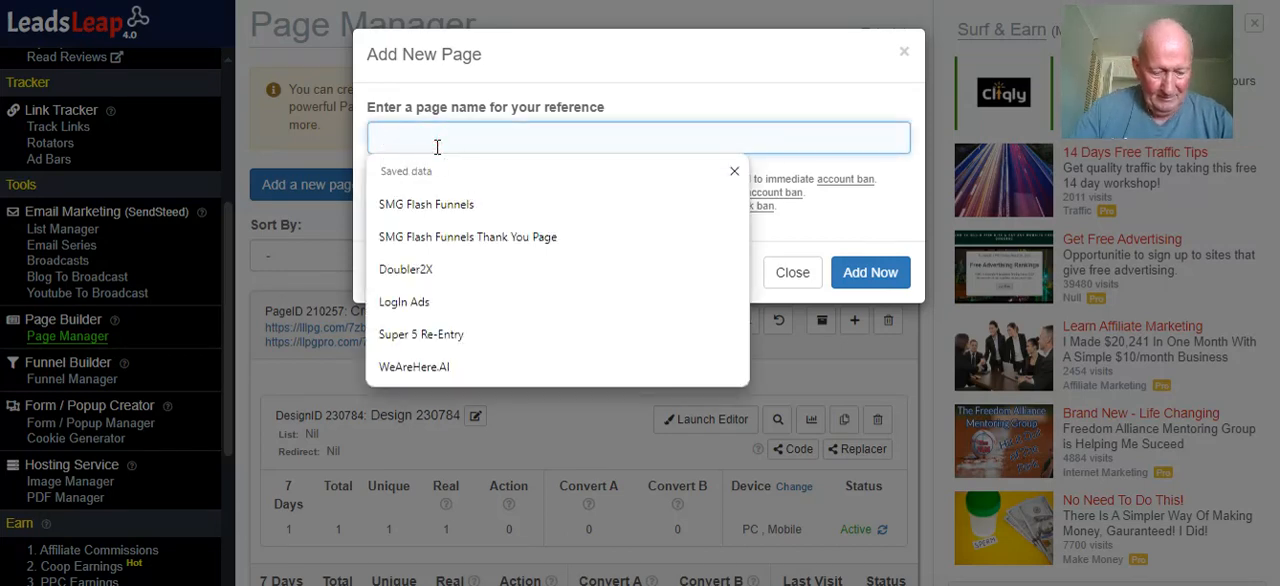
pyautogui.write('Crazy C')
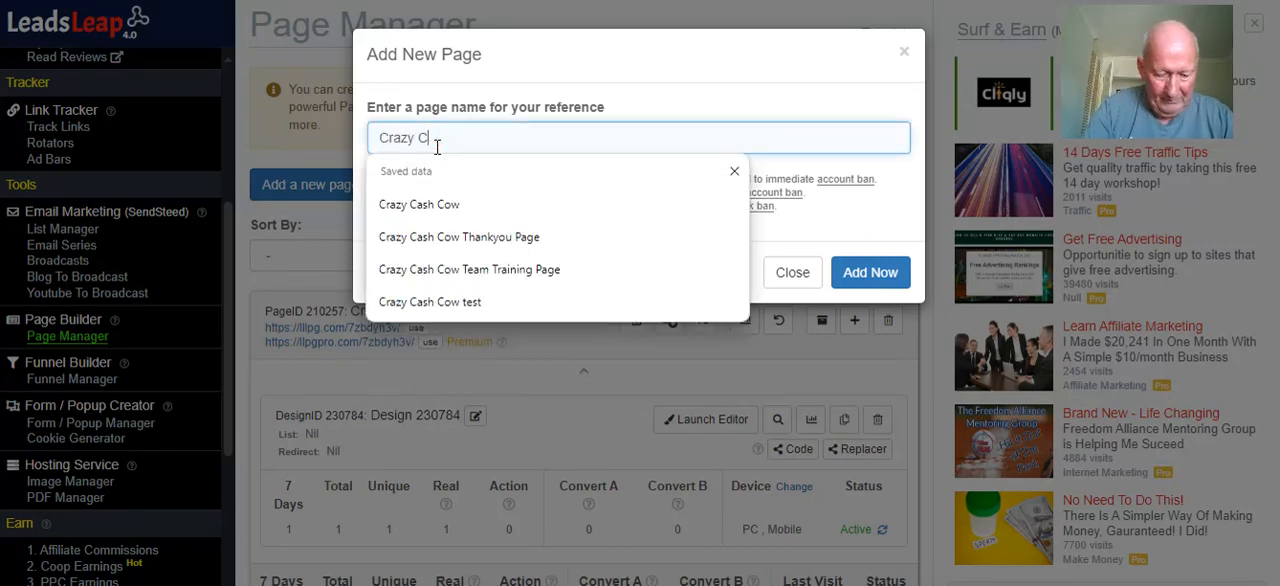
pyautogui.write('ash Cow')
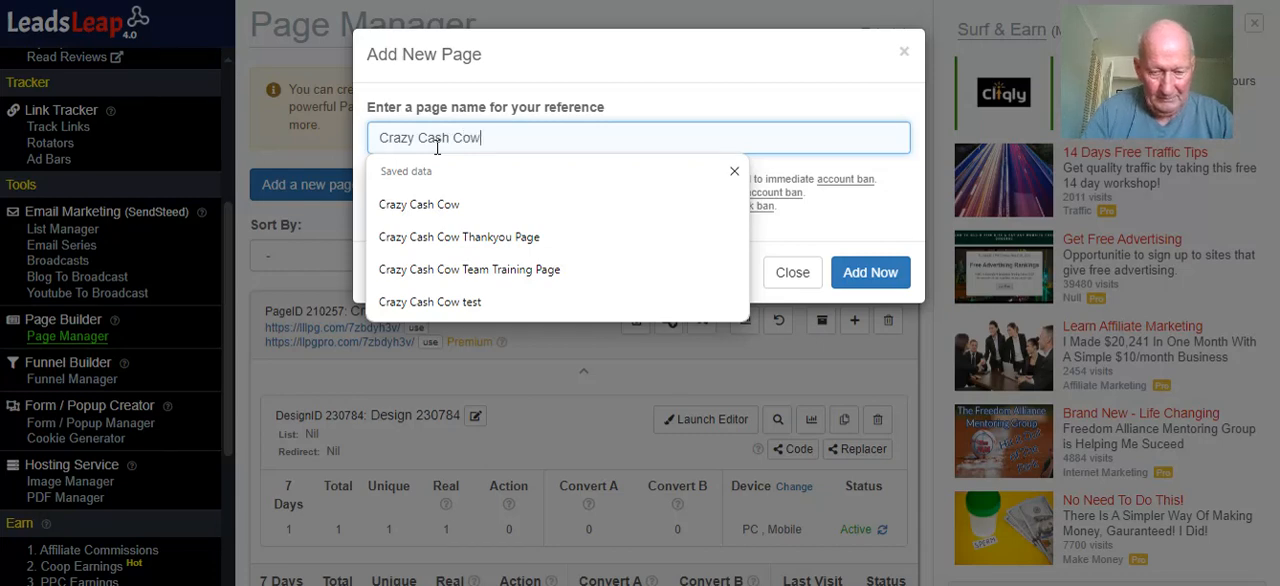
pyautogui.write(' Test')
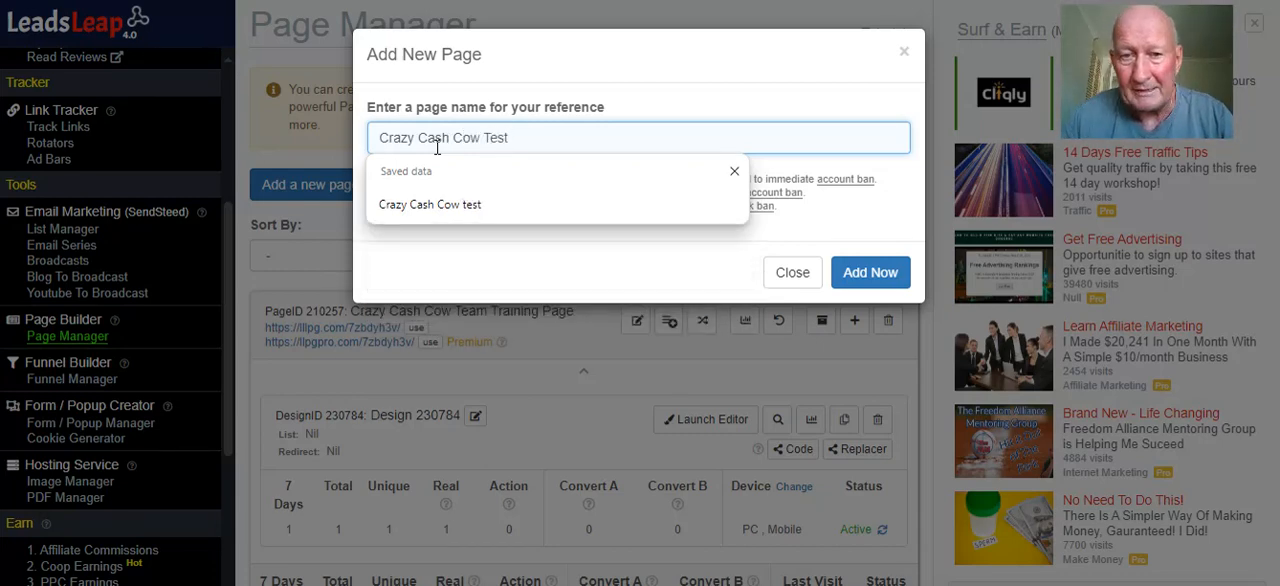
pyautogui.click(869, 273)
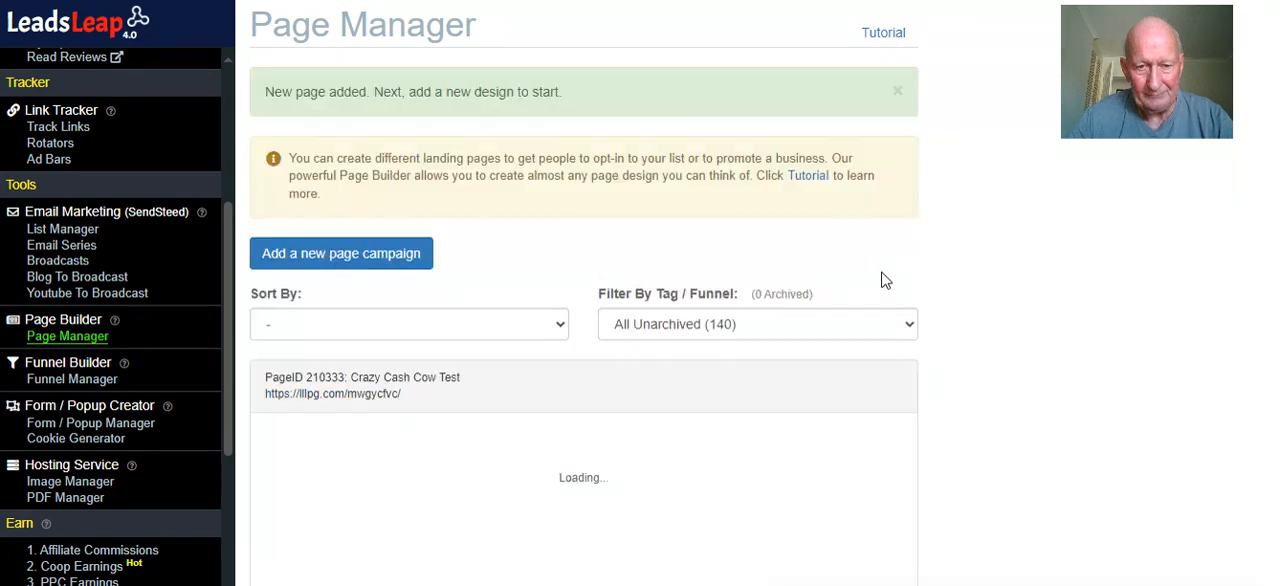
pyautogui.scroll(-2, 803, 253)
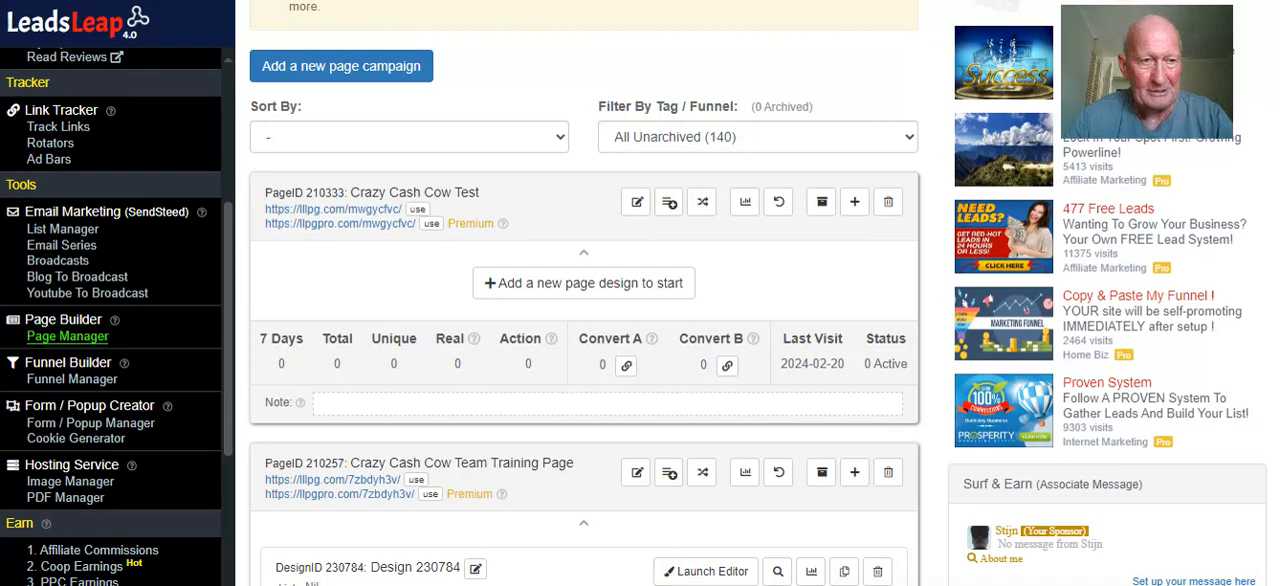
pyautogui.click(272, 1)
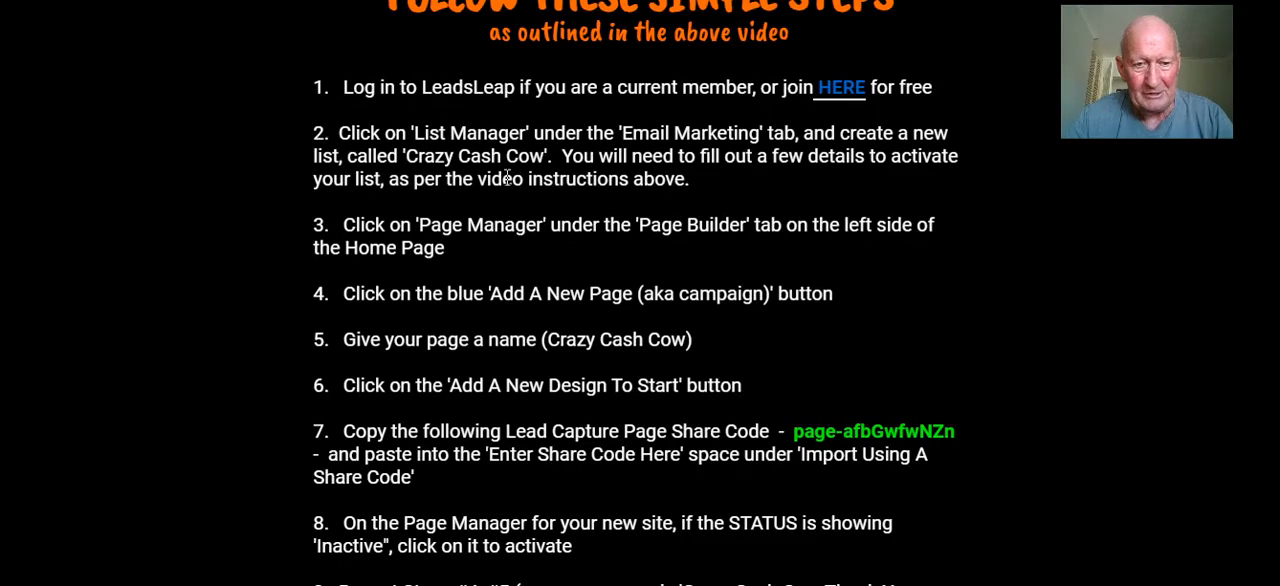
pyautogui.scroll(-3, 507, 177)
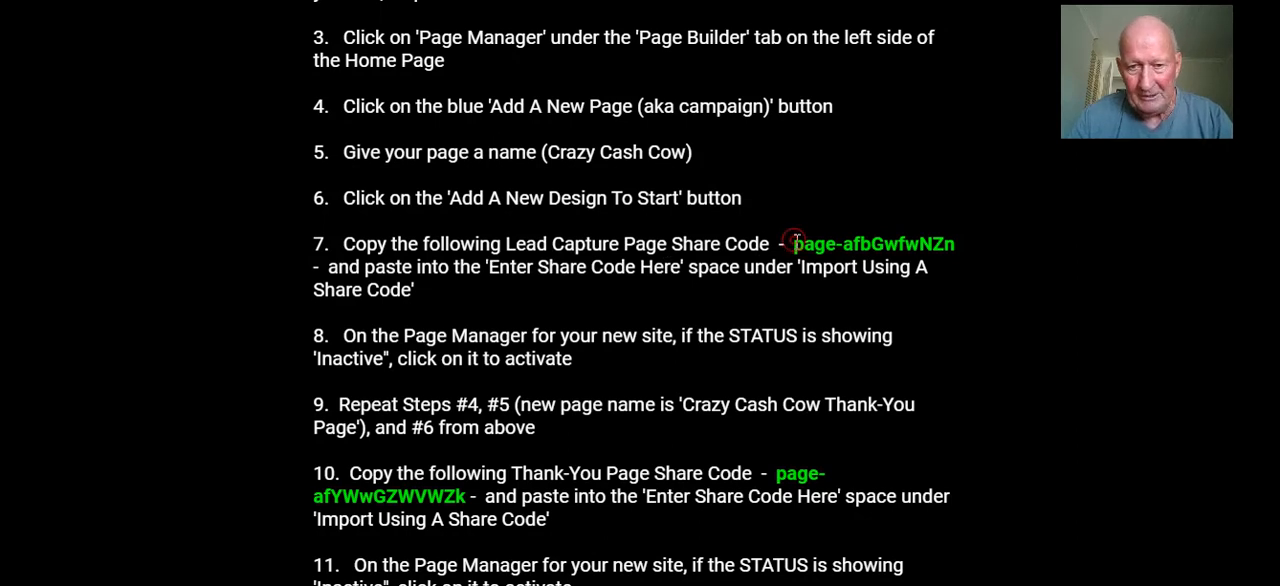
pyautogui.moveTo(792, 244); pyautogui.dragTo(953, 249)
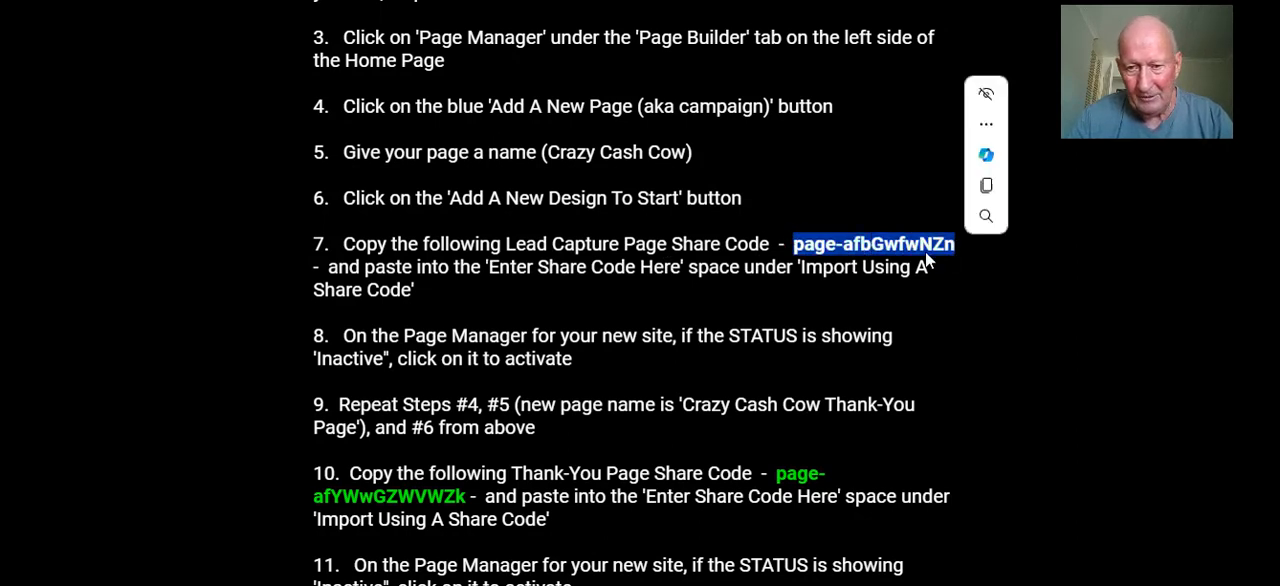
pyautogui.rightClick(922, 252)
pyautogui.click(967, 270)
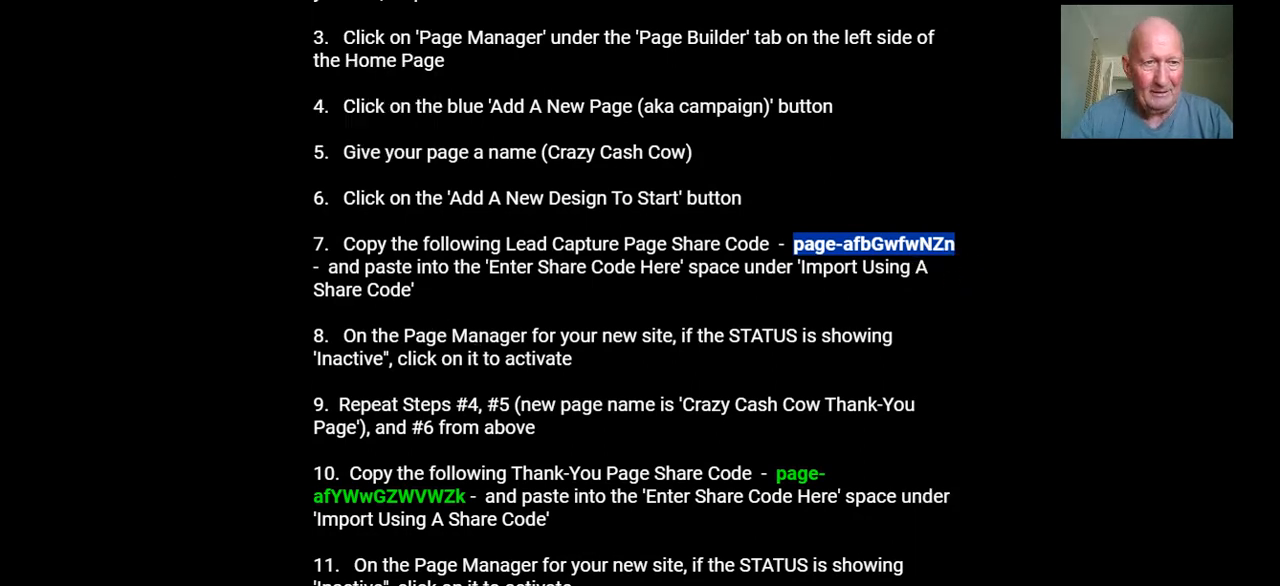
pyautogui.click(440, 1)
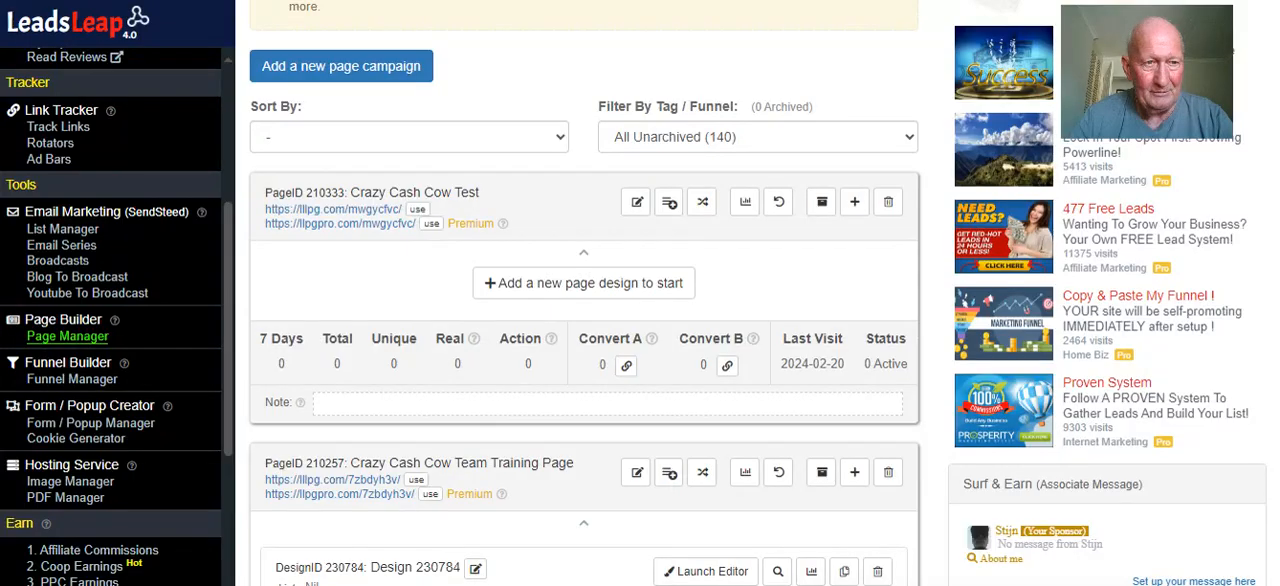
pyautogui.click(591, 285)
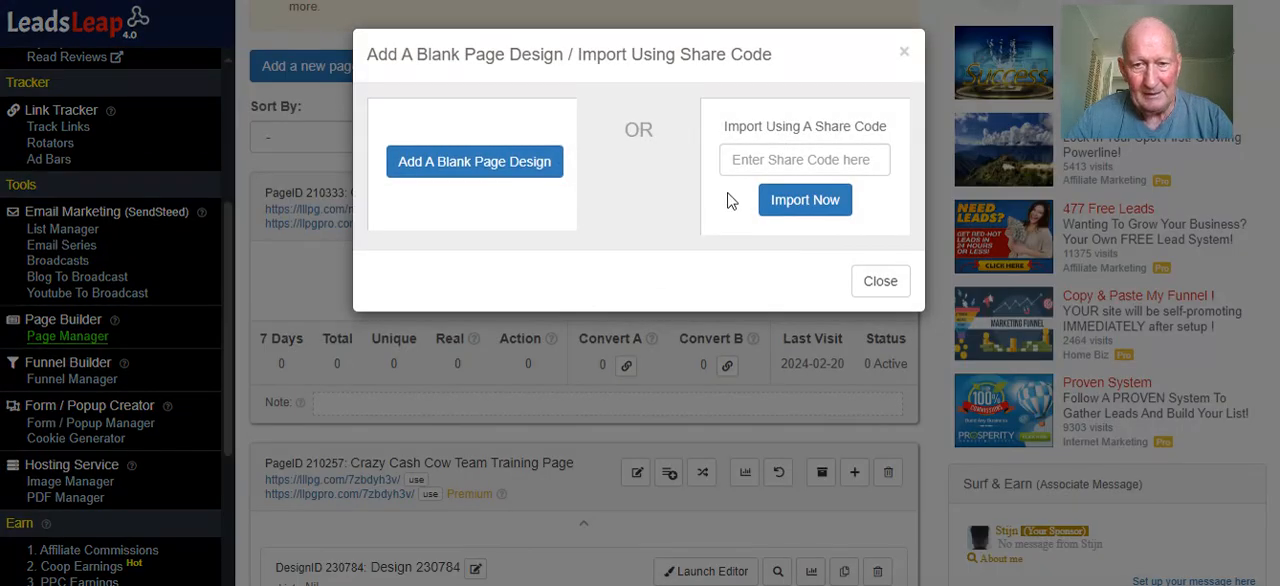
pyautogui.rightClick(776, 158)
pyautogui.click(828, 368)
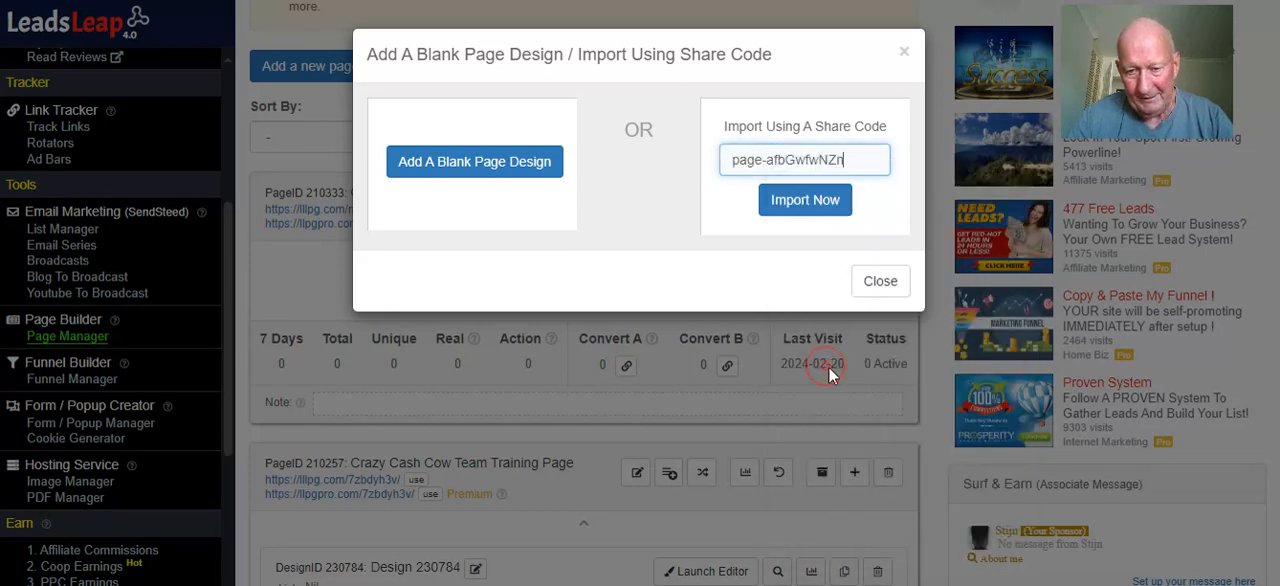
pyautogui.click(818, 201)
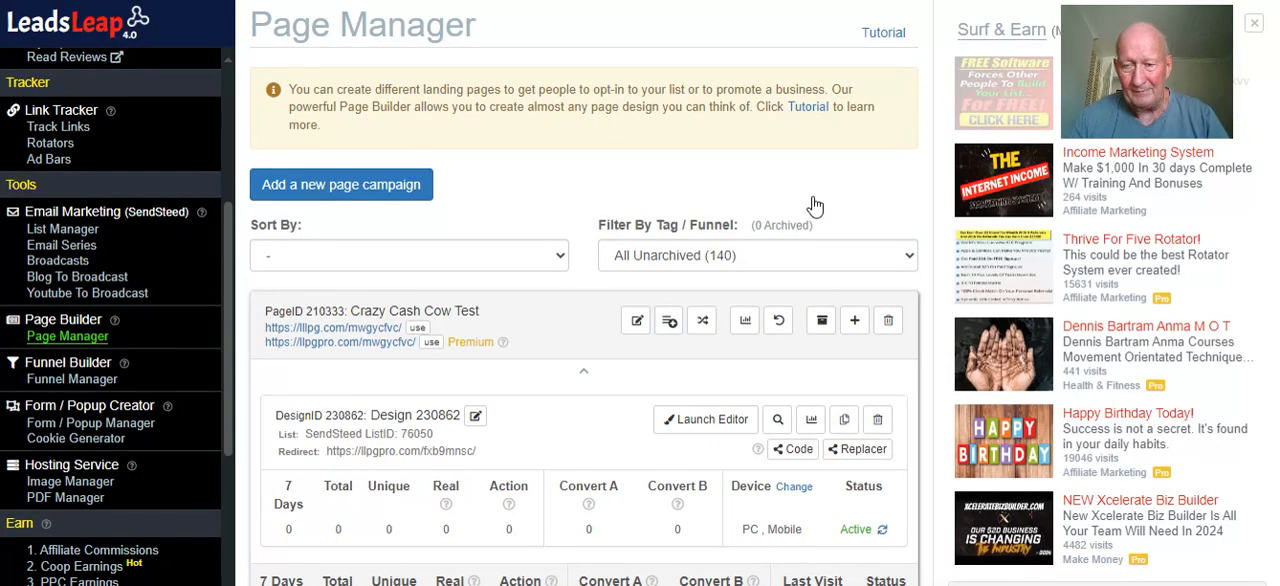
# Open the Crazy Cash Cow Test page's premium link and examine the imported lead capture page
pyautogui.scroll(-1, 776, 218)
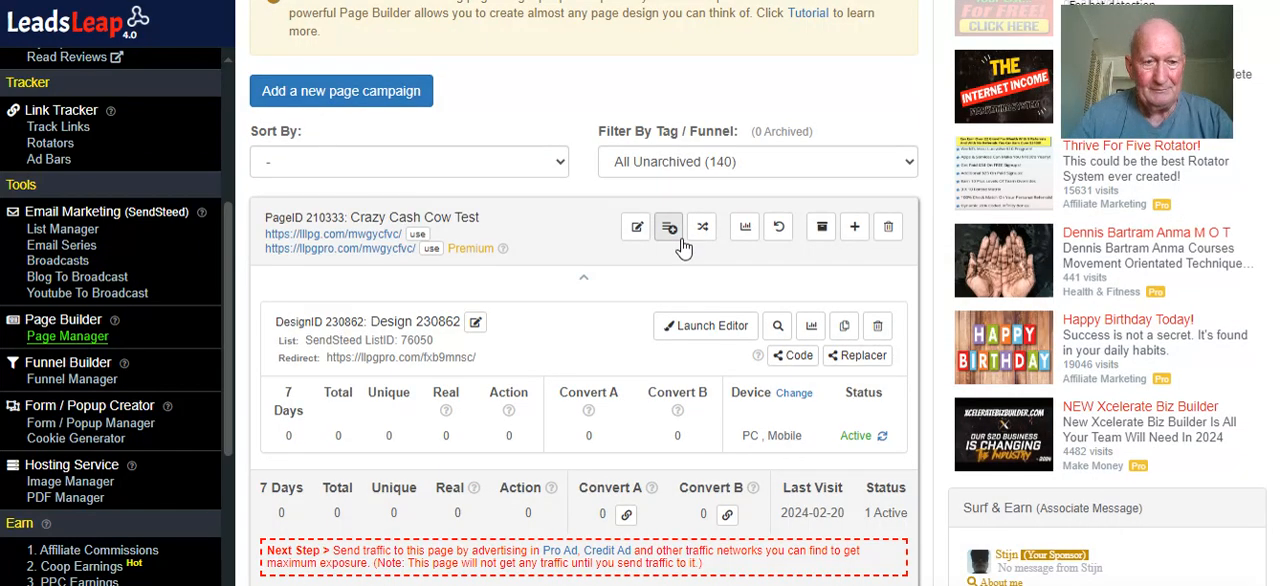
pyautogui.scroll(-1, 684, 245)
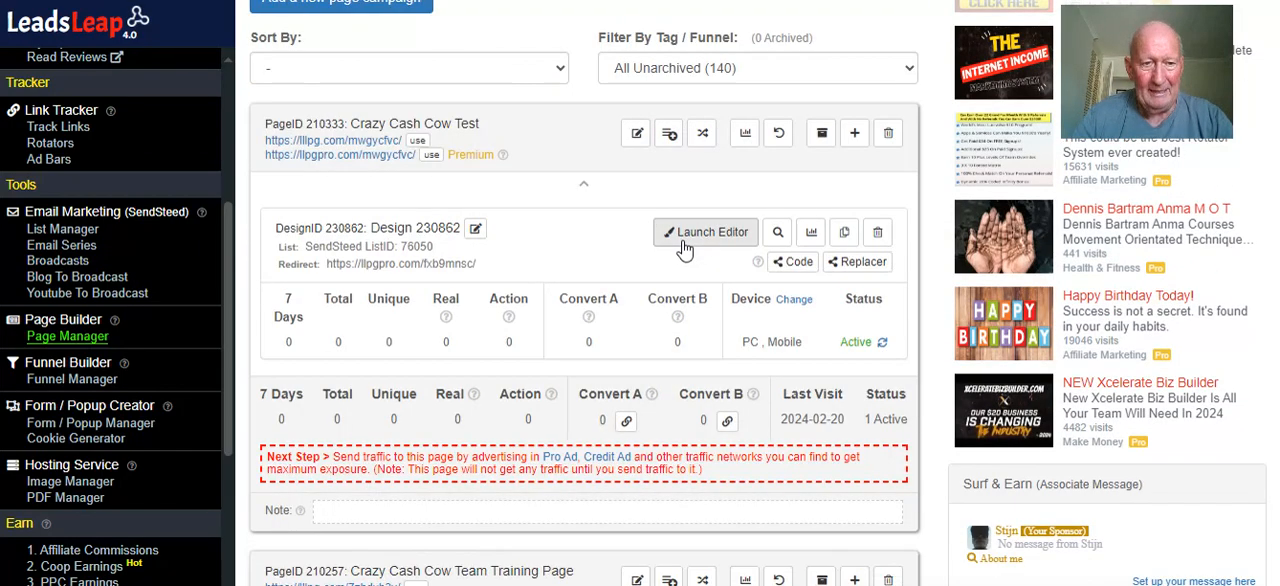
pyautogui.click(365, 156)
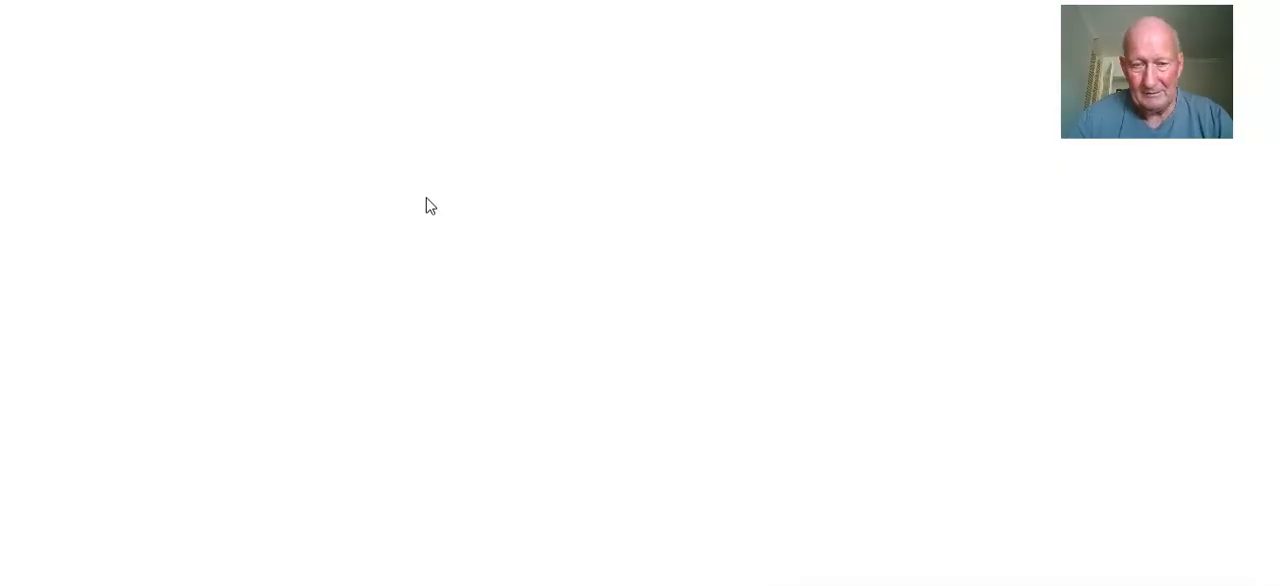
pyautogui.scroll(-10, 465, 177)
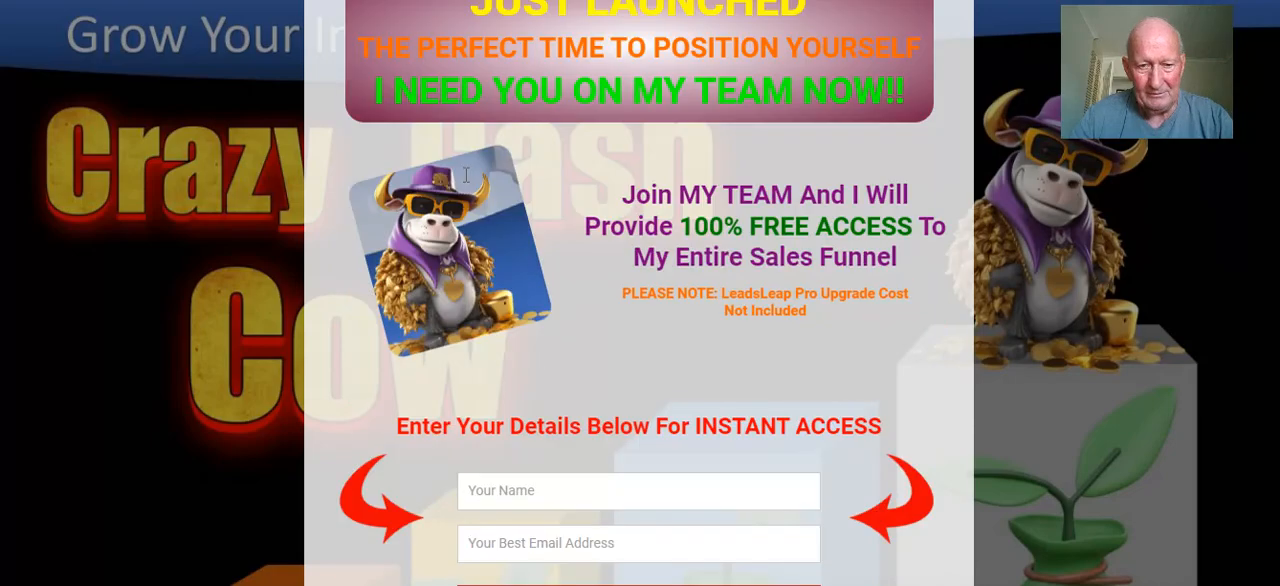
pyautogui.scroll(-5, 465, 176)
pyautogui.scroll(5, 469, 200)
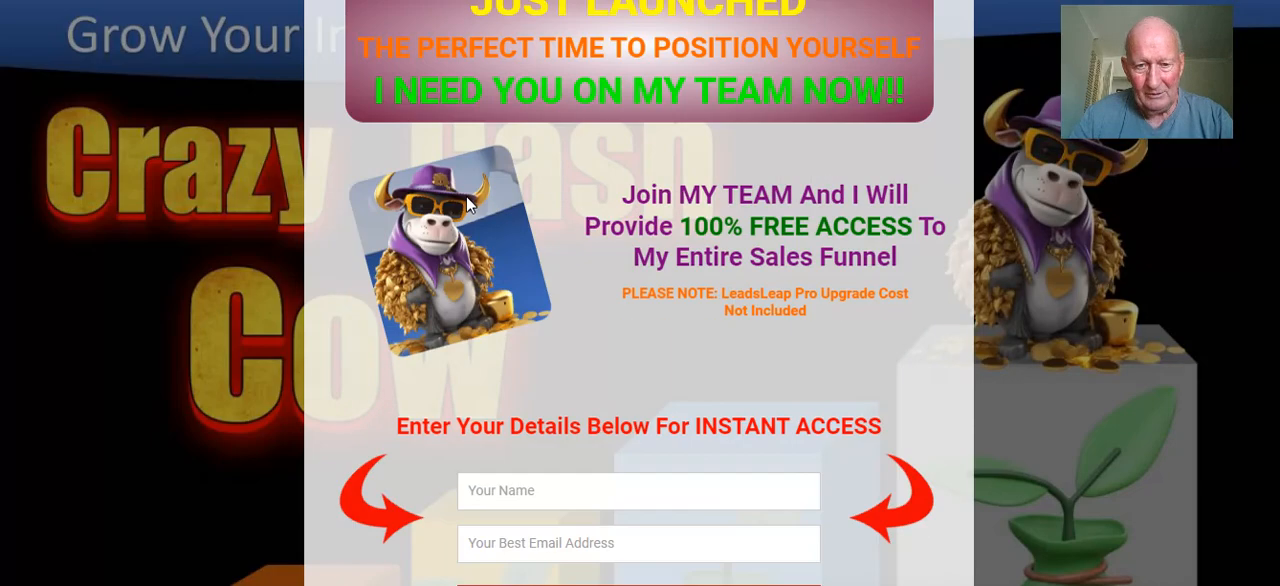
pyautogui.scroll(6, 467, 203)
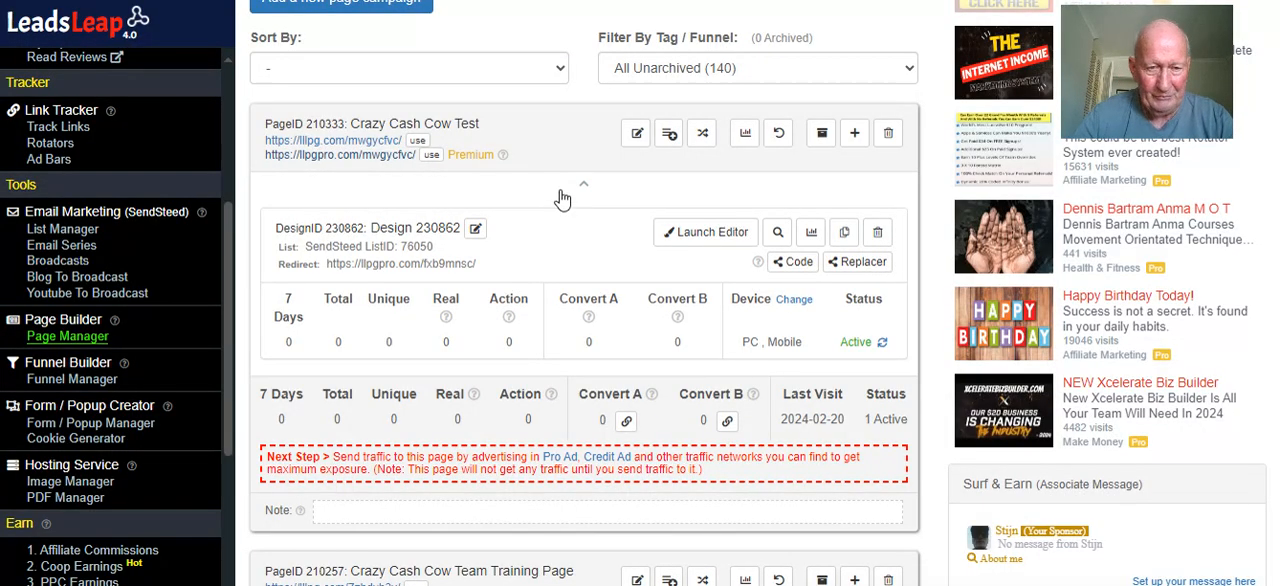
# Launch the page editor for the Crazy Cash Cow Test design
pyautogui.click(706, 236)
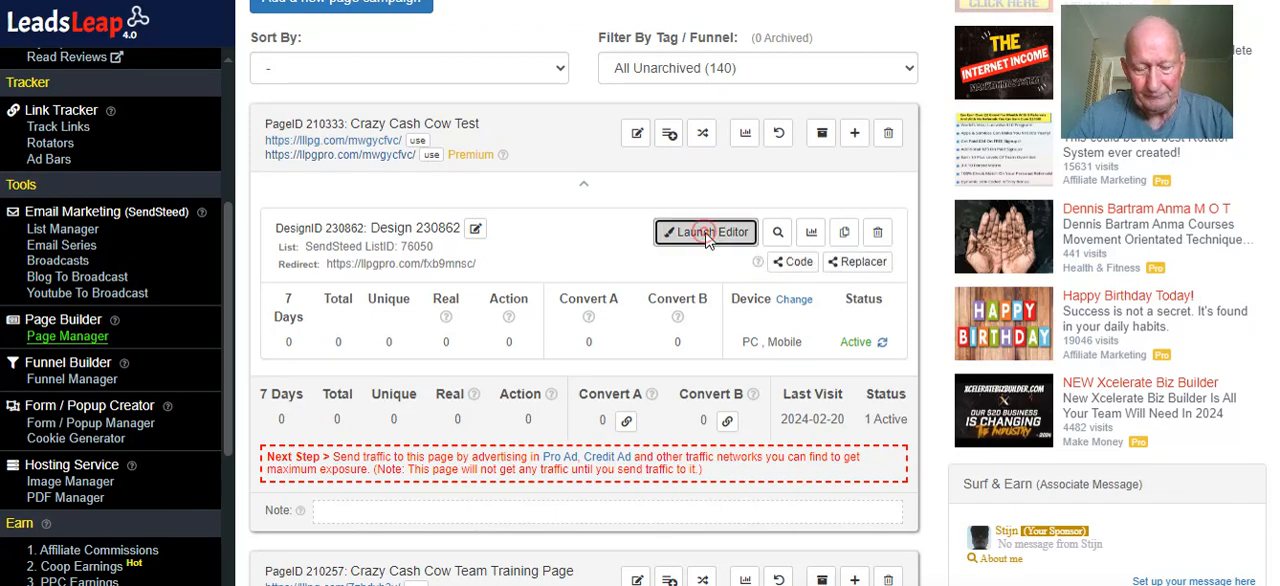
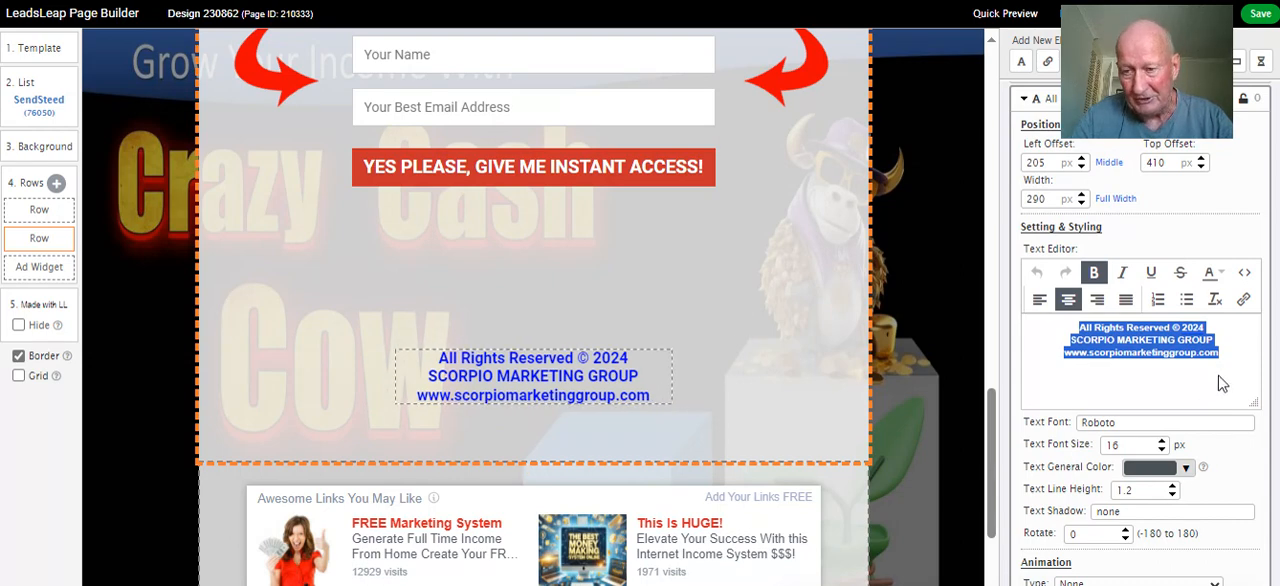
# Open the footer's copyright text block for editing
pyautogui.click(617, 377)
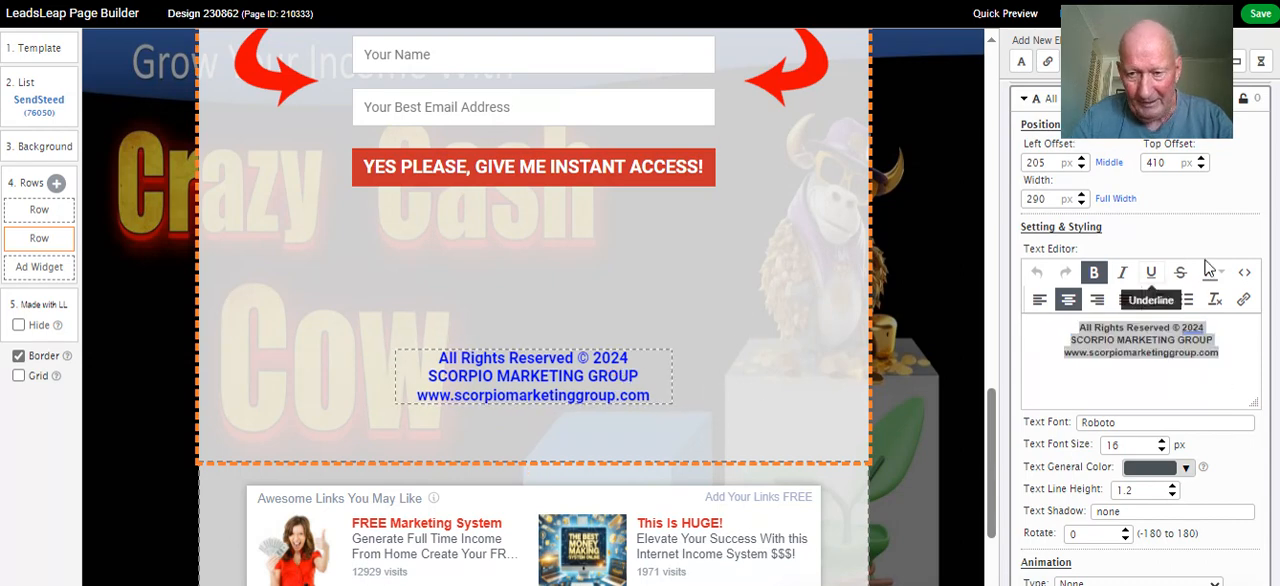
pyautogui.moveTo(1188, 45); pyautogui.dragTo(993, 65)
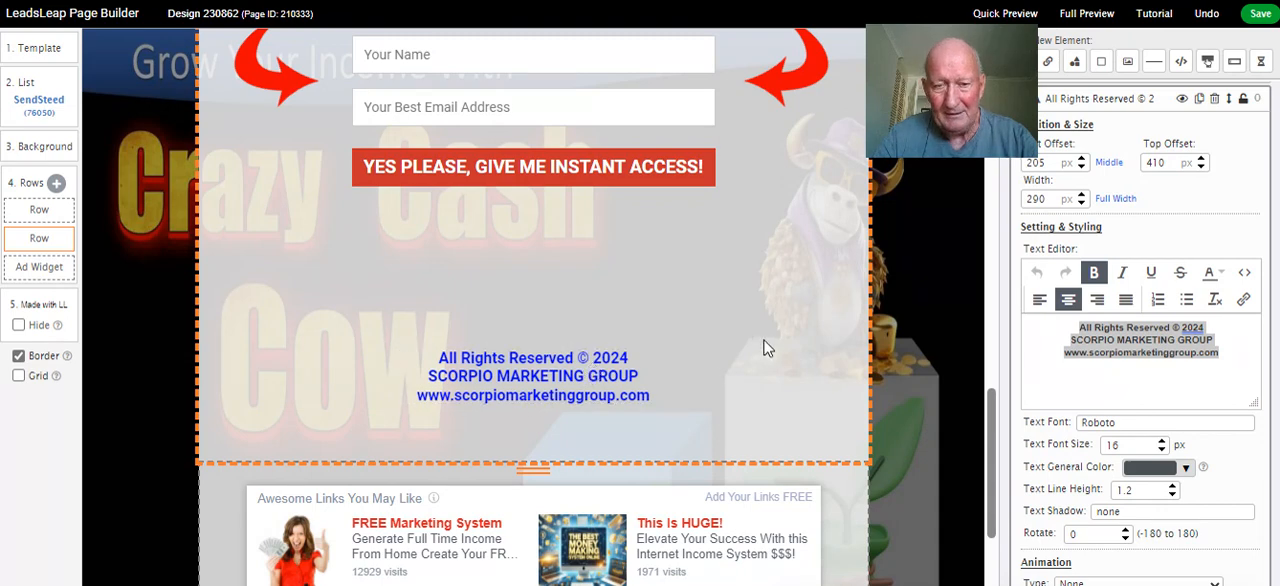
pyautogui.scroll(-2, 765, 347)
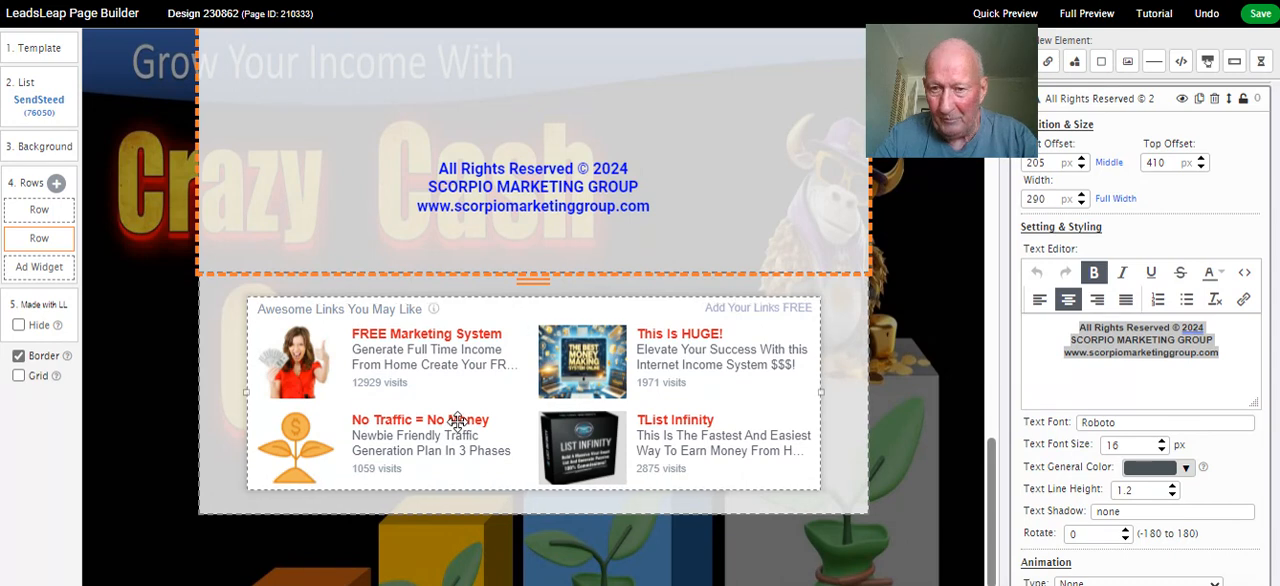
# Try the ad widget with 2, 4 and 6 ads, and set the number of ads back to 4
pyautogui.click(519, 321)
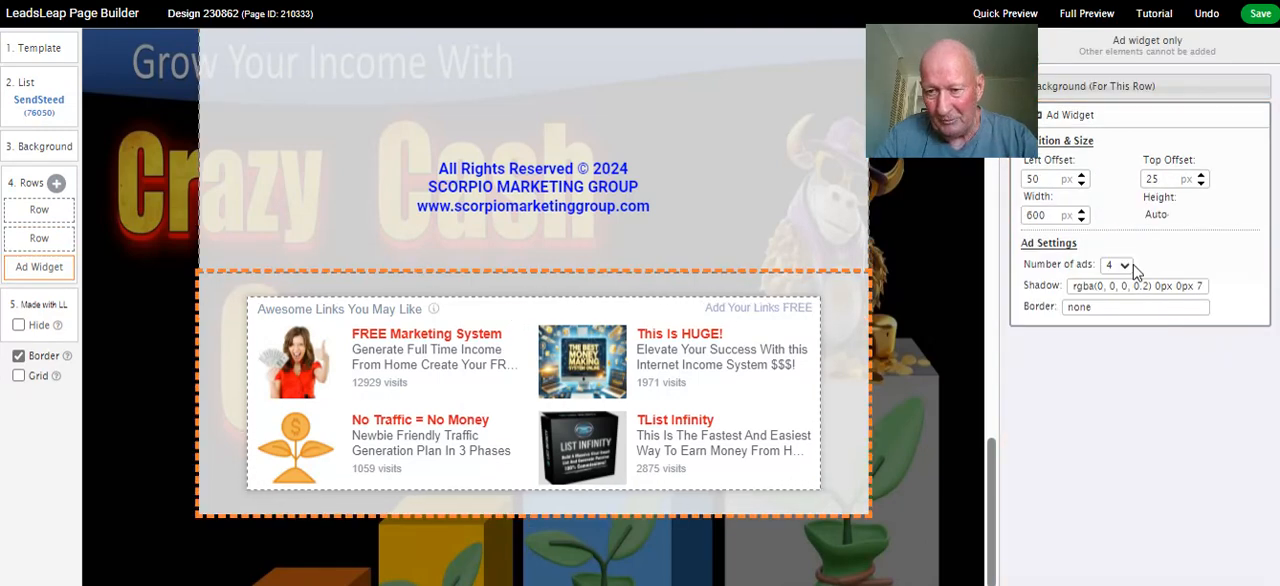
pyautogui.click(1124, 265)
pyautogui.click(1118, 283)
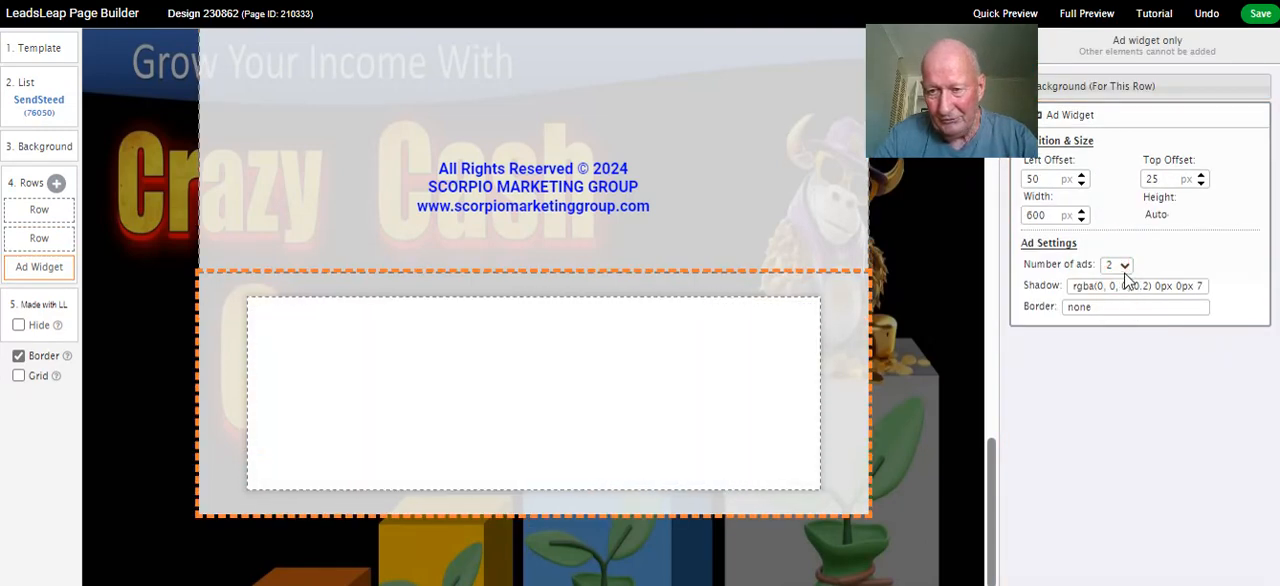
pyautogui.click(1124, 265)
pyautogui.click(1122, 302)
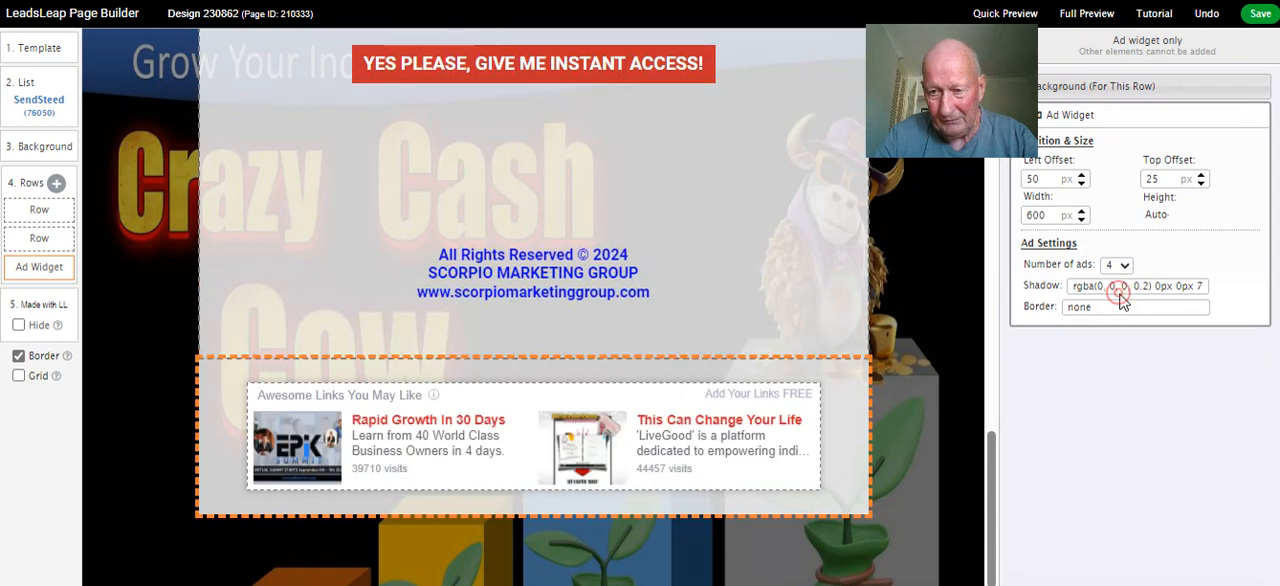
pyautogui.click(1124, 265)
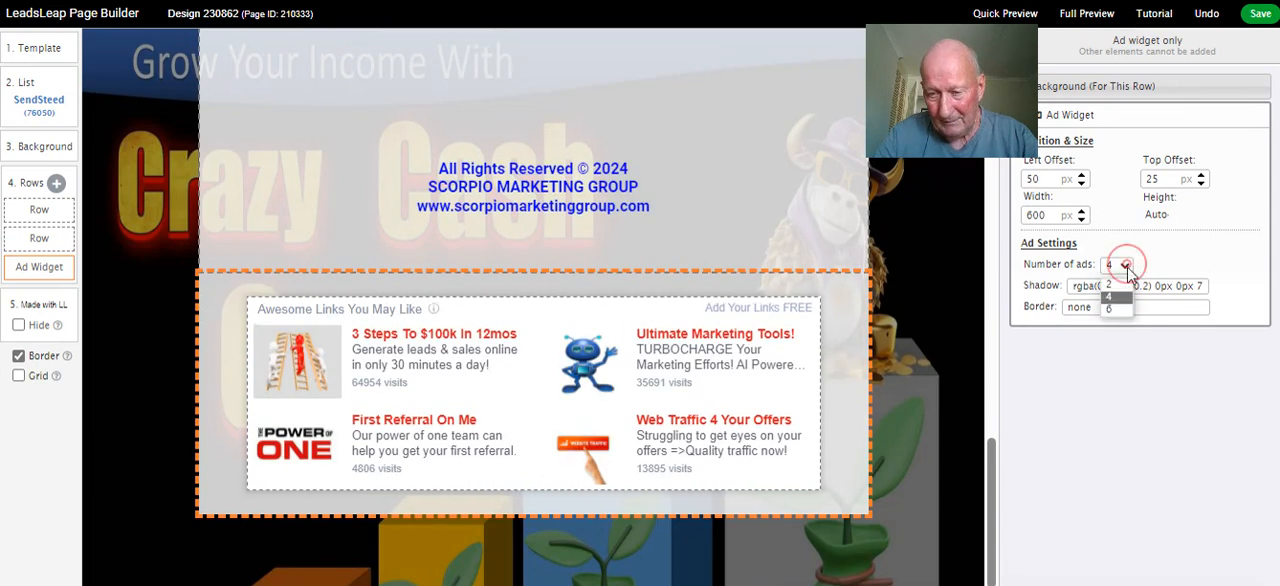
pyautogui.click(1122, 305)
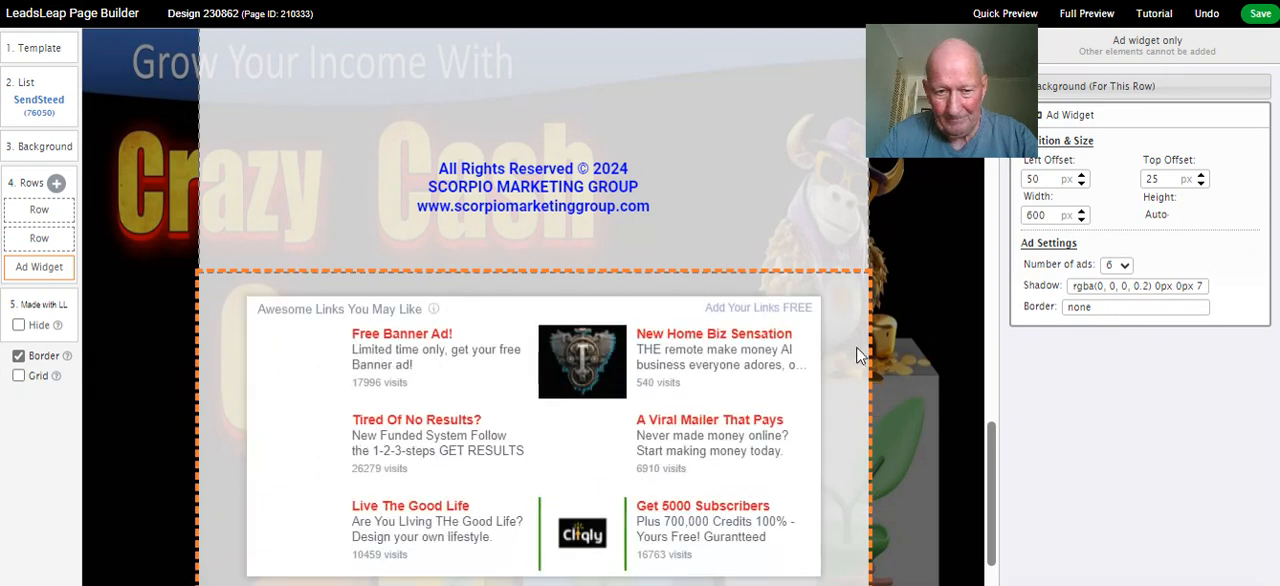
pyautogui.scroll(1, 840, 342)
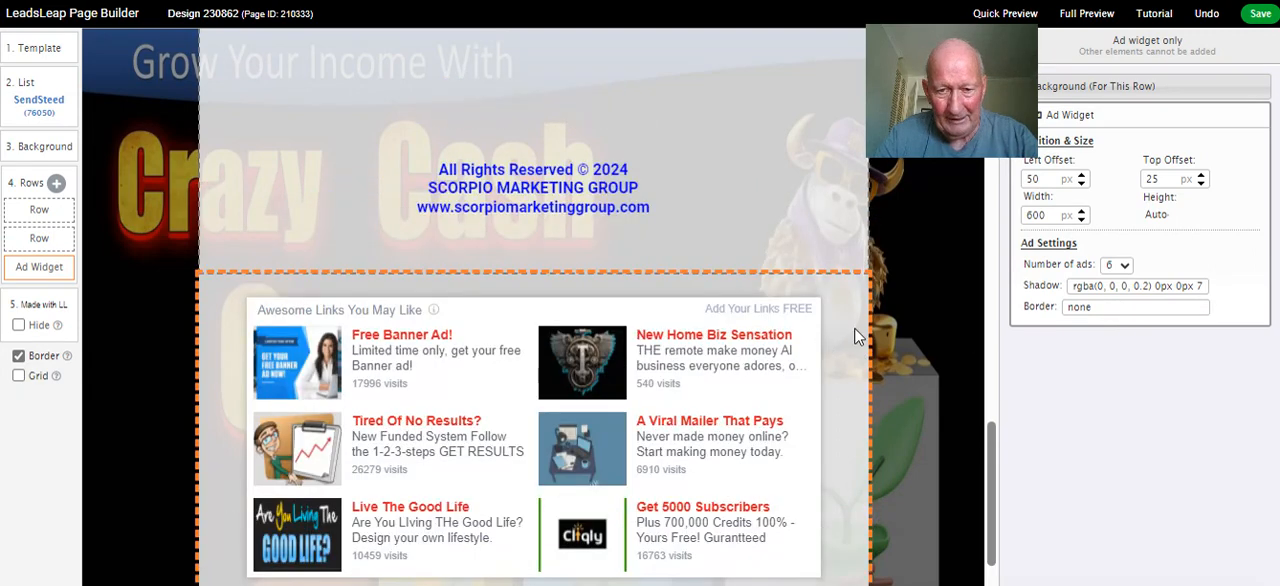
pyautogui.click(1119, 265)
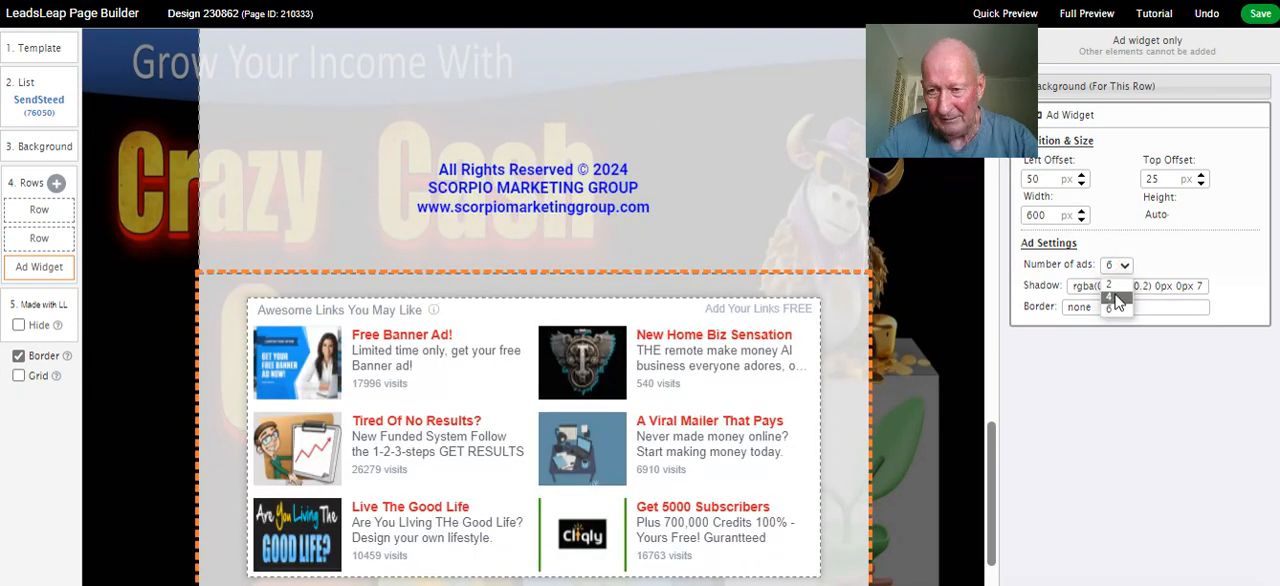
pyautogui.click(1115, 299)
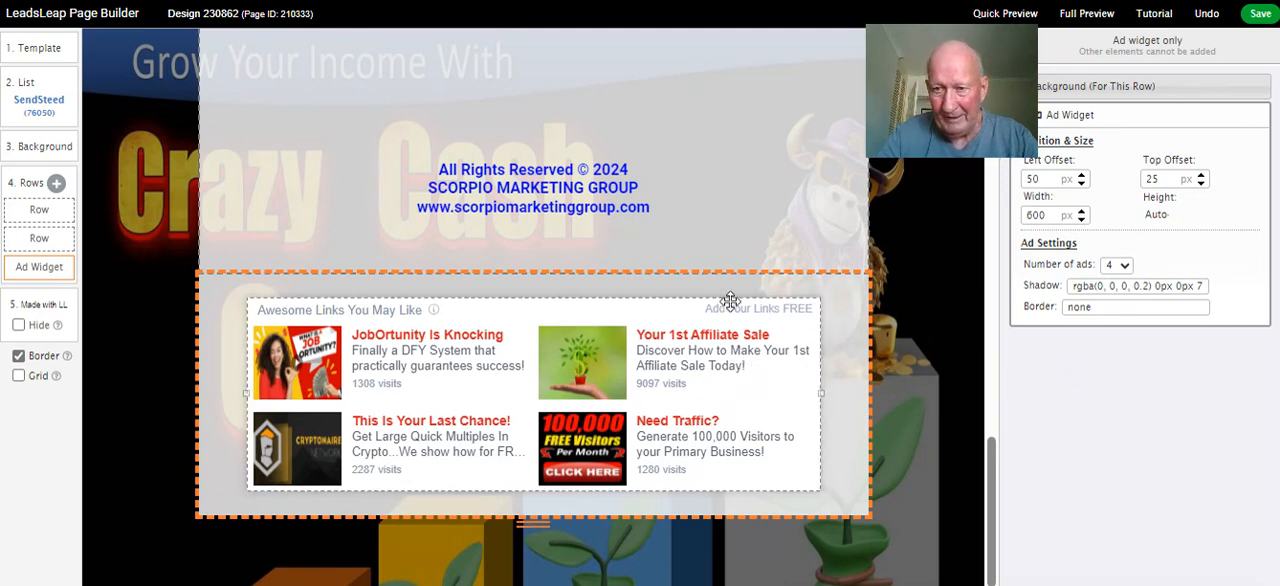
# Examine the opt-in form and open the settings of its YES PLEASE, GIVE ME INSTANT ACCESS! button
pyautogui.moveTo(43, 275)
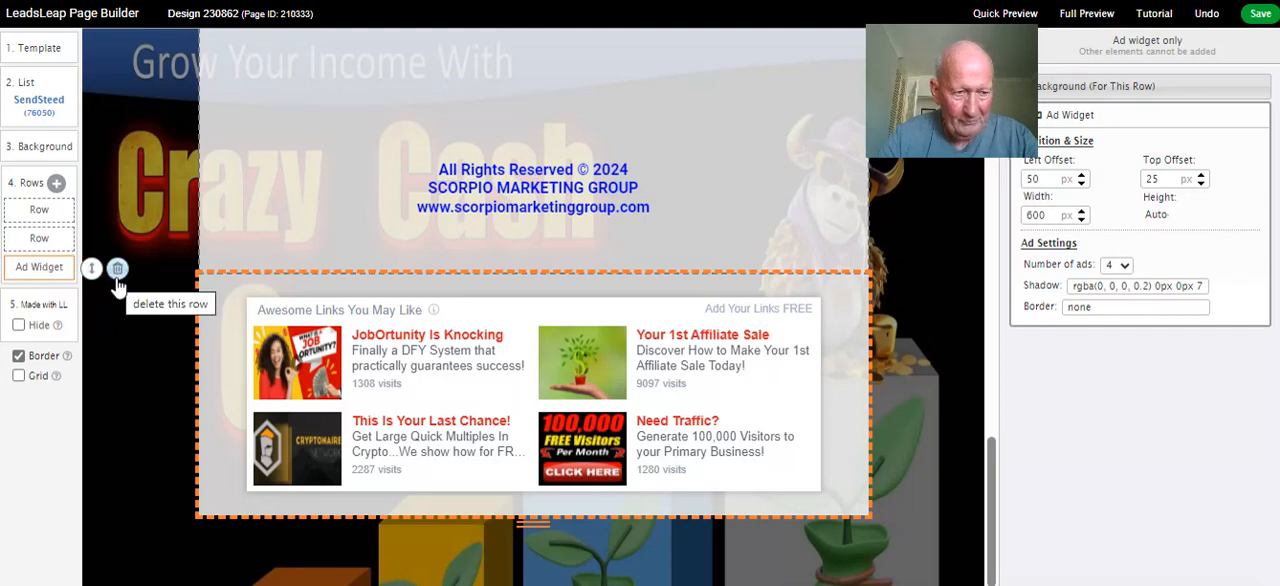
pyautogui.scroll(4, 690, 355)
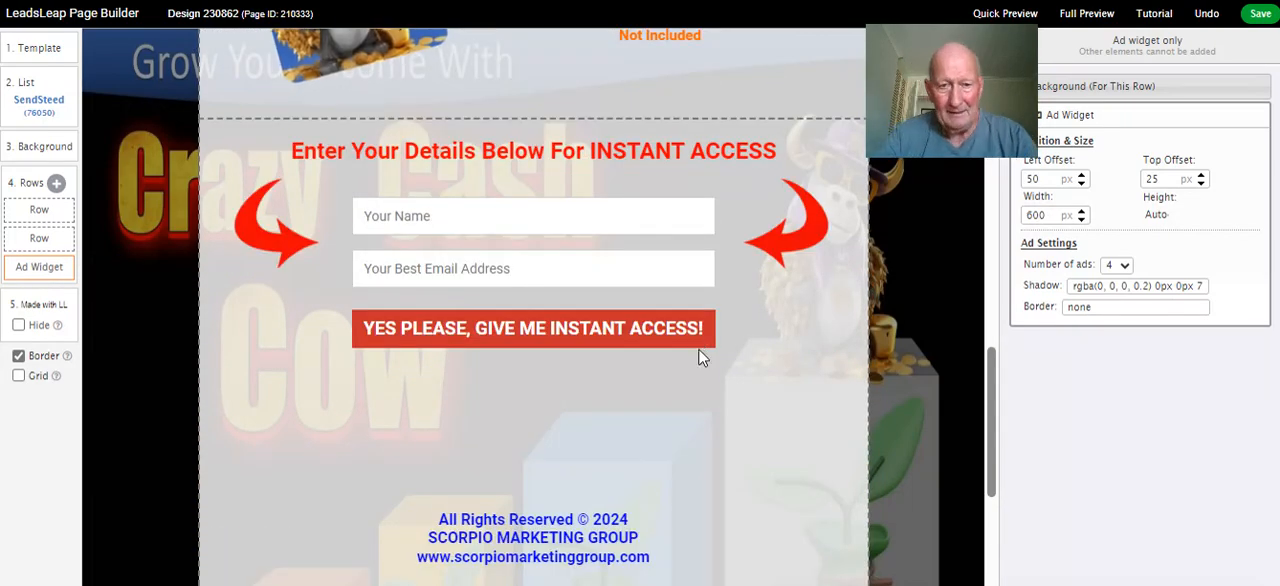
pyautogui.scroll(1, 700, 355)
pyautogui.click(698, 352)
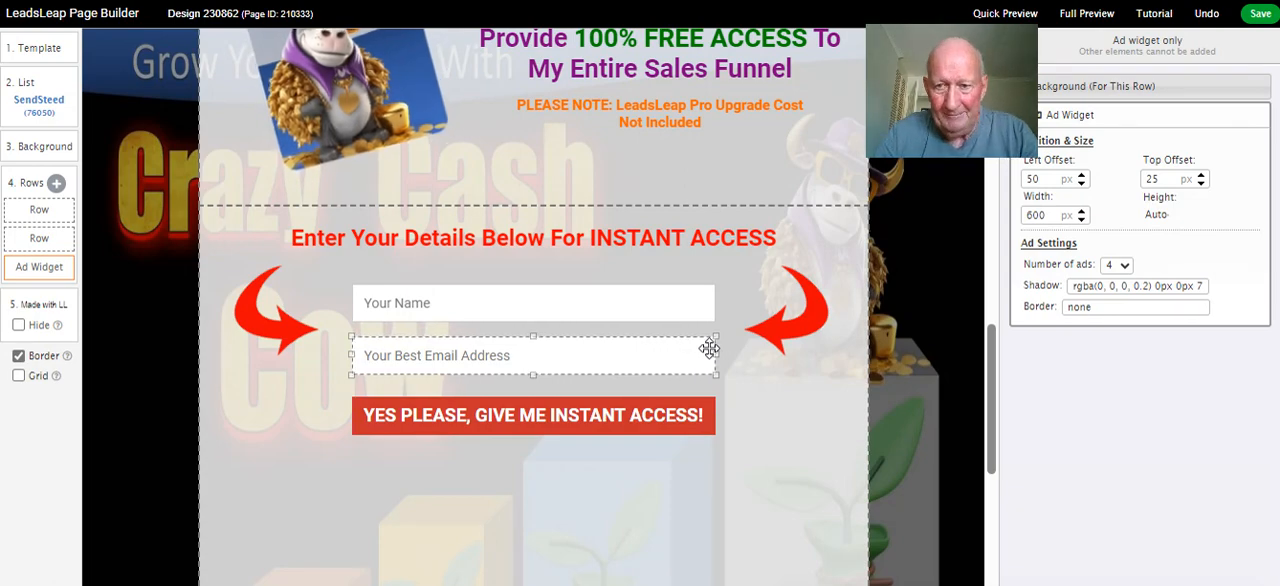
pyautogui.scroll(4, 710, 347)
pyautogui.scroll(-3, 714, 345)
pyautogui.scroll(2, 714, 345)
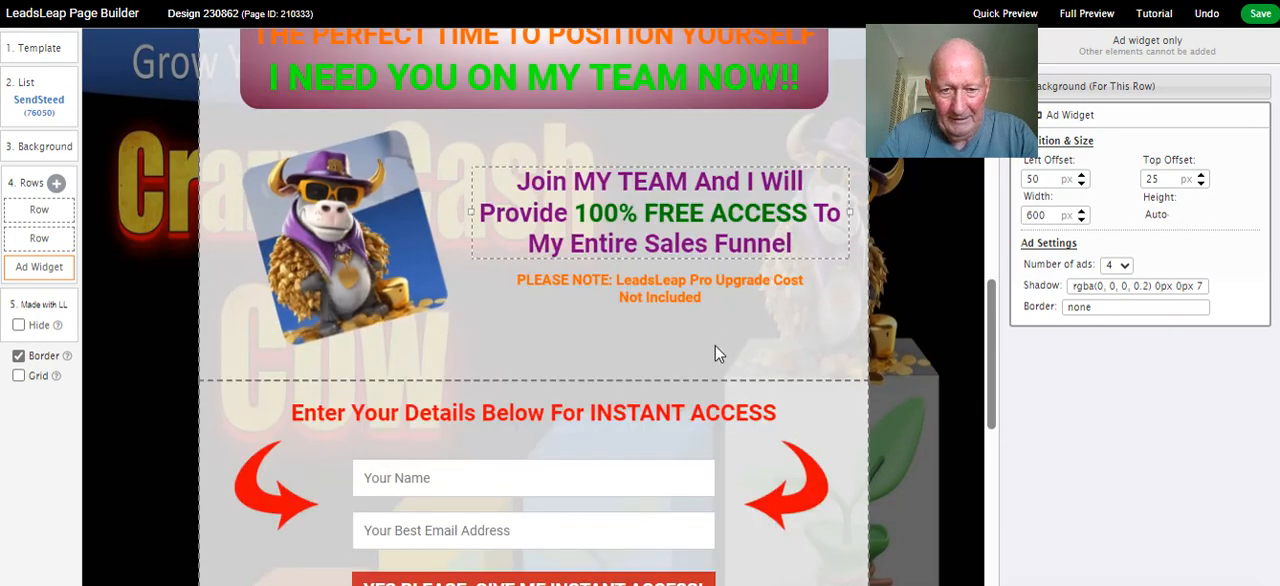
pyautogui.scroll(-3, 714, 345)
pyautogui.click(639, 404)
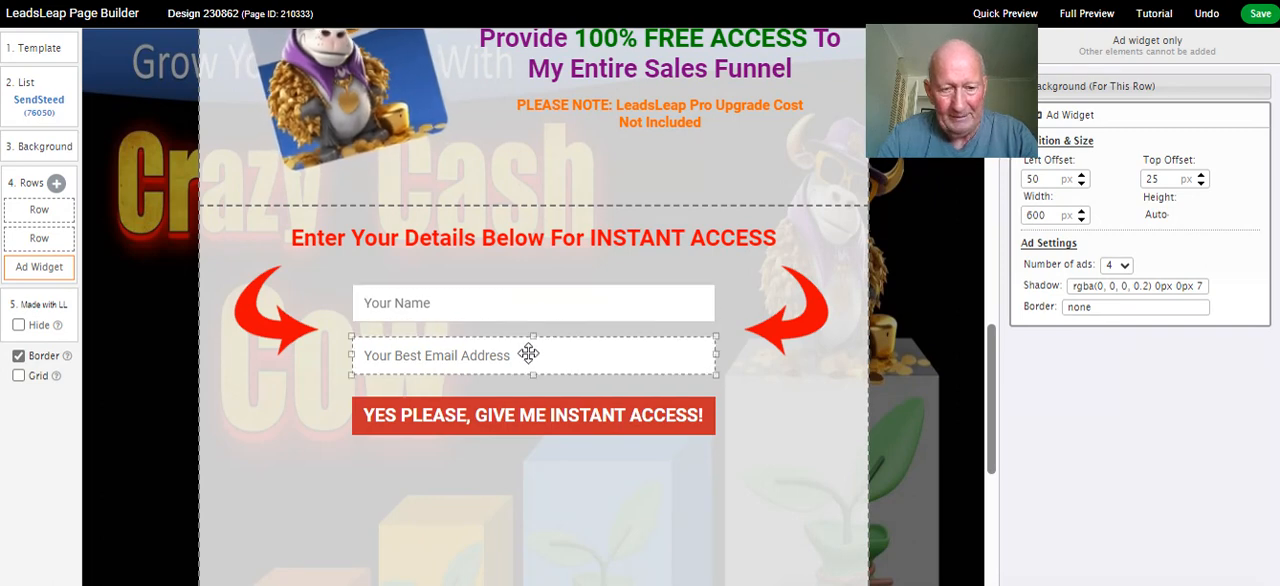
pyautogui.click(525, 416)
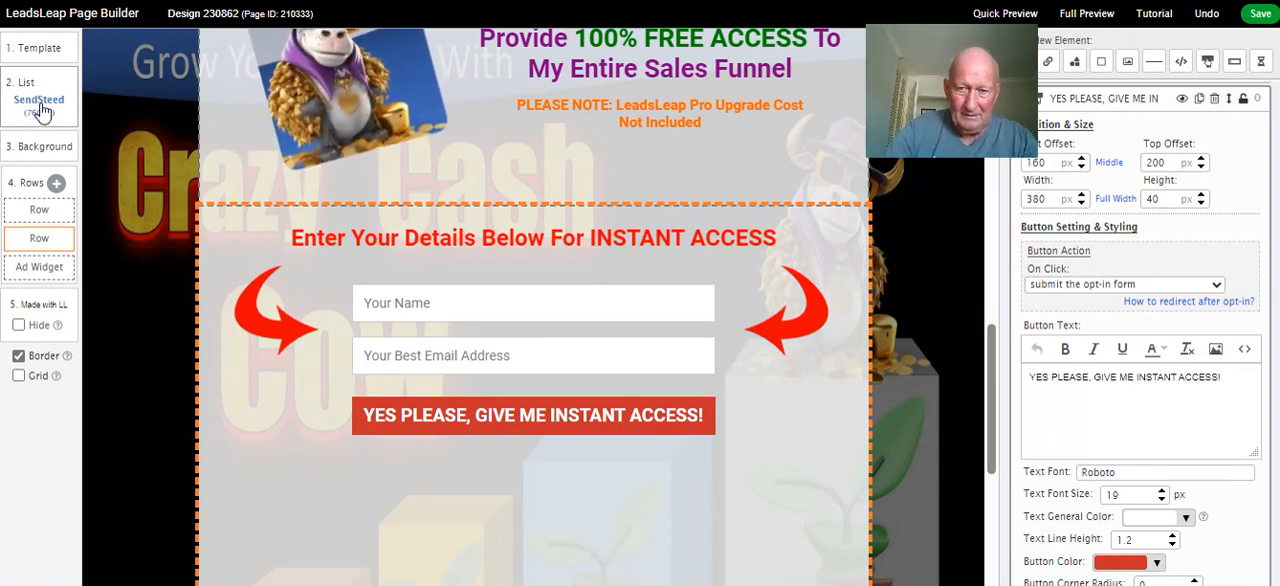
# Link the page to the SendSteed list Crazy Cash Cow test (ID 76749) and save the design
pyautogui.click(40, 108)
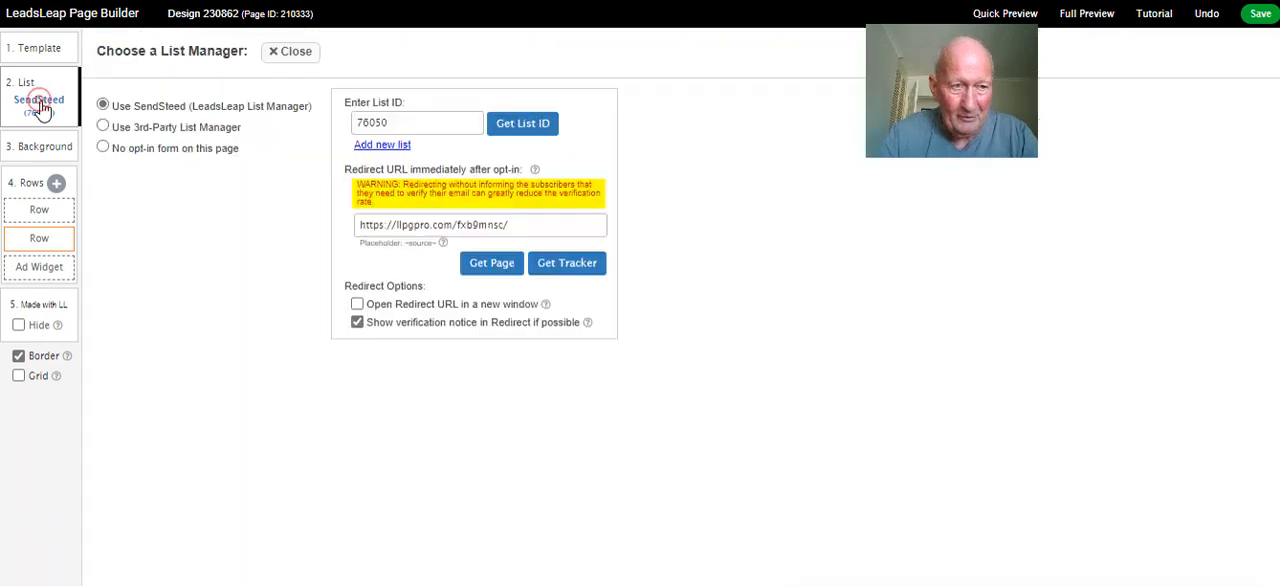
pyautogui.click(516, 127)
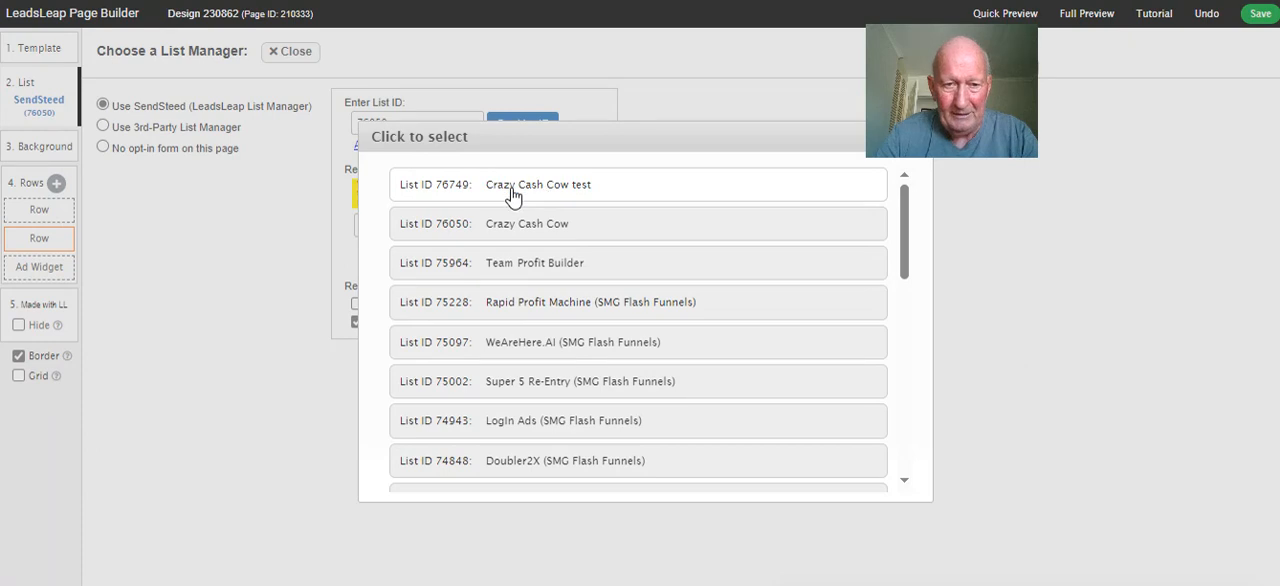
pyautogui.click(541, 192)
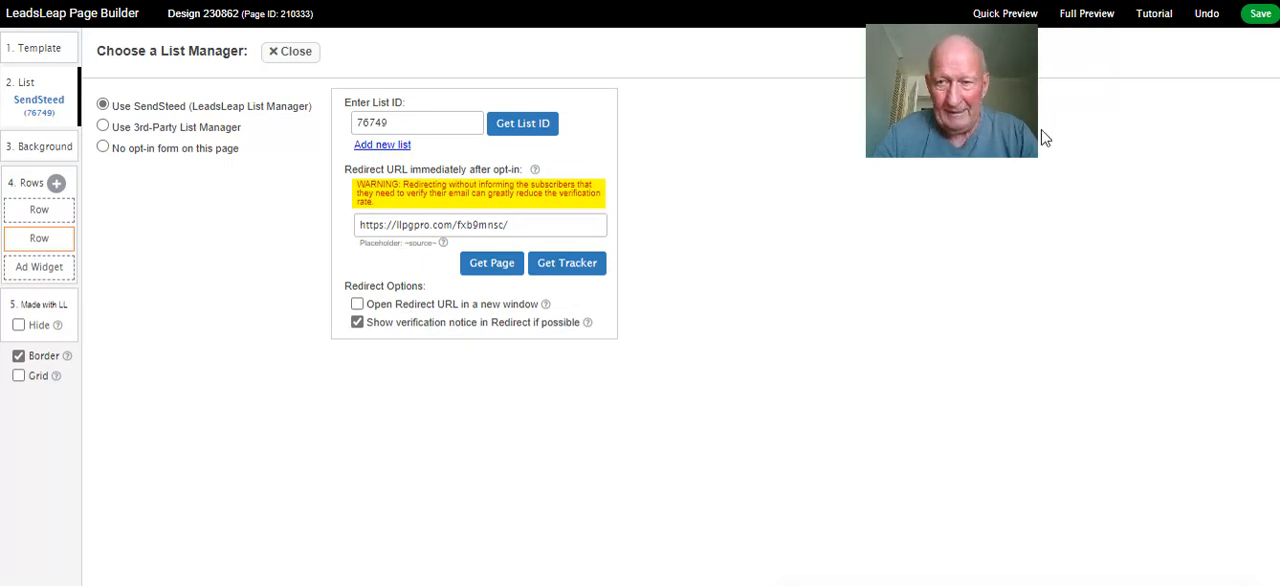
pyautogui.click(1259, 16)
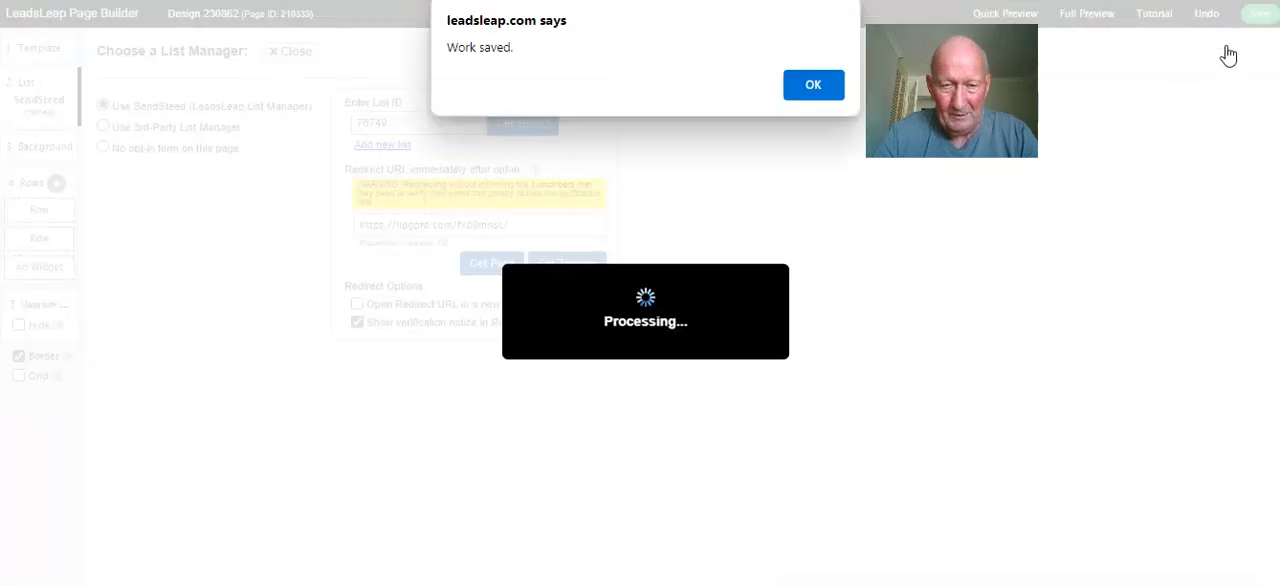
pyautogui.click(812, 85)
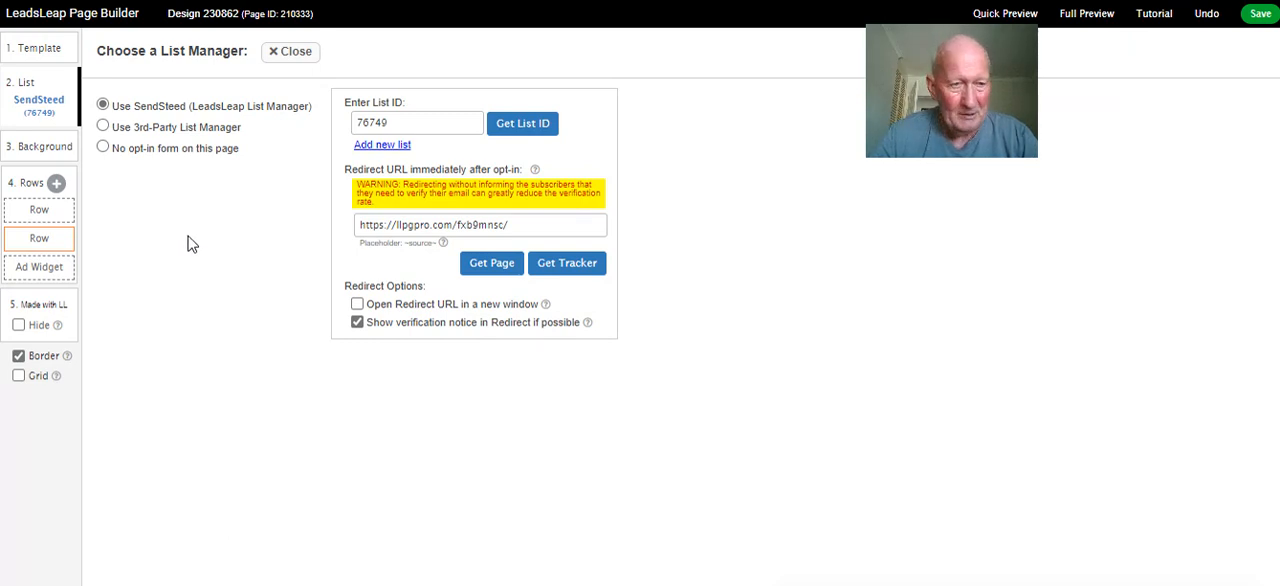
# Try the 3rd-party list manager option, switch back to SendSteed and reselect the Crazy Cash Cow test list
pyautogui.click(103, 127)
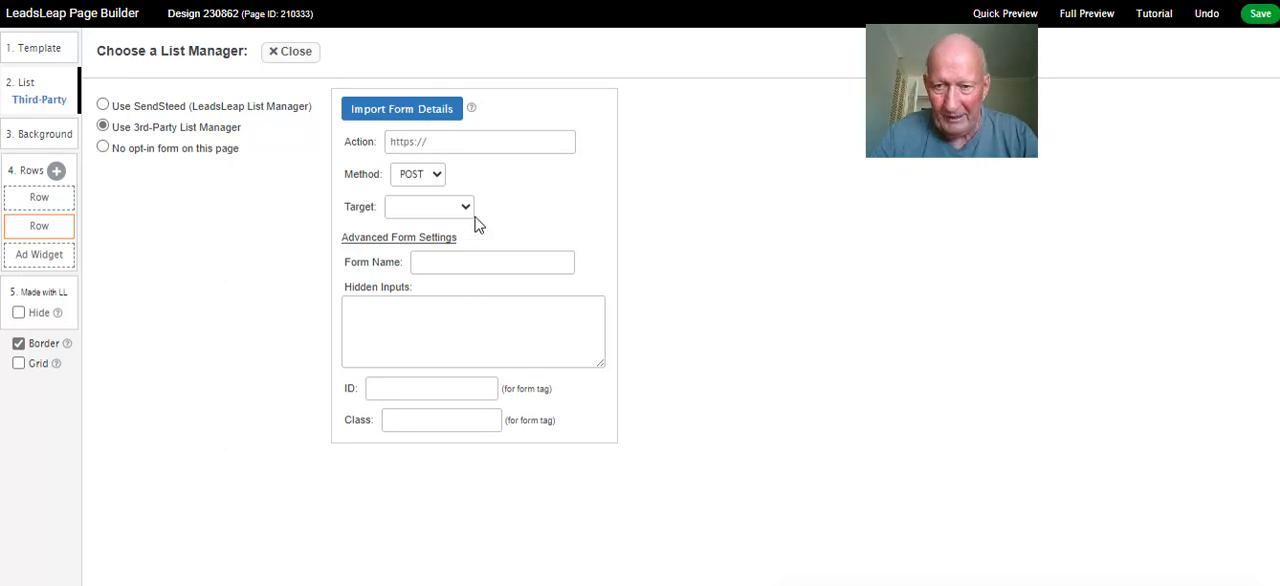
pyautogui.click(102, 106)
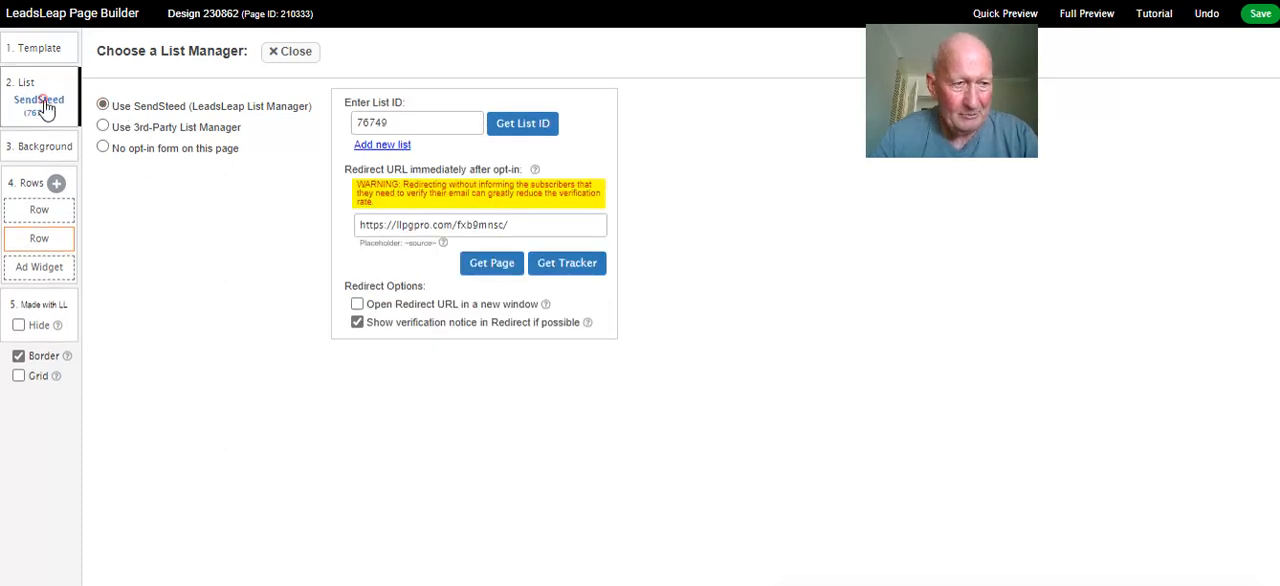
pyautogui.click(520, 118)
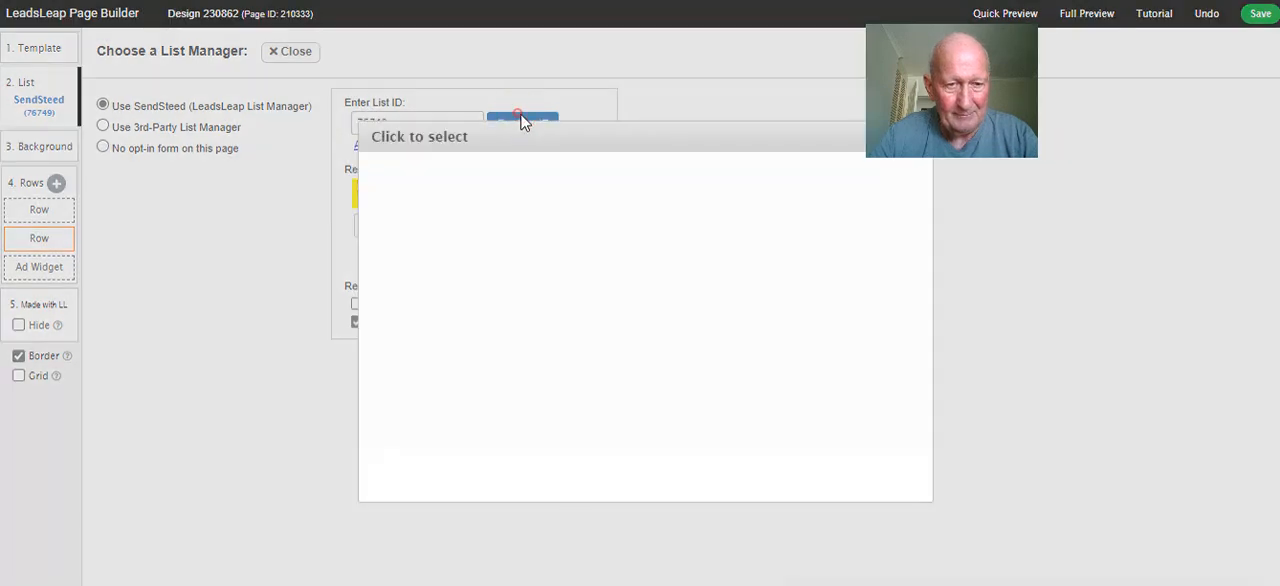
pyautogui.click(528, 190)
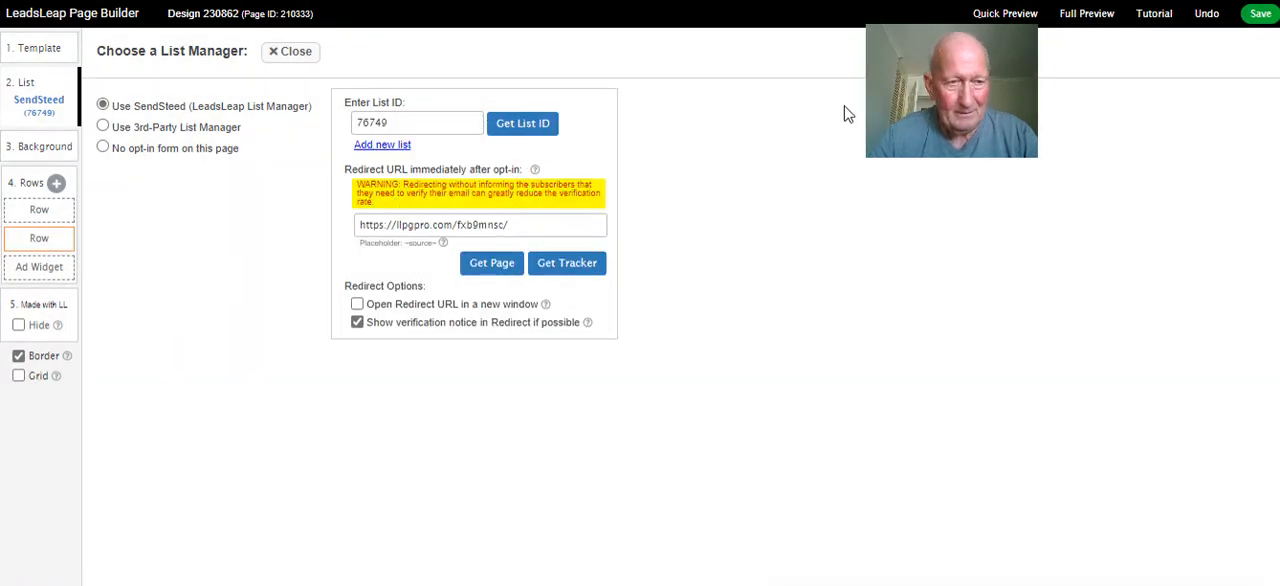
# Save the design with its SendSteed list choice and close the list manager settings
pyautogui.click(1259, 14)
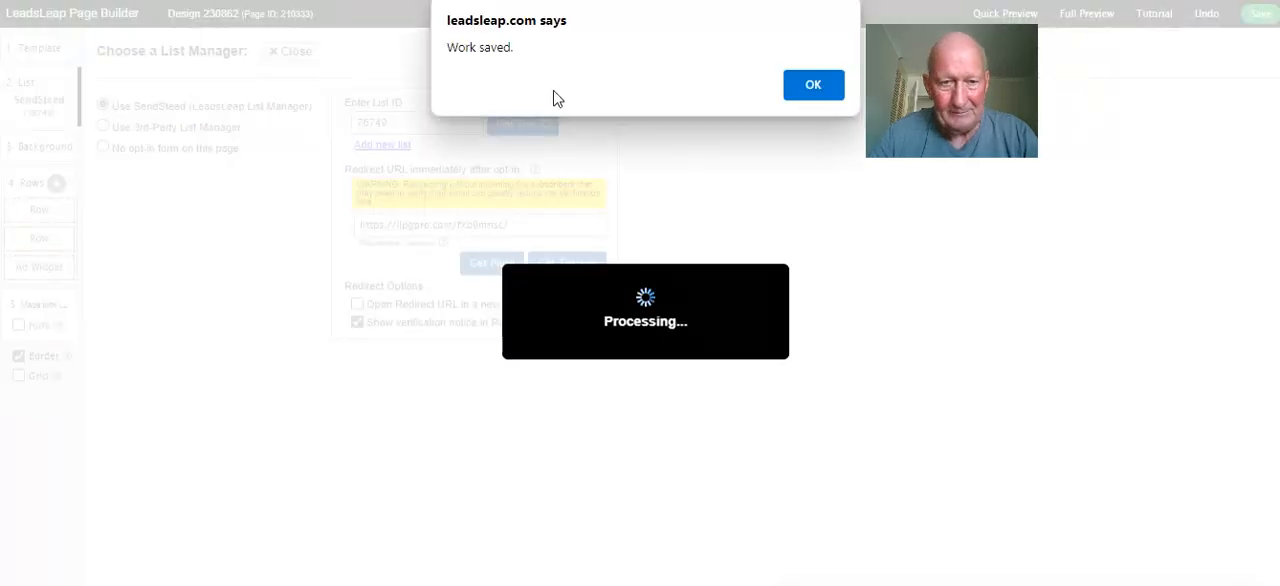
pyautogui.click(810, 85)
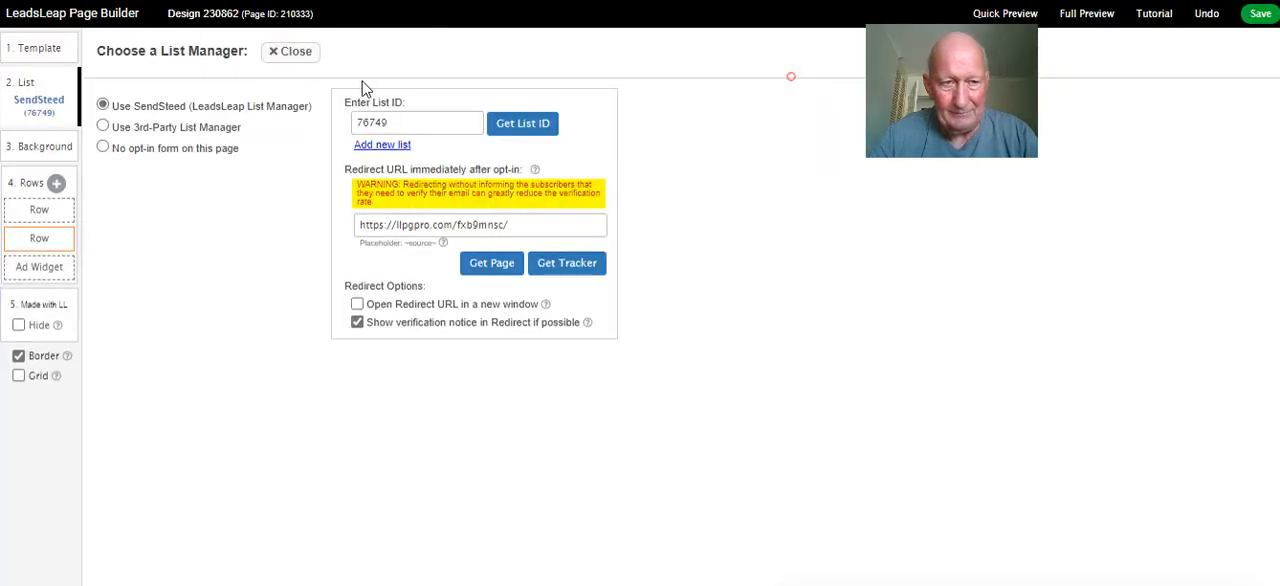
pyautogui.click(298, 56)
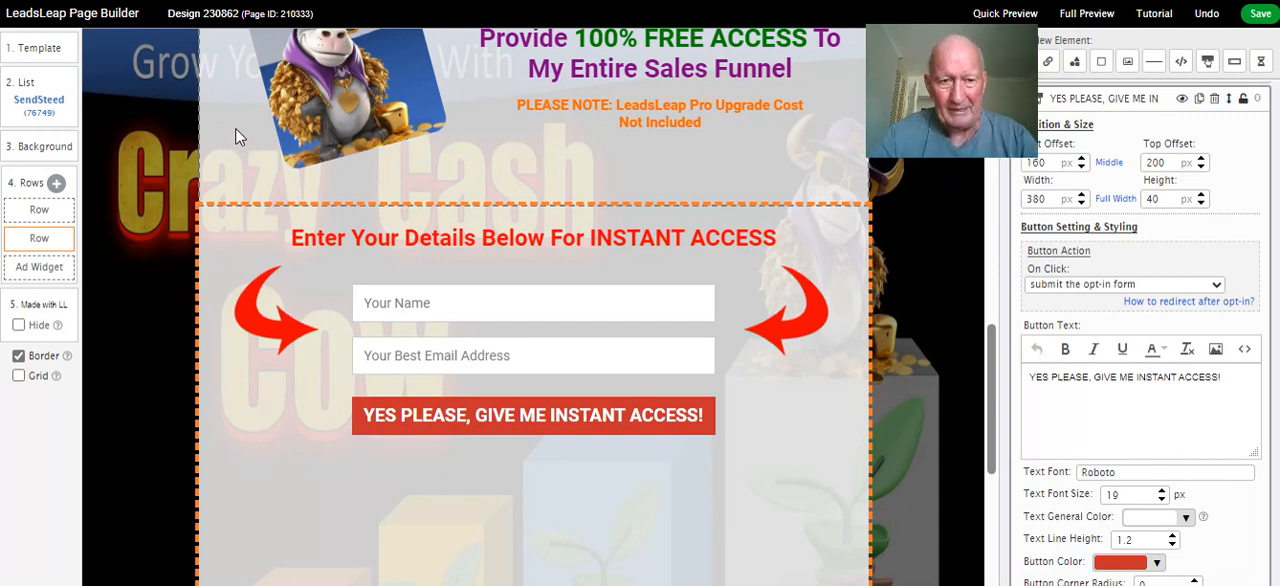
# Review the whole lead capture page, save the design and return to Page Manager
pyautogui.scroll(5, 470, 225)
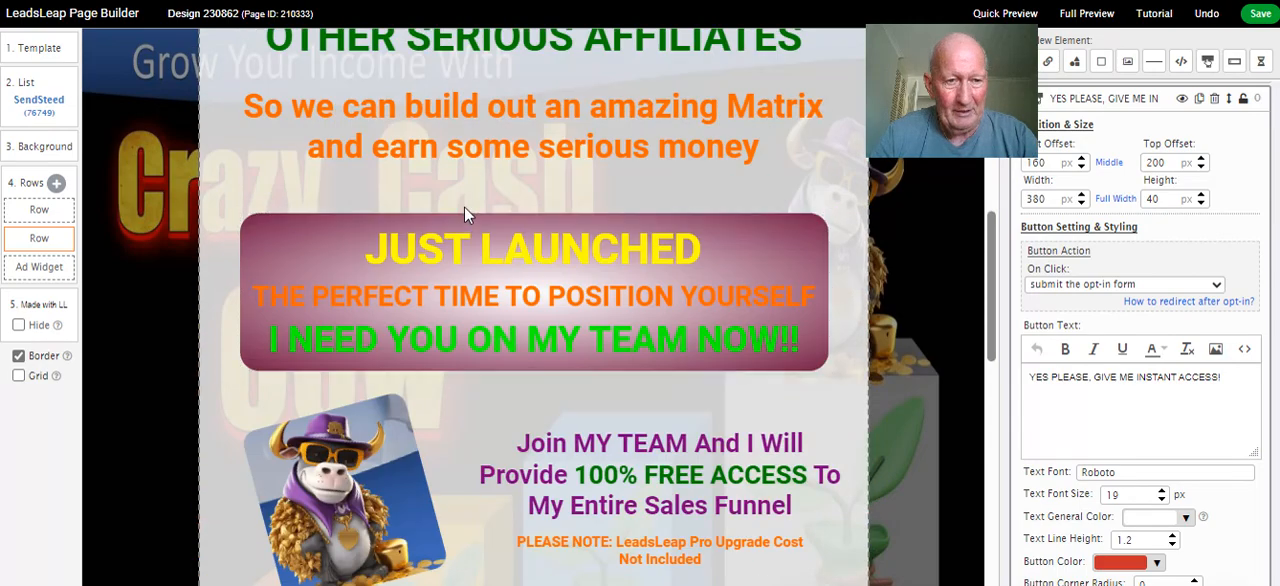
pyautogui.scroll(5, 464, 210)
pyautogui.scroll(-8, 463, 197)
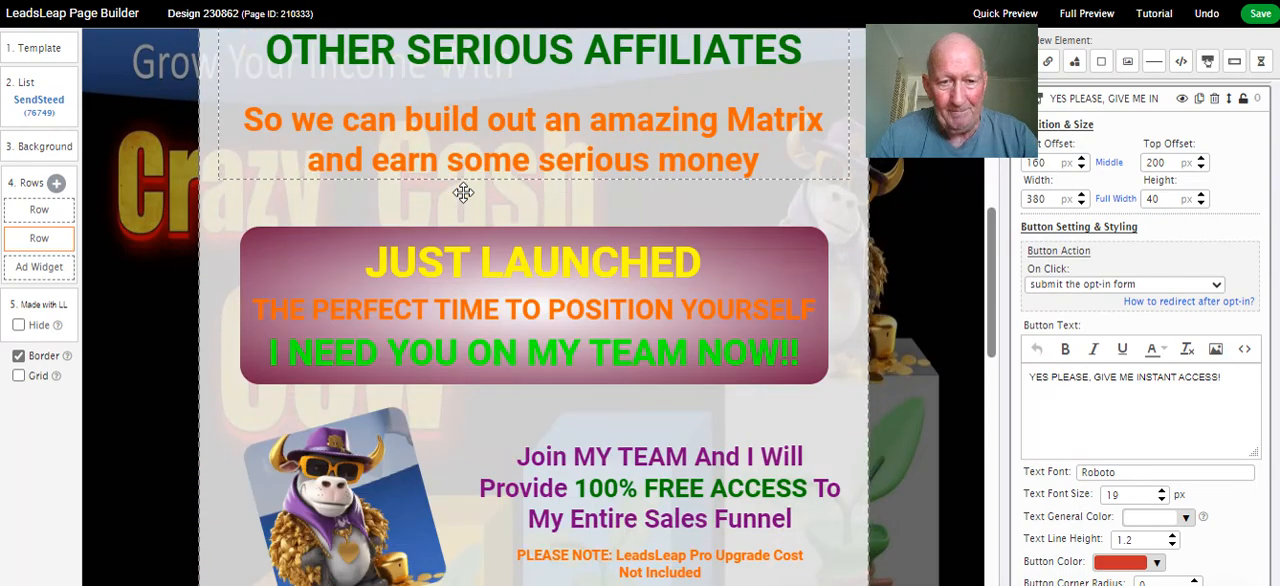
pyautogui.scroll(-3, 575, 382)
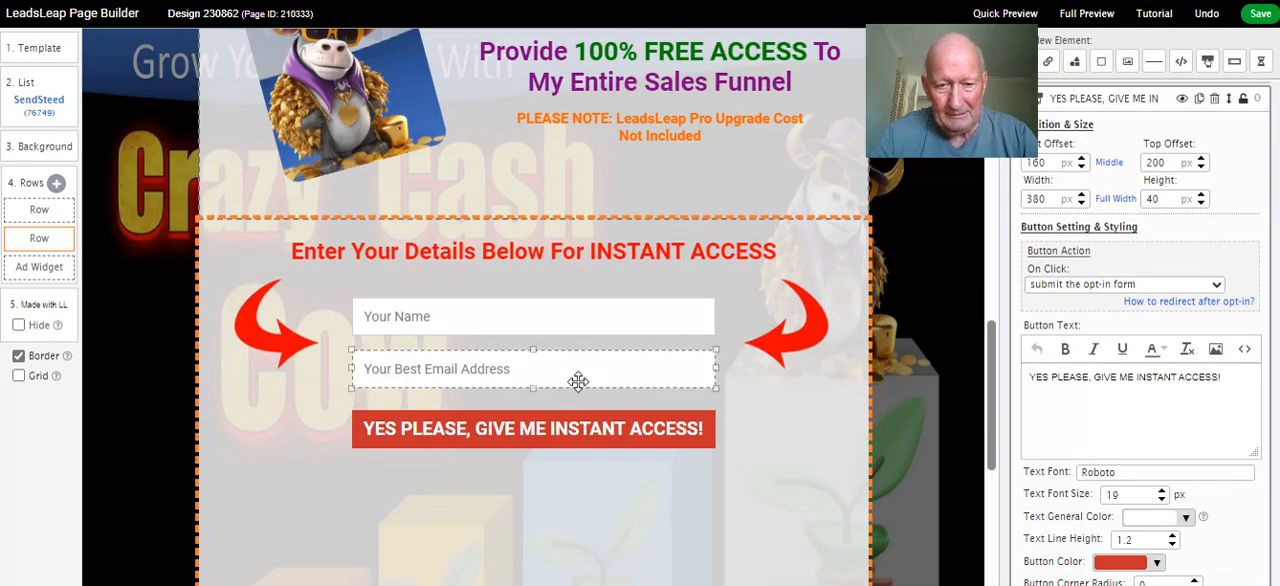
pyautogui.scroll(-5, 577, 380)
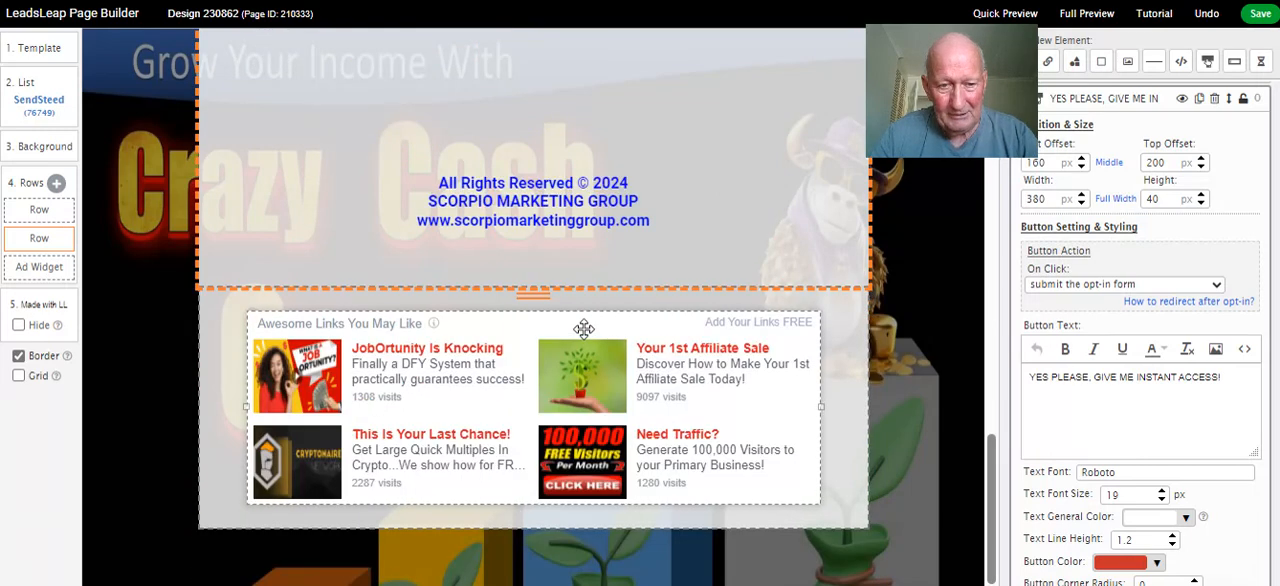
pyautogui.click(1259, 13)
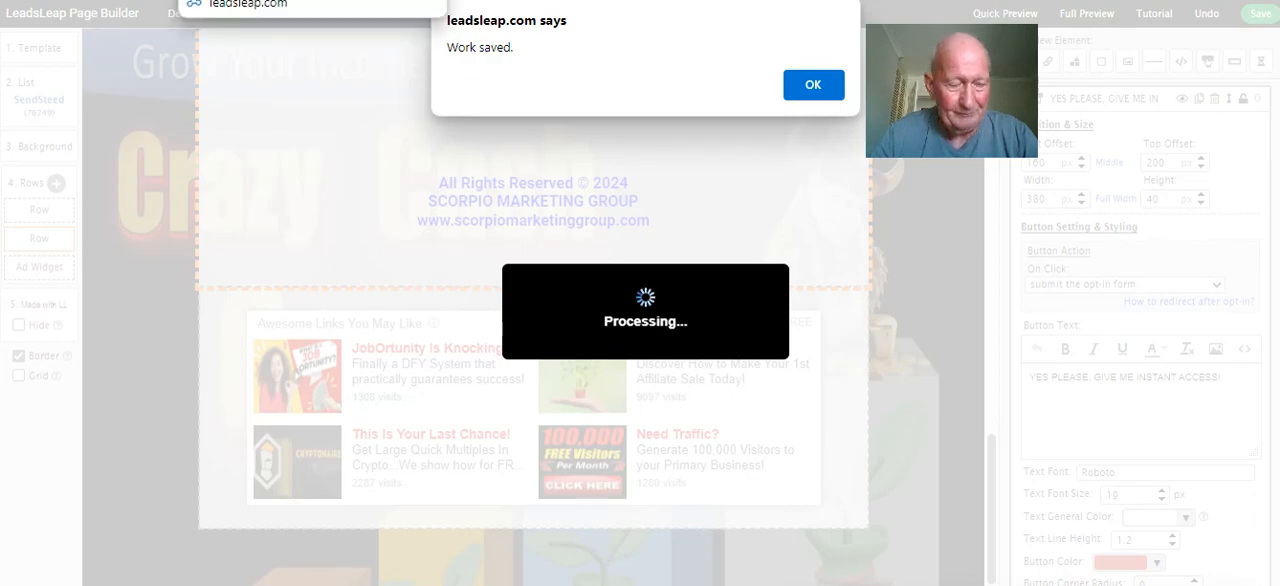
pyautogui.click(250, 0)
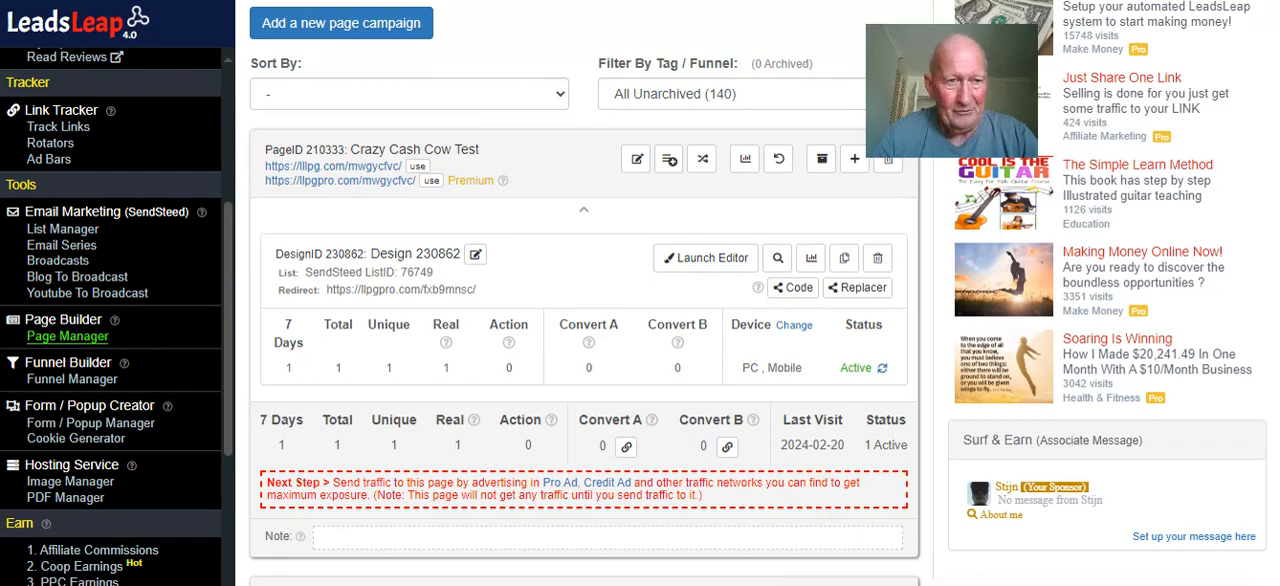
# Review the funnel instructions from naming the page through page activation, the thank-you page setup and saving changes
pyautogui.click(250, 1)
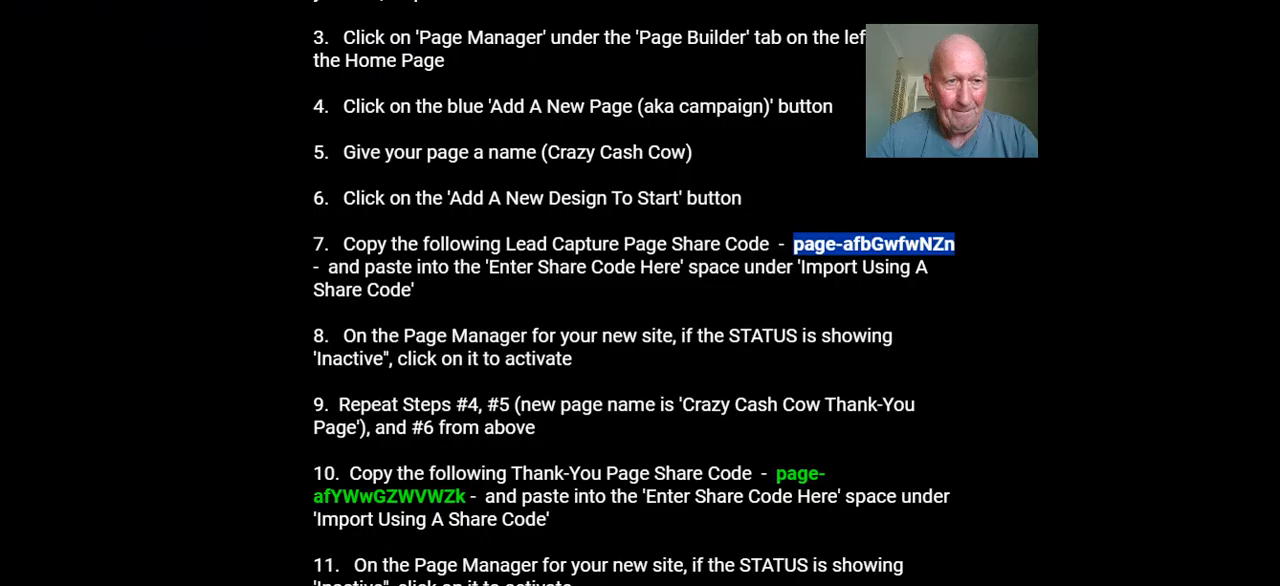
pyautogui.scroll(-1, 566, 219)
pyautogui.click(507, 199)
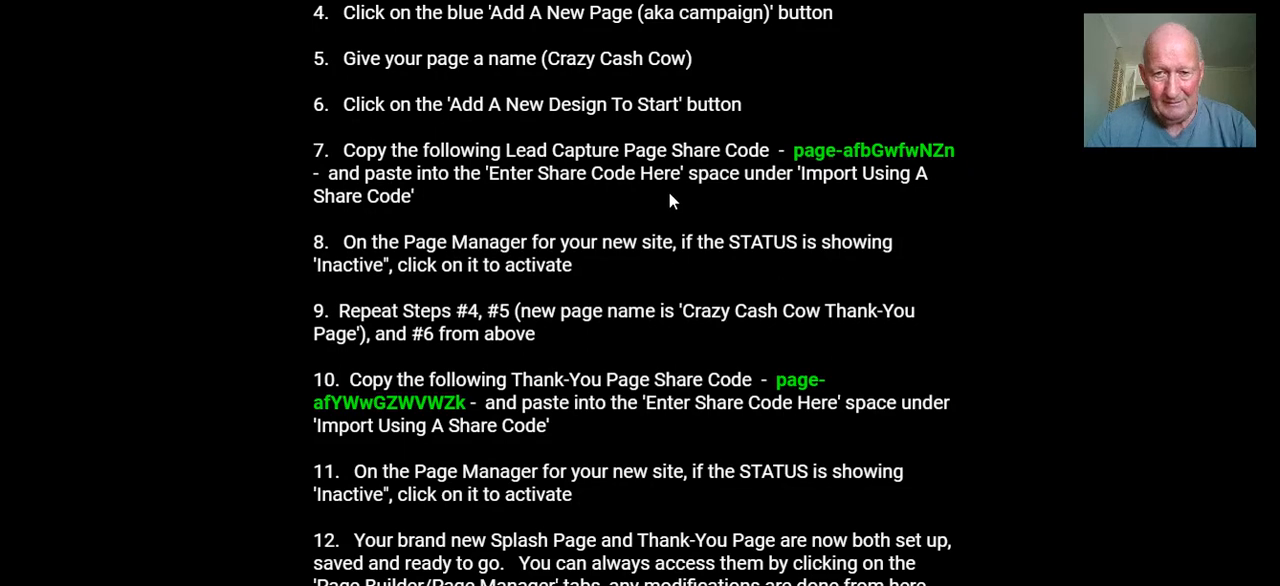
pyautogui.scroll(-1, 673, 195)
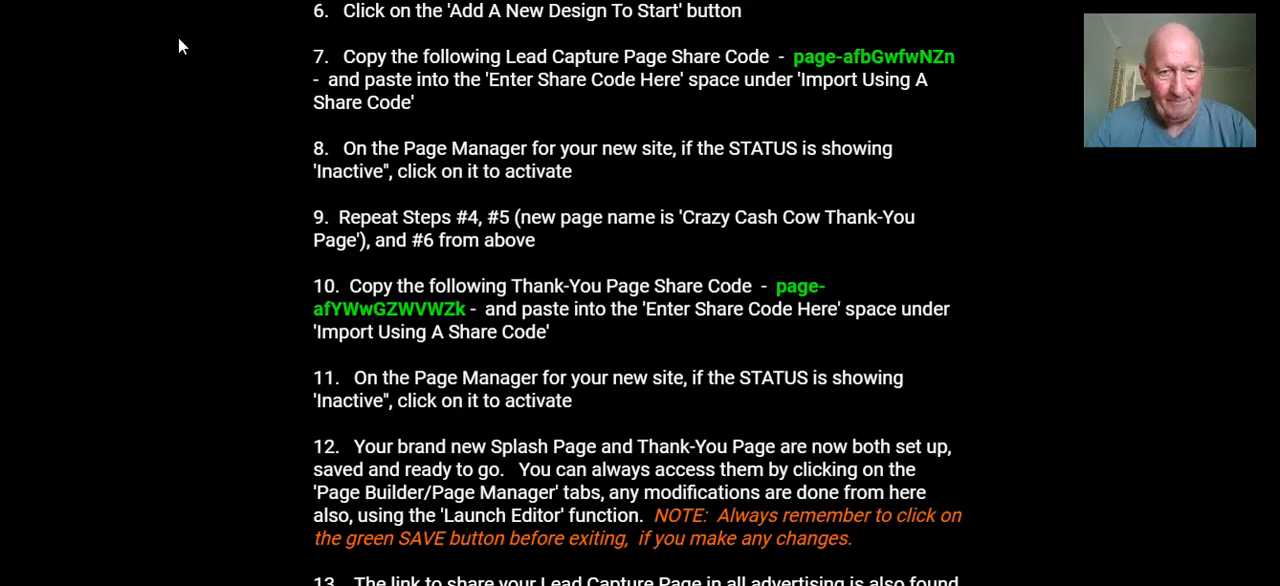
pyautogui.click(250, 0)
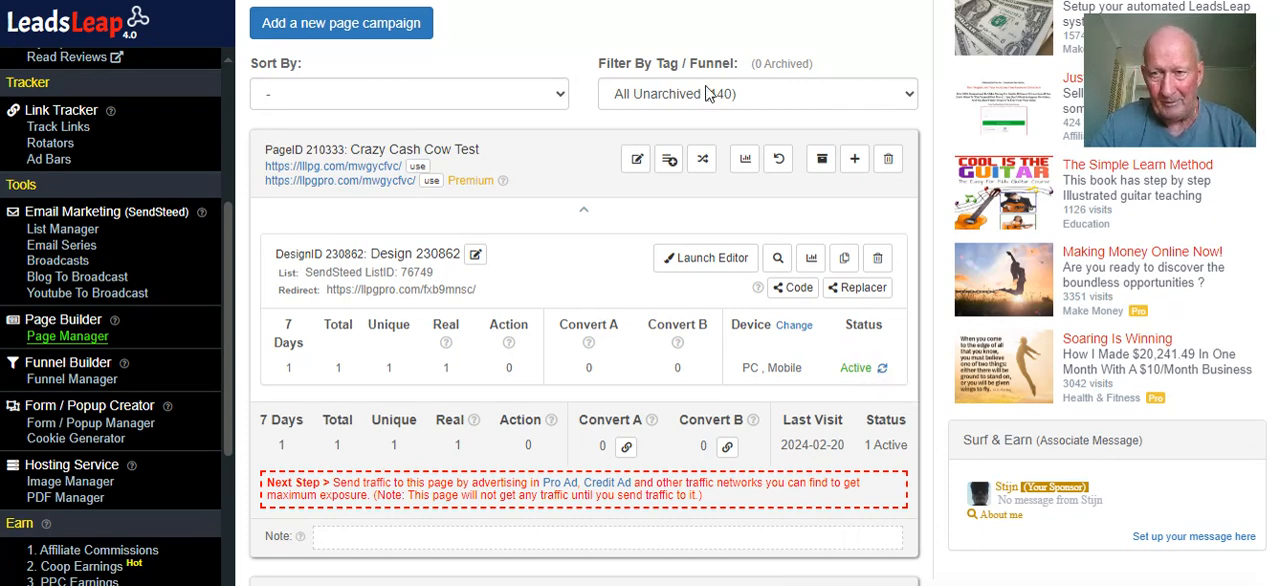
pyautogui.click(420, 2)
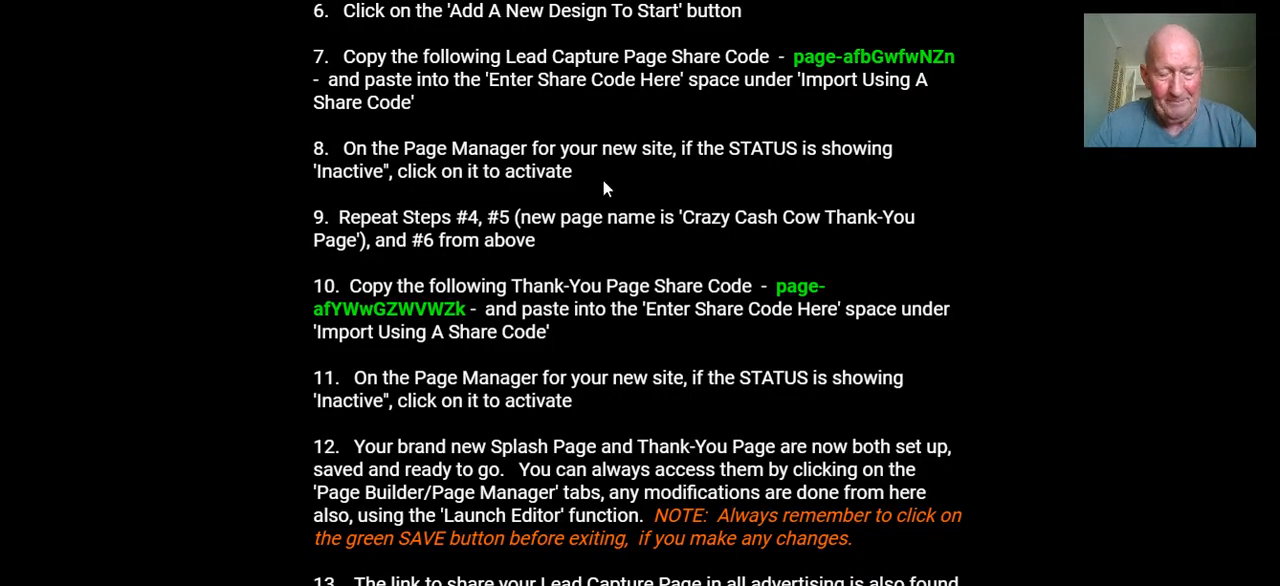
pyautogui.scroll(1, 593, 212)
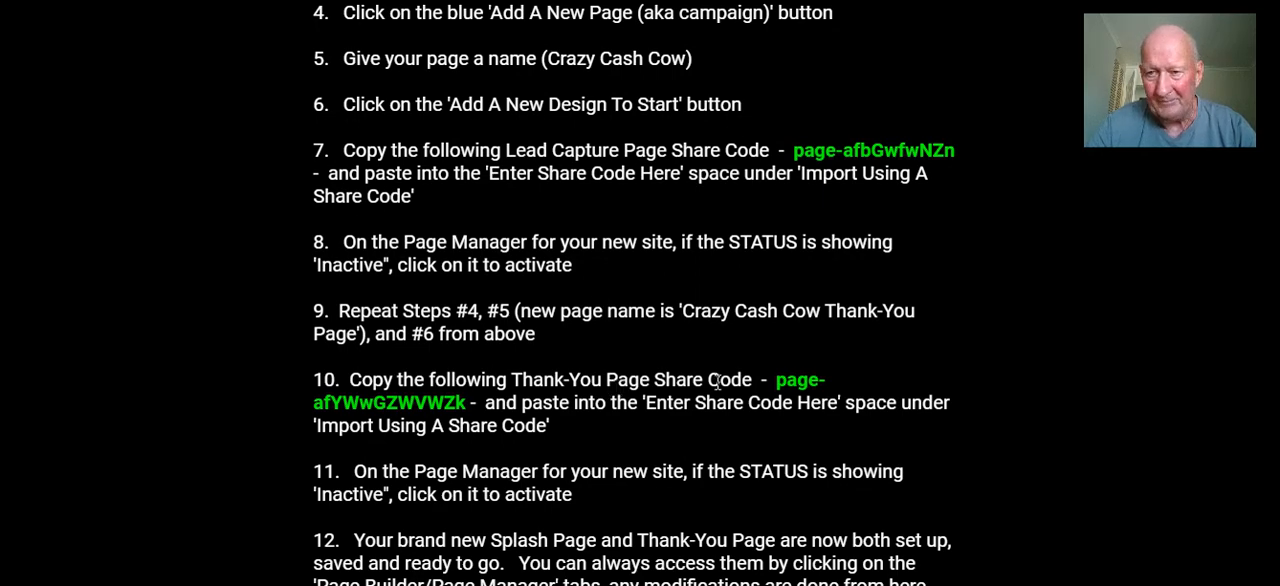
pyautogui.scroll(1, 655, 330)
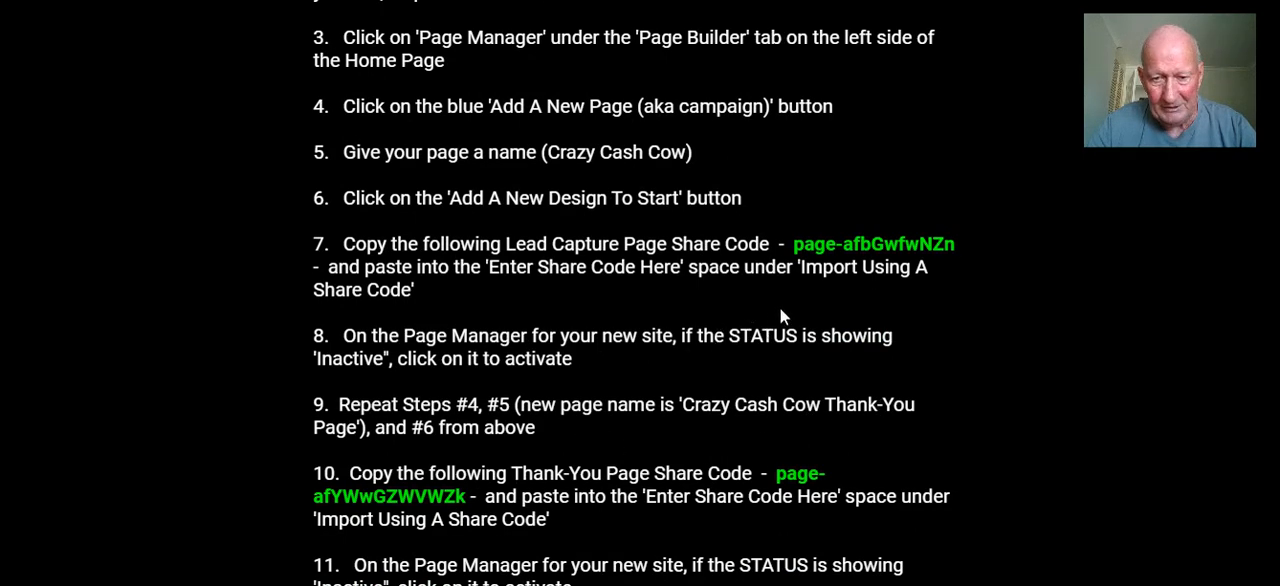
pyautogui.scroll(-1, 728, 265)
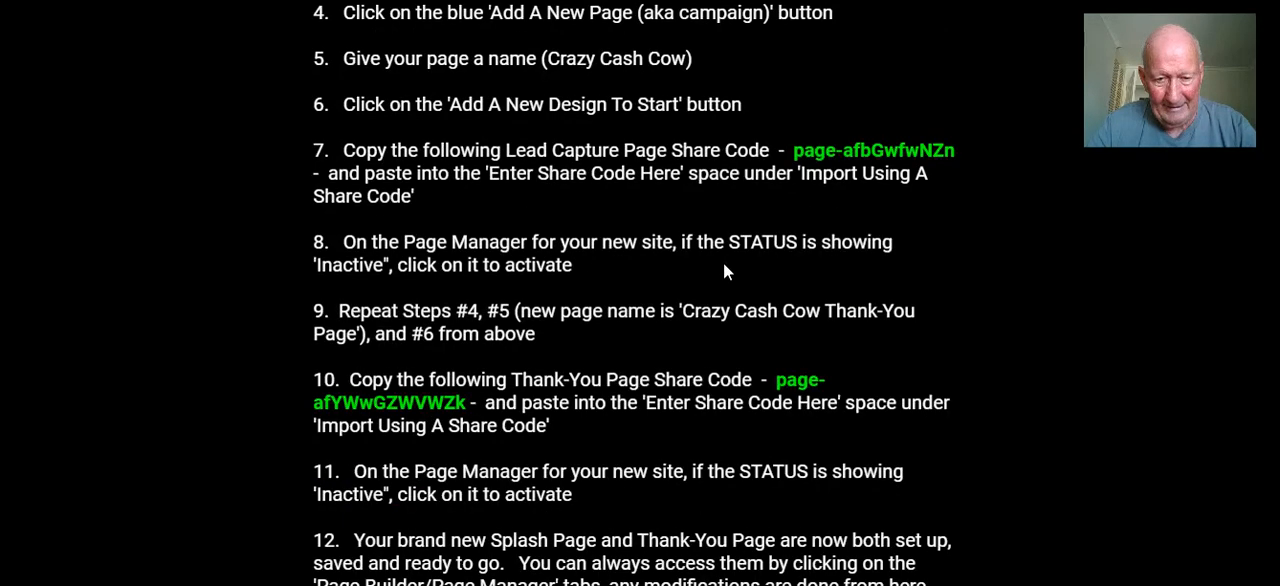
pyautogui.moveTo(778, 378); pyautogui.dragTo(474, 404)
pyautogui.hotkey('ctrl', 'c')
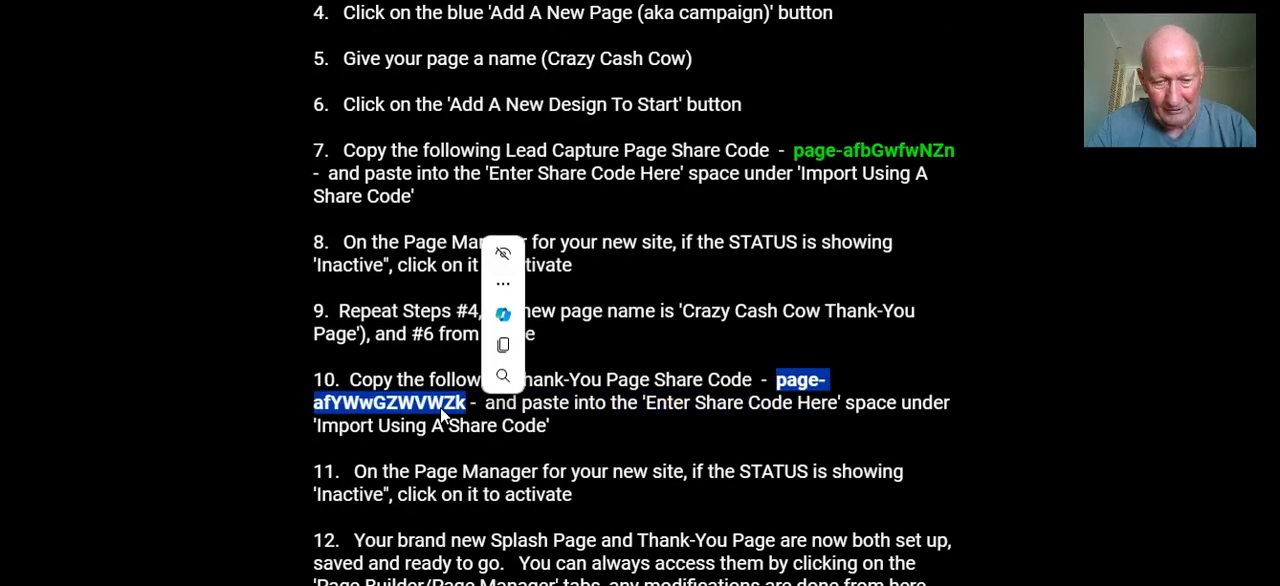
pyautogui.rightClick(436, 406)
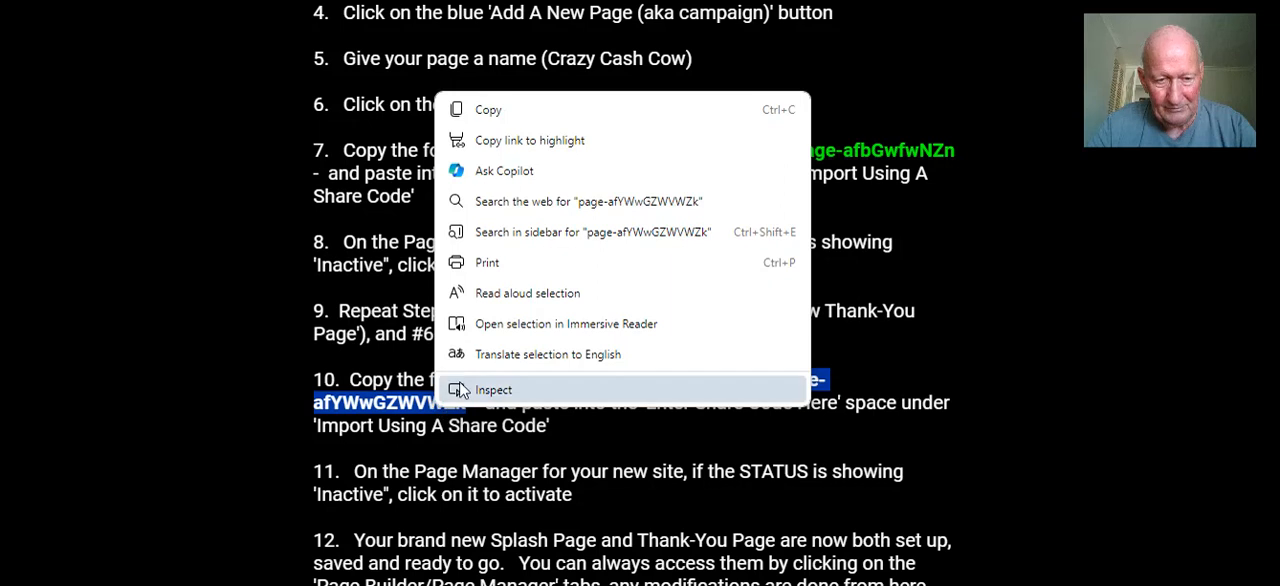
pyautogui.click(492, 109)
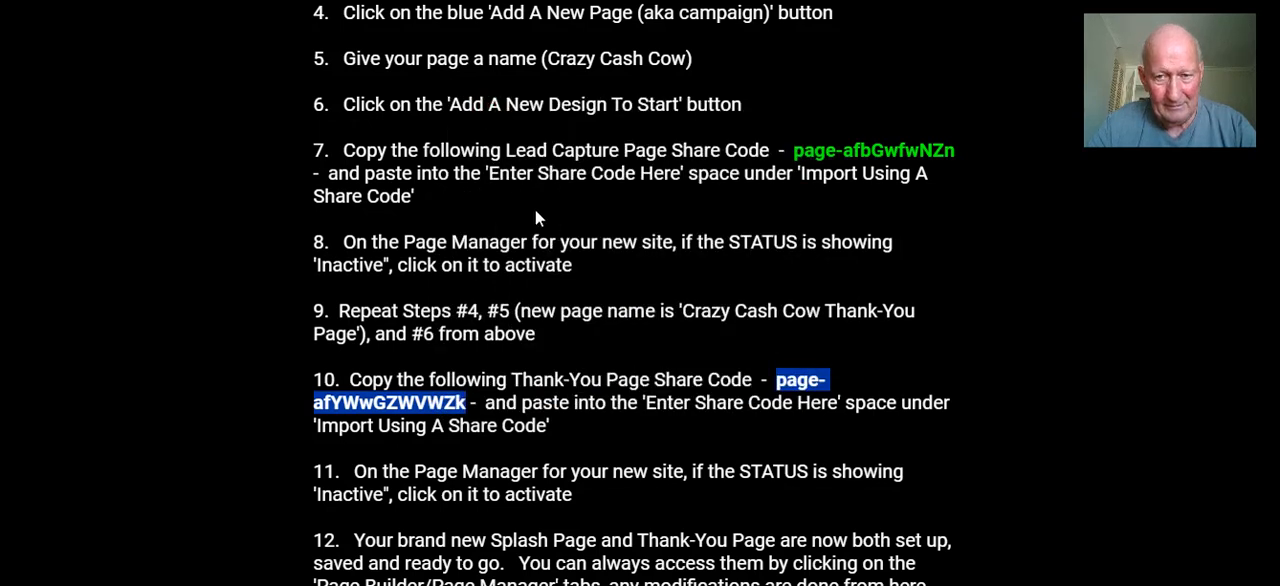
# Add a new page campaign named "Crazy Cash Cow Thankyou Page Test" in Page Manager
pyautogui.click(220, 1)
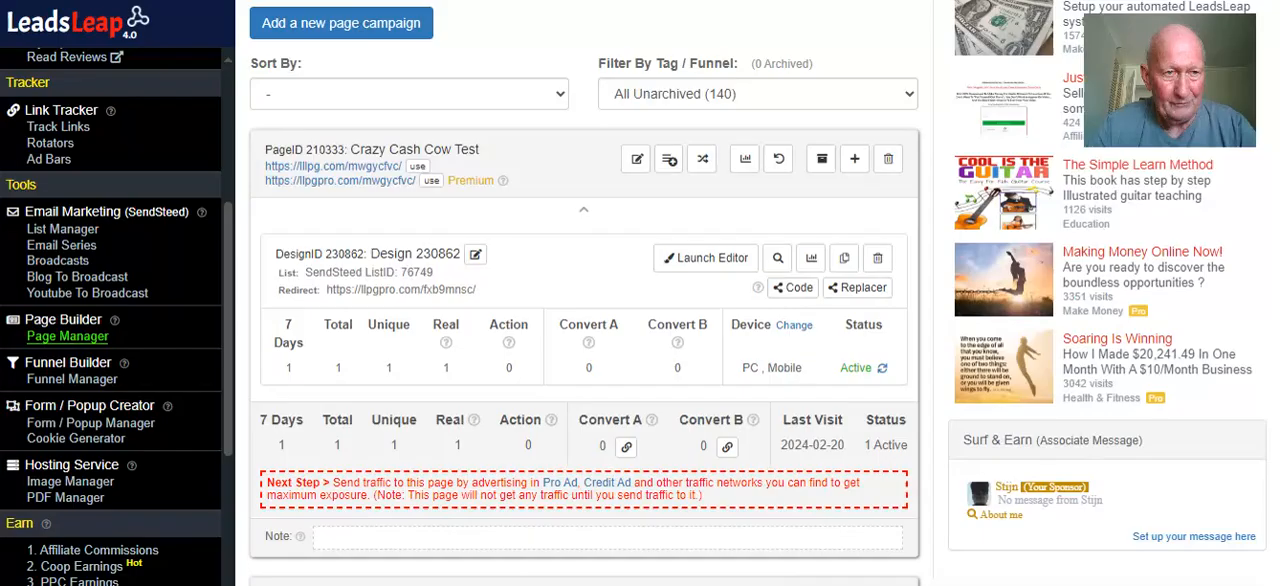
pyautogui.scroll(3, 430, 280)
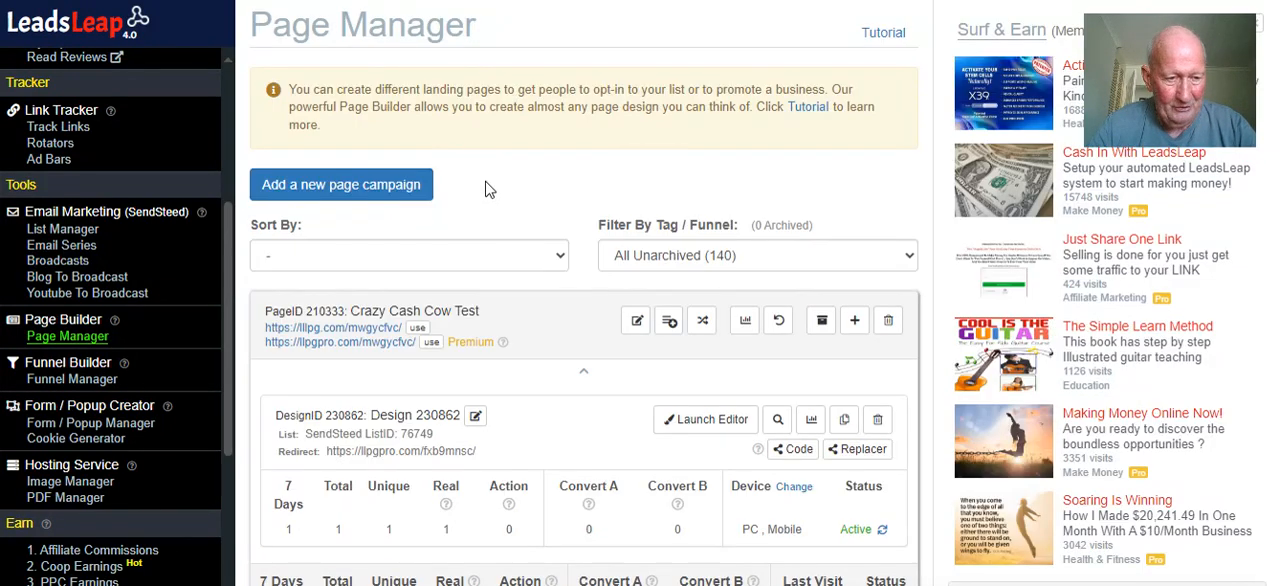
pyautogui.click(368, 191)
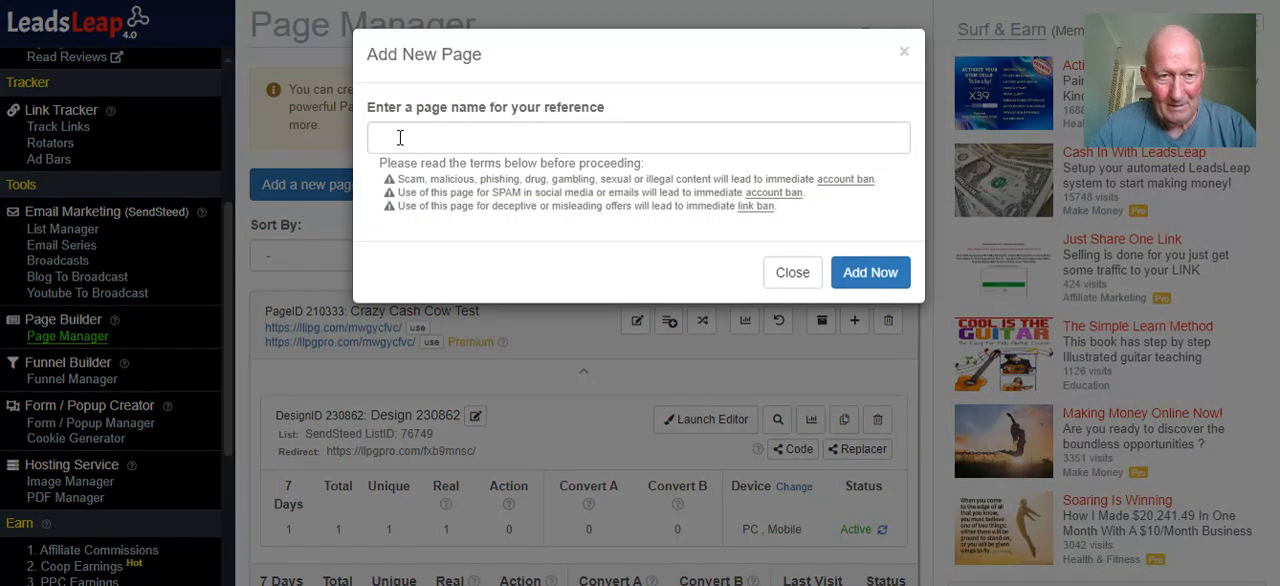
pyautogui.click(399, 137)
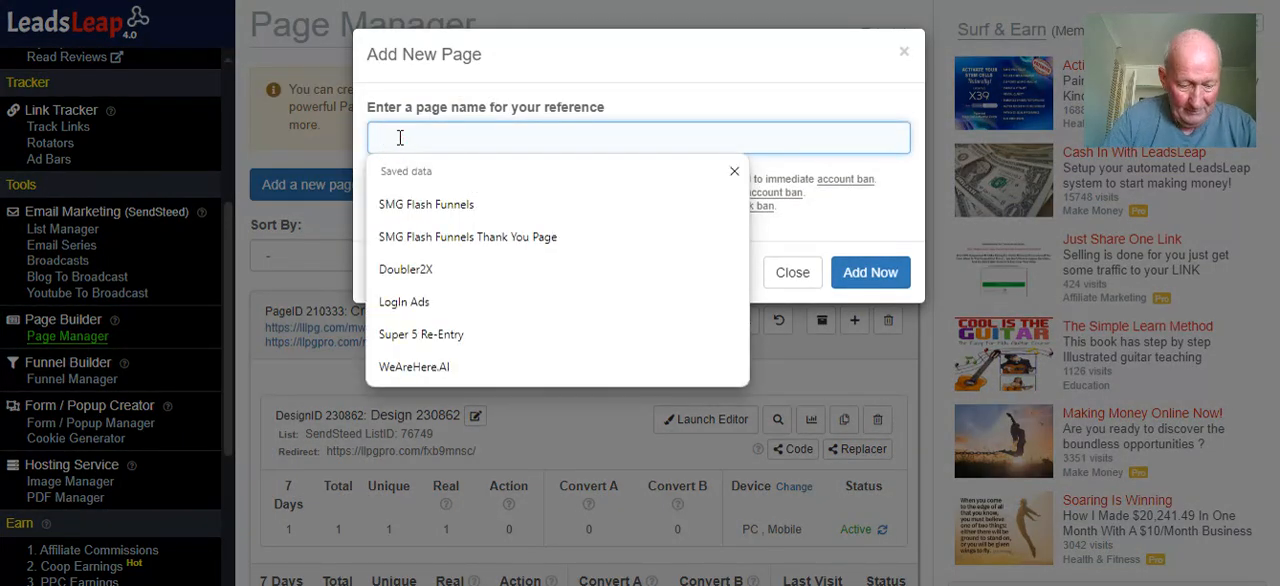
pyautogui.write('Crazy Cash Cow Thankyou Page')
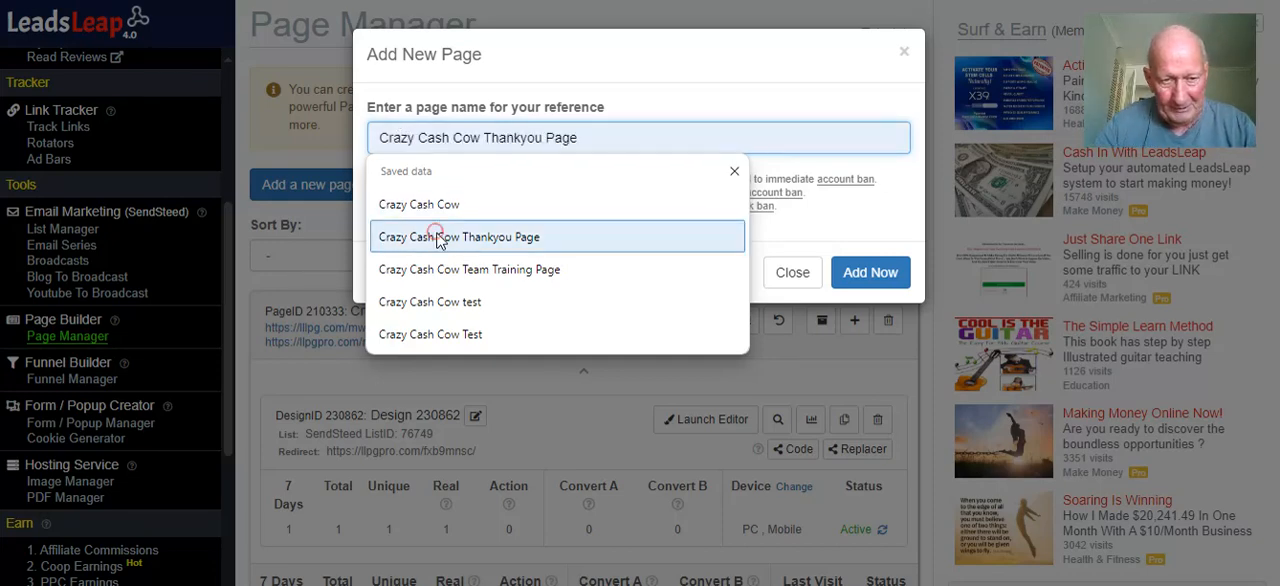
pyautogui.click(440, 237)
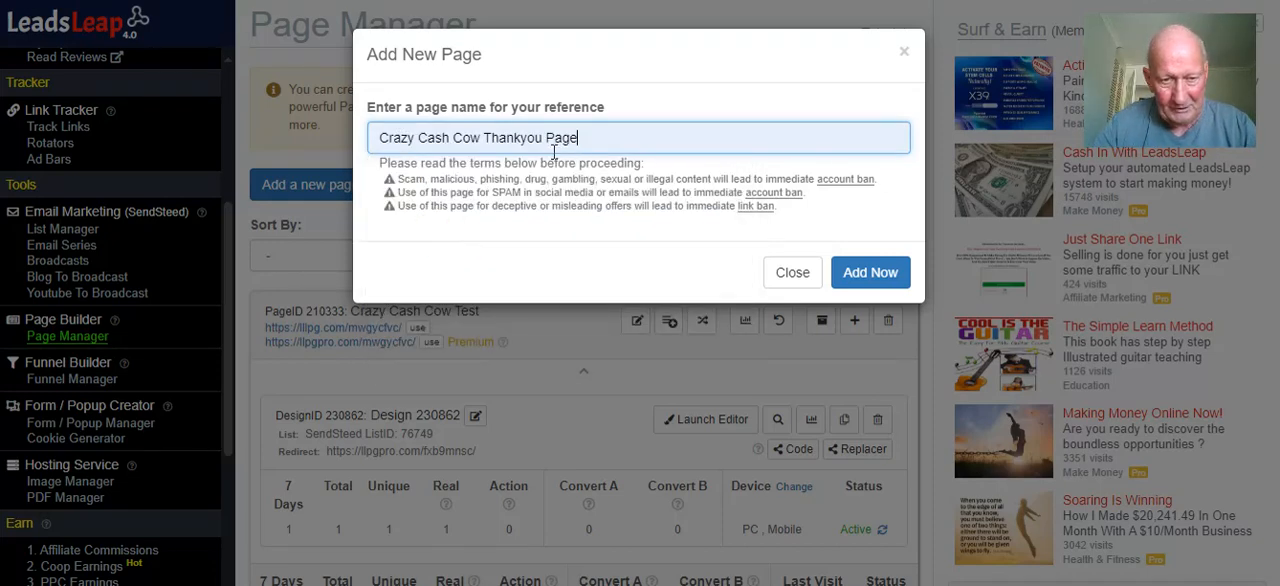
pyautogui.write('T')
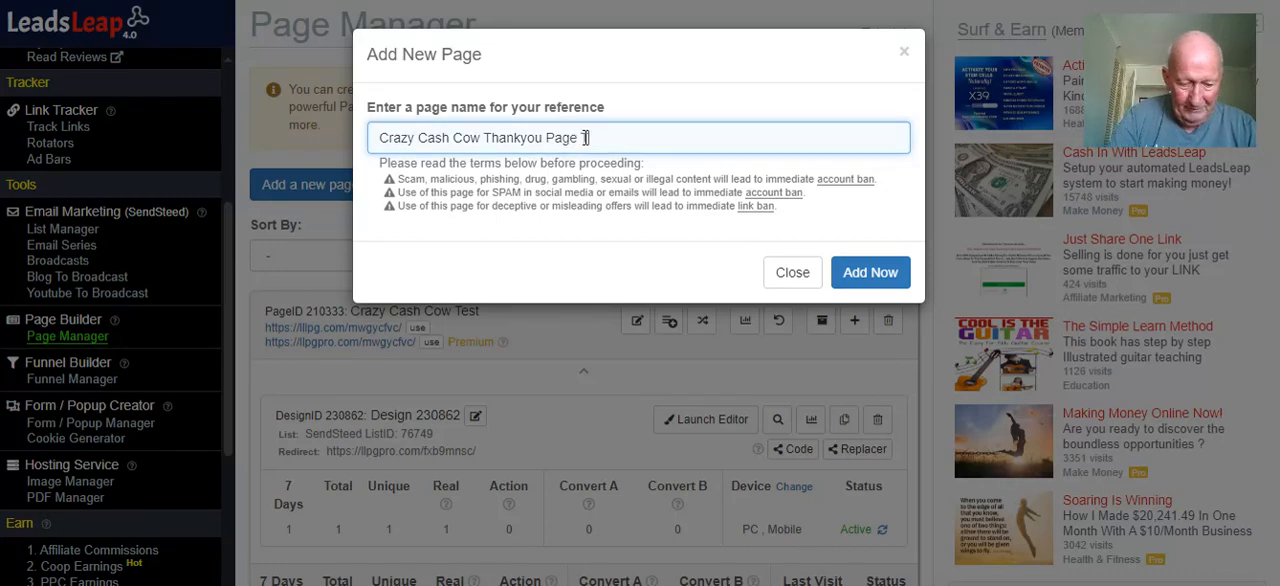
pyautogui.write('est')
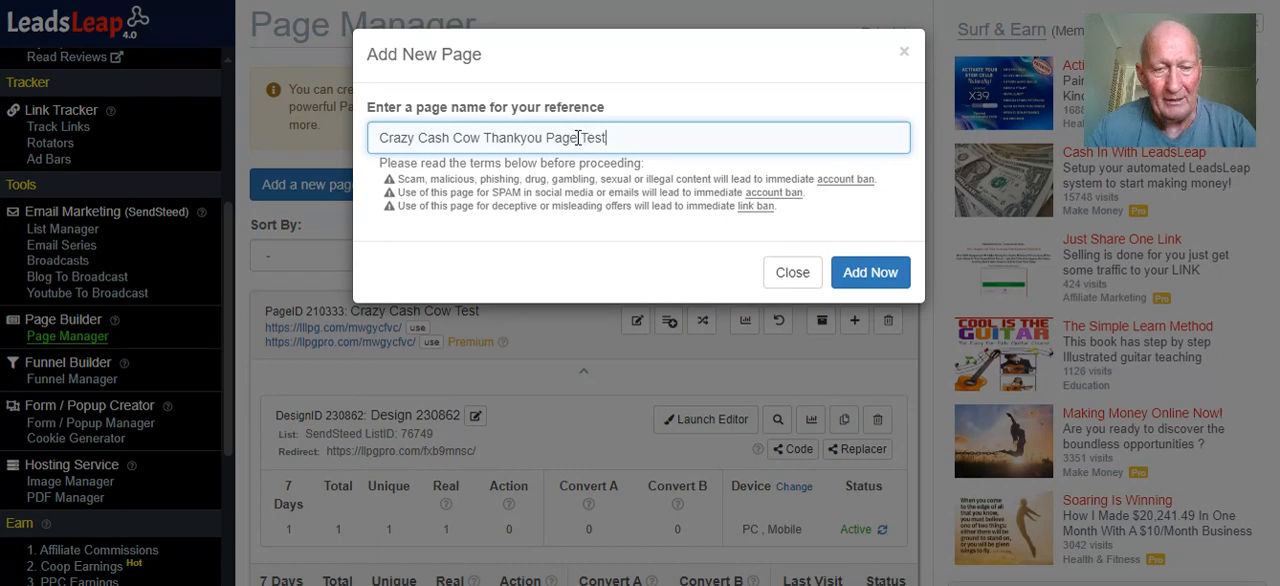
pyautogui.moveTo(578, 137); pyautogui.dragTo(372, 139)
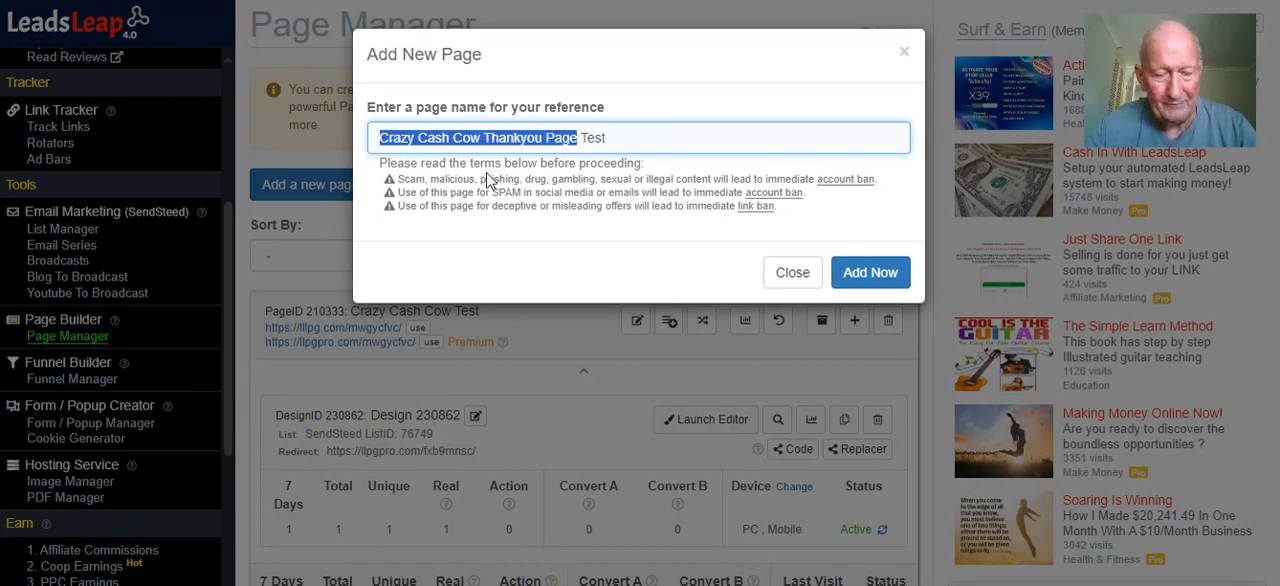
pyautogui.click(878, 280)
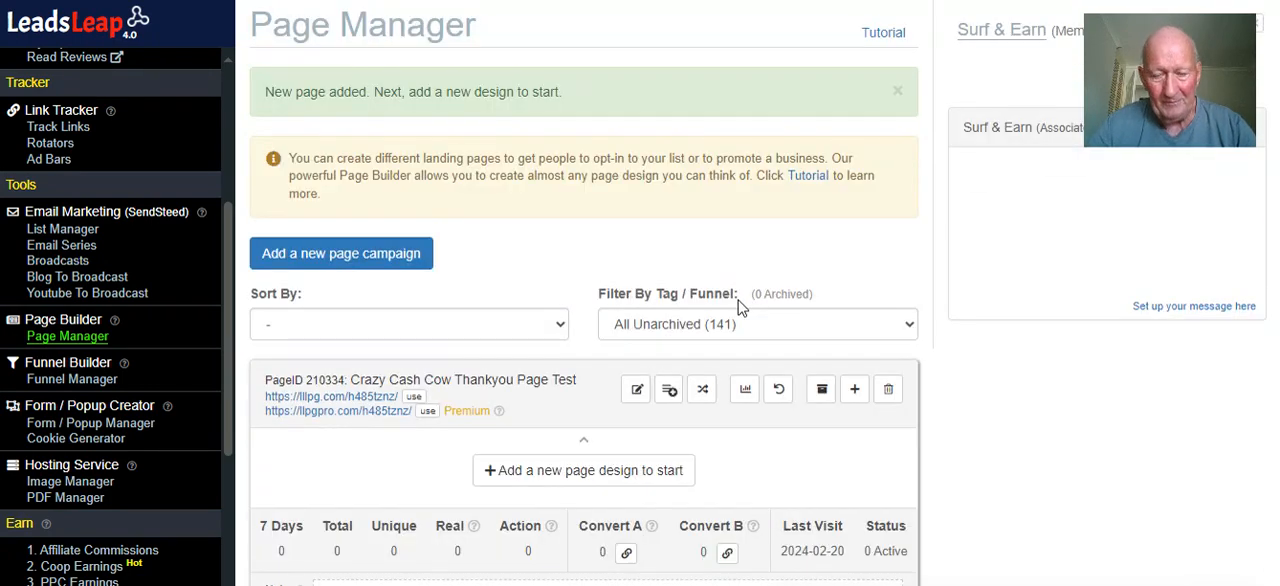
pyautogui.scroll(-1, 735, 300)
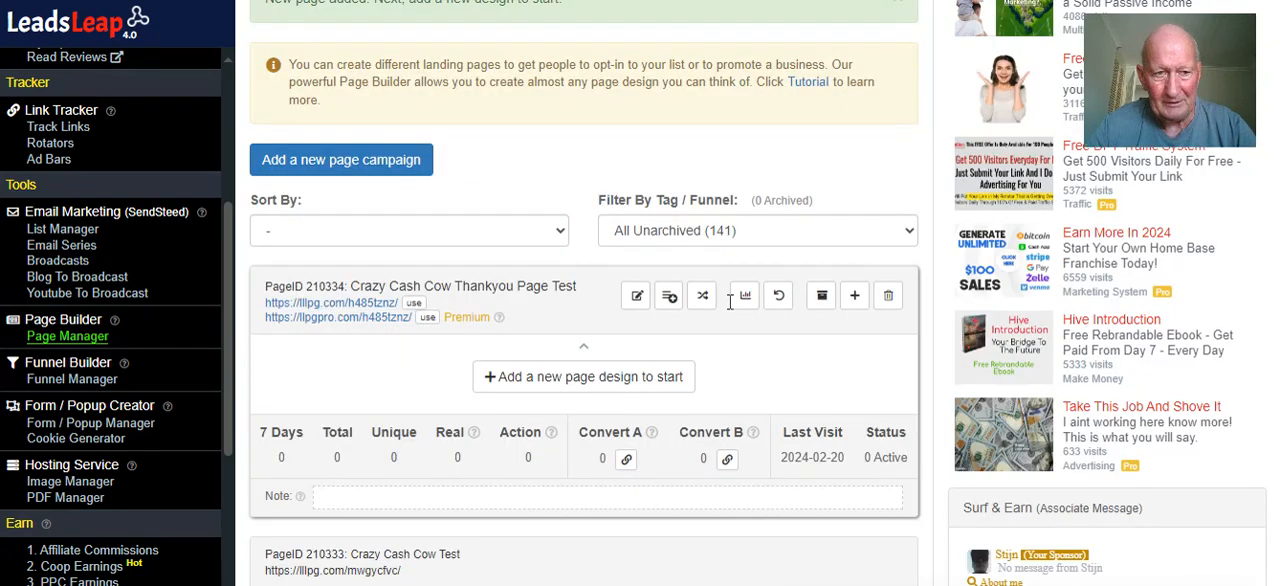
pyautogui.scroll(-1, 730, 300)
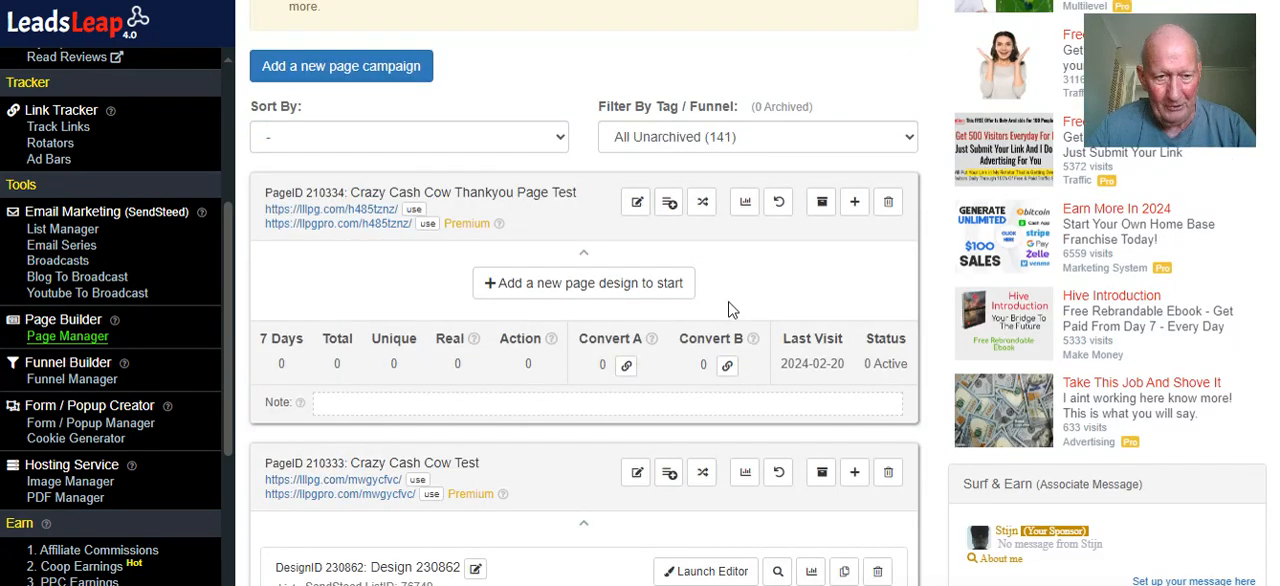
pyautogui.click(594, 291)
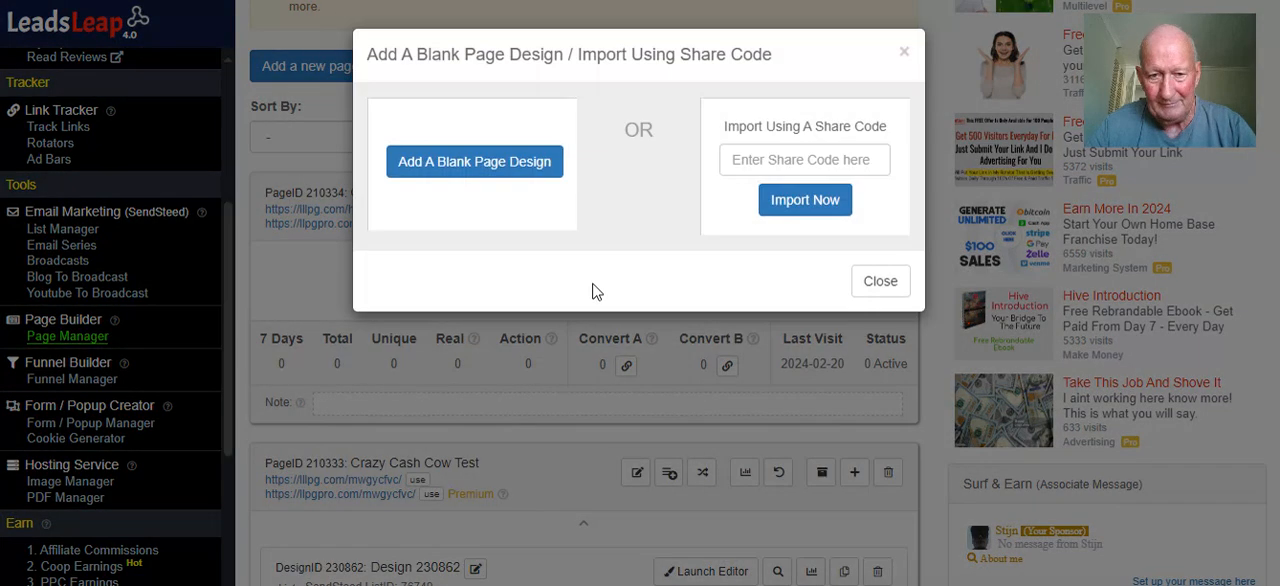
pyautogui.rightClick(767, 158)
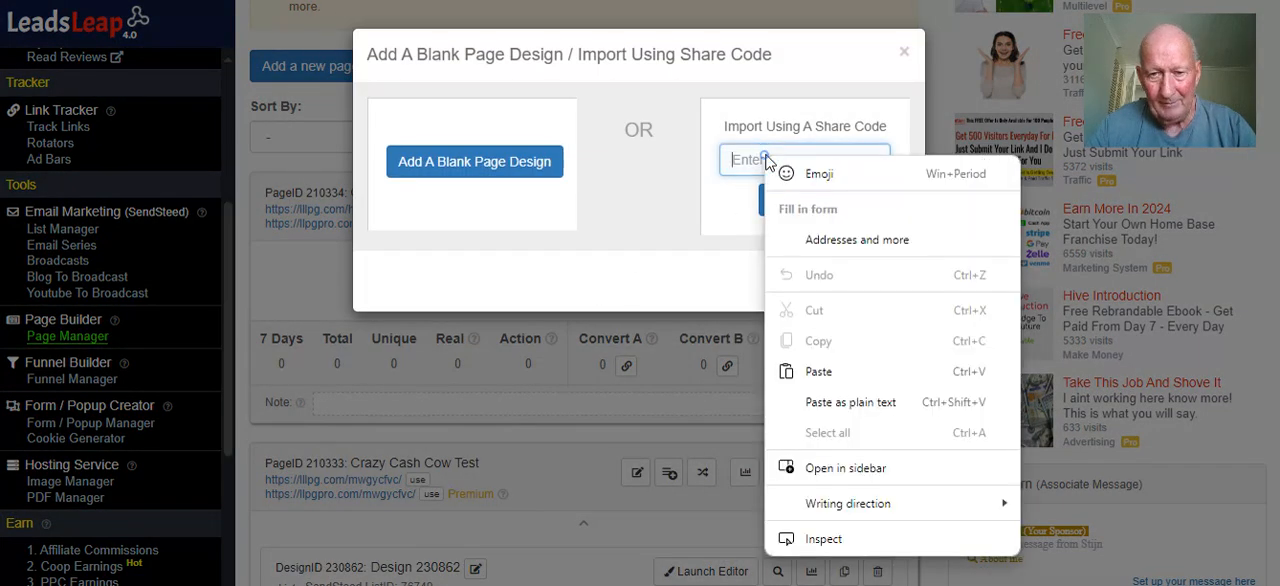
pyautogui.click(829, 370)
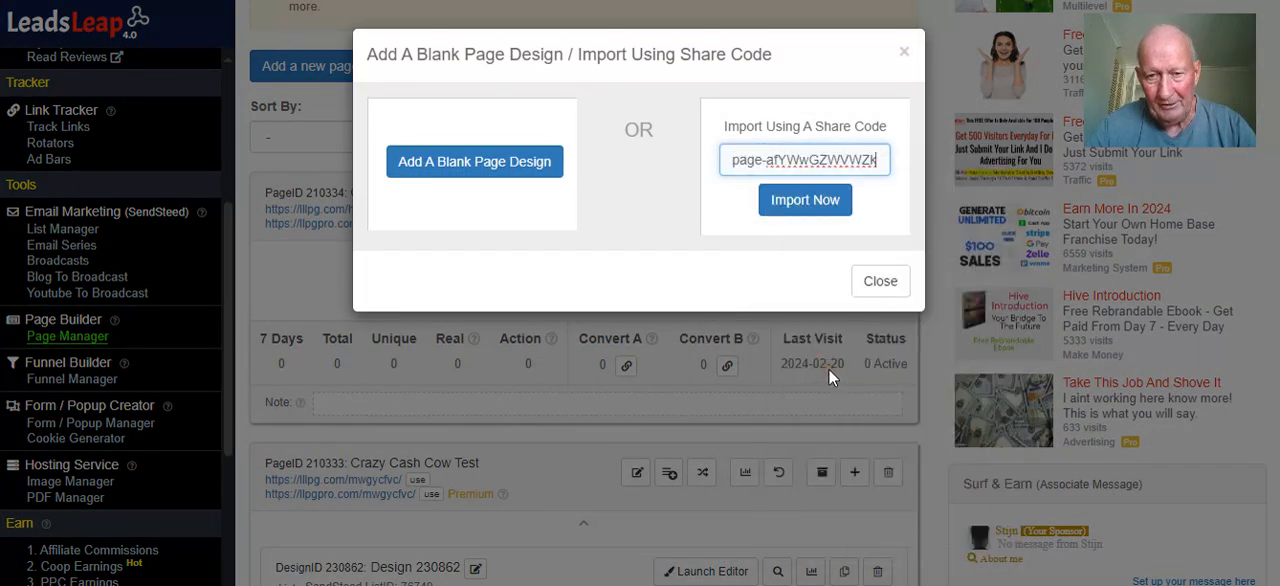
pyautogui.click(816, 204)
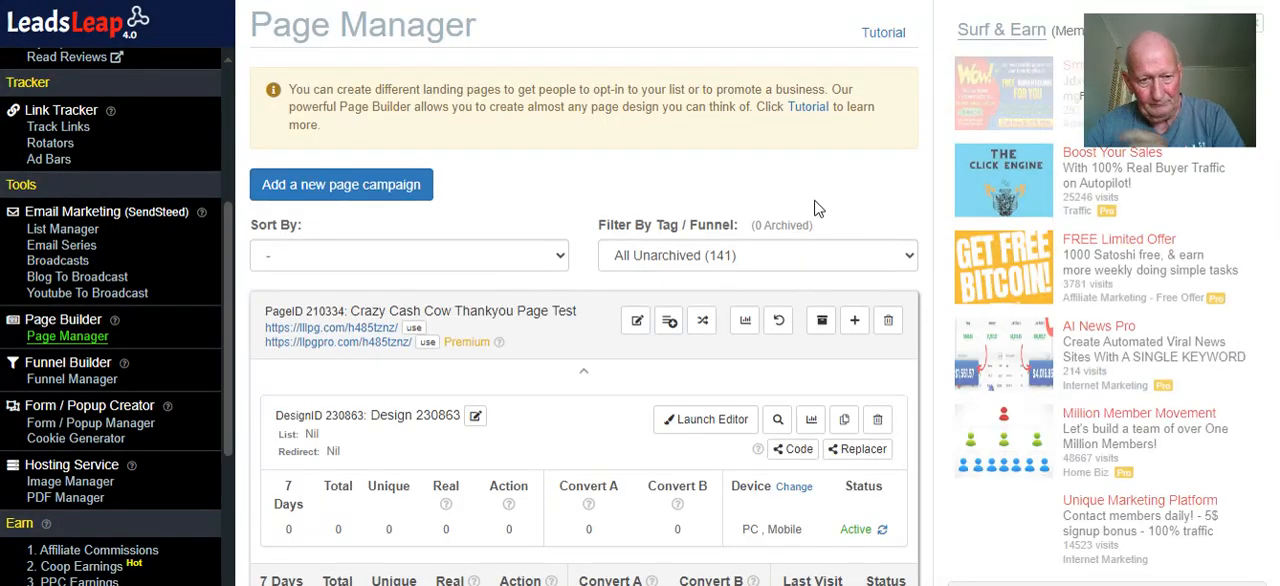
# View the live thank-you page through its premium link and check it from the heading to the footer
pyautogui.scroll(-2, 588, 297)
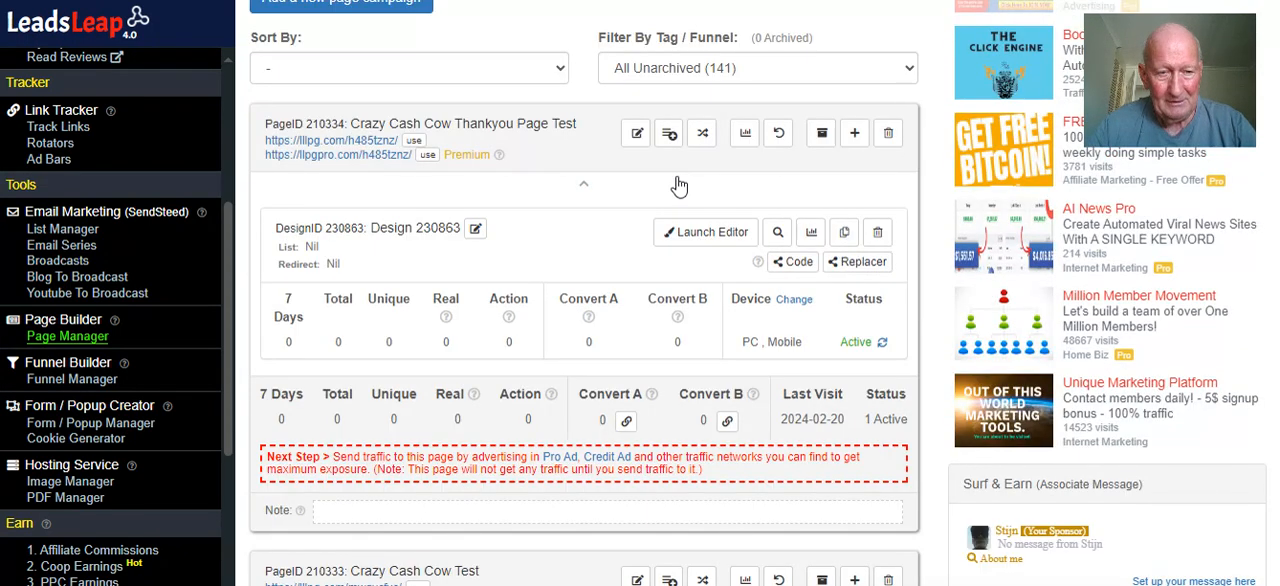
pyautogui.click(390, 155)
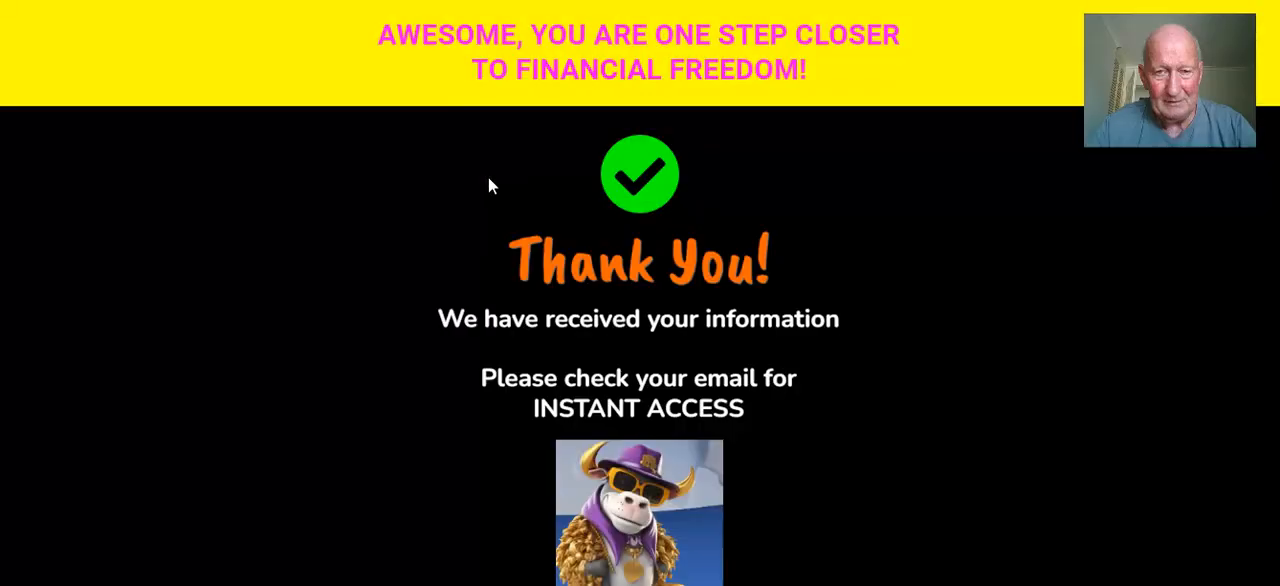
pyautogui.scroll(-2, 490, 182)
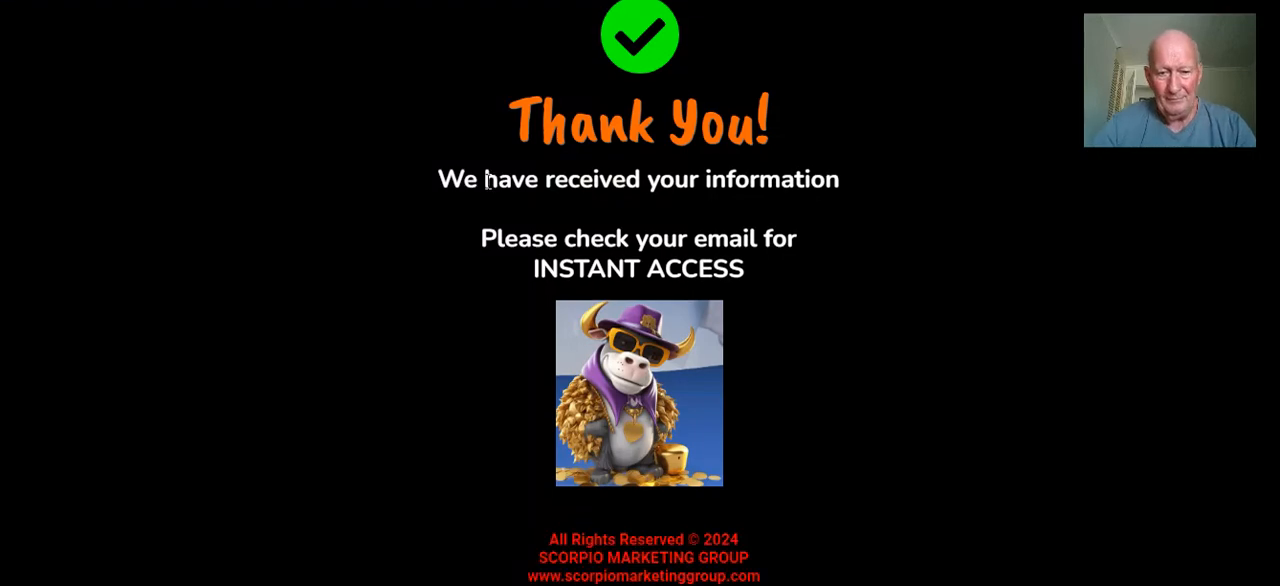
pyautogui.scroll(2, 437, 198)
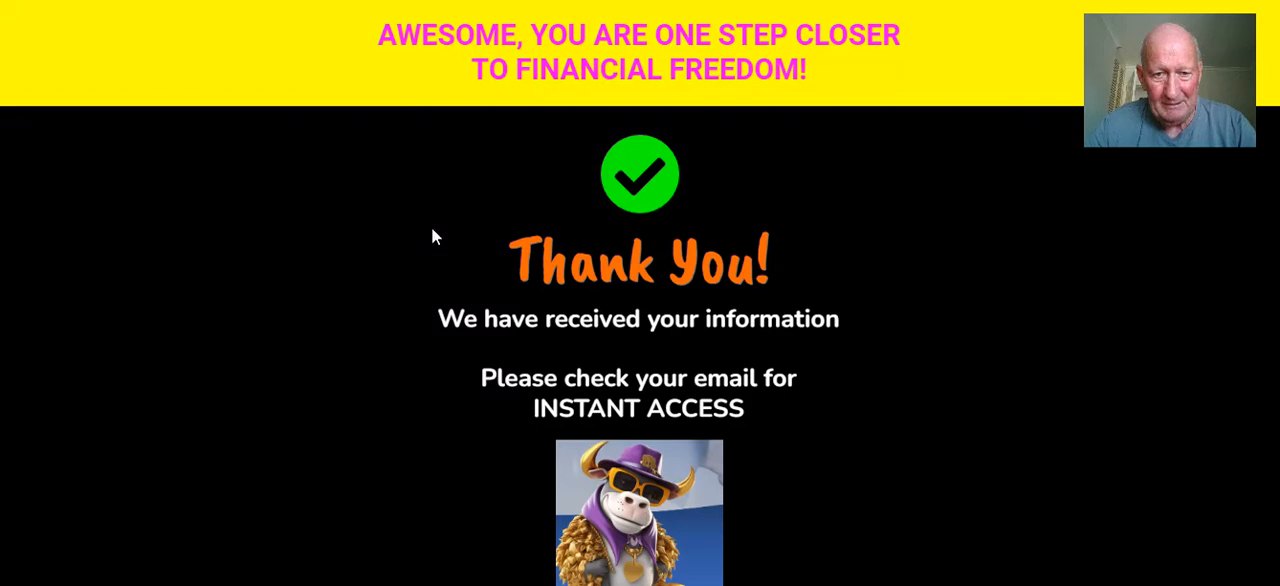
pyautogui.scroll(-1, 433, 236)
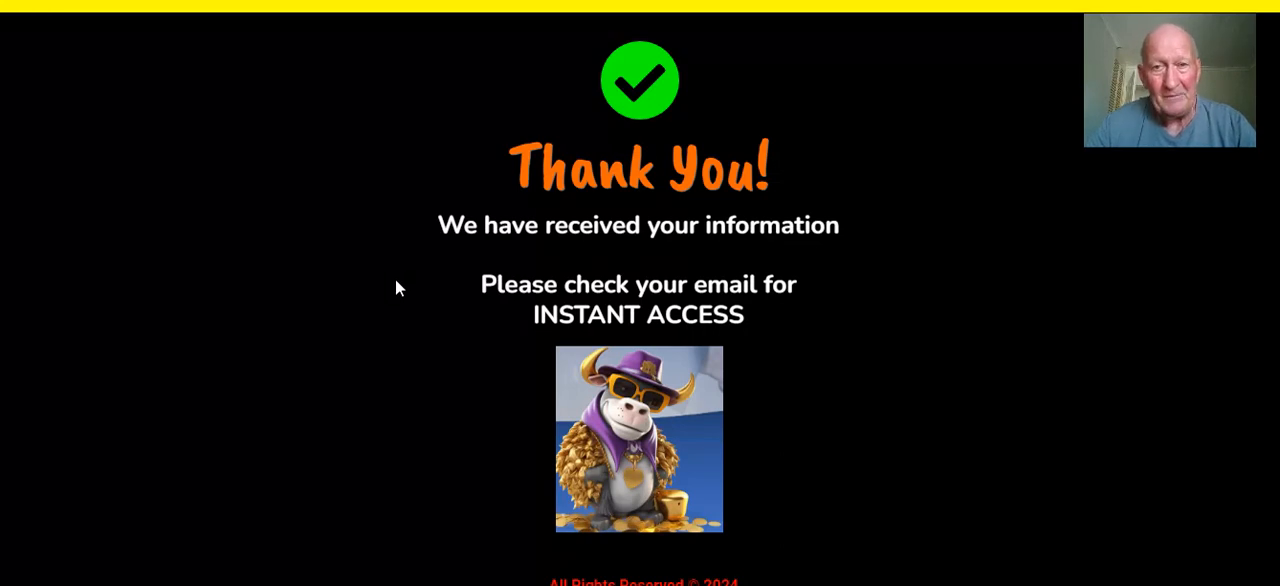
pyautogui.scroll(-1, 398, 281)
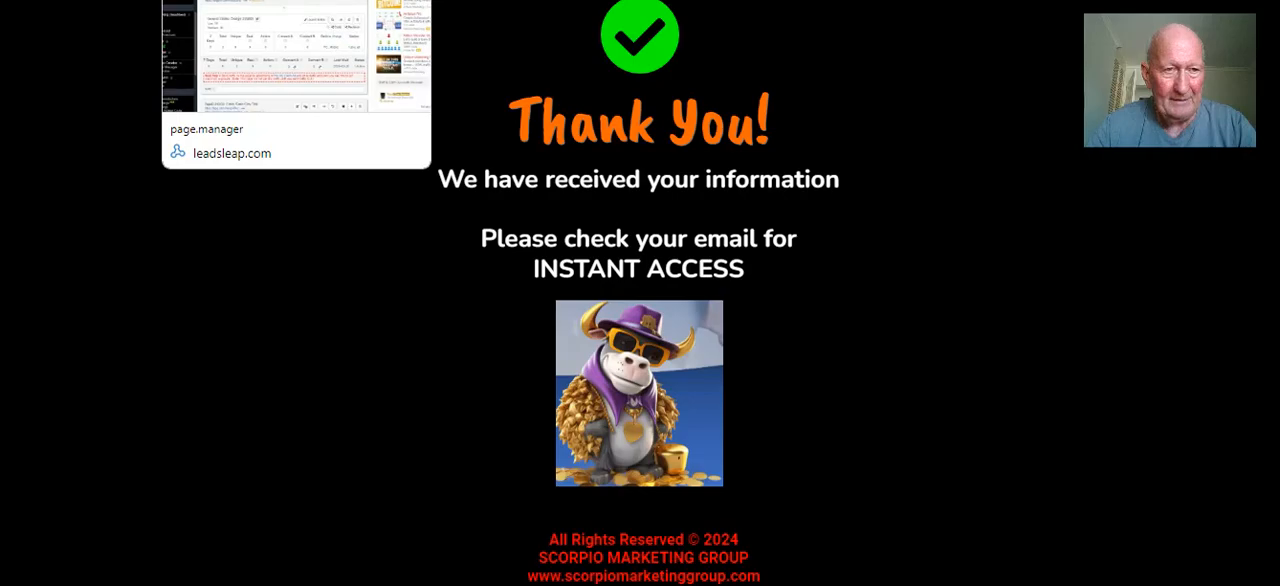
# Open the Crazy Cash Cow Thankyou Page Test design in the page editor and bring up its background settings
pyautogui.click(210, 0)
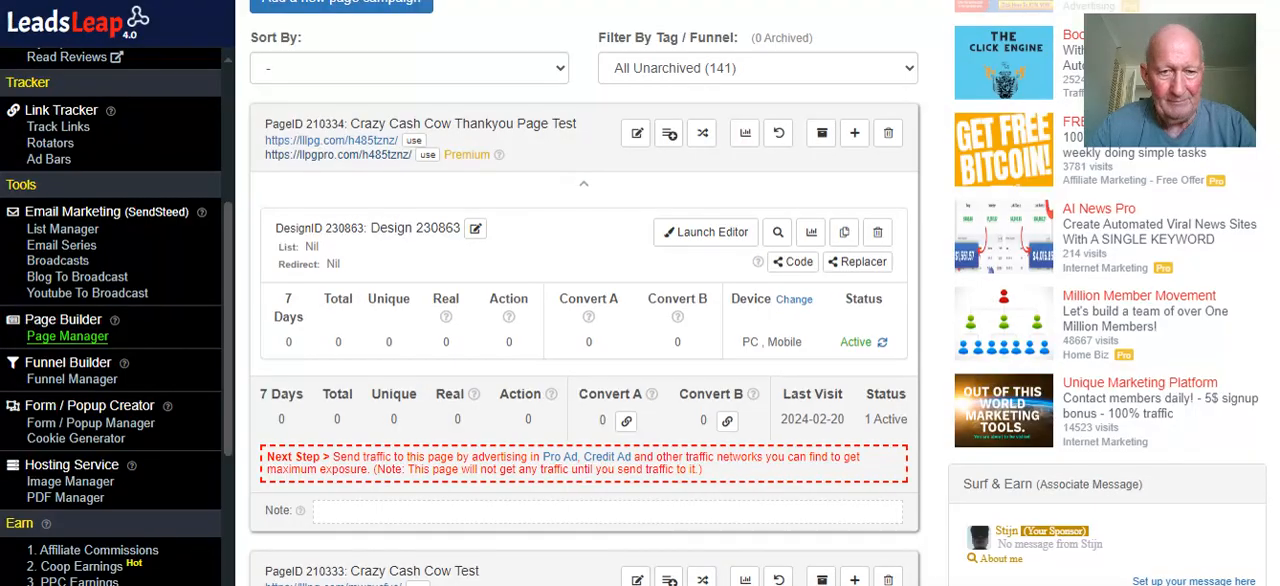
pyautogui.click(712, 233)
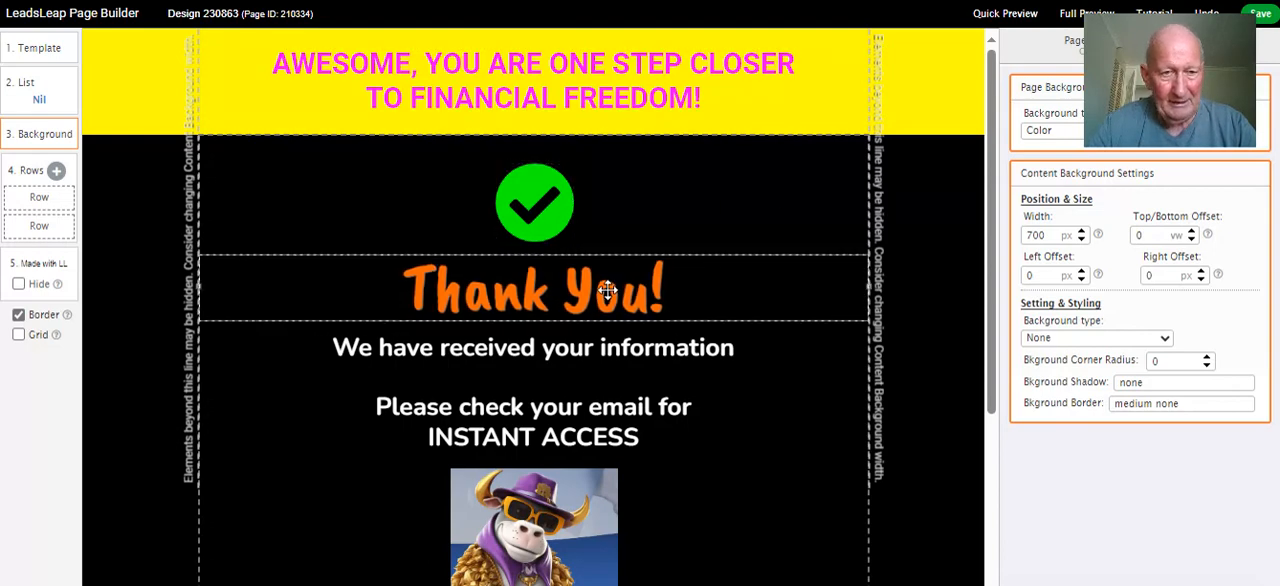
pyautogui.scroll(-1, 607, 290)
pyautogui.scroll(-1, 731, 332)
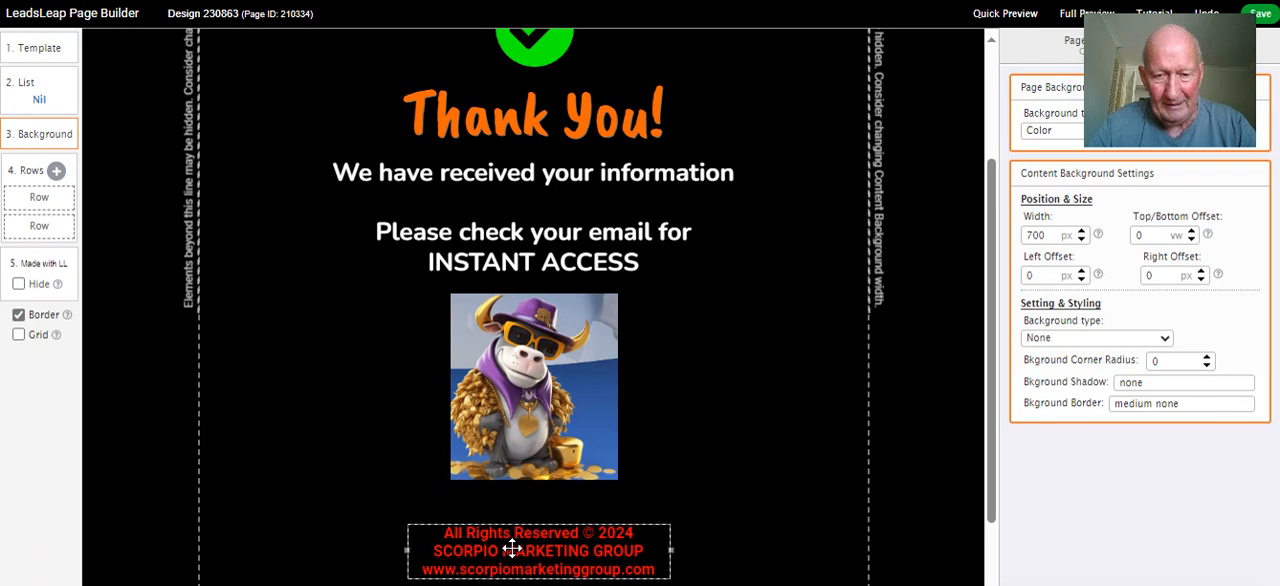
pyautogui.click(906, 240)
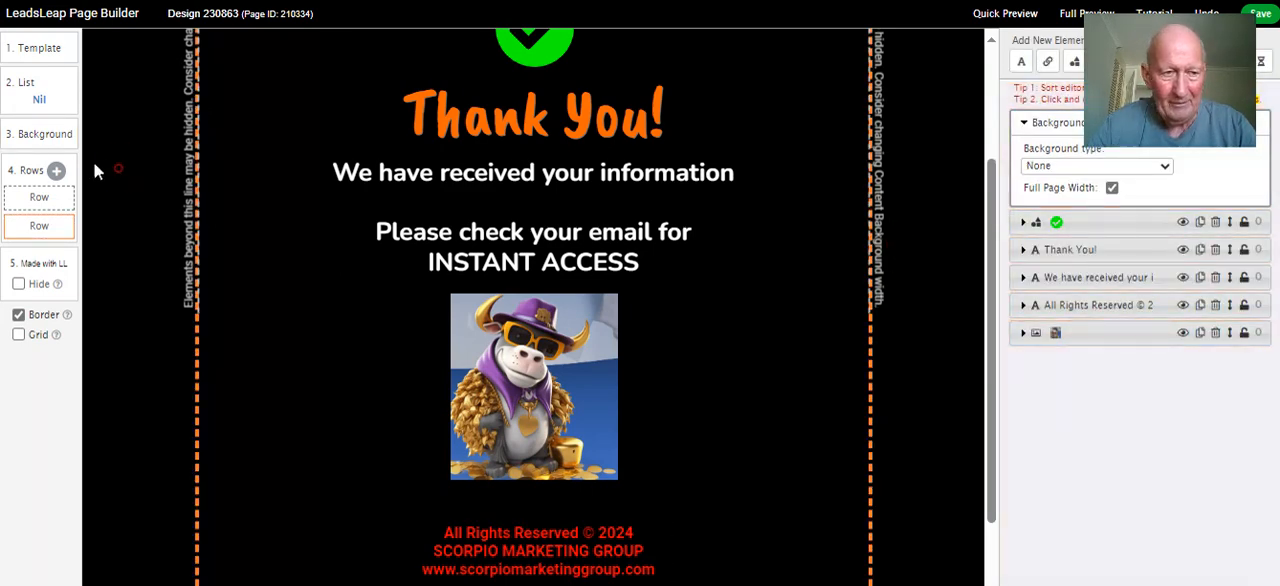
pyautogui.click(47, 134)
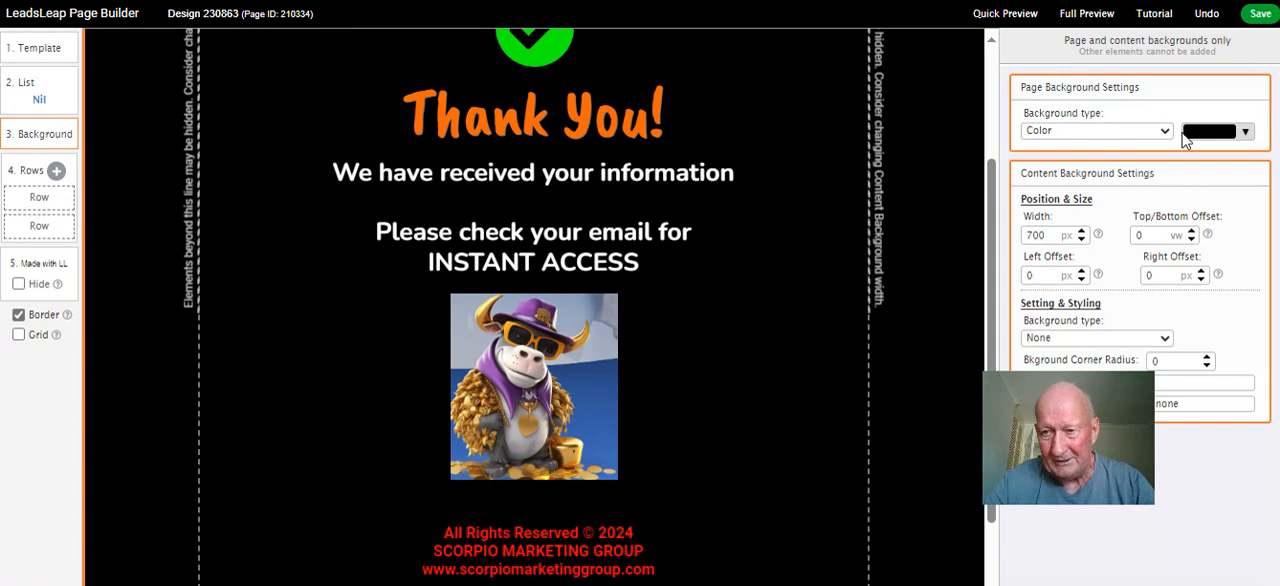
# Set the page background type to Image/Video and browse the large background images
pyautogui.click(1166, 133)
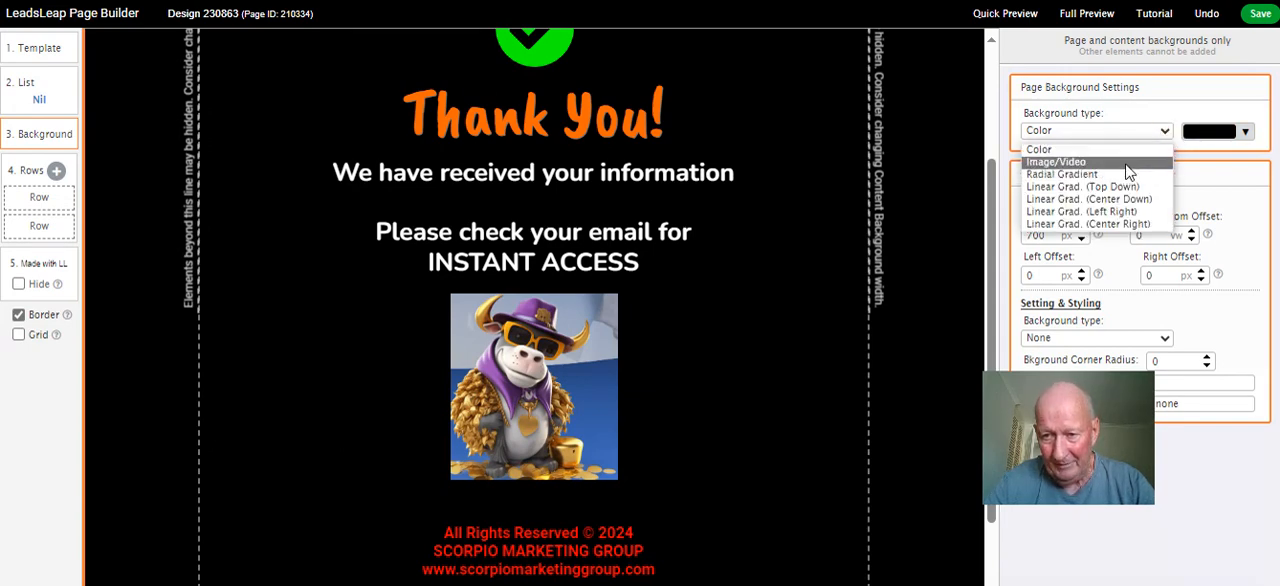
pyautogui.click(1126, 162)
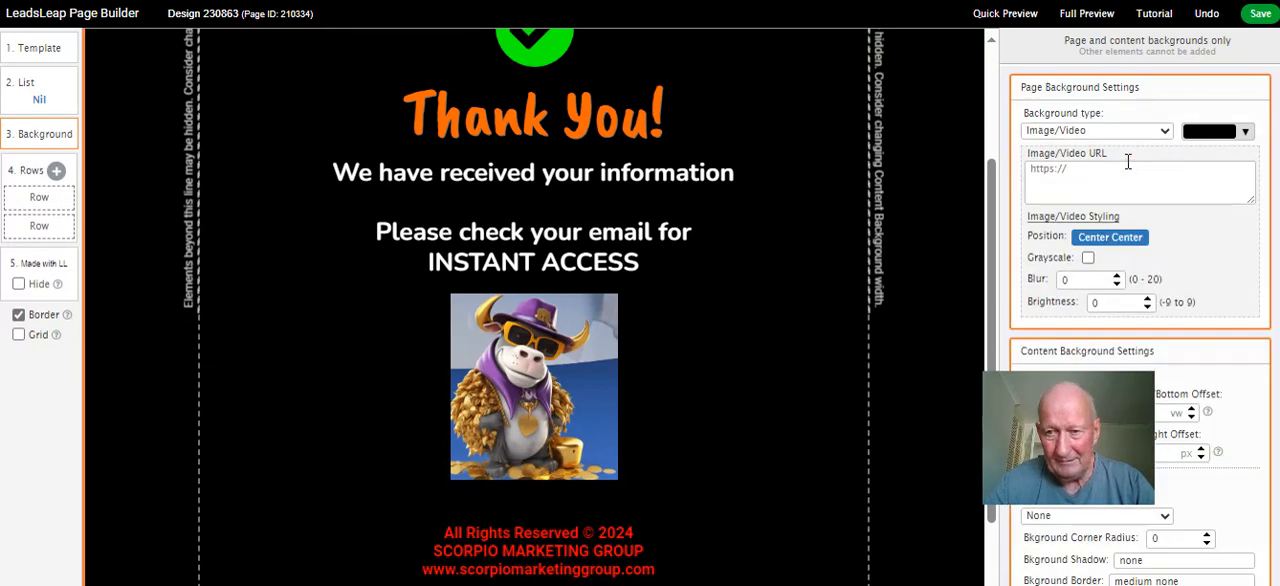
pyautogui.click(1127, 168)
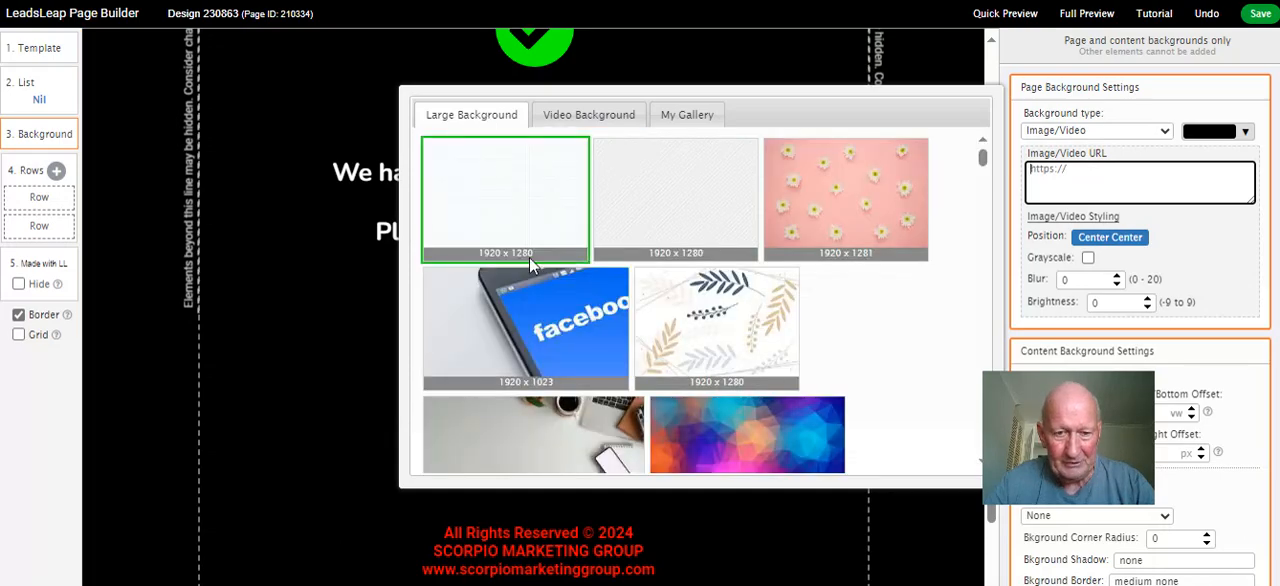
pyautogui.scroll(-10, 545, 252)
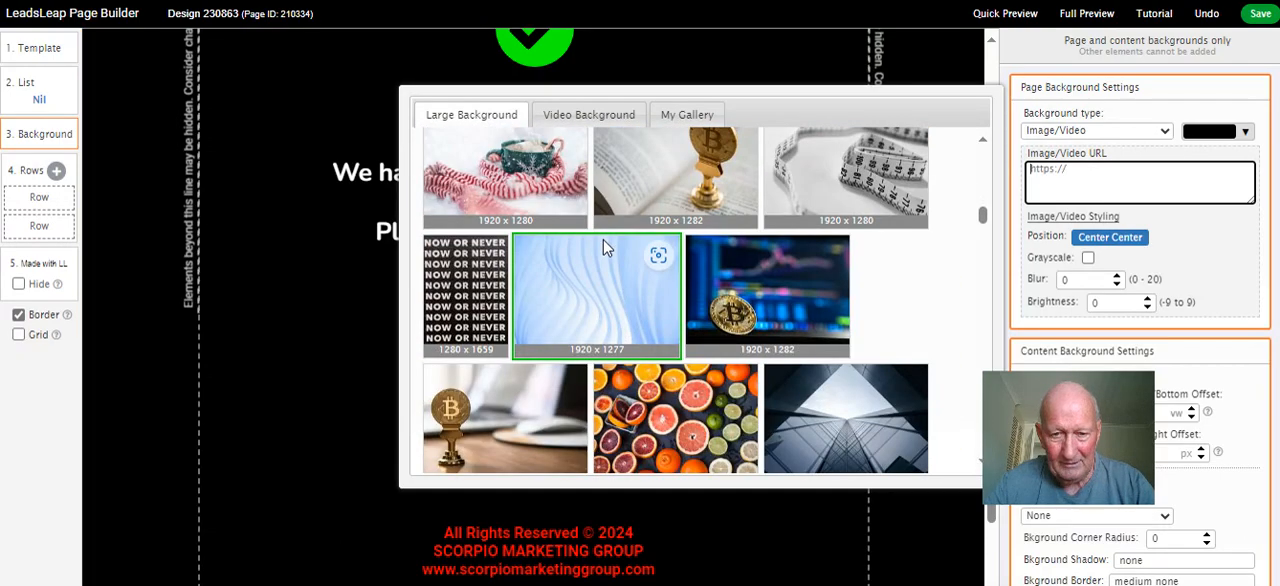
pyautogui.scroll(10, 604, 240)
# Set the burning flames clip from the video background collection as the page background
pyautogui.click(589, 116)
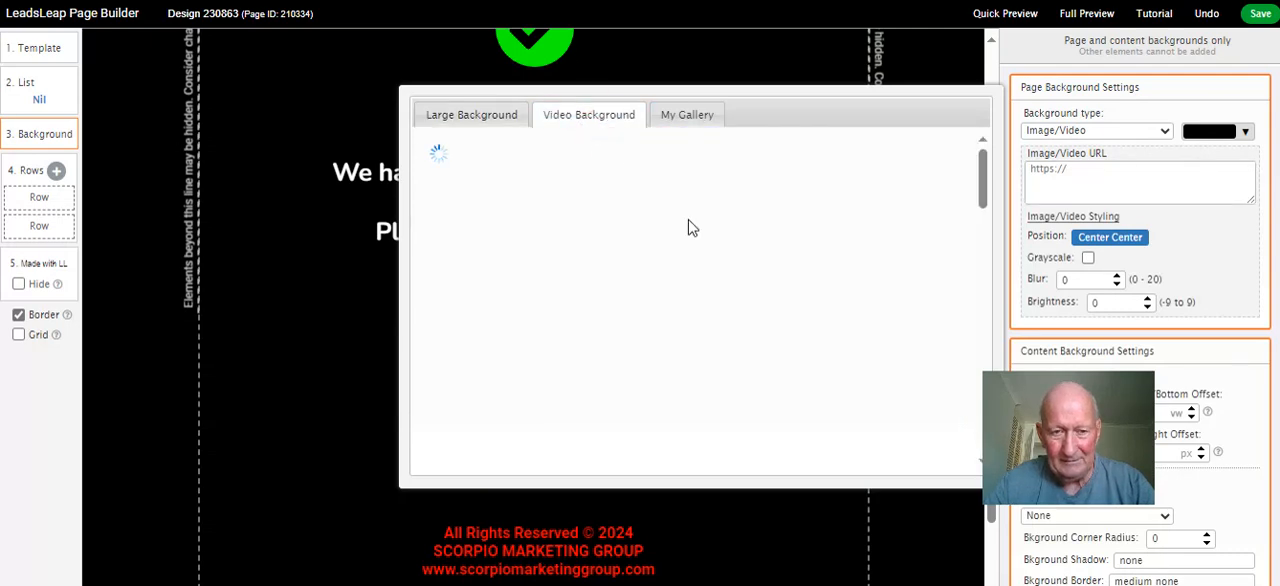
pyautogui.scroll(-5, 688, 228)
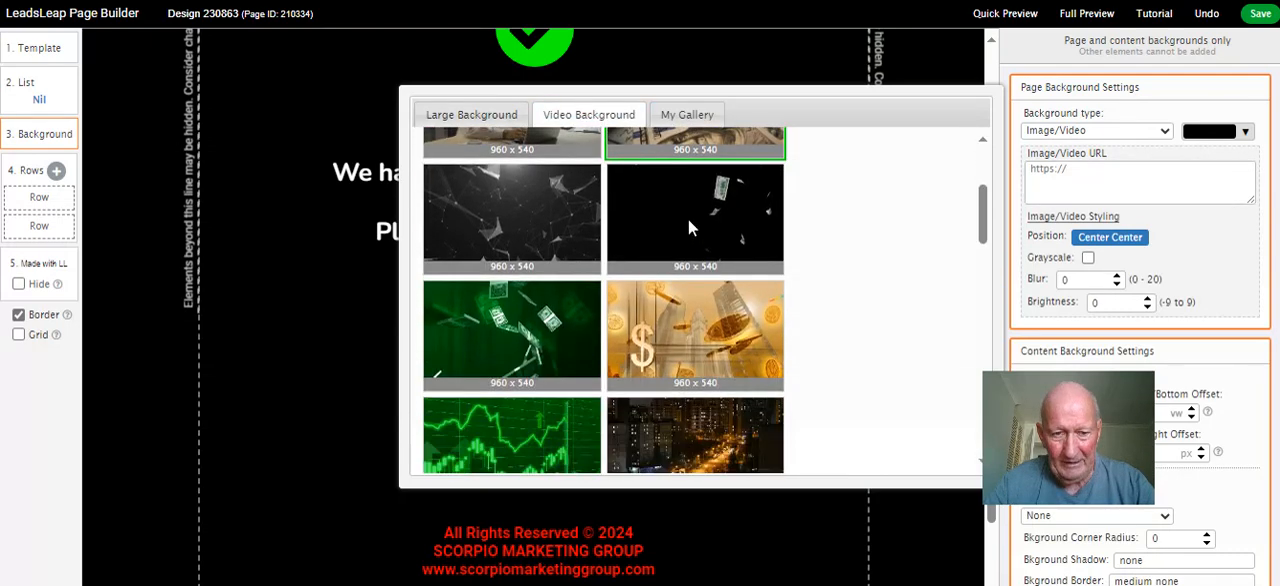
pyautogui.scroll(-1, 688, 219)
pyautogui.scroll(-4, 688, 225)
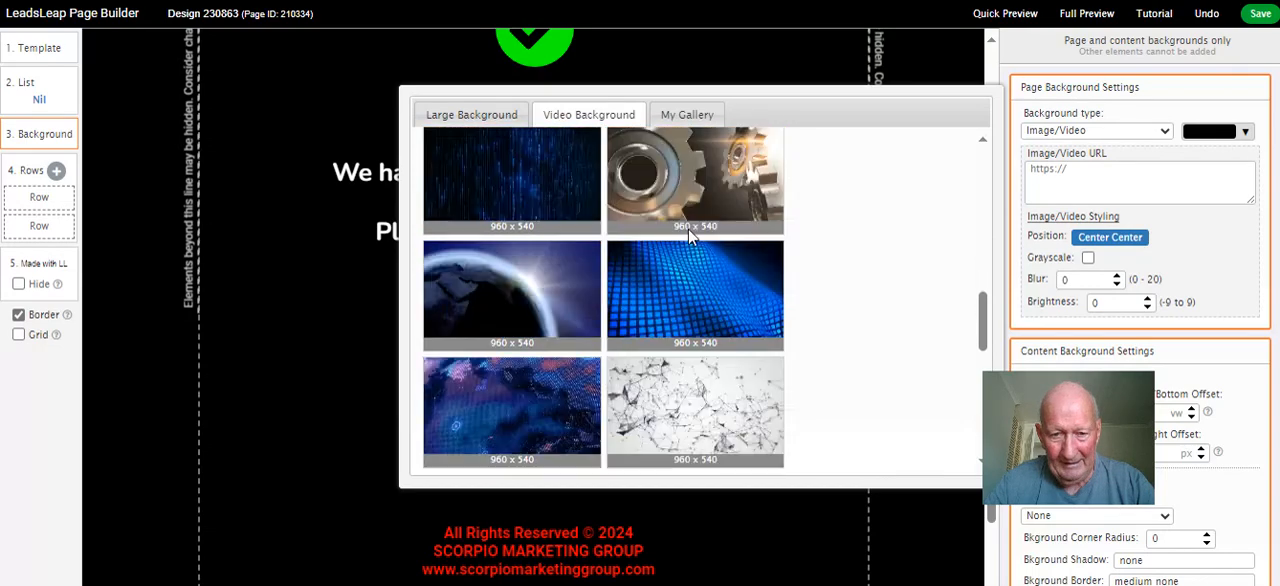
pyautogui.scroll(-2, 688, 238)
pyautogui.scroll(-1, 702, 245)
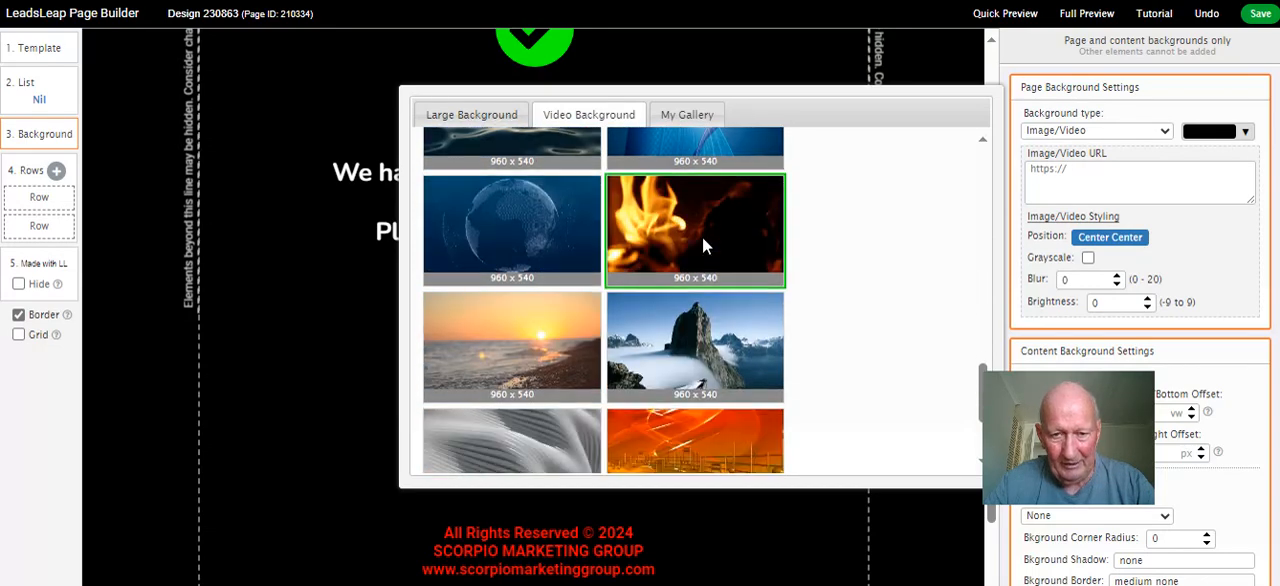
pyautogui.click(709, 236)
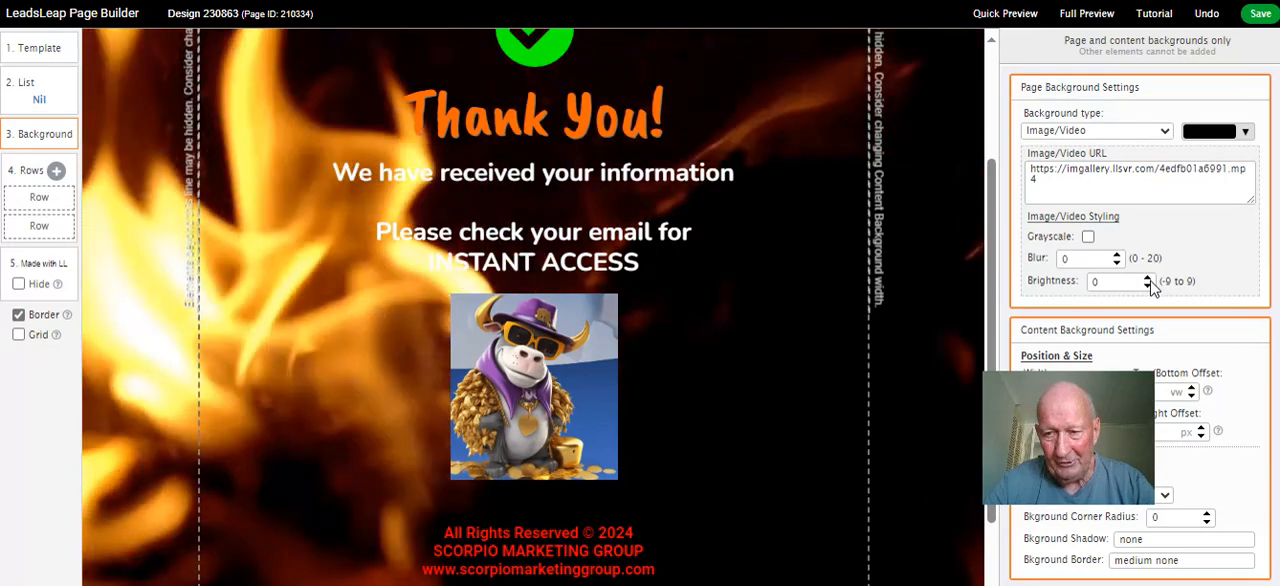
# Adjust the background video's brightness to -2
pyautogui.click(1148, 288)
pyautogui.click(1148, 288)
pyautogui.click(1148, 288)
pyautogui.click(1148, 288)
pyautogui.click(1148, 288)
pyautogui.click(1148, 288)
pyautogui.click(1148, 288)
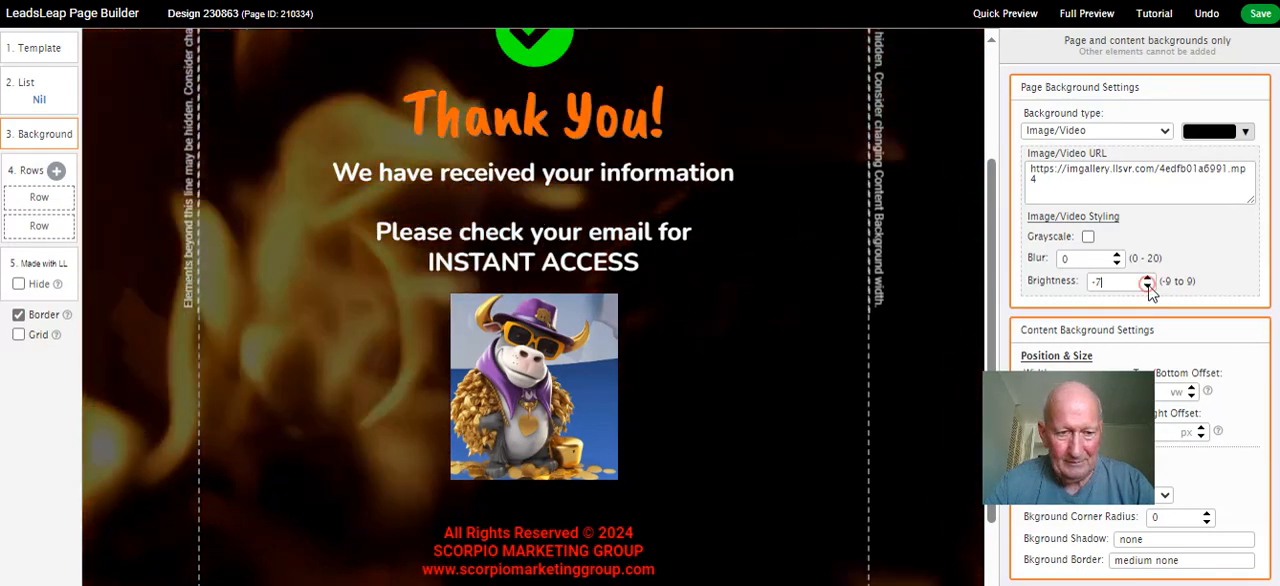
pyautogui.click(1148, 288)
pyautogui.click(1148, 280)
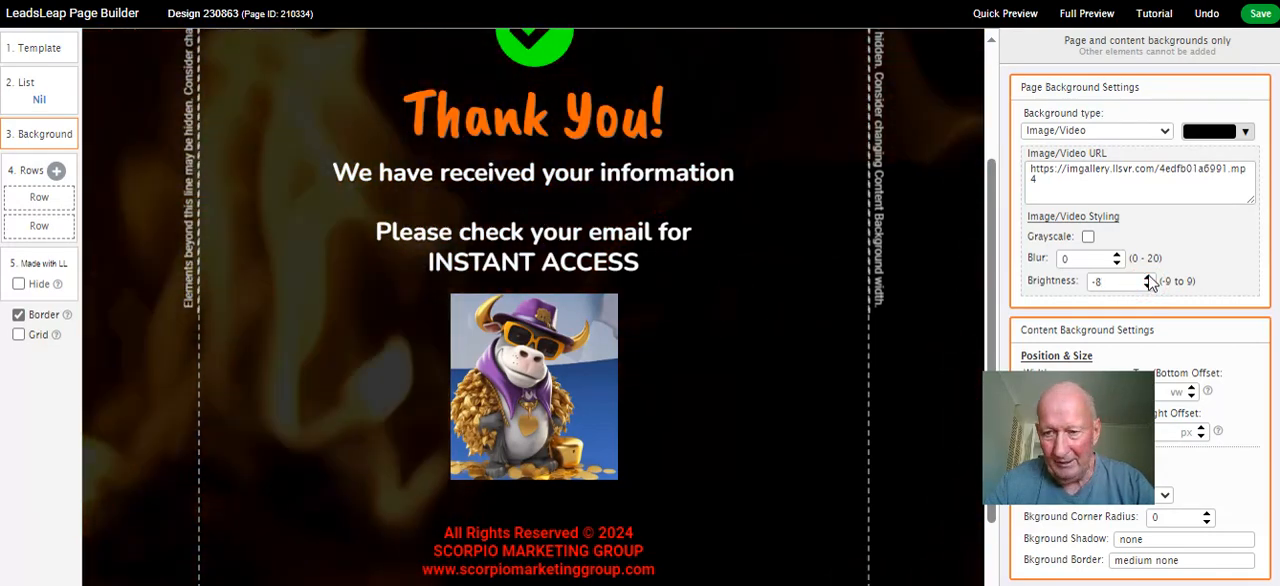
pyautogui.click(1148, 280)
pyautogui.click(1148, 280)
pyautogui.click(1148, 280)
pyautogui.click(1148, 280)
pyautogui.click(1148, 280)
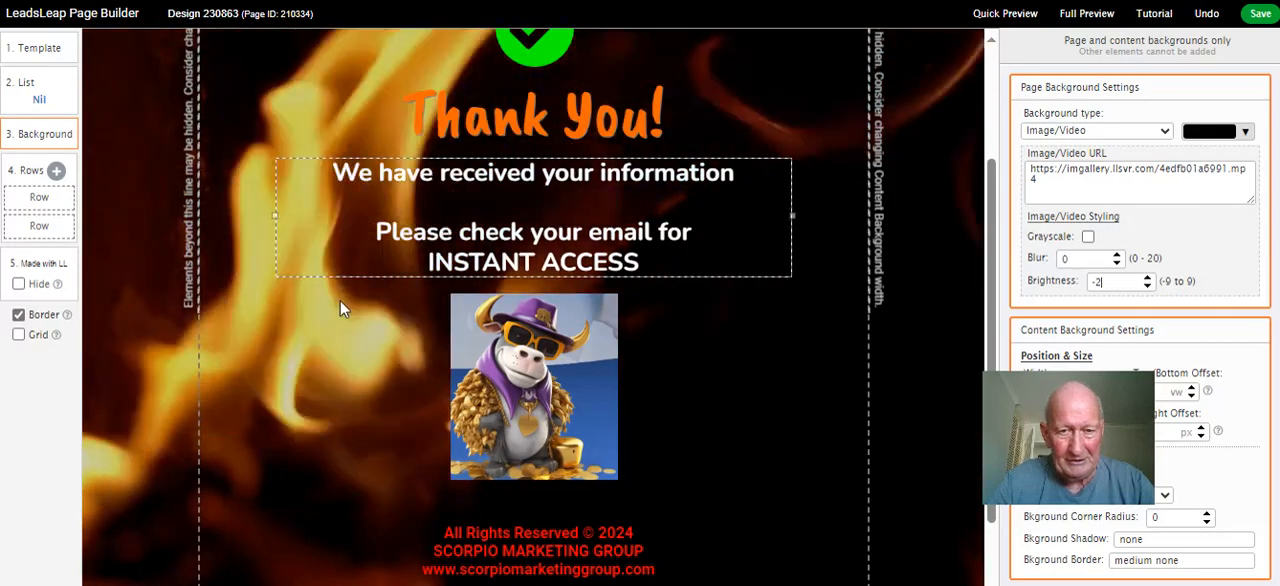
# Check the thank-you design over the flame background from heading to footer and save it
pyautogui.scroll(-1, 320, 305)
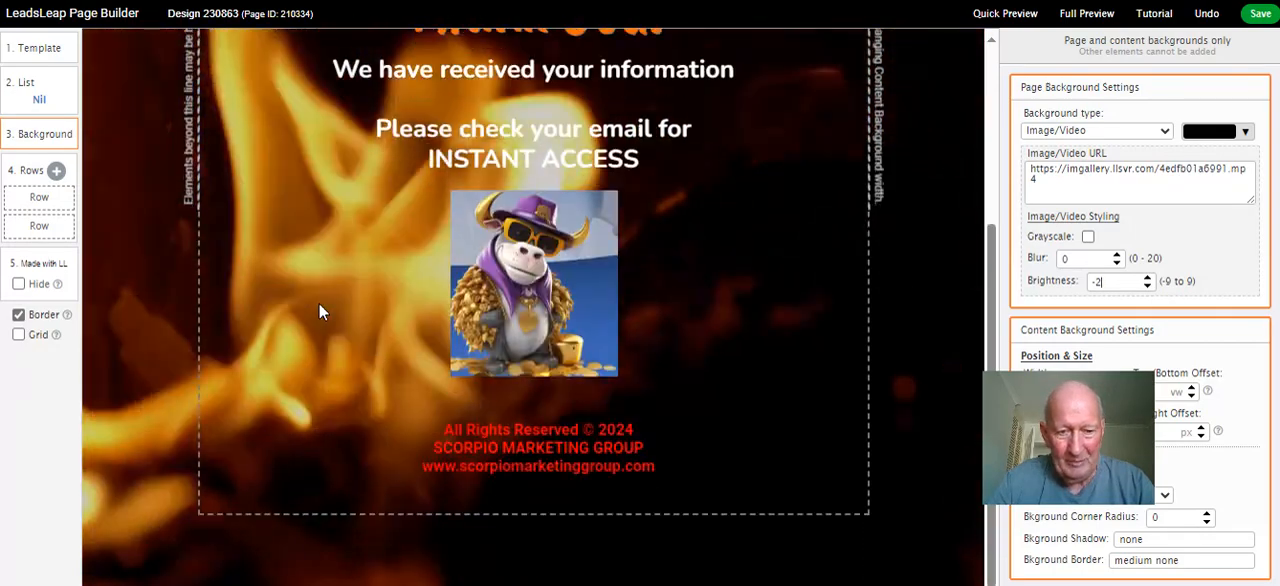
pyautogui.scroll(3, 319, 311)
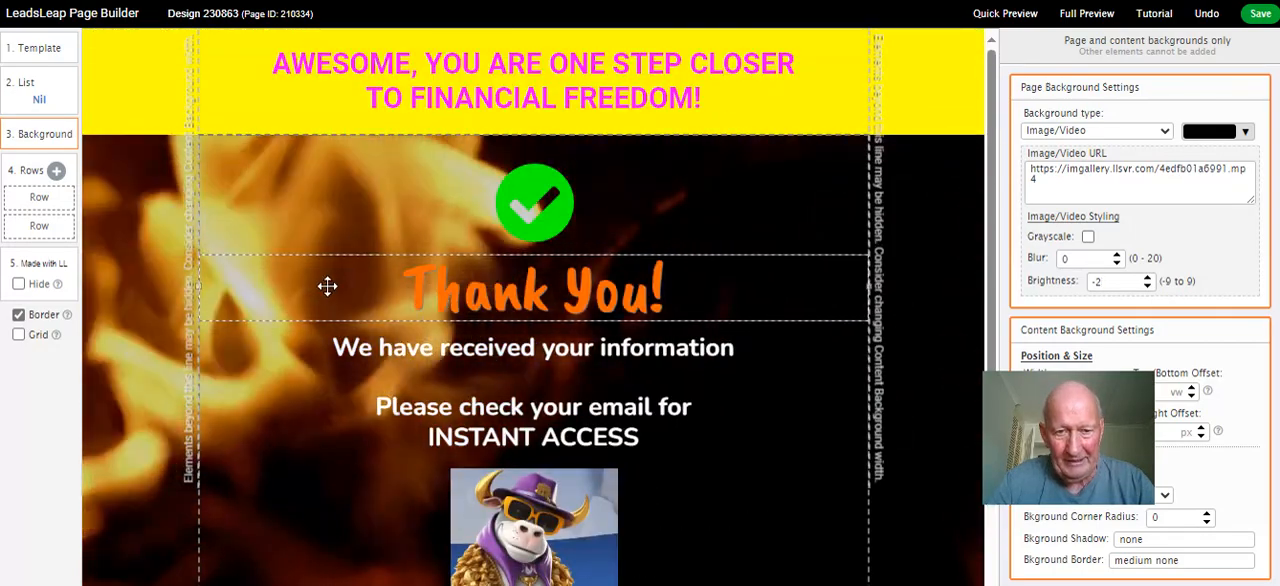
pyautogui.scroll(-1, 360, 218)
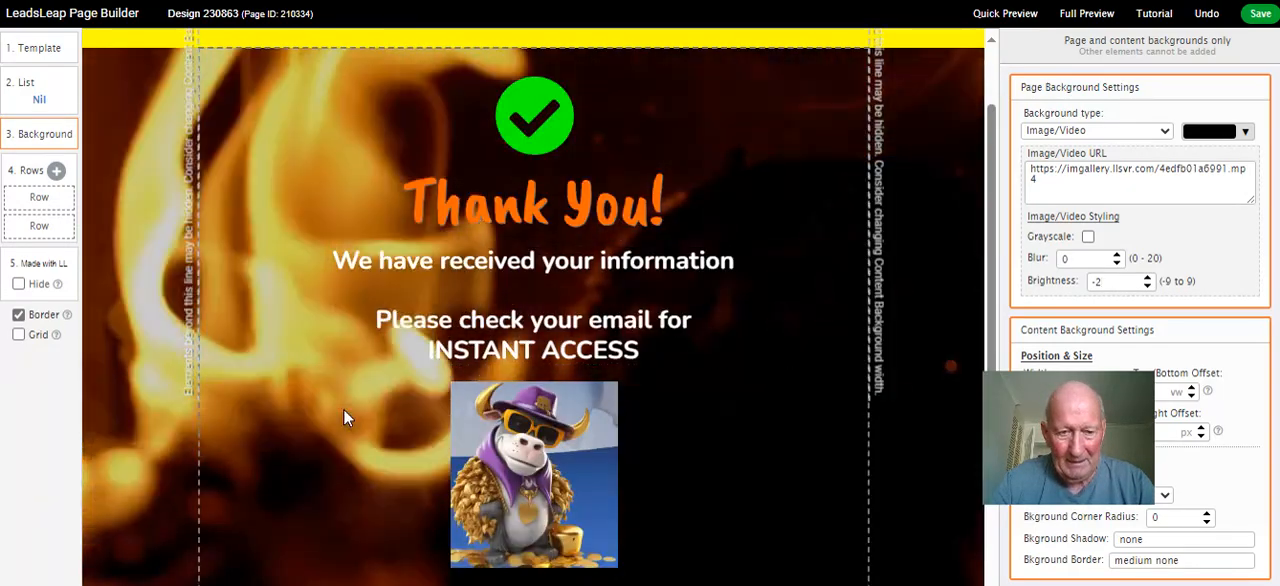
pyautogui.scroll(-2, 425, 406)
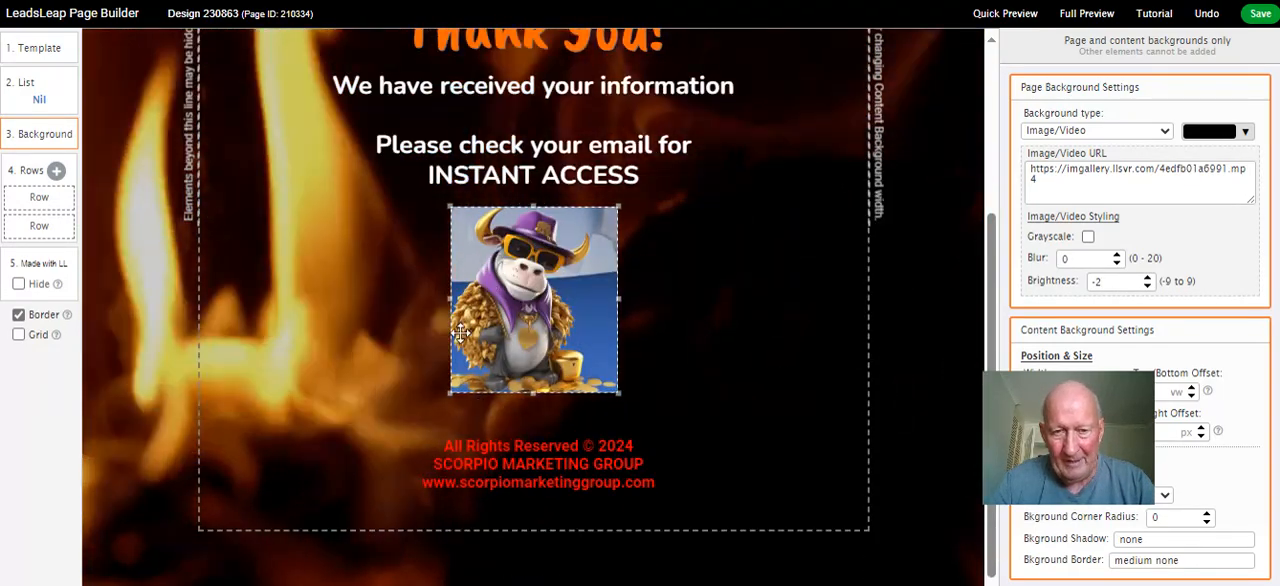
pyautogui.scroll(1, 362, 372)
pyautogui.scroll(2, 362, 372)
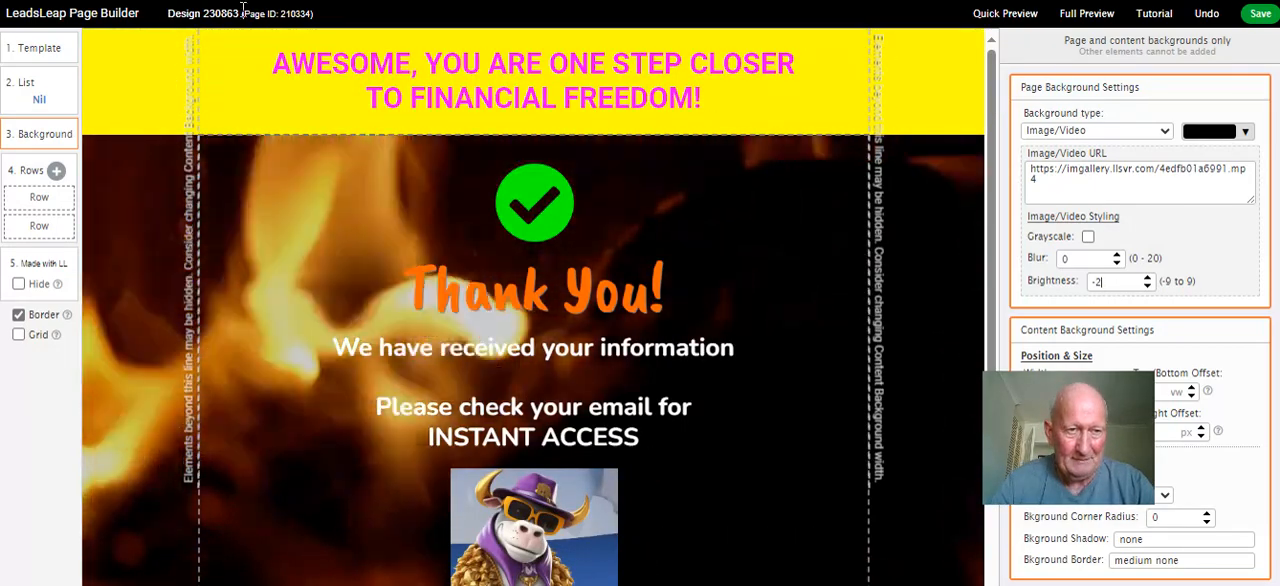
pyautogui.click(1259, 13)
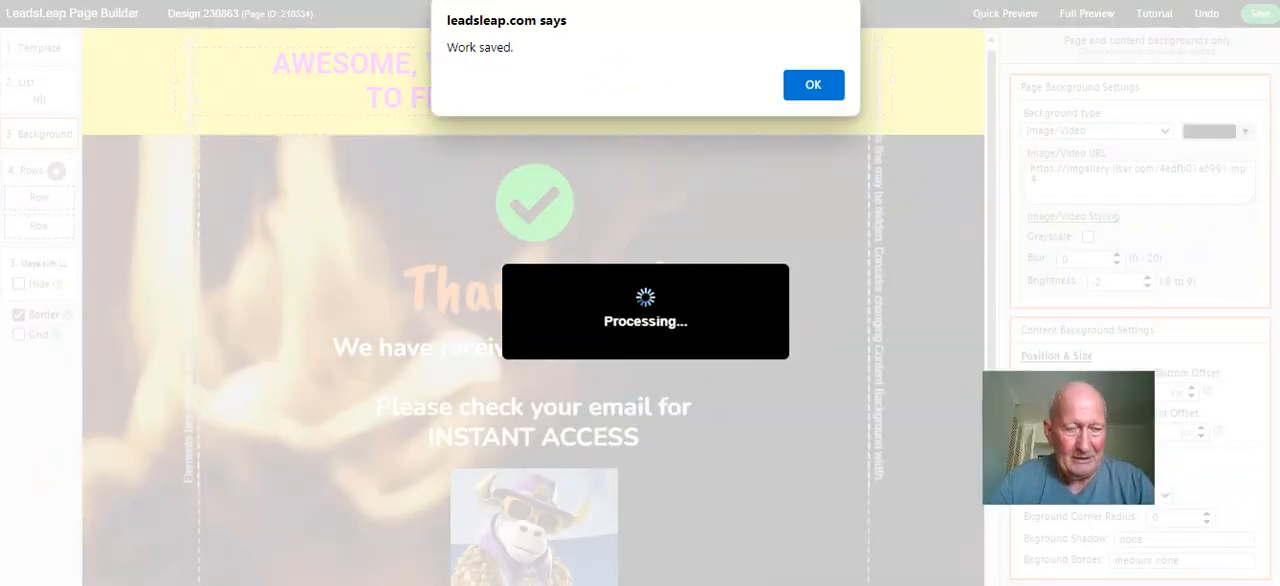
# View the live thank-you page through its standard link and check the flame background down to the footer
pyautogui.click(260, 0)
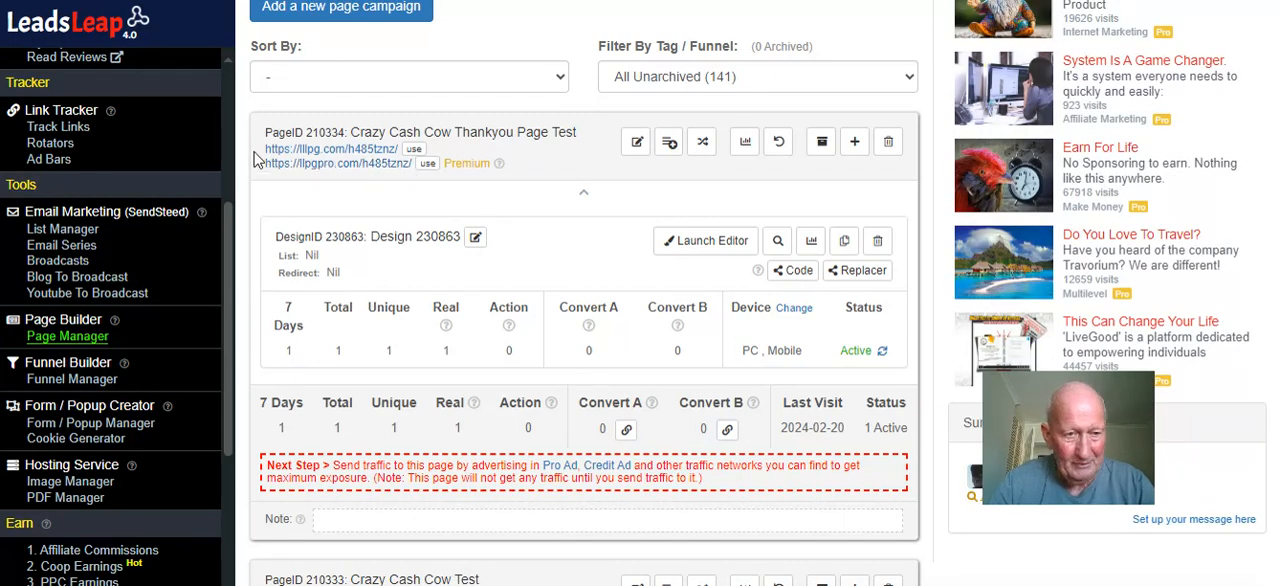
pyautogui.click(349, 150)
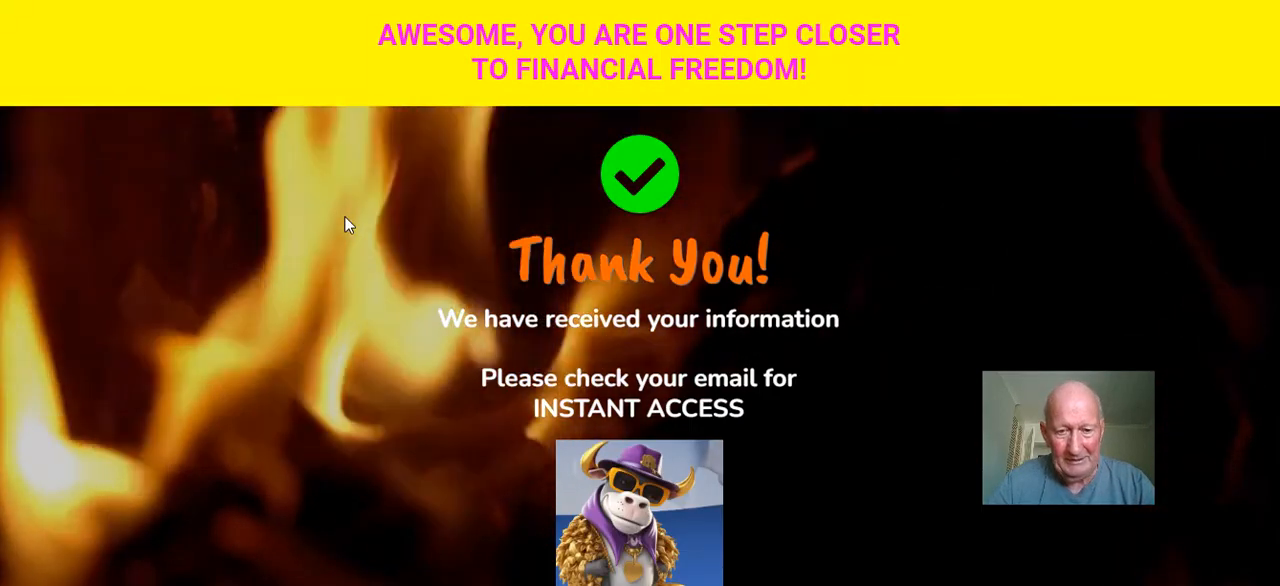
pyautogui.scroll(-2, 346, 223)
pyautogui.scroll(2, 289, 203)
pyautogui.scroll(-2, 289, 201)
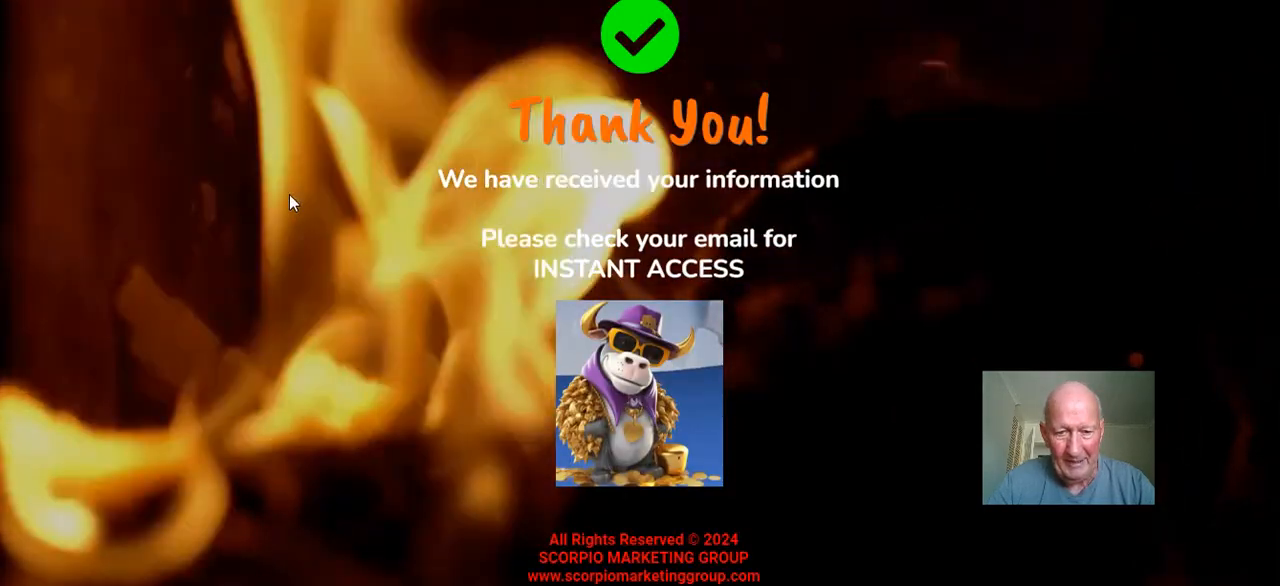
pyautogui.scroll(2, 400, 278)
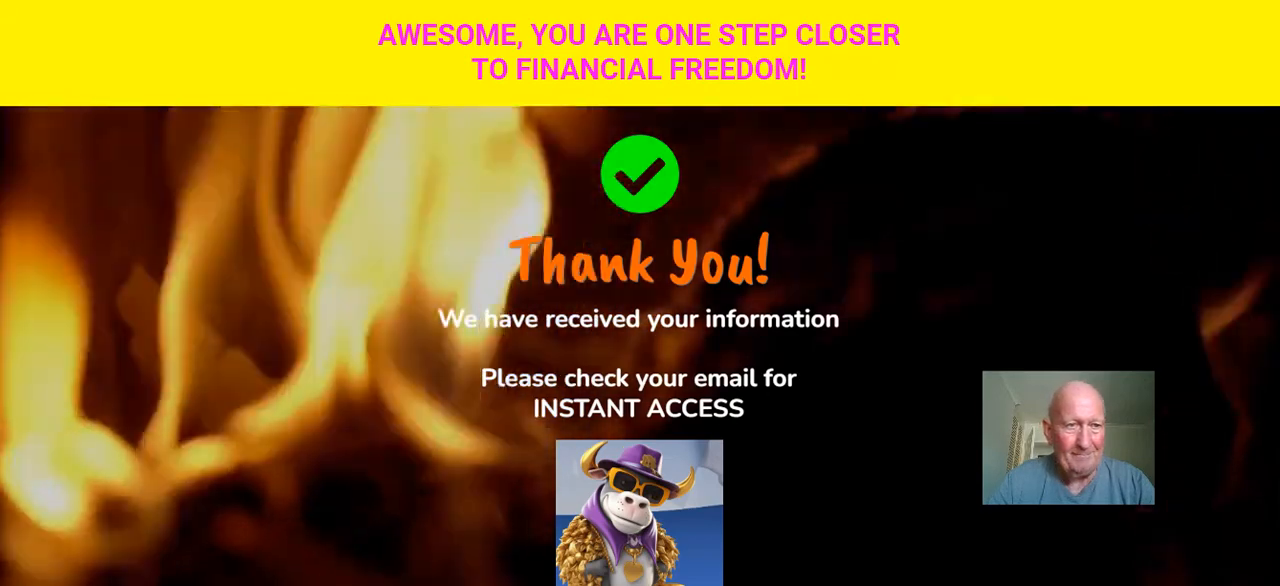
# Leave the live thank-you page views and return to the page campaign list in Page Manager
pyautogui.click(110, 0)
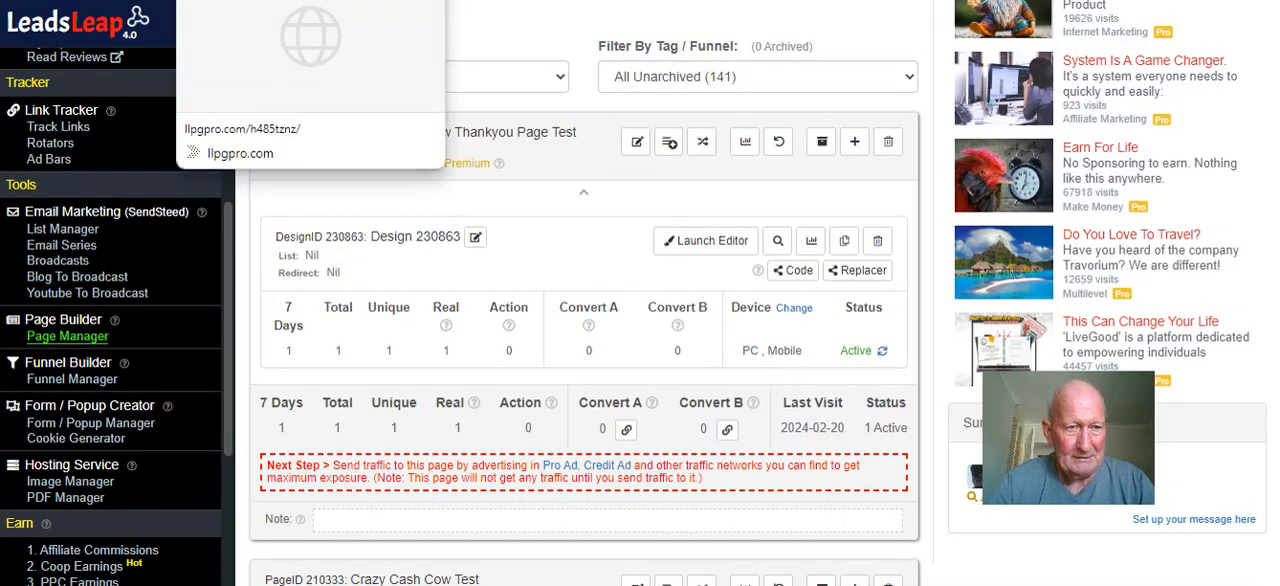
pyautogui.click(235, 0)
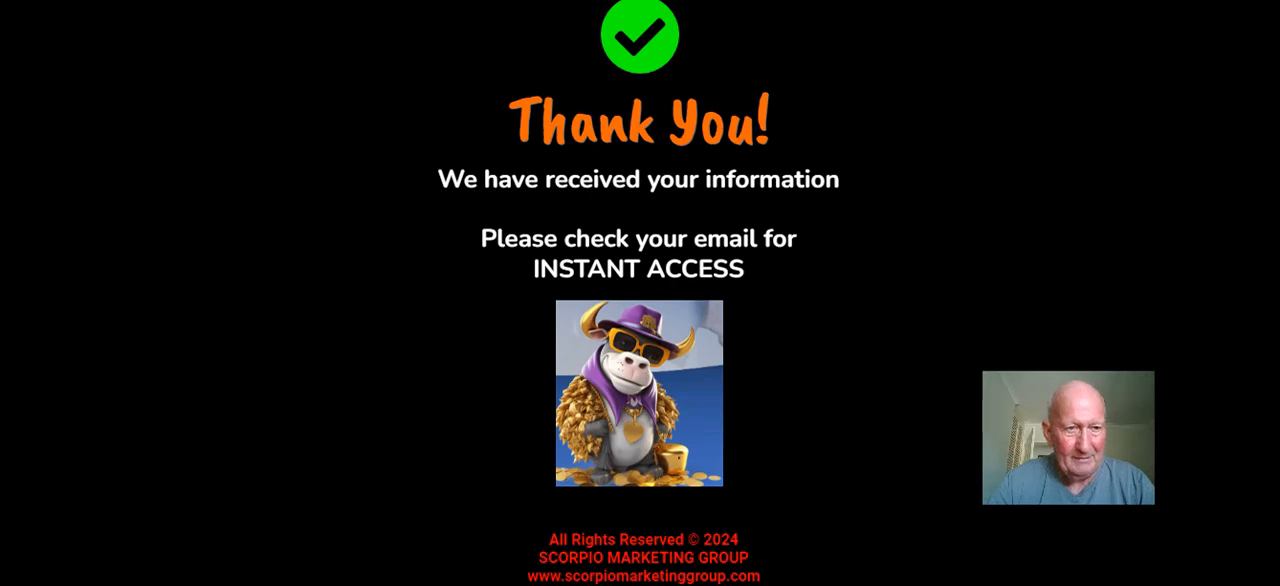
pyautogui.click(300, 0)
pyautogui.click(200, 0)
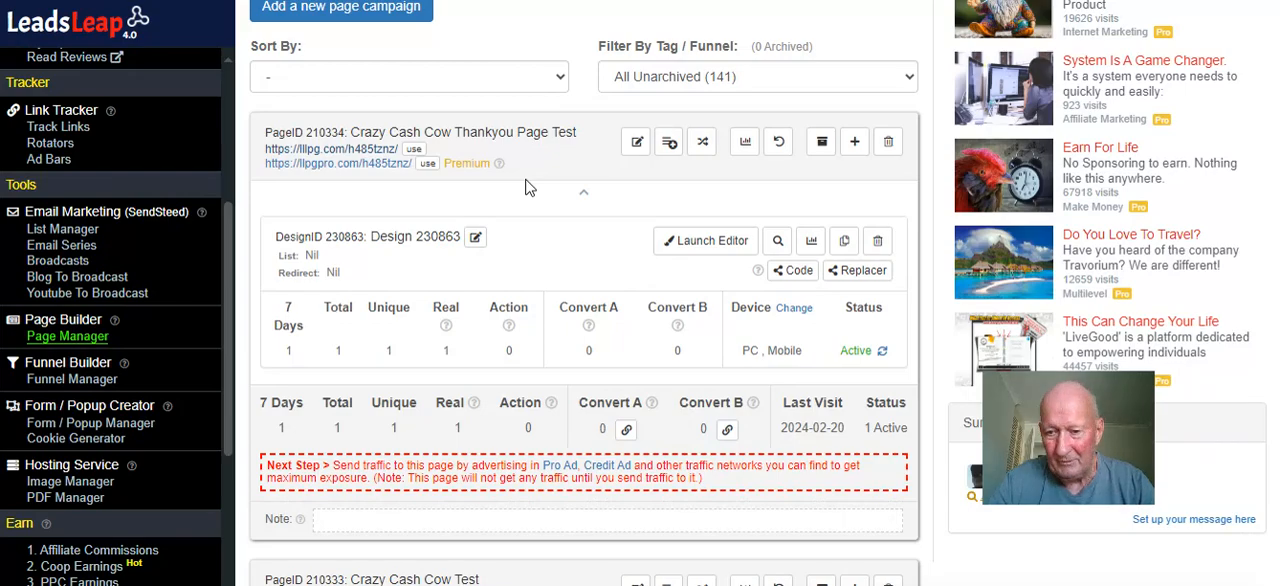
pyautogui.scroll(2, 530, 187)
# Read items 10 to 16 of the setup instructions and return to Page Manager
pyautogui.click(250, 0)
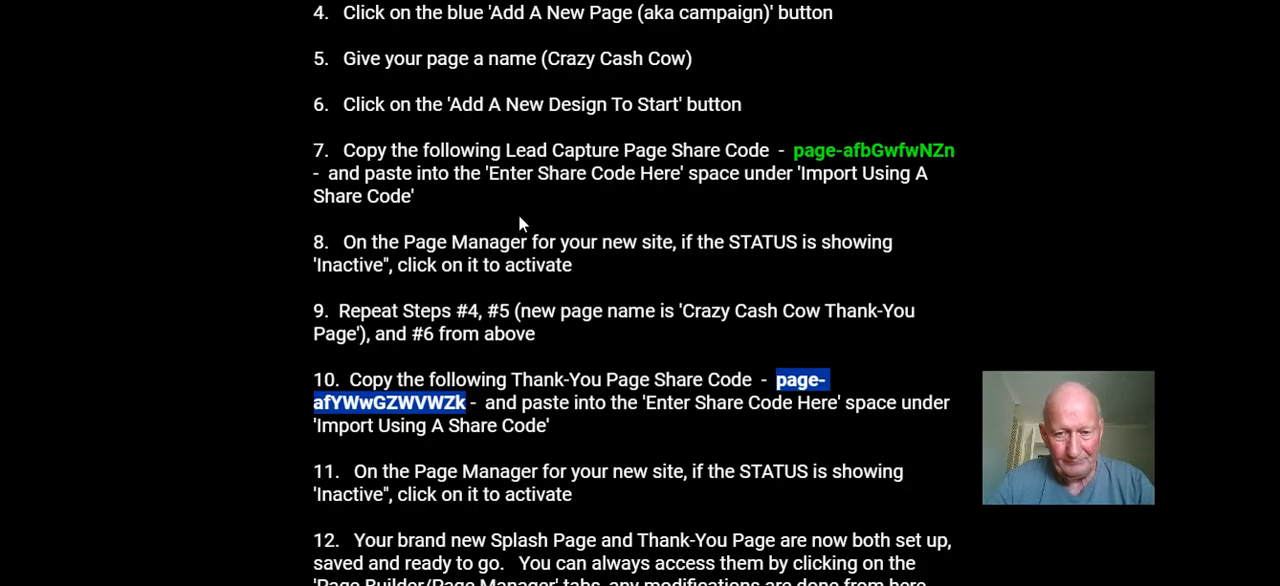
pyautogui.scroll(-1, 519, 218)
pyautogui.scroll(-1, 525, 216)
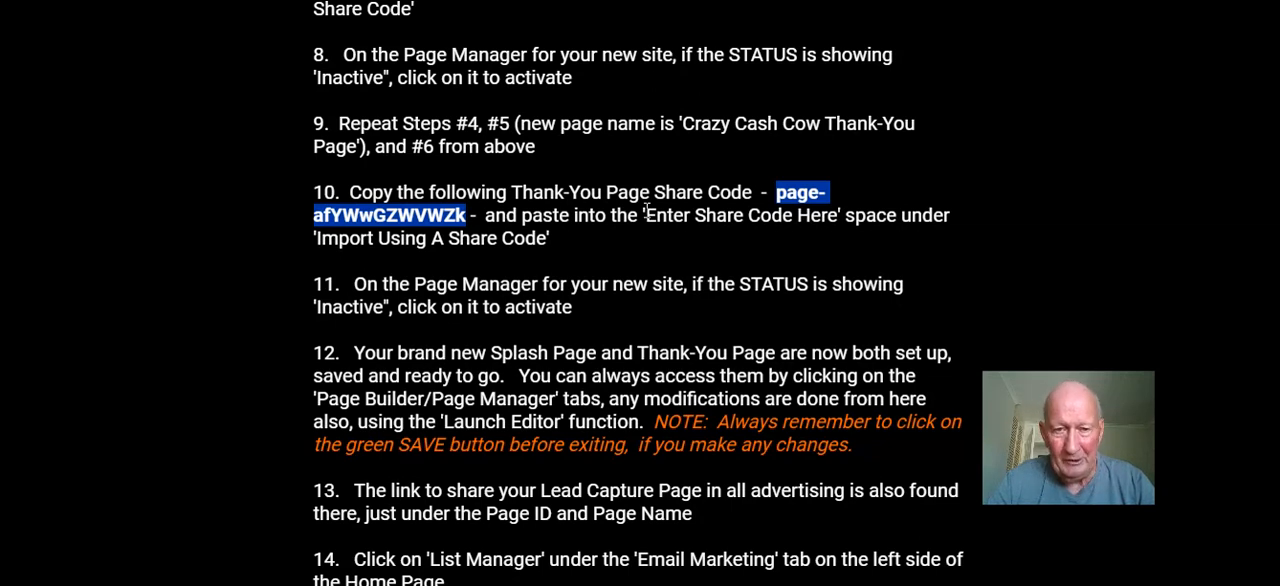
pyautogui.click(531, 215)
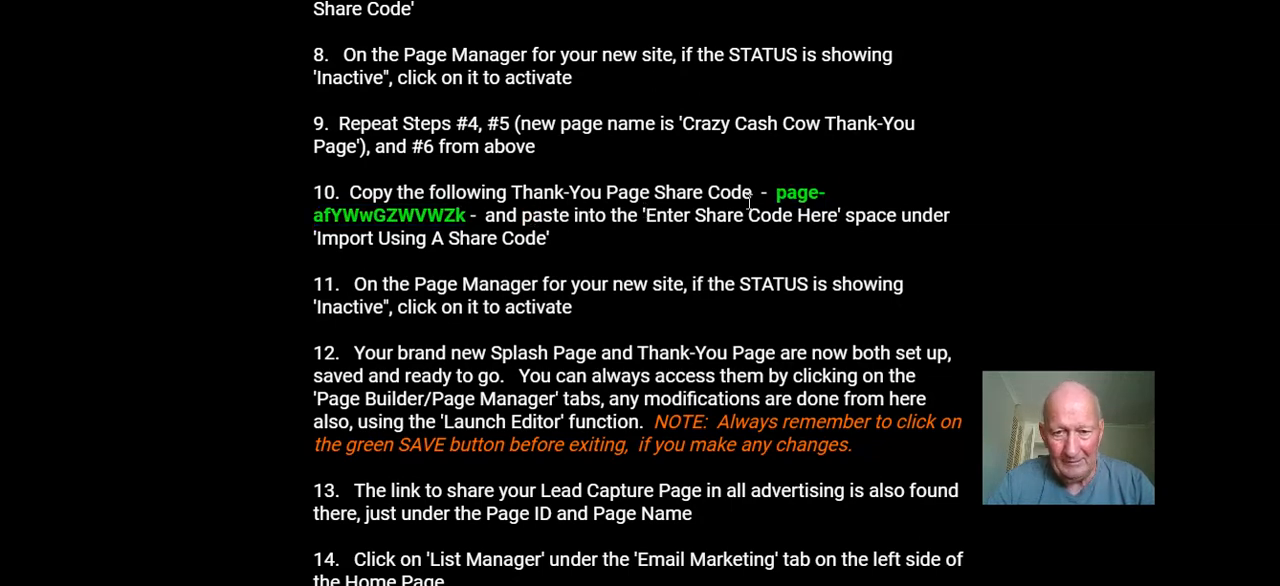
pyautogui.scroll(-2, 655, 237)
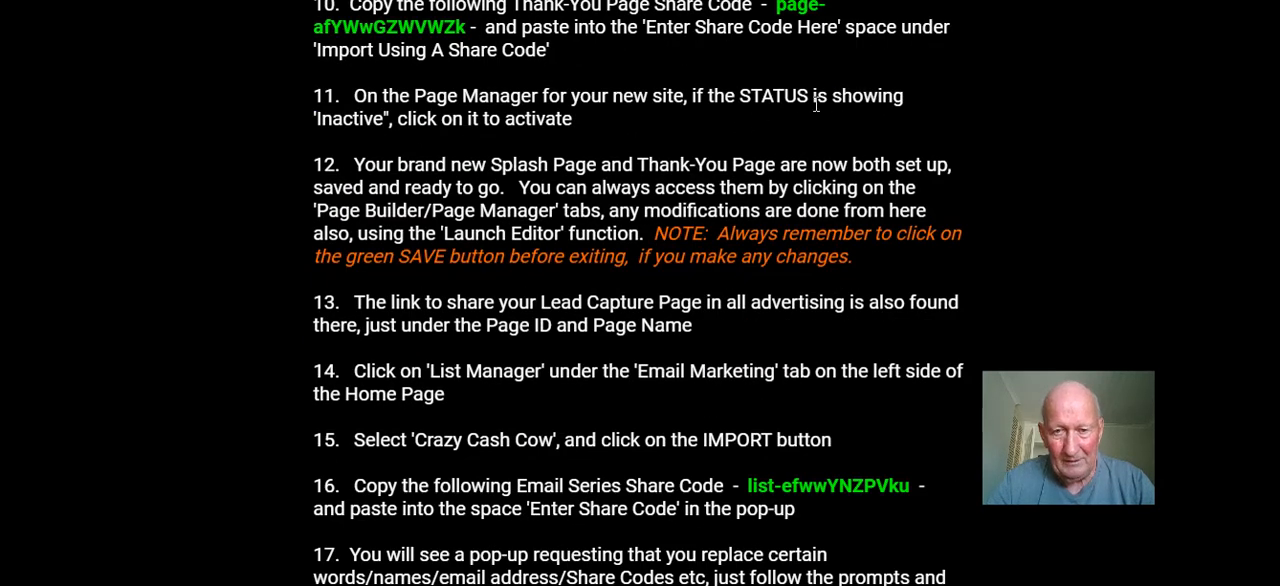
pyautogui.click(280, 1)
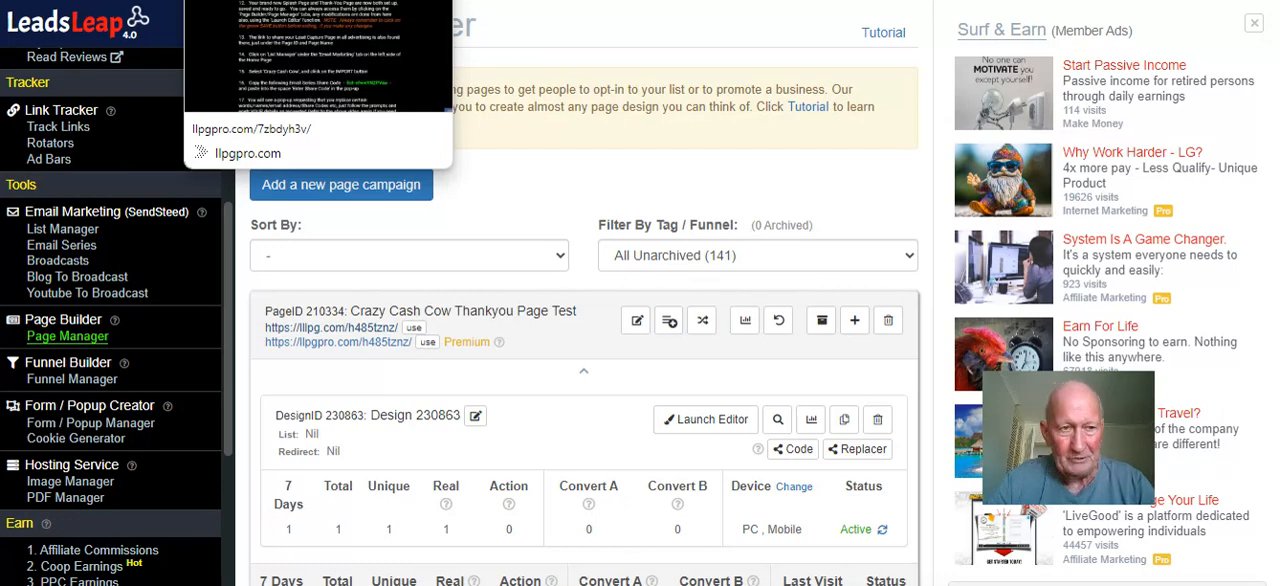
# Reread the setup instructions on activating the pages, finding the advertising link and importing the email series
pyautogui.click(290, 1)
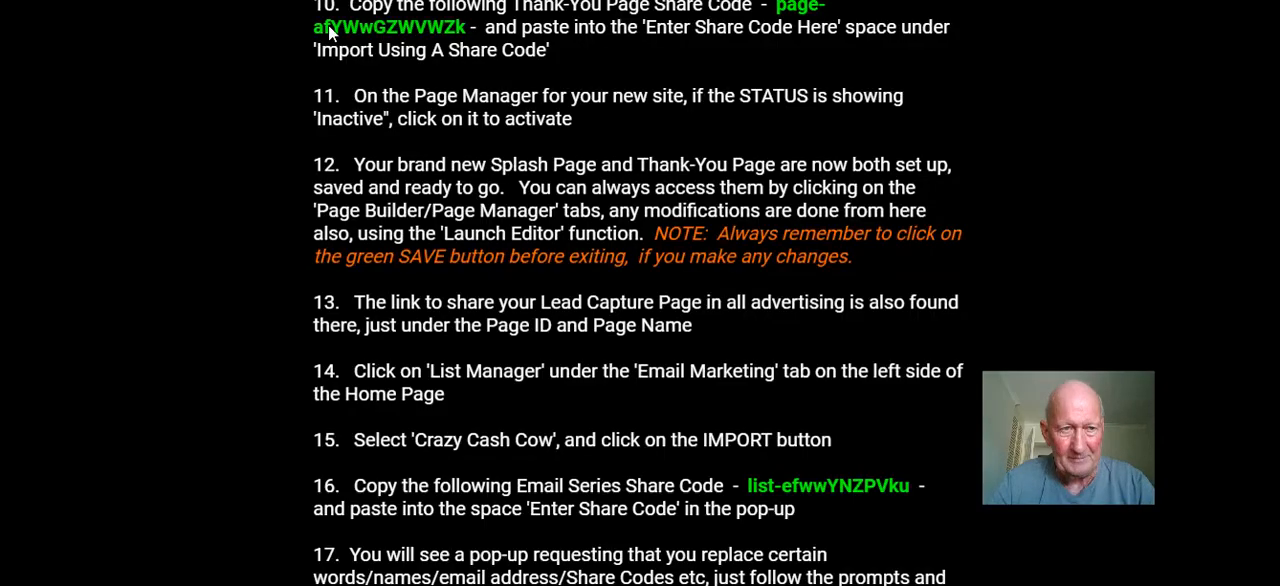
pyautogui.moveTo(990, 378); pyautogui.dragTo(1114, 71)
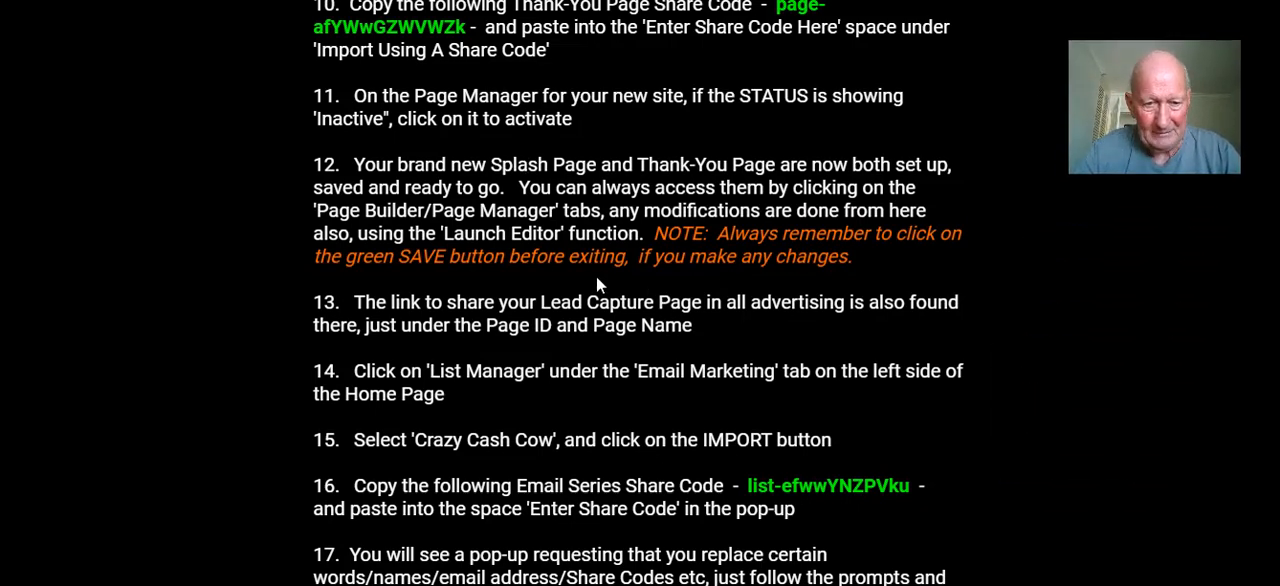
pyautogui.scroll(-1, 597, 283)
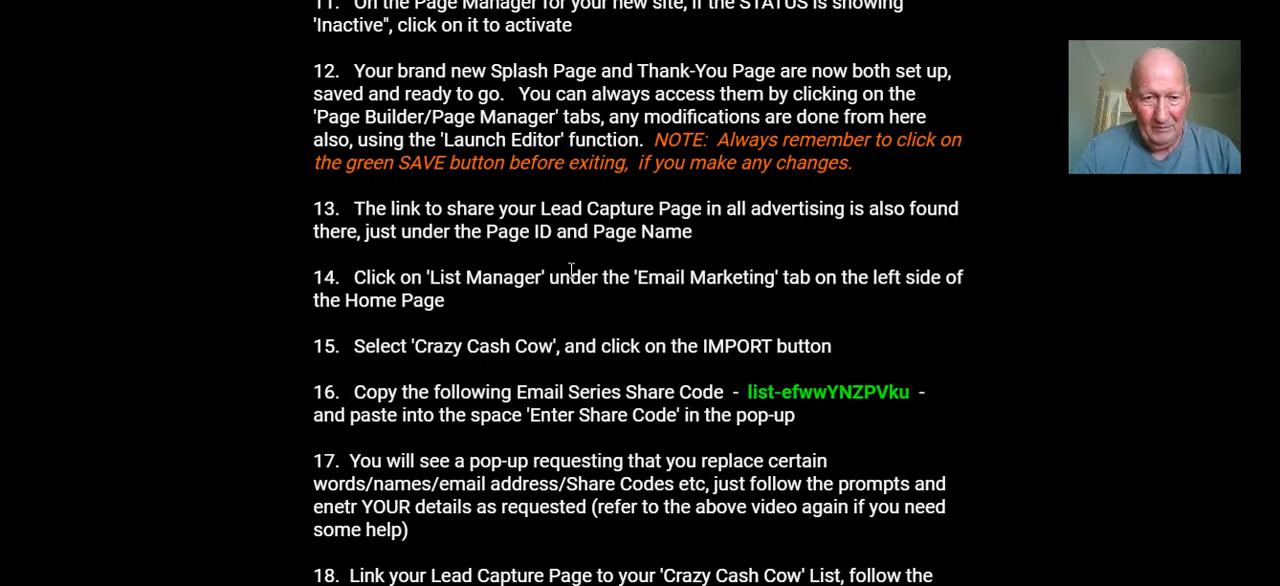
pyautogui.scroll(2, 475, 204)
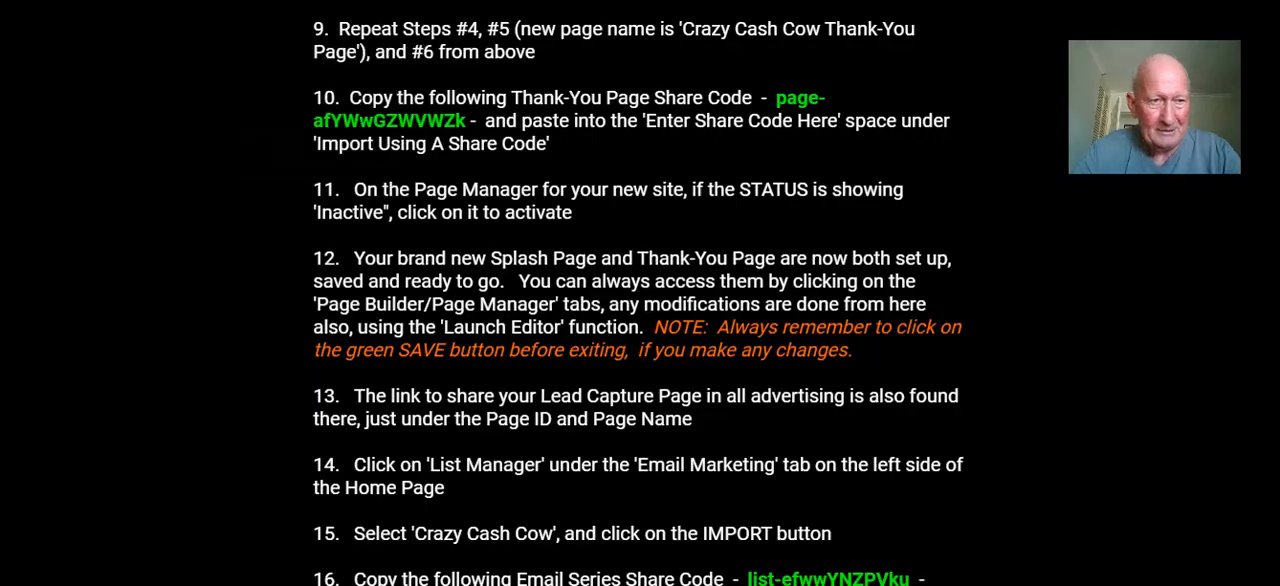
pyautogui.hotkey('ctrl', 'Tab')
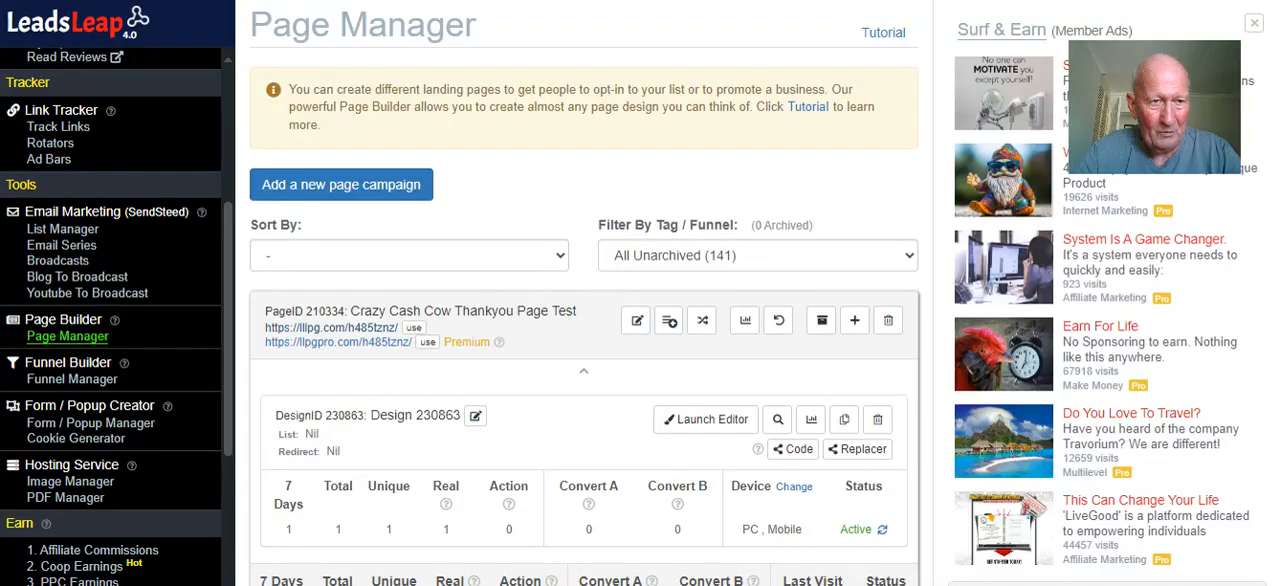
# Reload Page Manager and review the thank-you page and lead capture page campaigns, including their links and designs
pyautogui.click(92, 345)
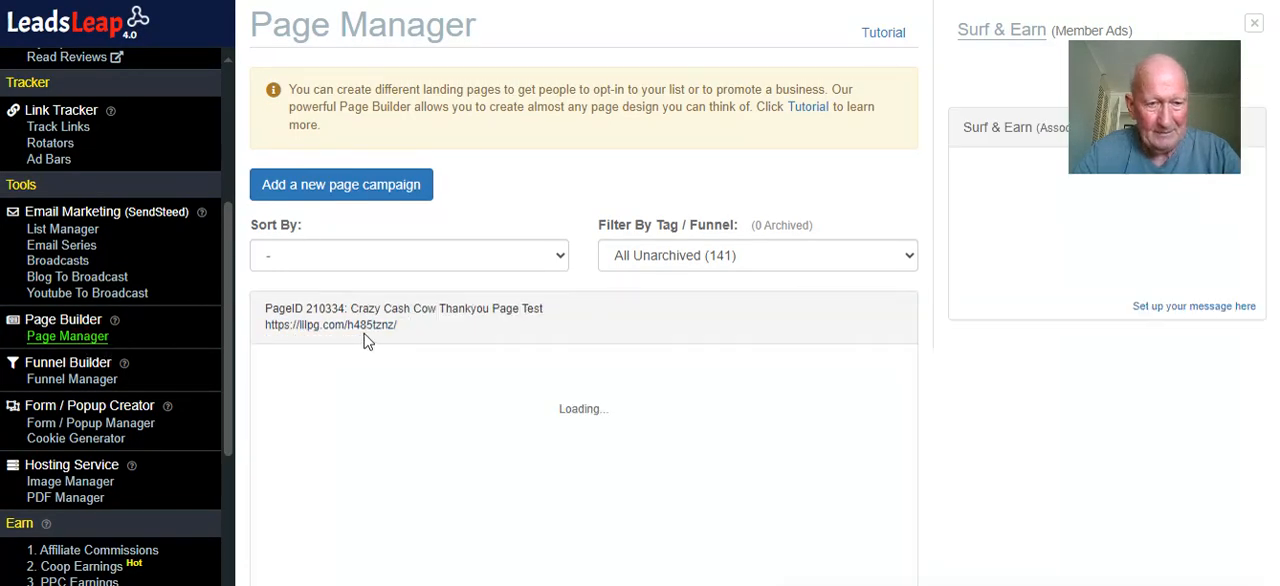
pyautogui.scroll(-2, 366, 337)
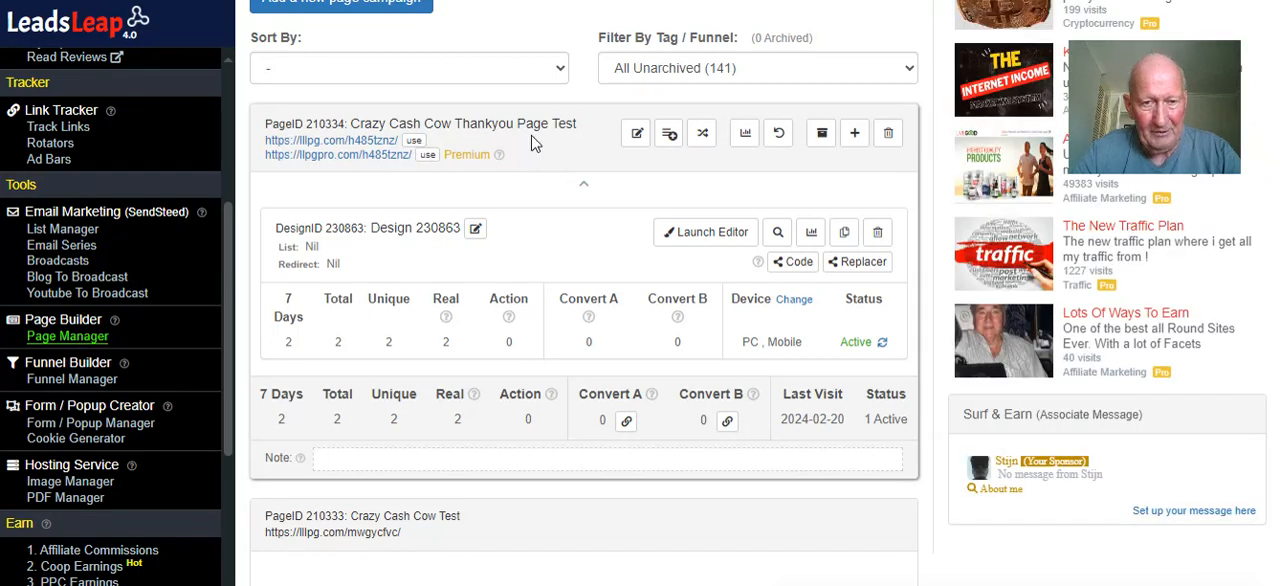
pyautogui.scroll(-4, 517, 279)
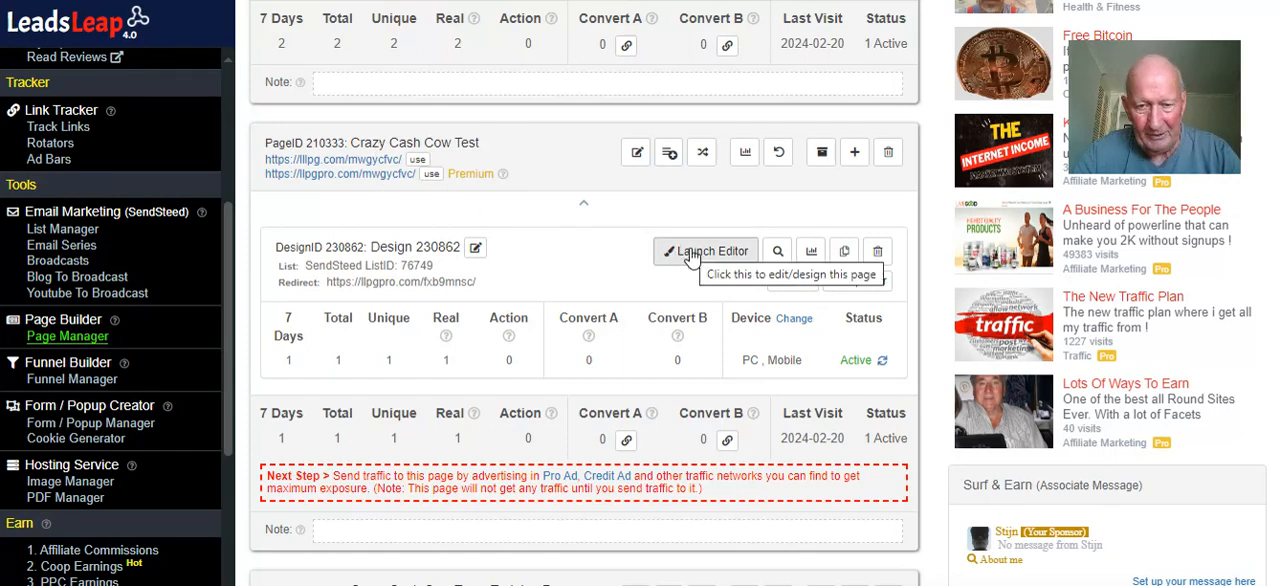
pyautogui.scroll(4, 690, 256)
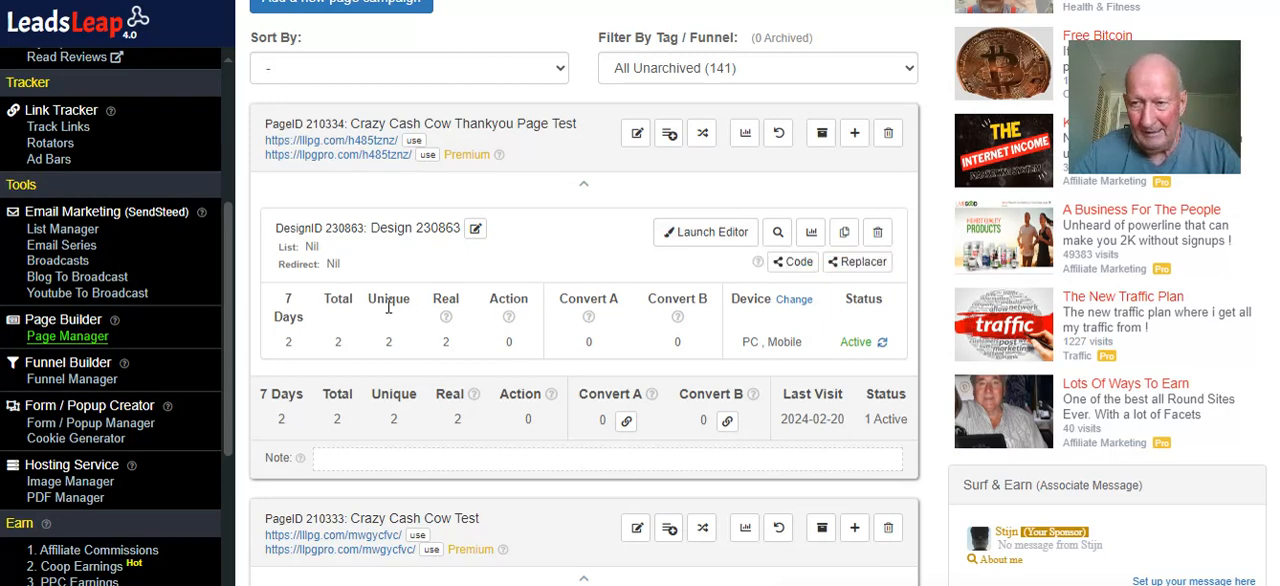
pyautogui.scroll(-1, 389, 307)
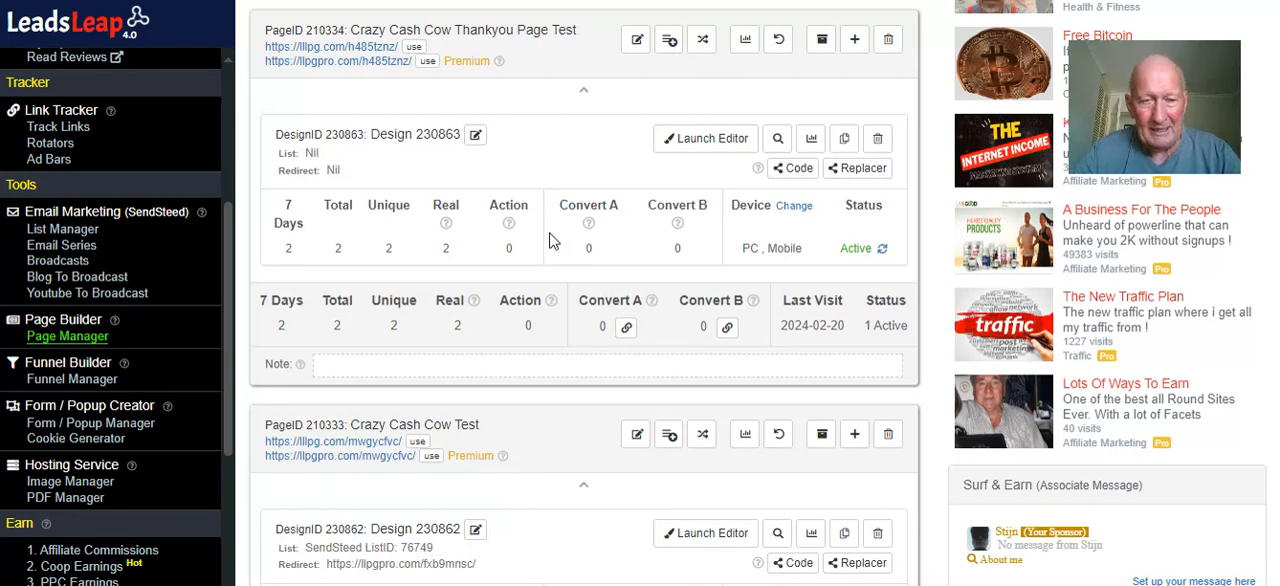
pyautogui.scroll(-1, 549, 241)
pyautogui.scroll(-1, 551, 241)
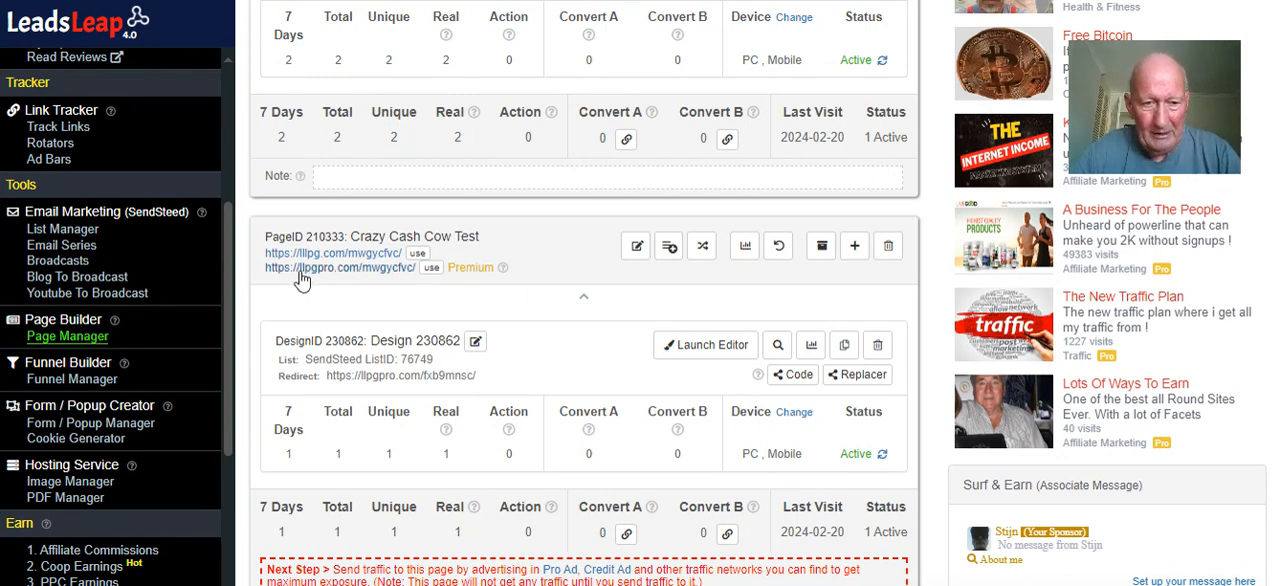
# View the live Crazy Cash Cow Test lead capture page through its premium link, from heading to opt-in form and footer
pyautogui.moveTo(246, 270); pyautogui.dragTo(420, 284)
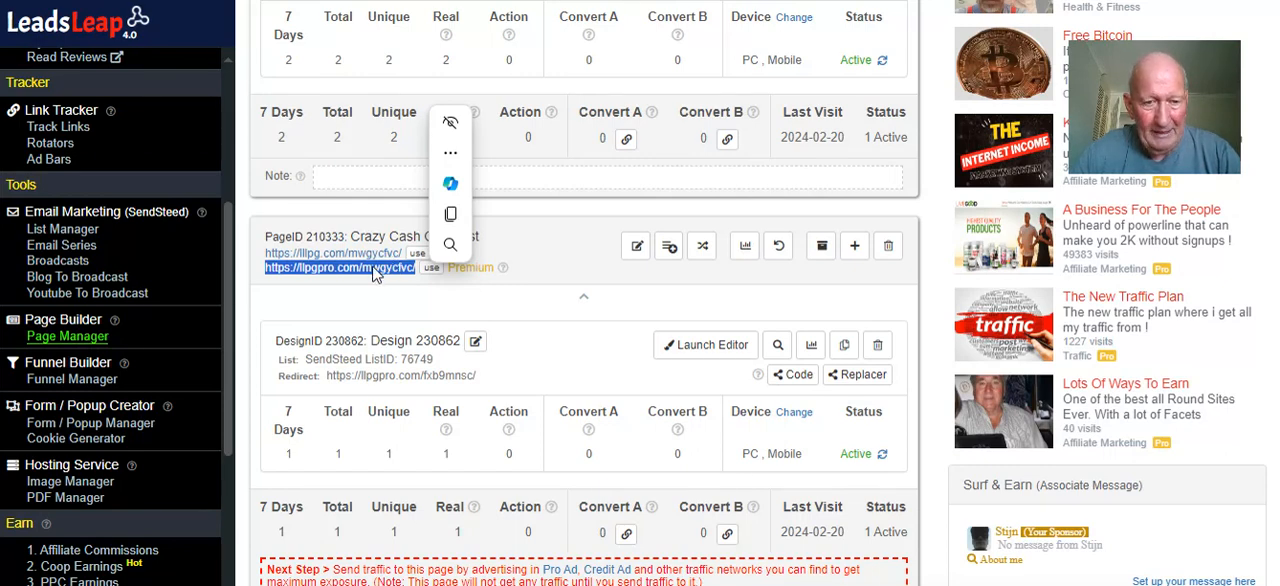
pyautogui.click(373, 267)
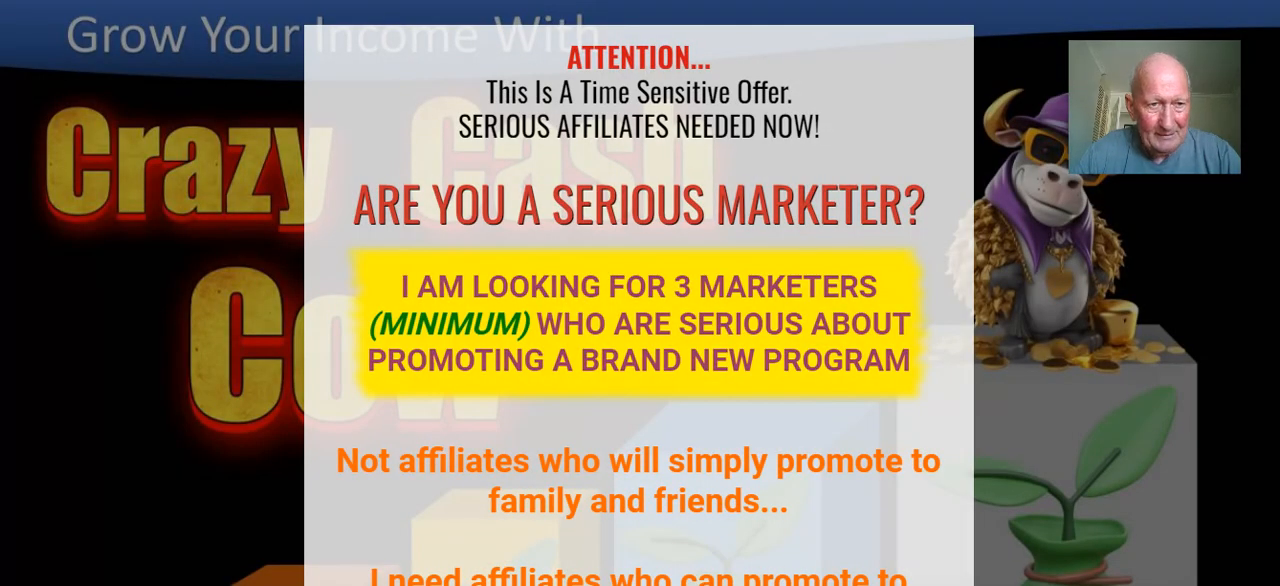
pyautogui.click(285, 0)
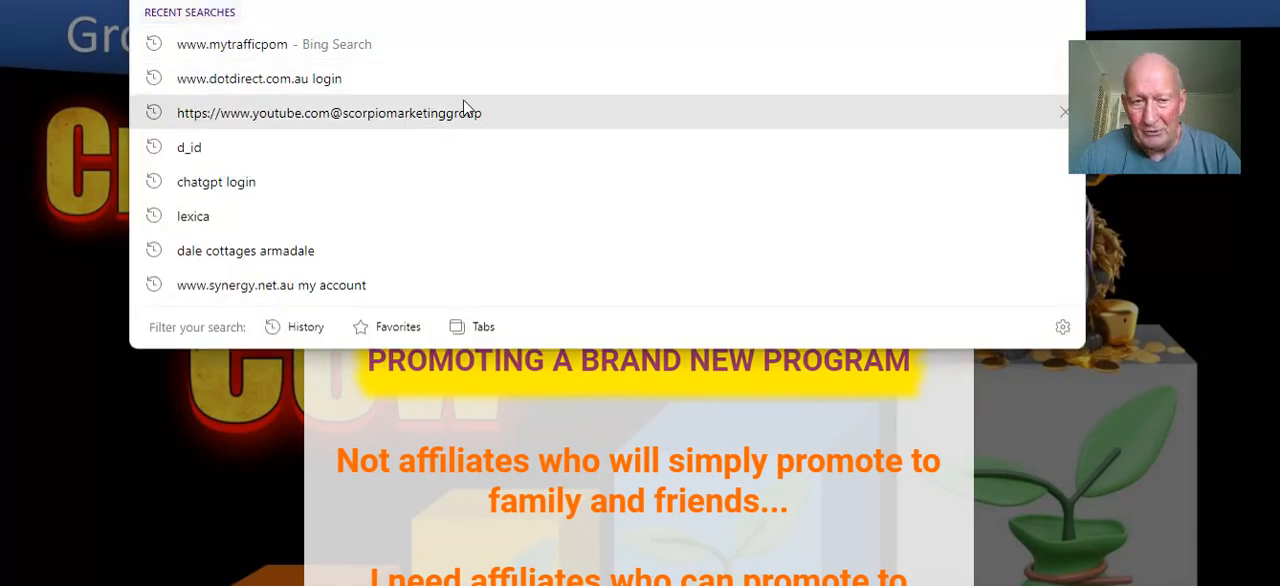
pyautogui.click(19, 103)
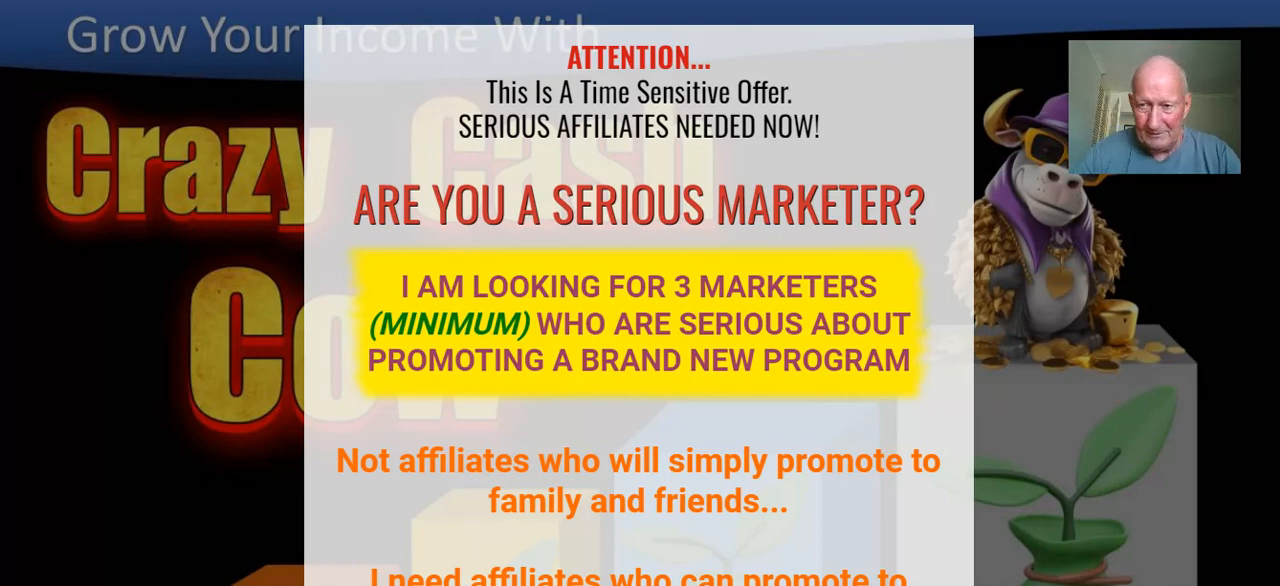
pyautogui.scroll(-2, 465, 180)
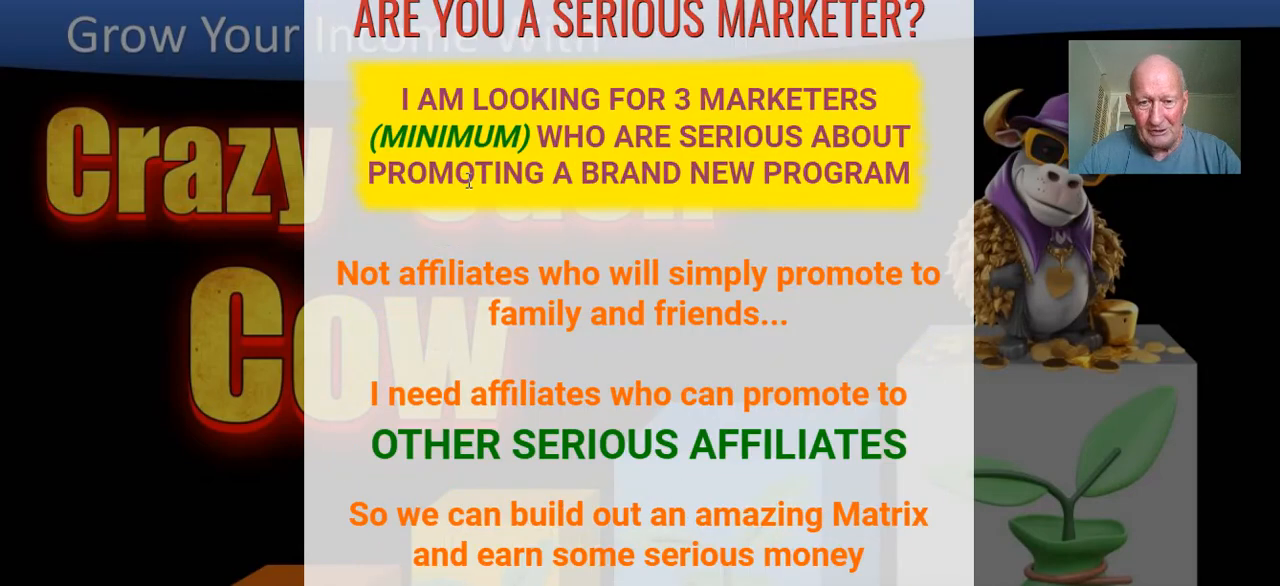
pyautogui.scroll(-12, 468, 180)
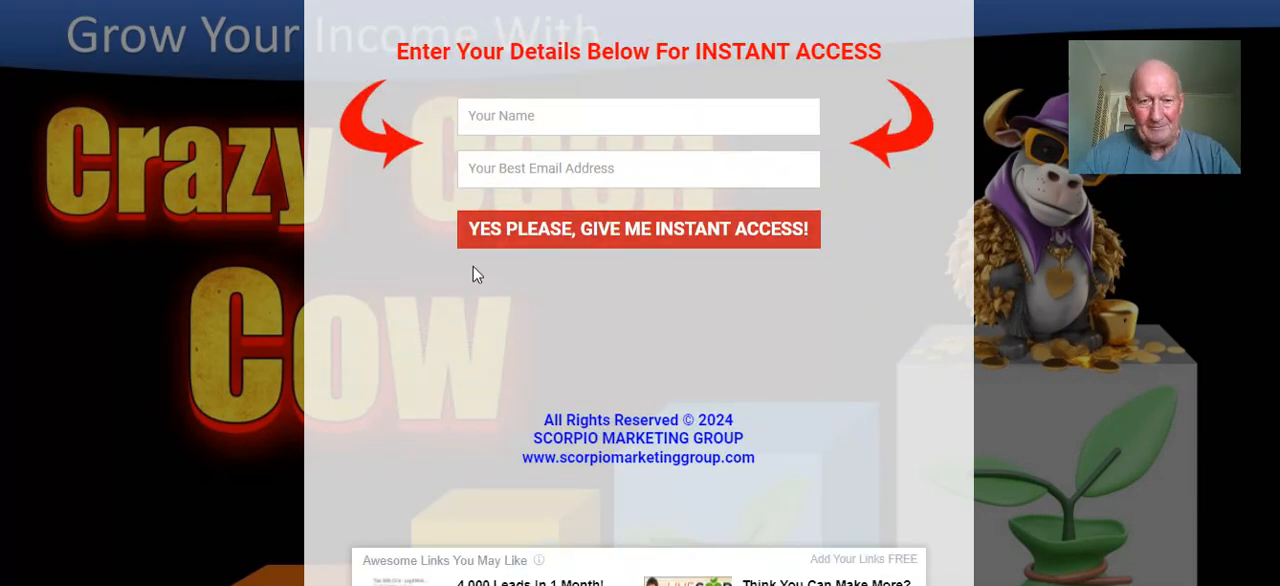
pyautogui.scroll(7, 413, 249)
pyautogui.scroll(4, 398, 247)
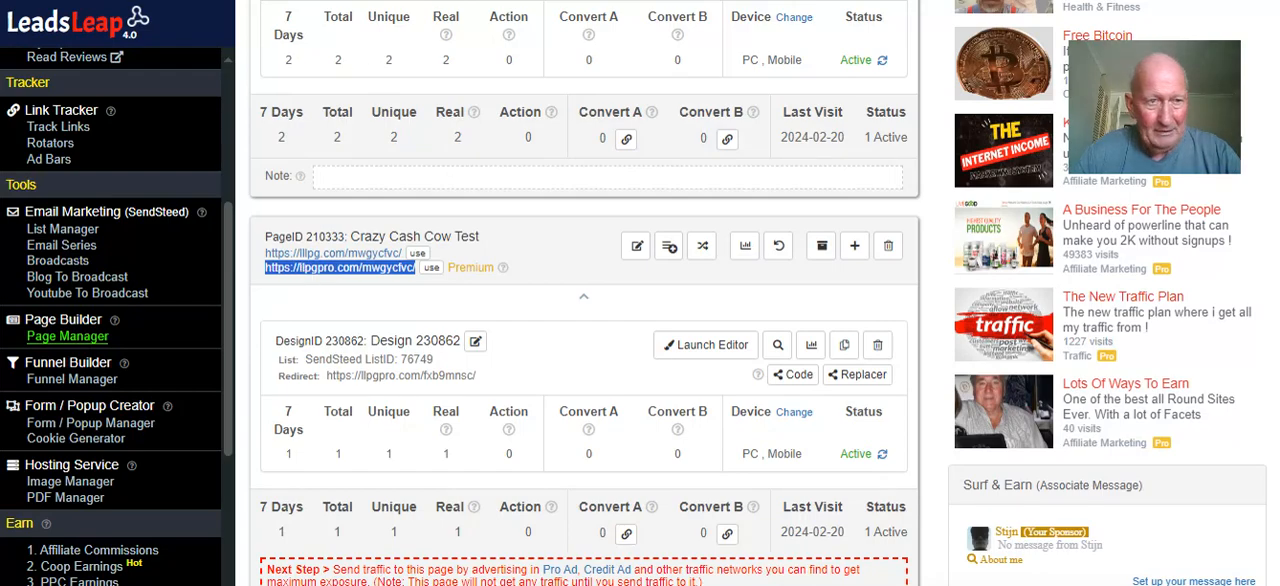
# Return to the setup instructions and read from item 13 through the funnel-testing tip to the closing promotion note
pyautogui.click(250, 1)
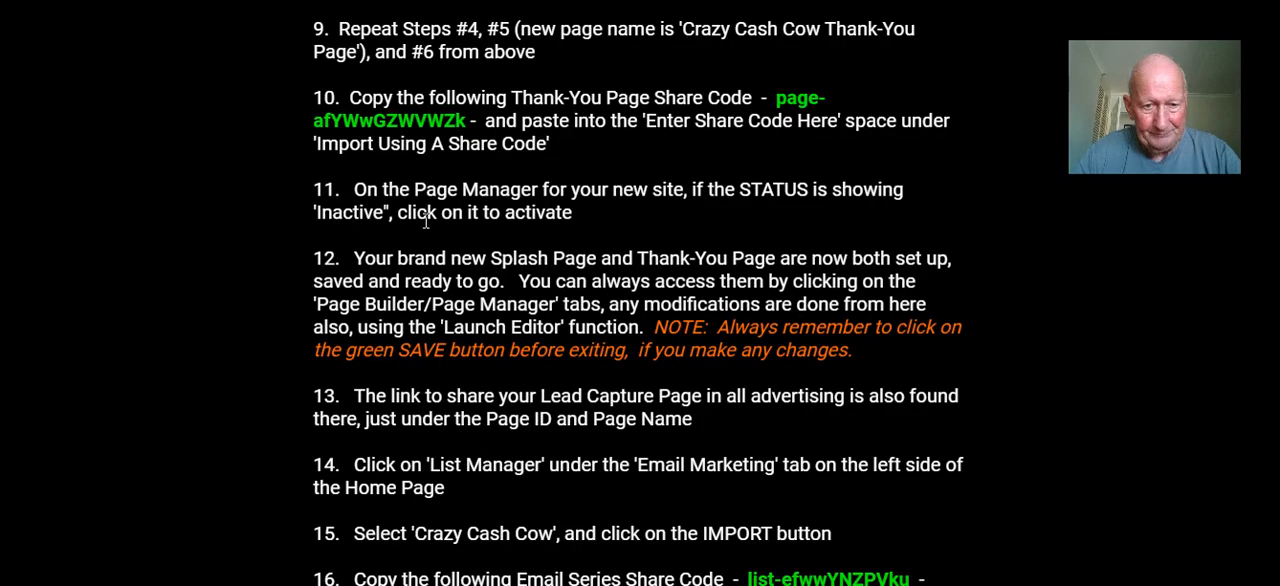
pyautogui.scroll(-2, 428, 222)
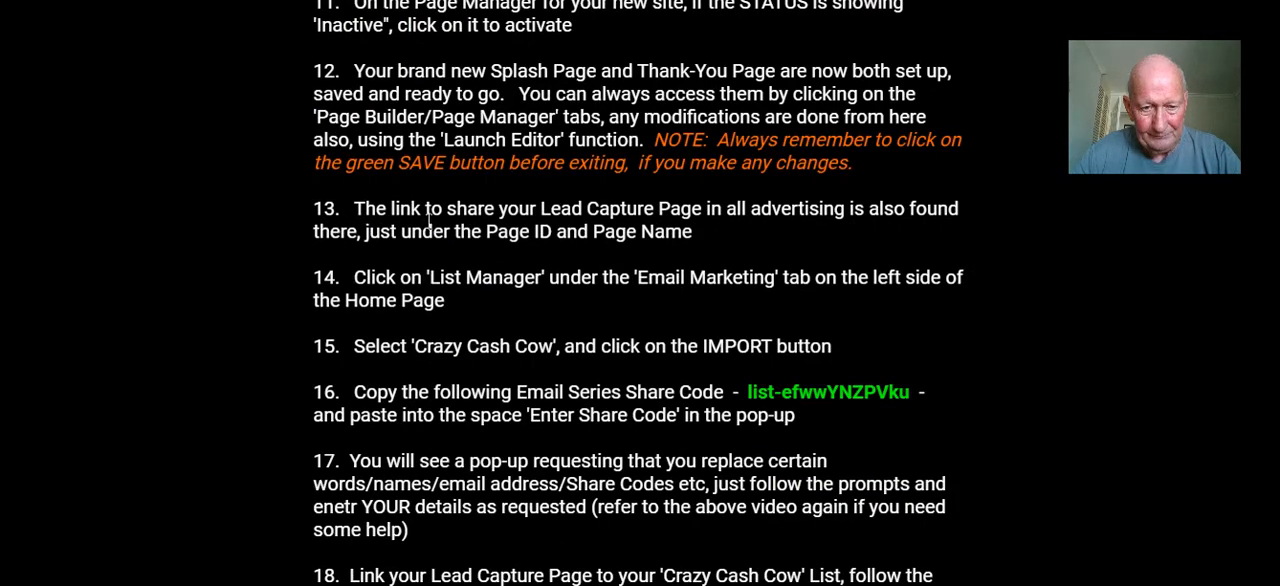
pyautogui.scroll(-1, 428, 222)
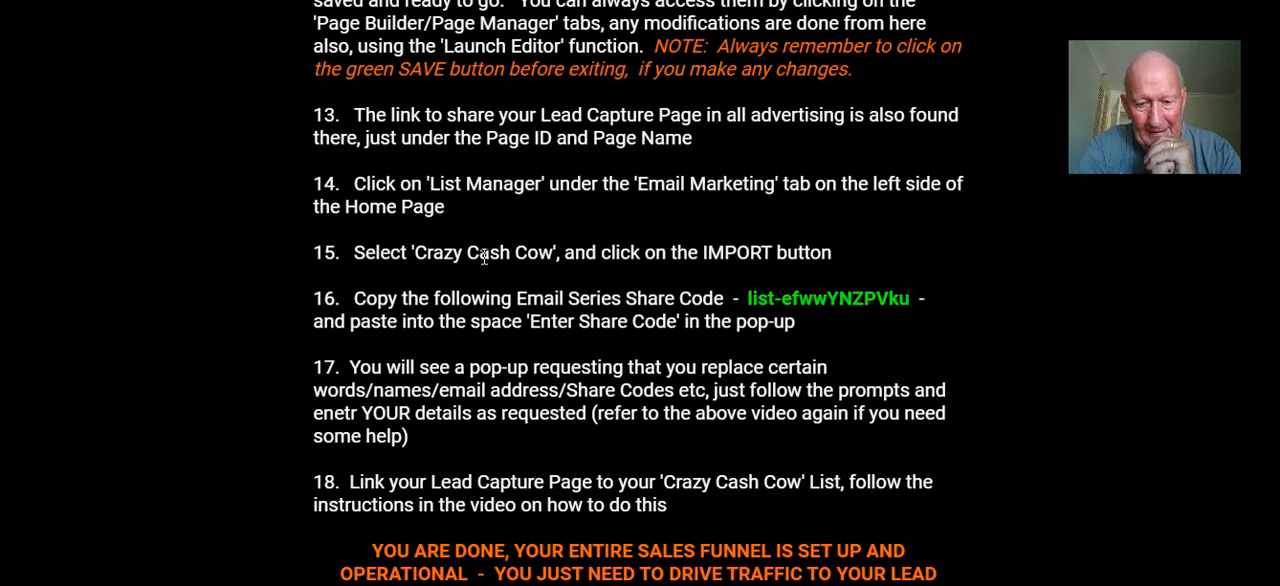
pyautogui.scroll(-3, 490, 259)
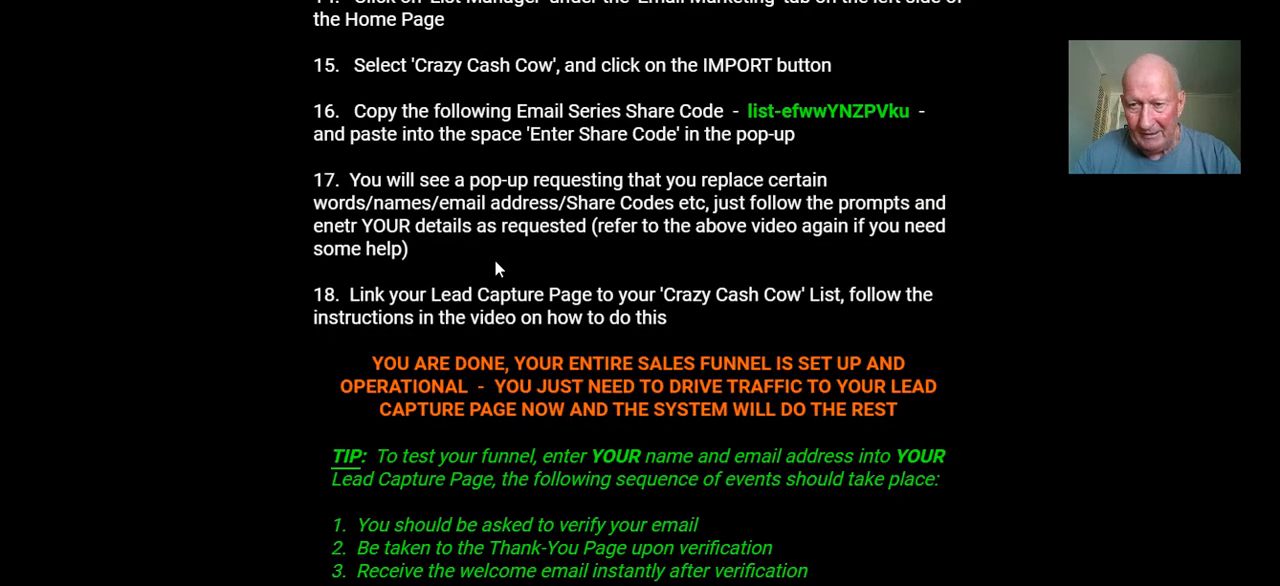
pyautogui.scroll(-2, 494, 259)
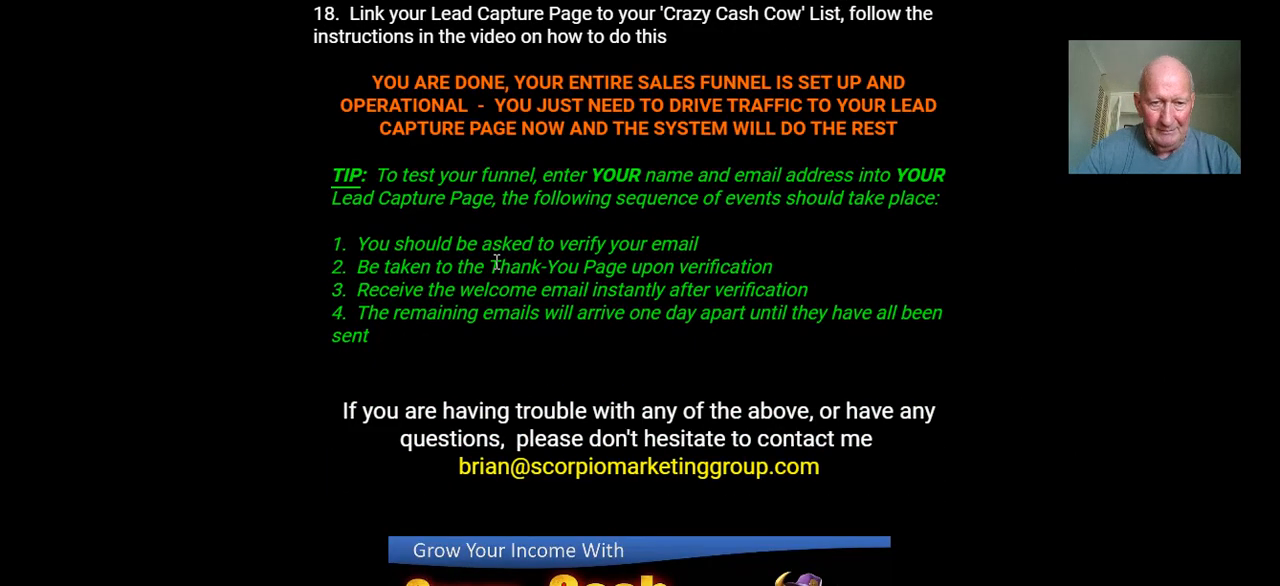
pyautogui.scroll(-2, 496, 262)
pyautogui.scroll(-3, 496, 262)
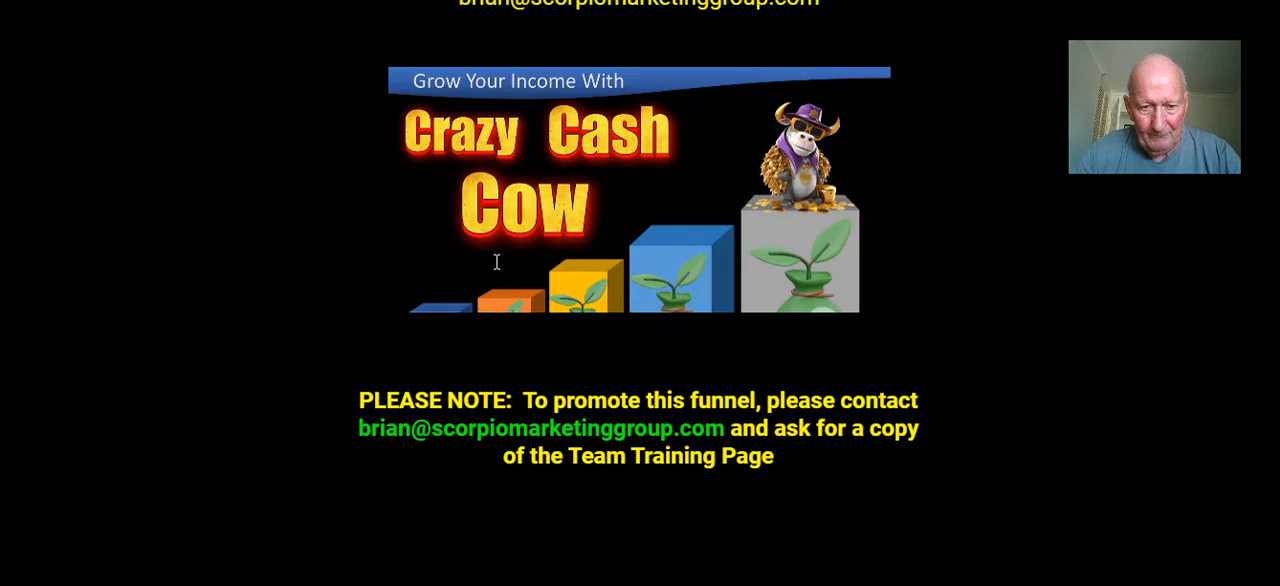
pyautogui.scroll(-1, 494, 264)
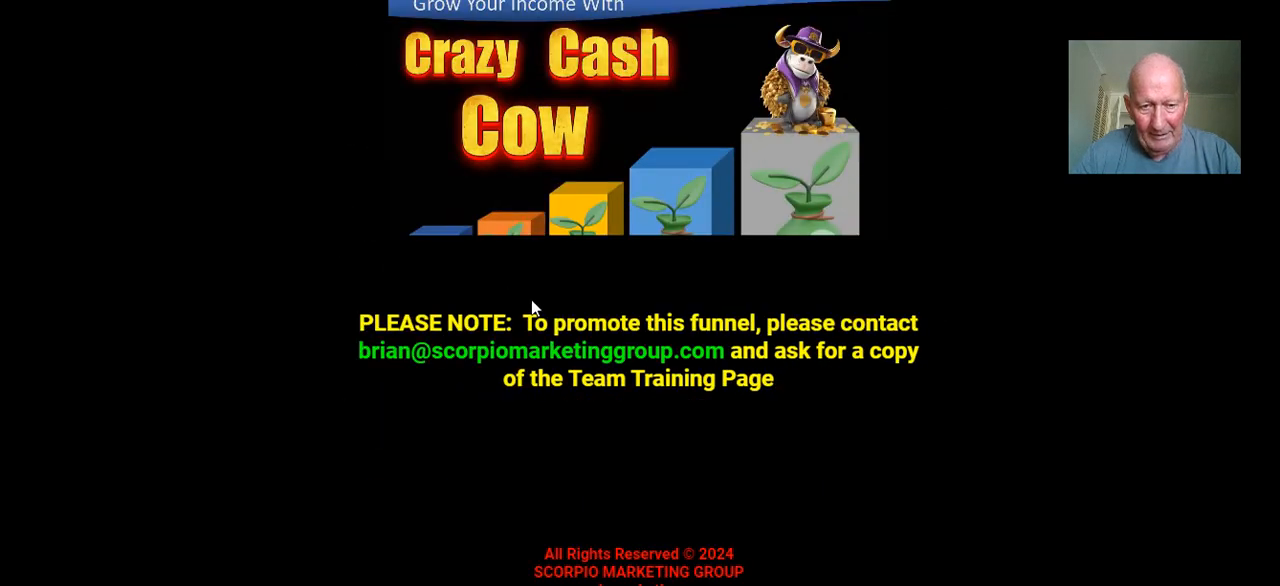
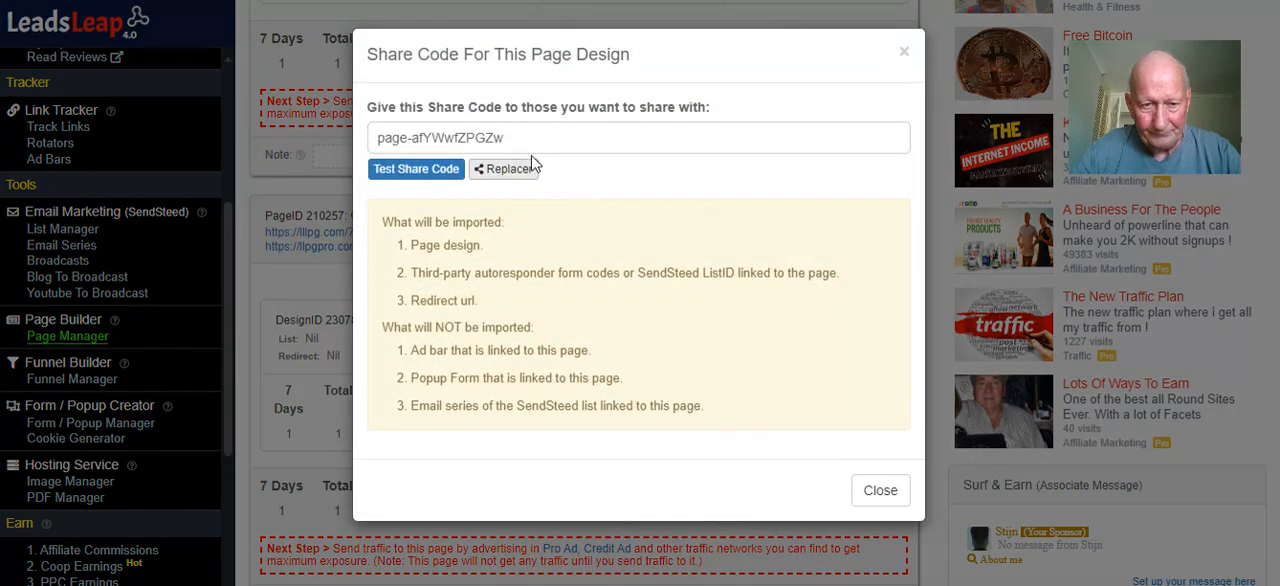
# Copy the share code of the Crazy Cash Cow Team Training Page design and close its share code dialog
pyautogui.moveTo(528, 137); pyautogui.dragTo(374, 140)
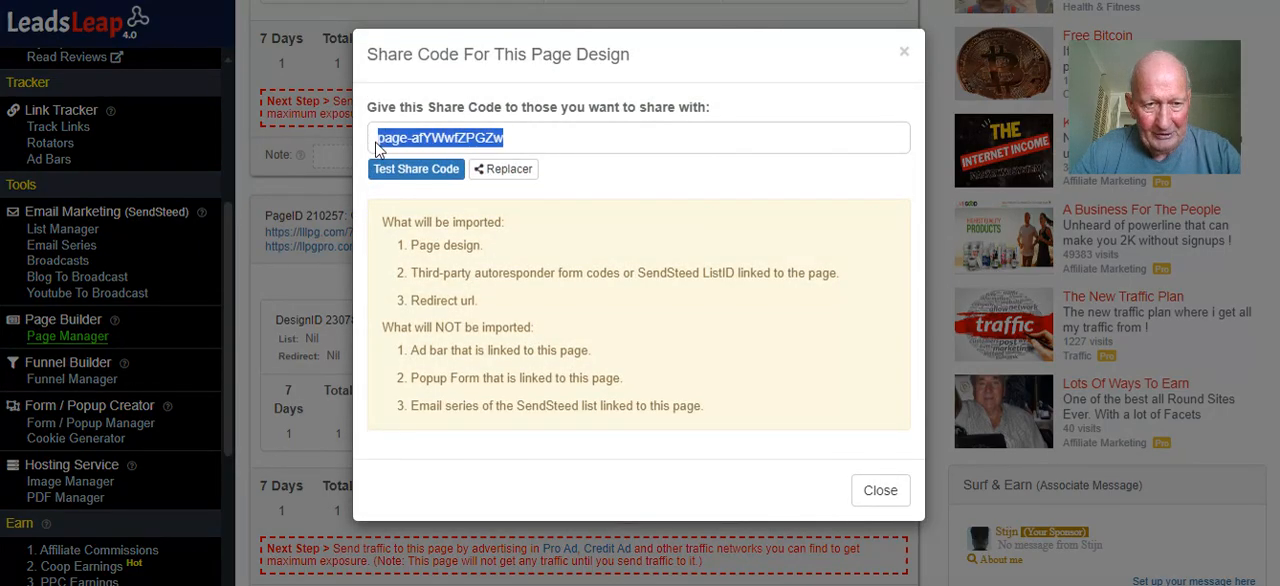
pyautogui.click(405, 106)
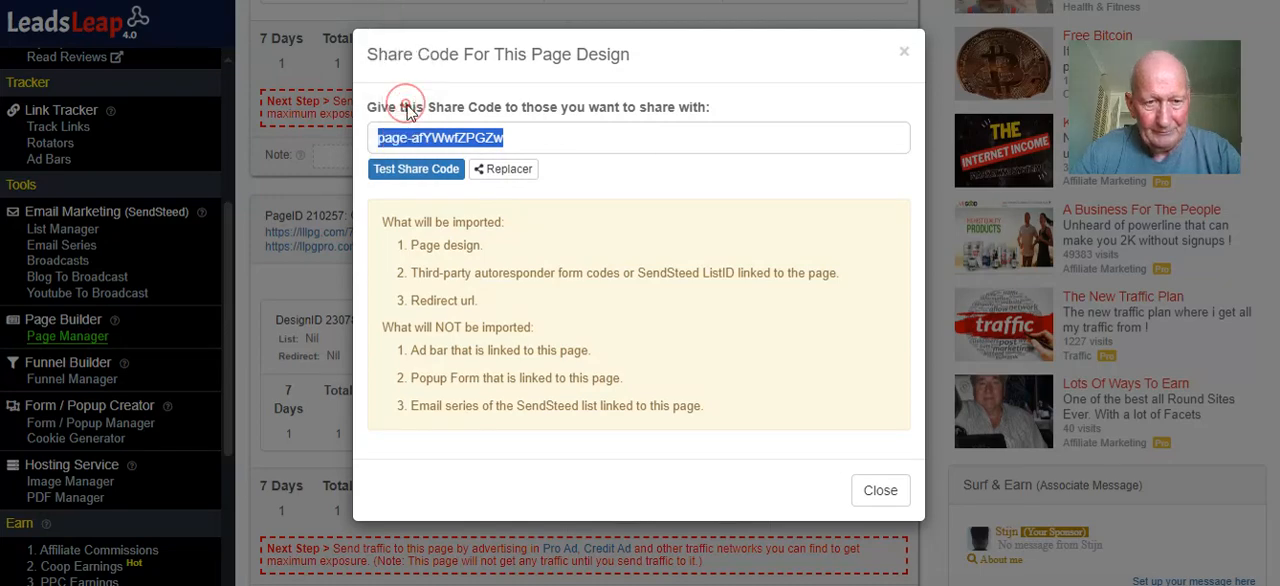
pyautogui.click(873, 489)
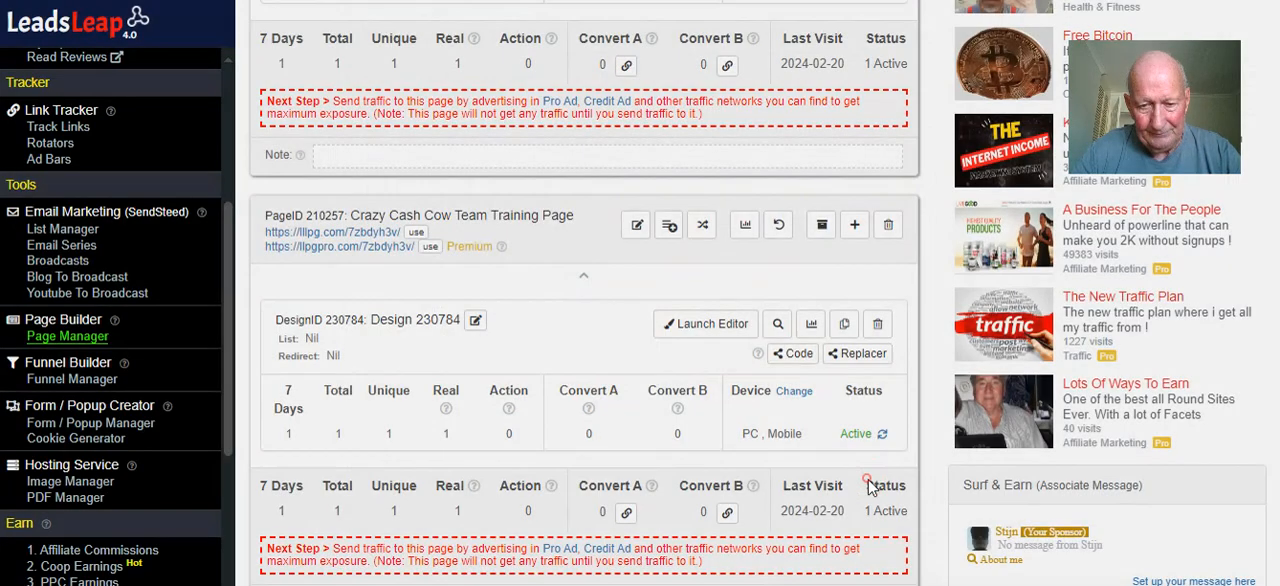
# Add a new page campaign named "Crazy Cash Cow Team Training Page Test"
pyautogui.scroll(5, 305, 275)
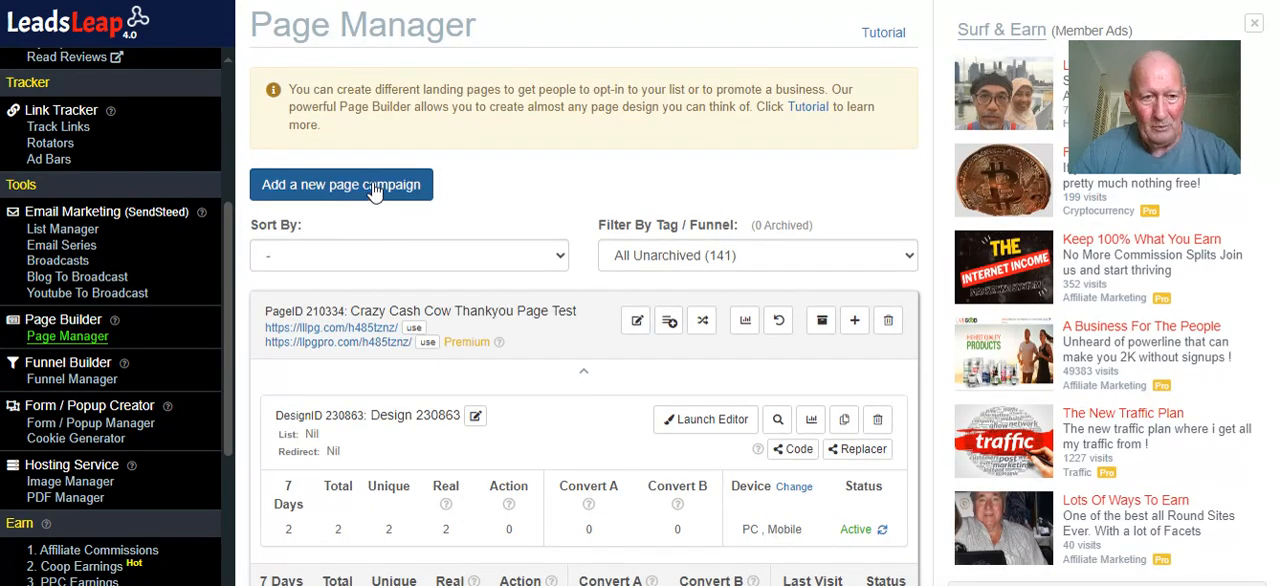
pyautogui.click(376, 189)
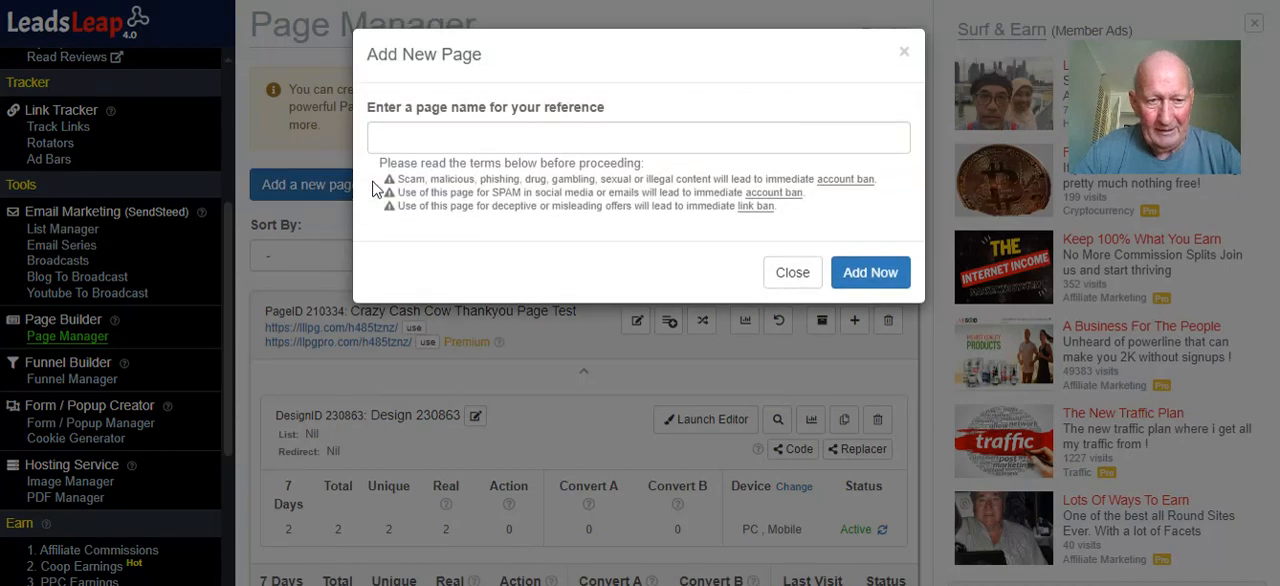
pyautogui.click(429, 138)
pyautogui.write('cr')
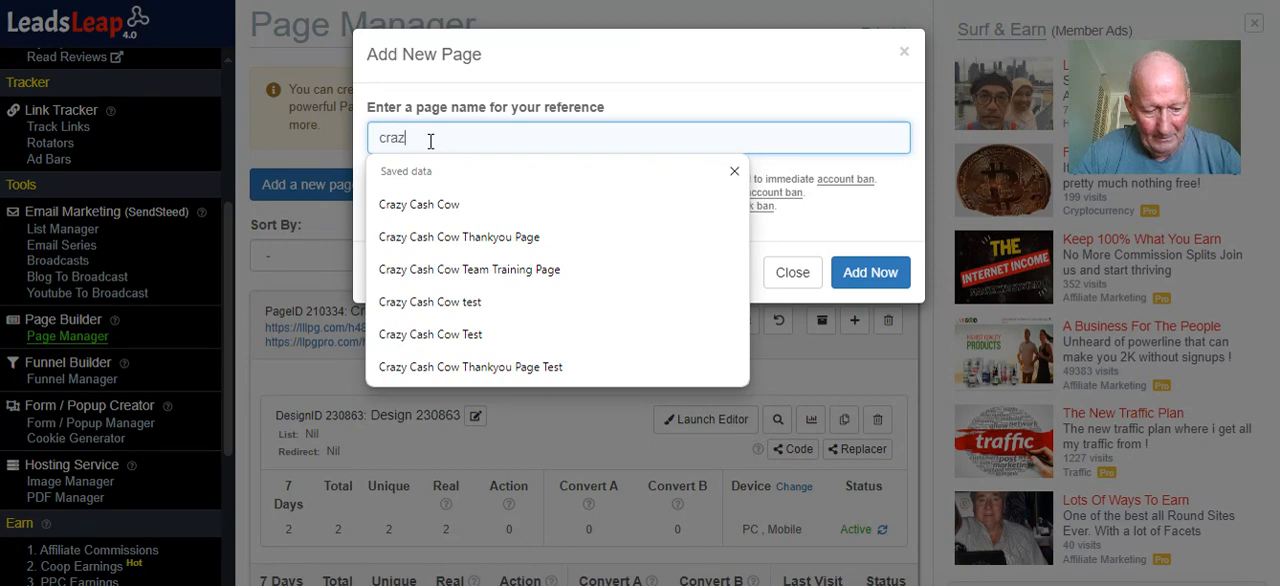
pyautogui.write('az')
pyautogui.click(454, 269)
pyautogui.click(656, 136)
pyautogui.write('Test')
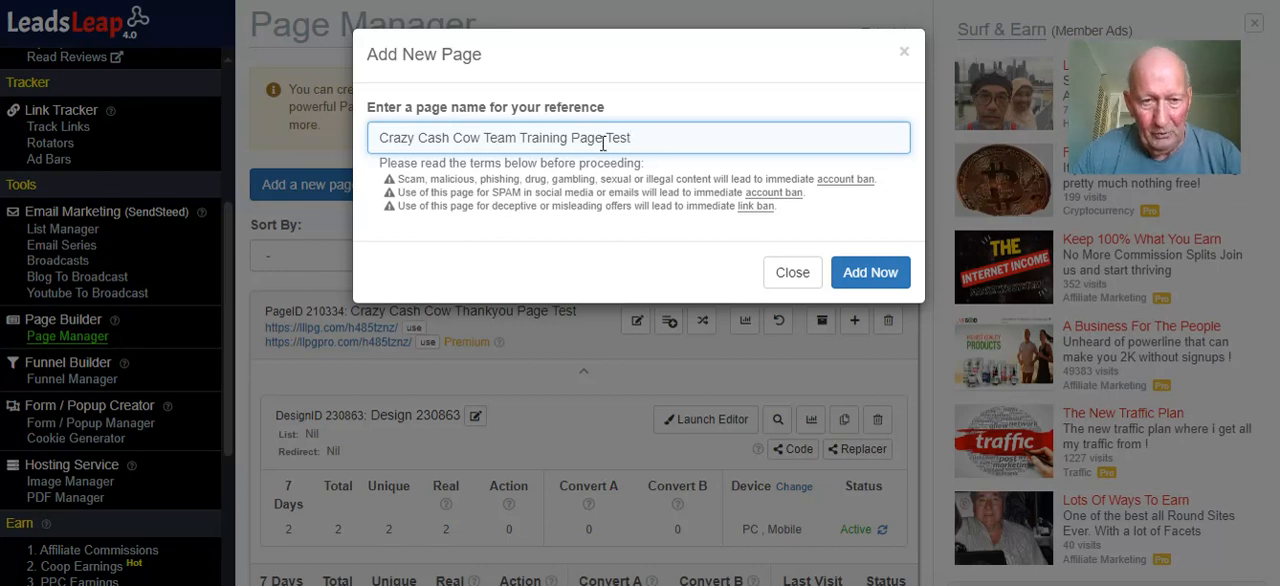
pyautogui.moveTo(603, 140); pyautogui.dragTo(372, 140)
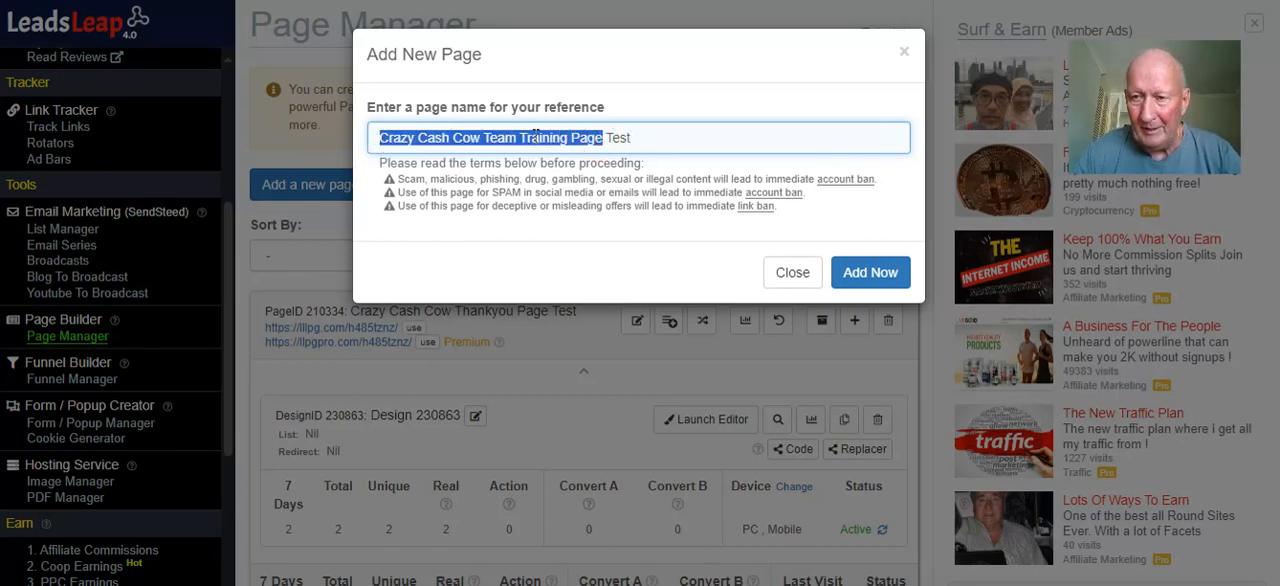
pyautogui.click(868, 273)
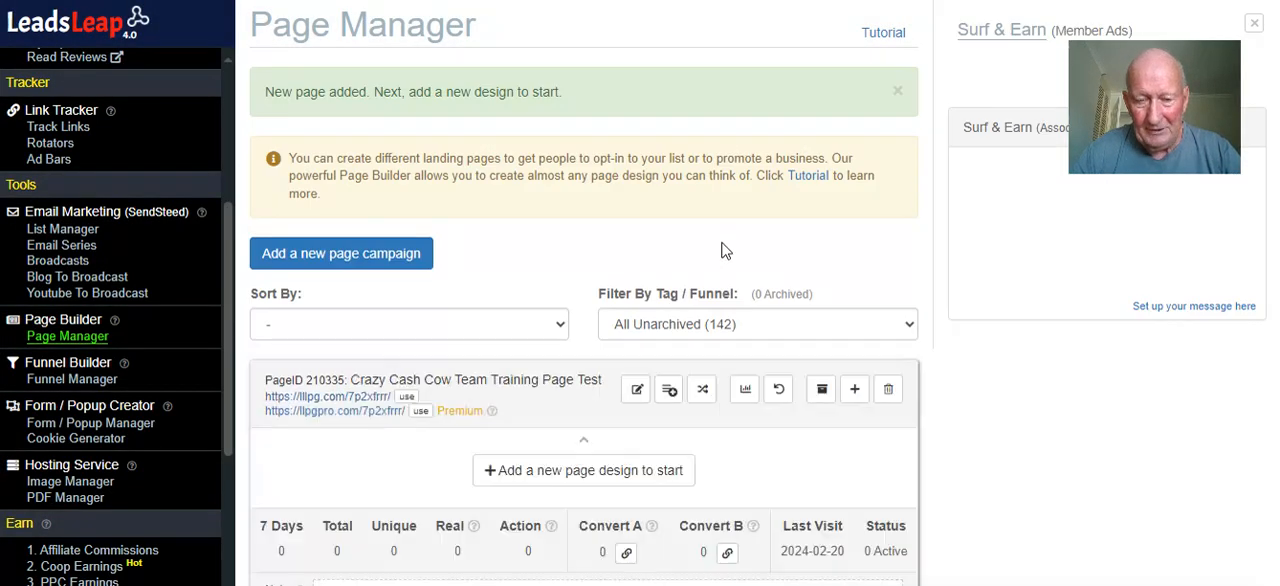
# Start importing a page design into the Team Training Page Test campaign using the copied share code
pyautogui.scroll(-2, 700, 250)
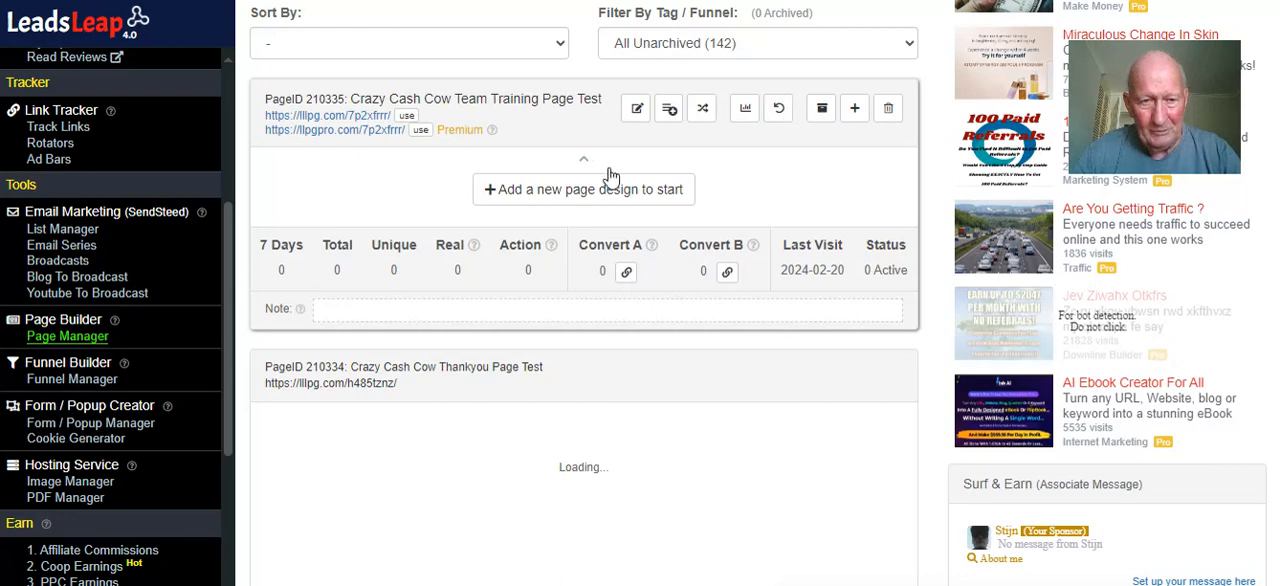
pyautogui.click(585, 191)
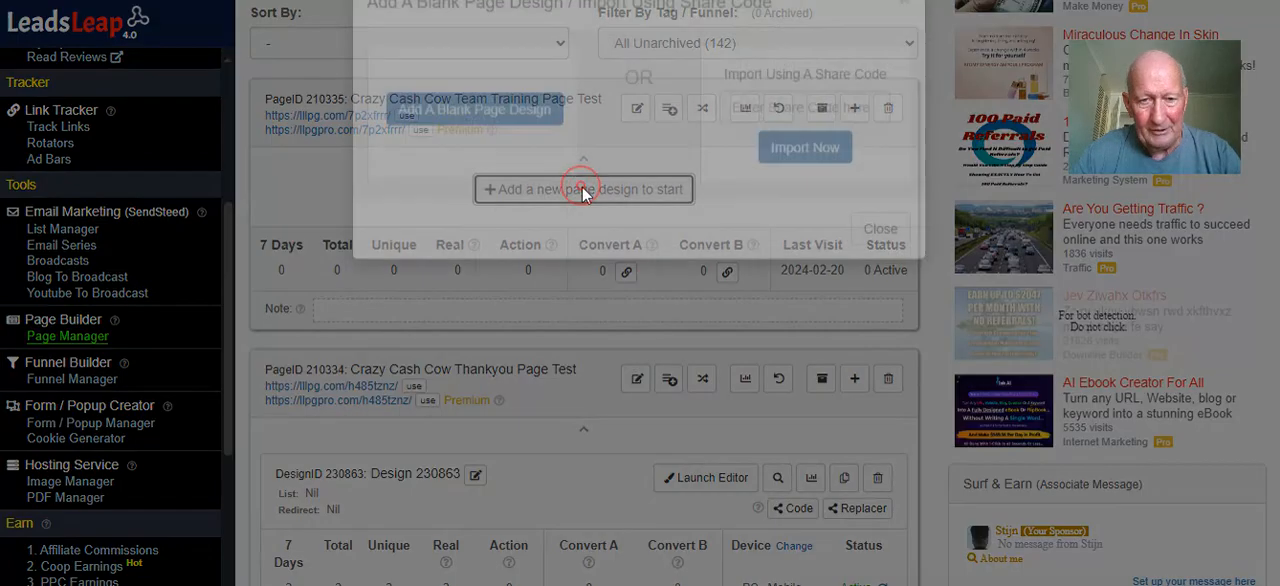
pyautogui.rightClick(750, 163)
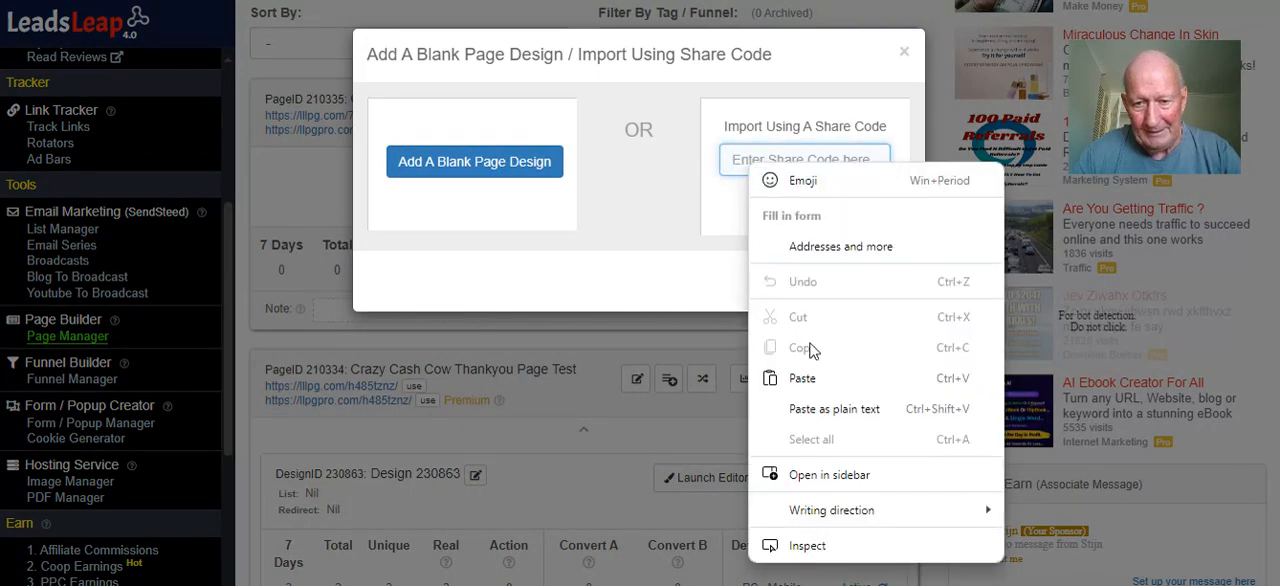
pyautogui.click(812, 374)
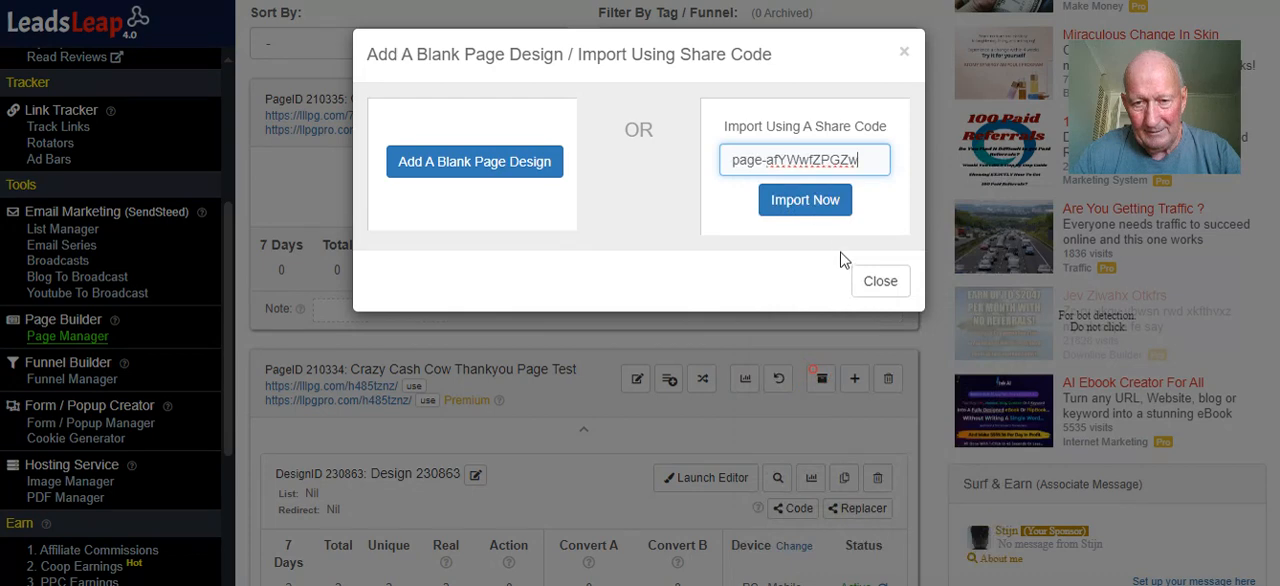
pyautogui.click(810, 202)
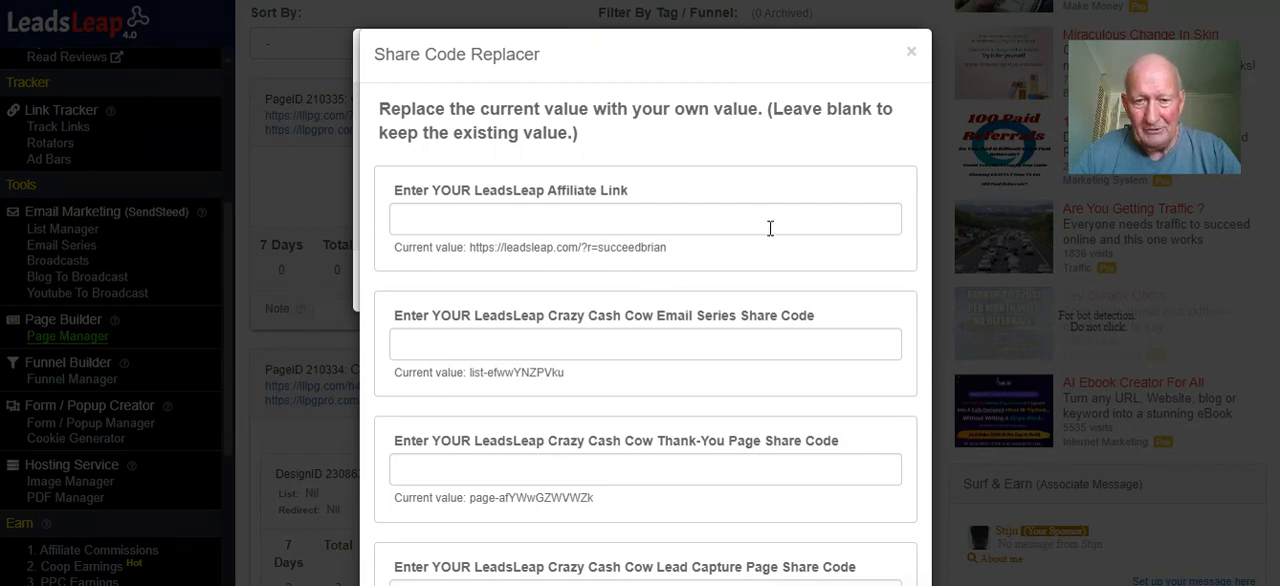
# Enter a best email address in the Share Code Replacer, leave the other replacement values blank, and cancel the import
pyautogui.scroll(-3, 770, 228)
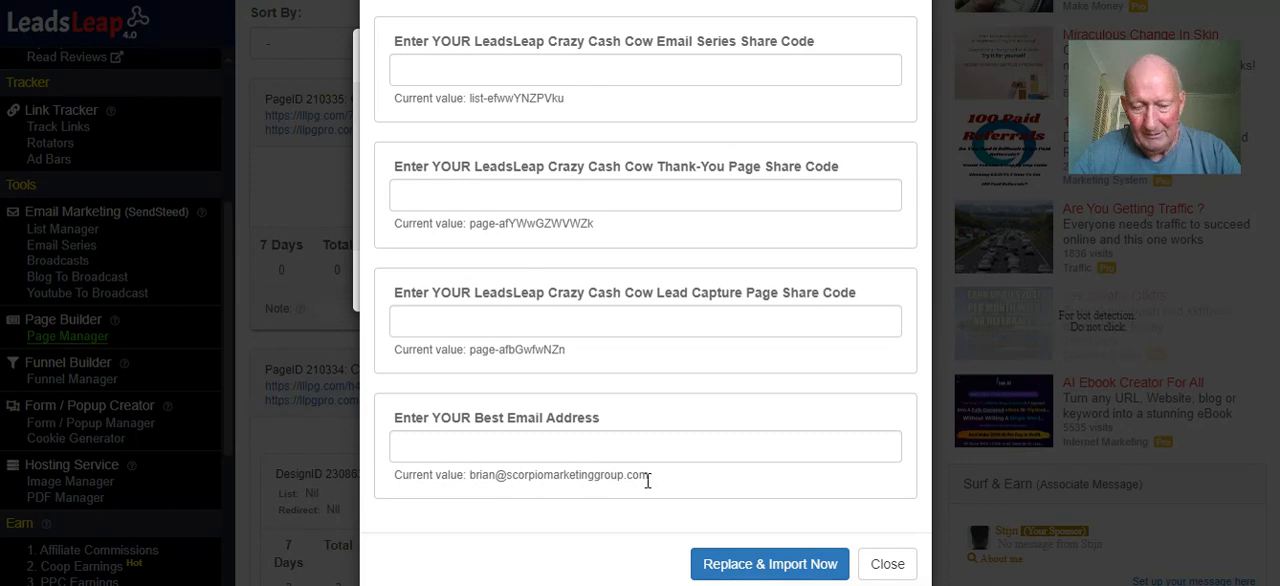
pyautogui.click(565, 445)
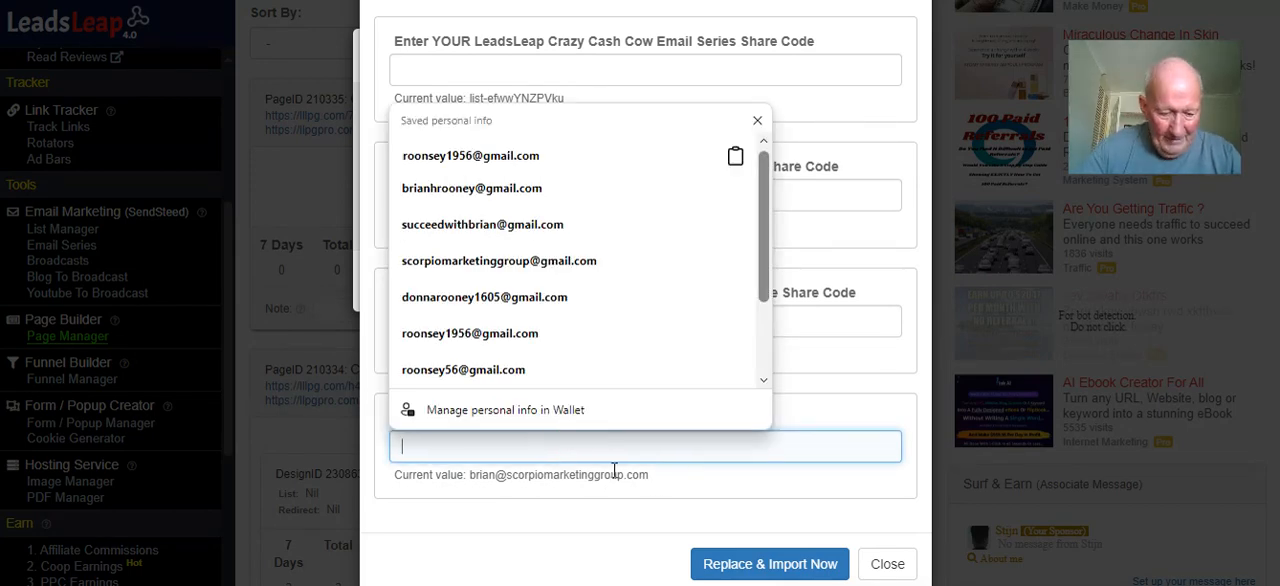
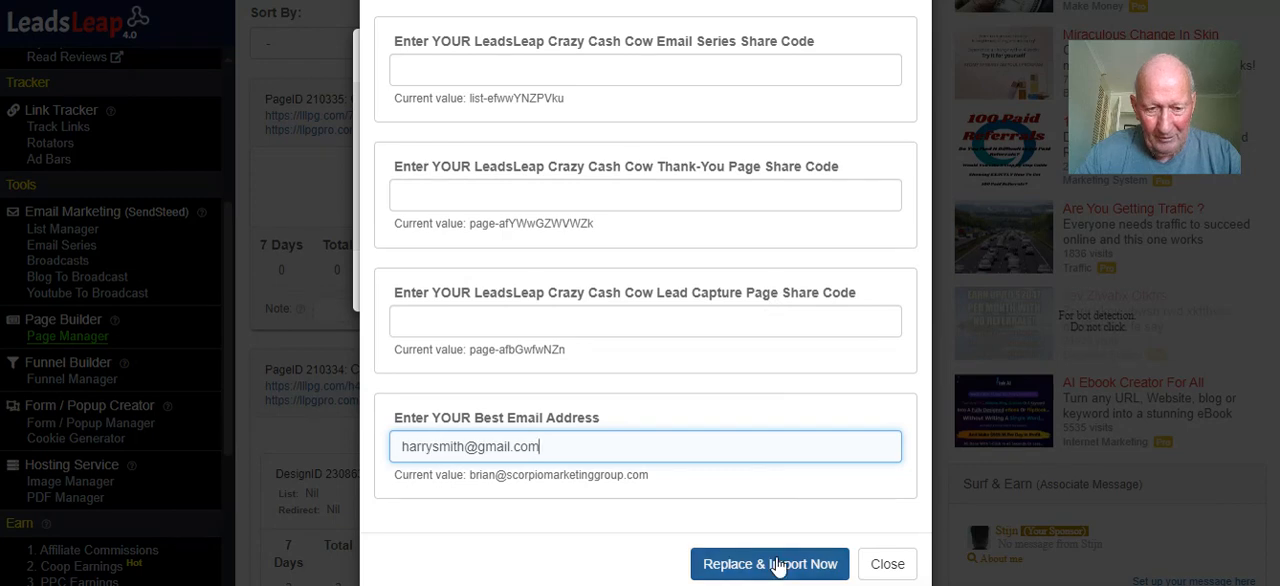
pyautogui.click(880, 566)
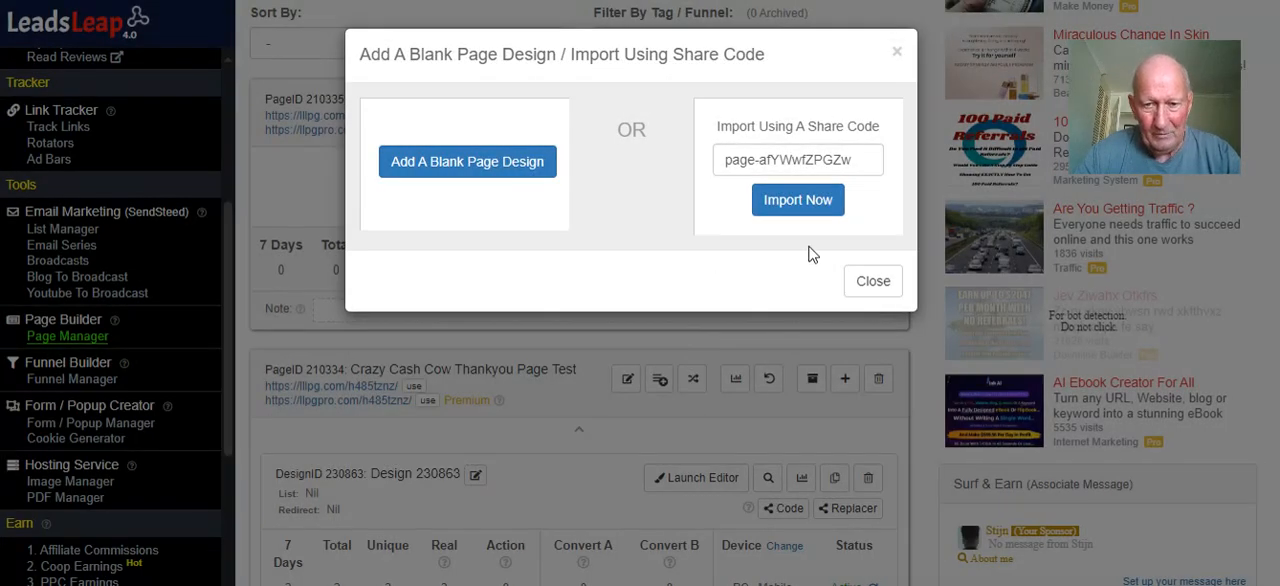
pyautogui.click(868, 284)
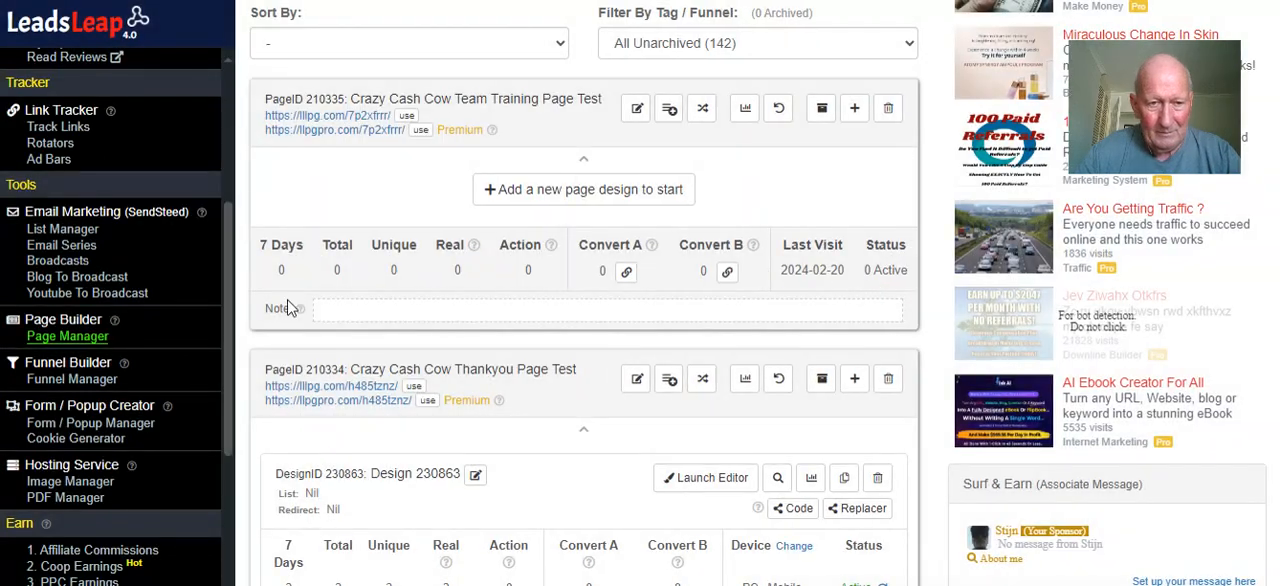
# Look through the existing Crazy Cash Cow page campaigns, comparing the lead capture, thank-you and team training pages
pyautogui.scroll(-10, 280, 280)
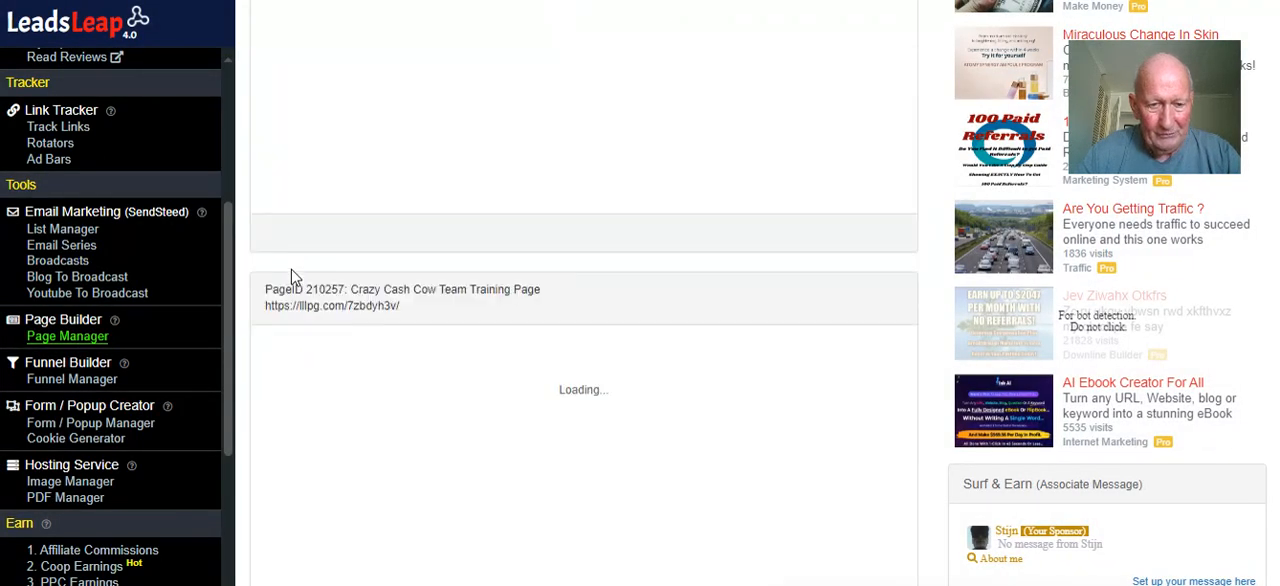
pyautogui.scroll(-7, 303, 250)
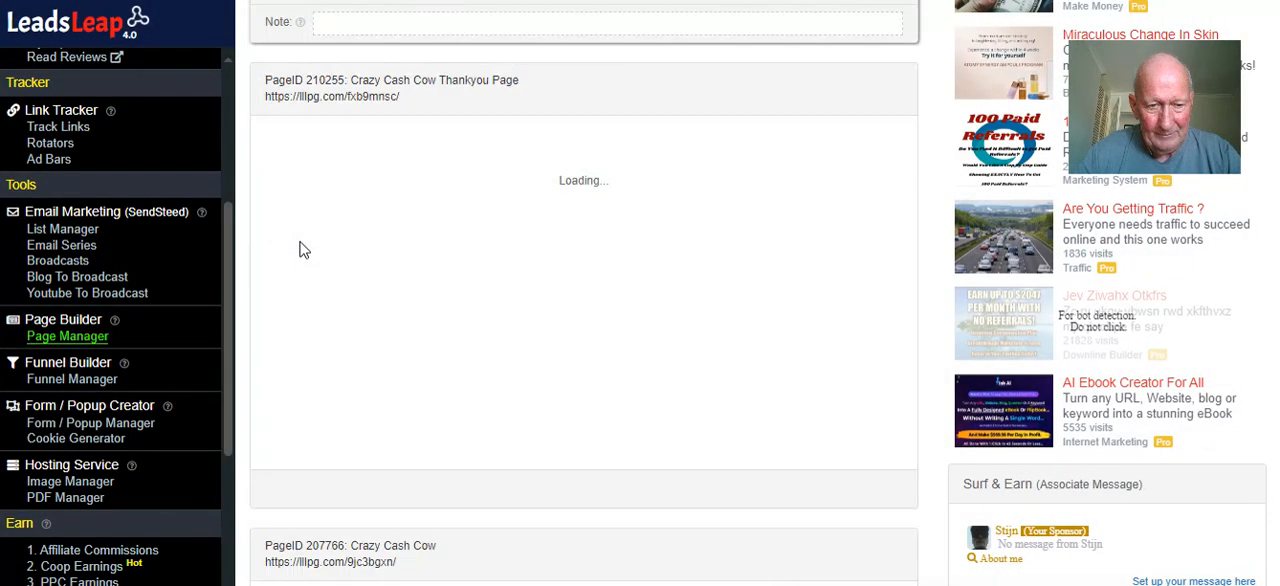
pyautogui.scroll(-5, 305, 250)
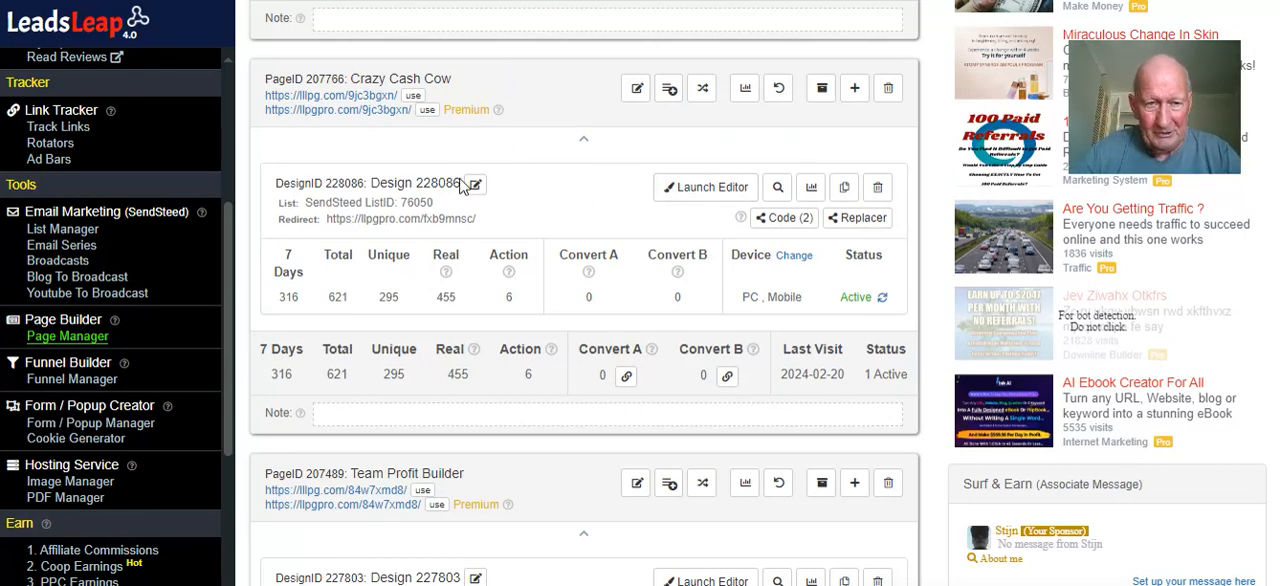
pyautogui.scroll(2, 465, 147)
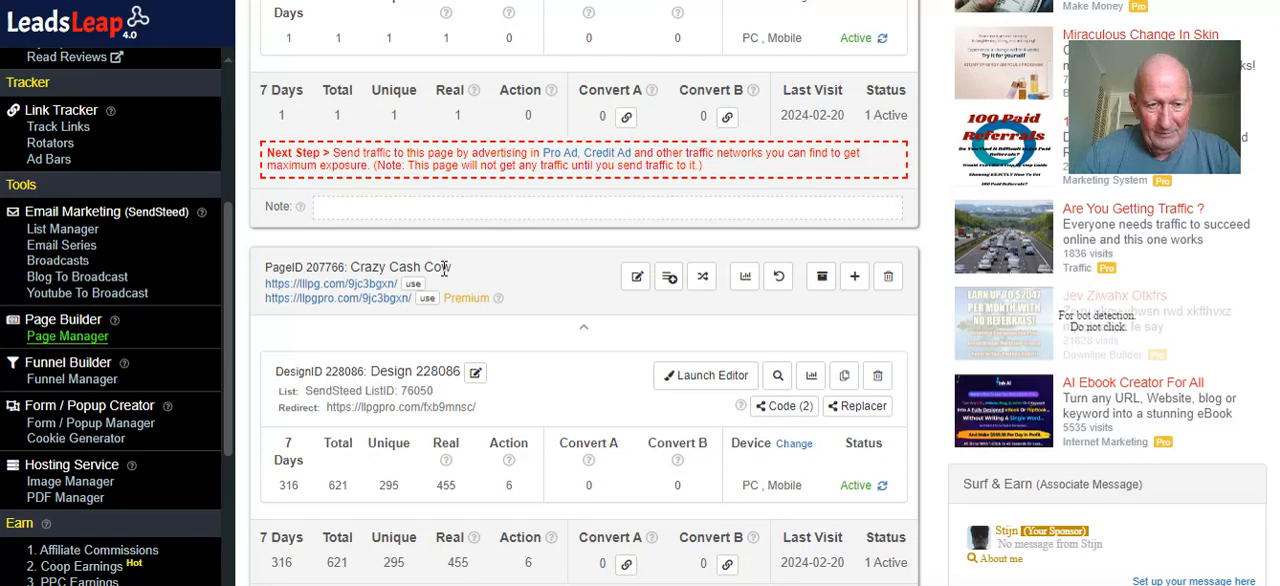
pyautogui.scroll(3, 450, 267)
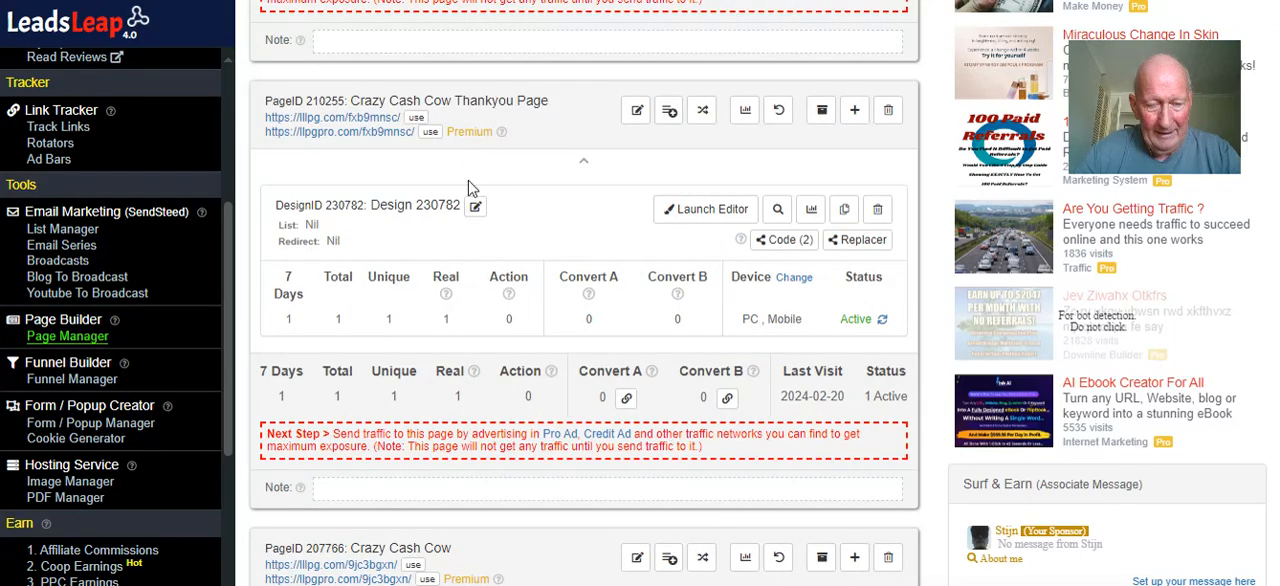
pyautogui.scroll(3, 475, 163)
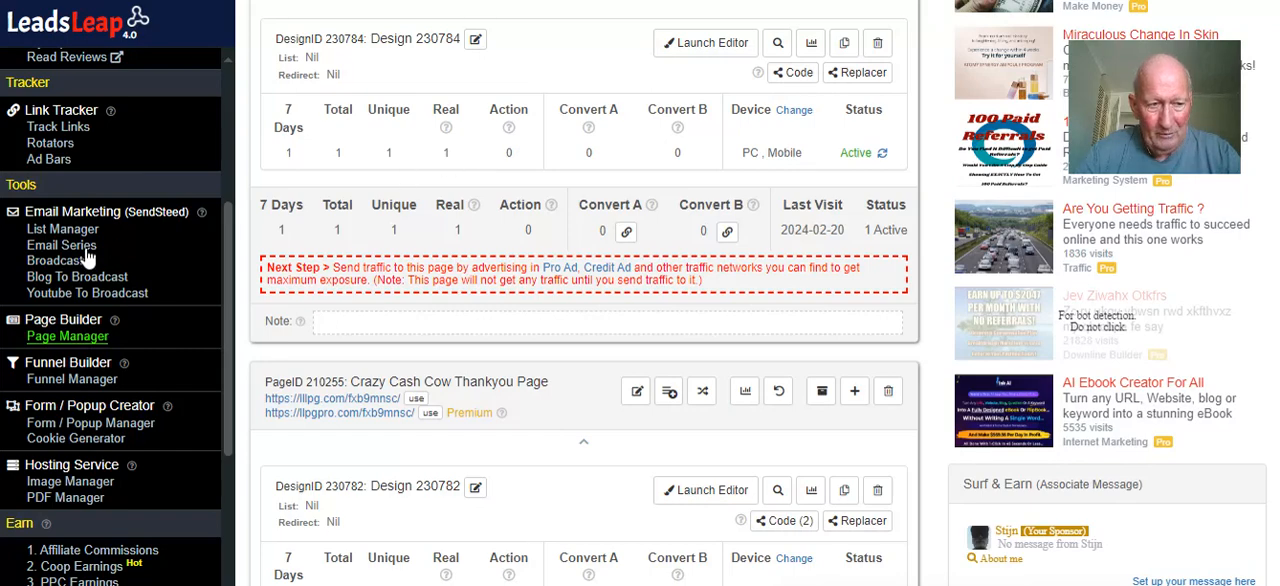
pyautogui.scroll(-6, 718, 306)
pyautogui.scroll(-3, 730, 290)
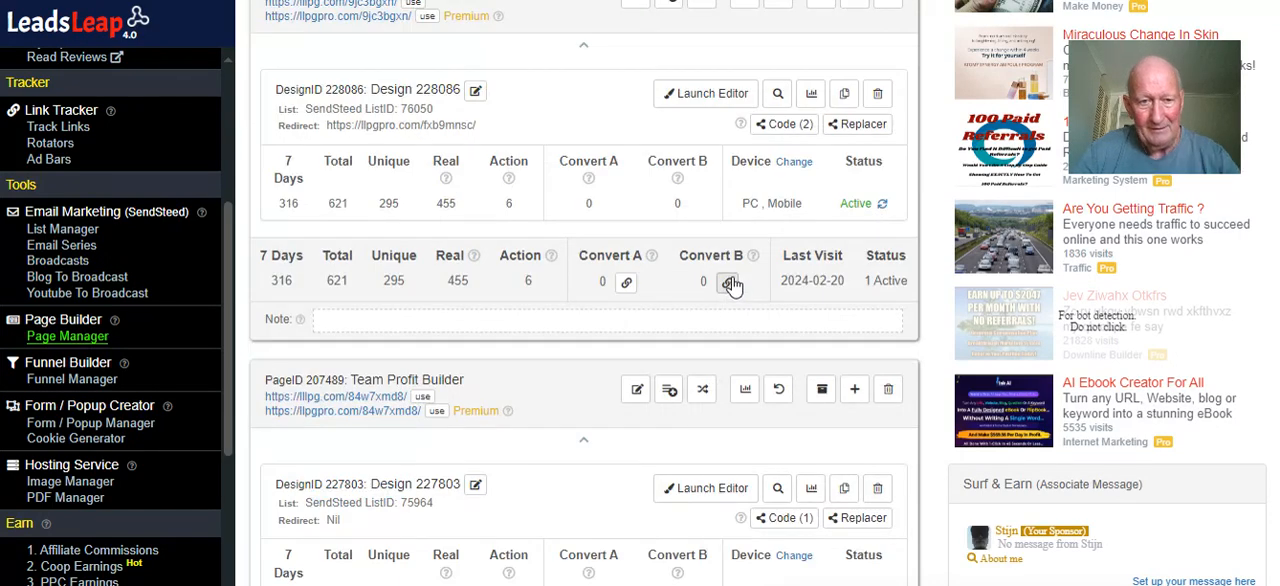
# Copy the share code of the original Crazy Cash Cow lead capture page design and close its share code dialog
pyautogui.scroll(2, 743, 238)
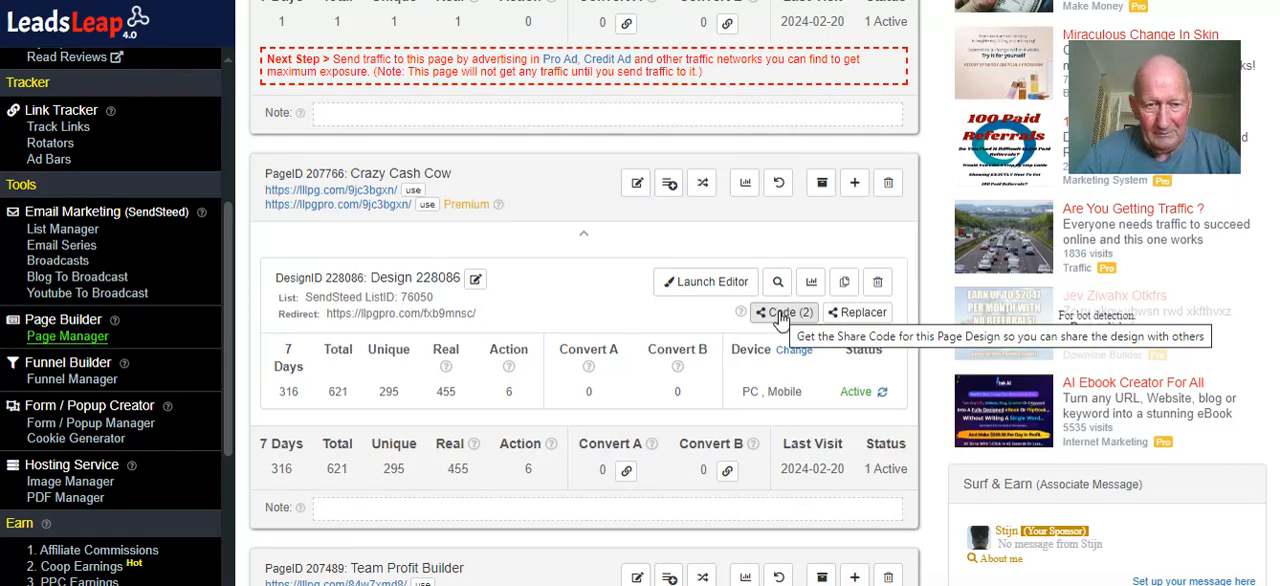
pyautogui.click(779, 313)
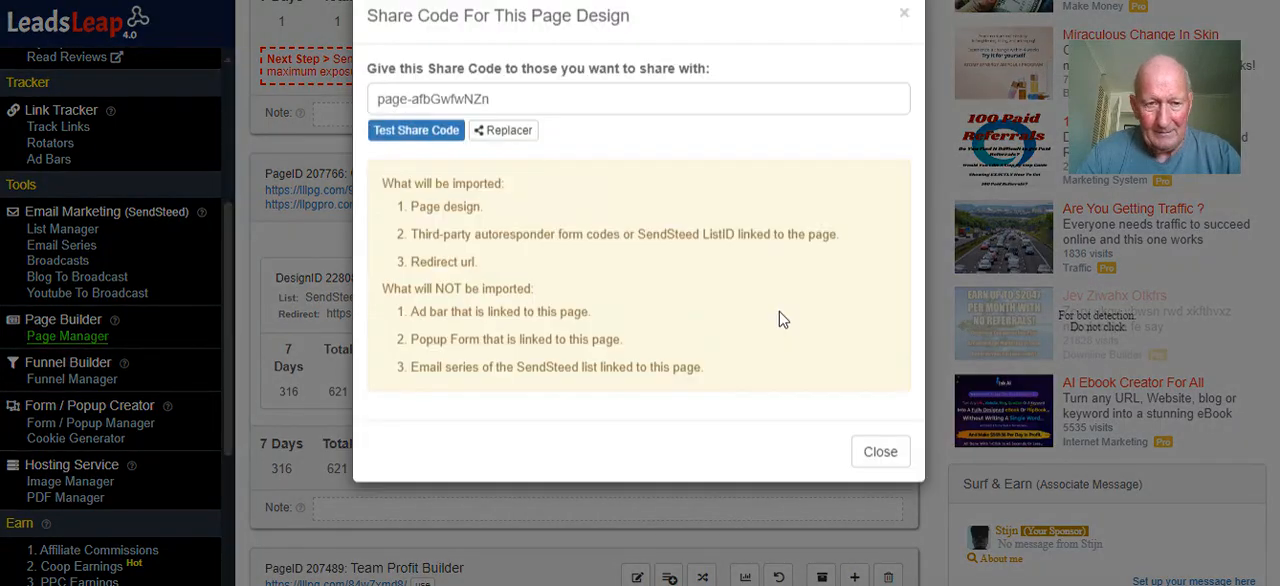
pyautogui.moveTo(493, 141); pyautogui.dragTo(380, 140)
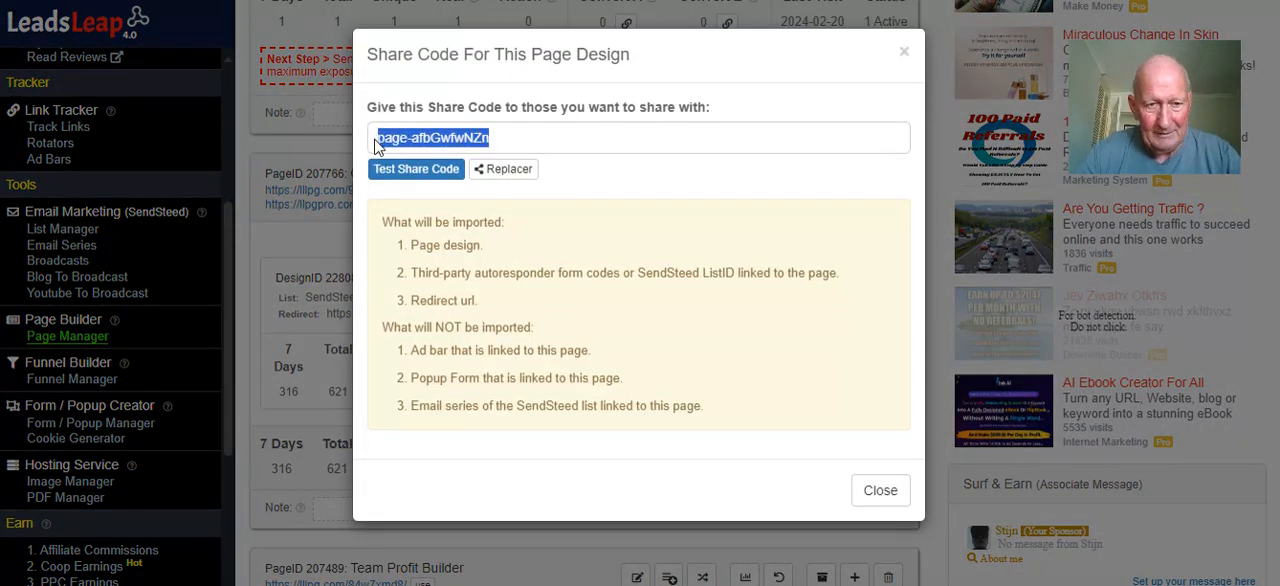
pyautogui.rightClick(392, 141)
pyautogui.click(436, 151)
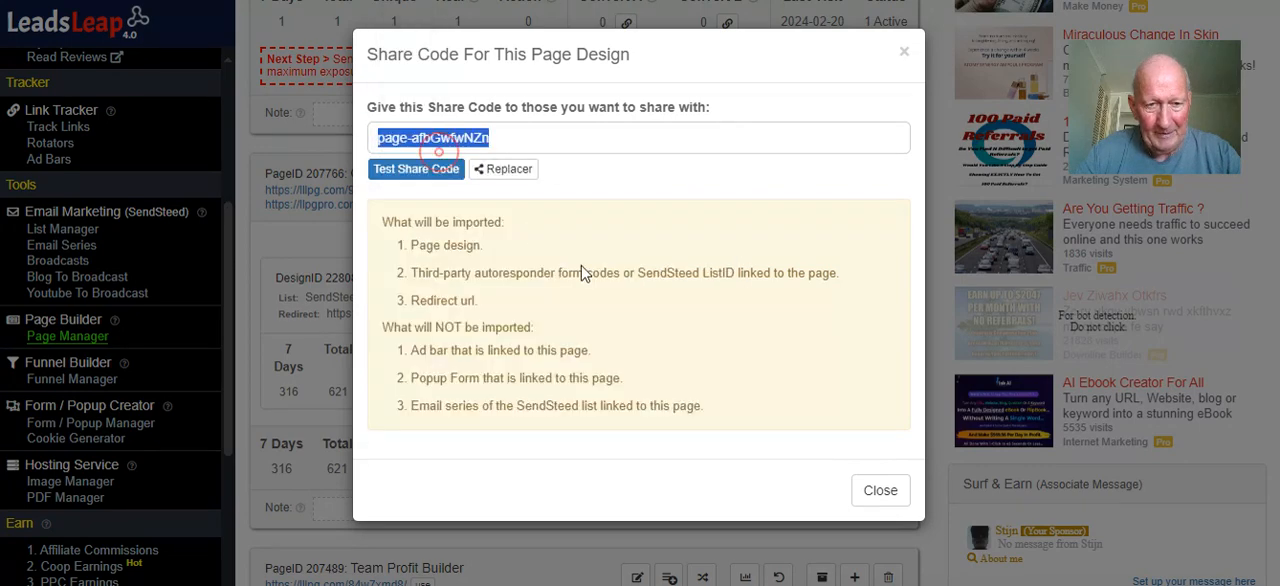
pyautogui.click(868, 489)
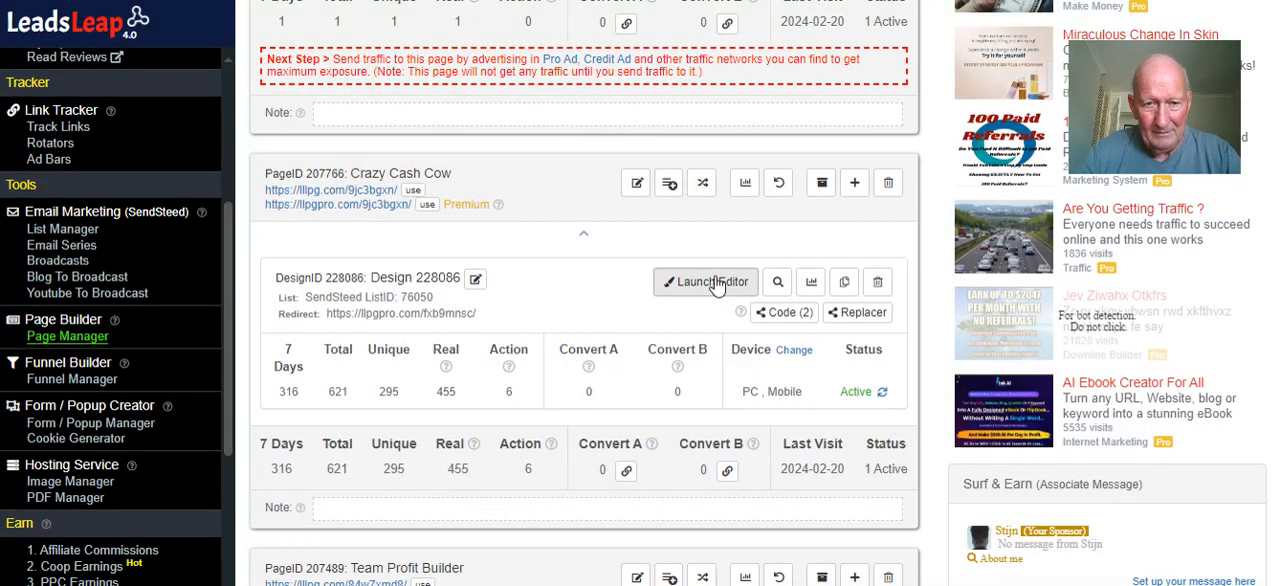
pyautogui.scroll(1, 440, 266)
pyautogui.scroll(15, 437, 266)
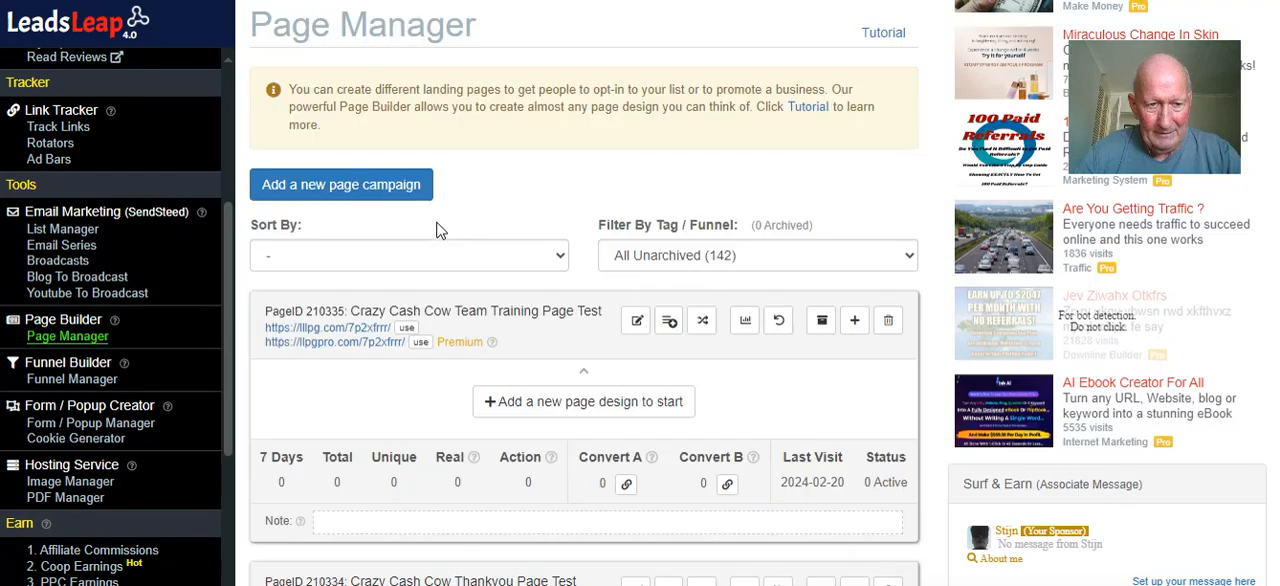
pyautogui.scroll(-1, 493, 255)
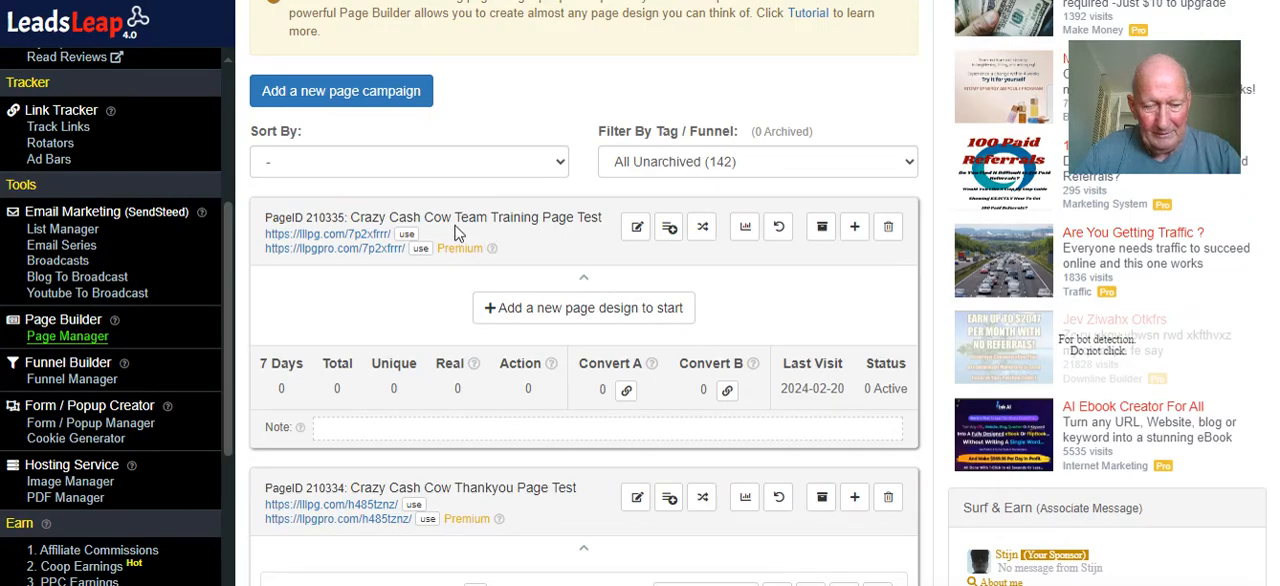
pyautogui.click(580, 308)
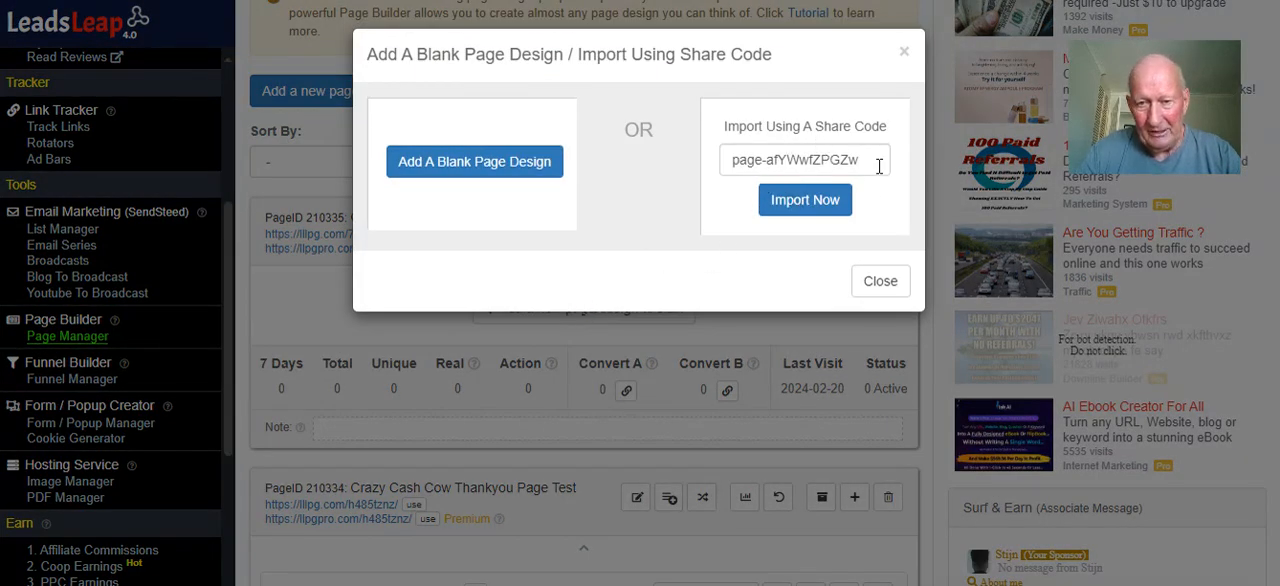
pyautogui.click(822, 200)
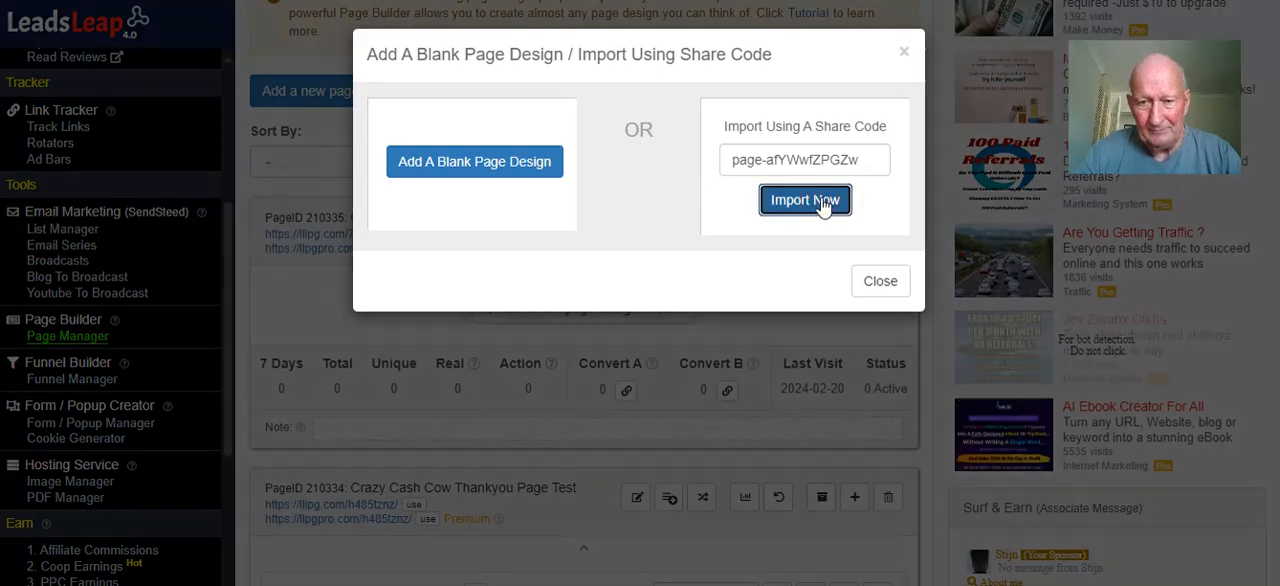
pyautogui.scroll(-3, 655, 247)
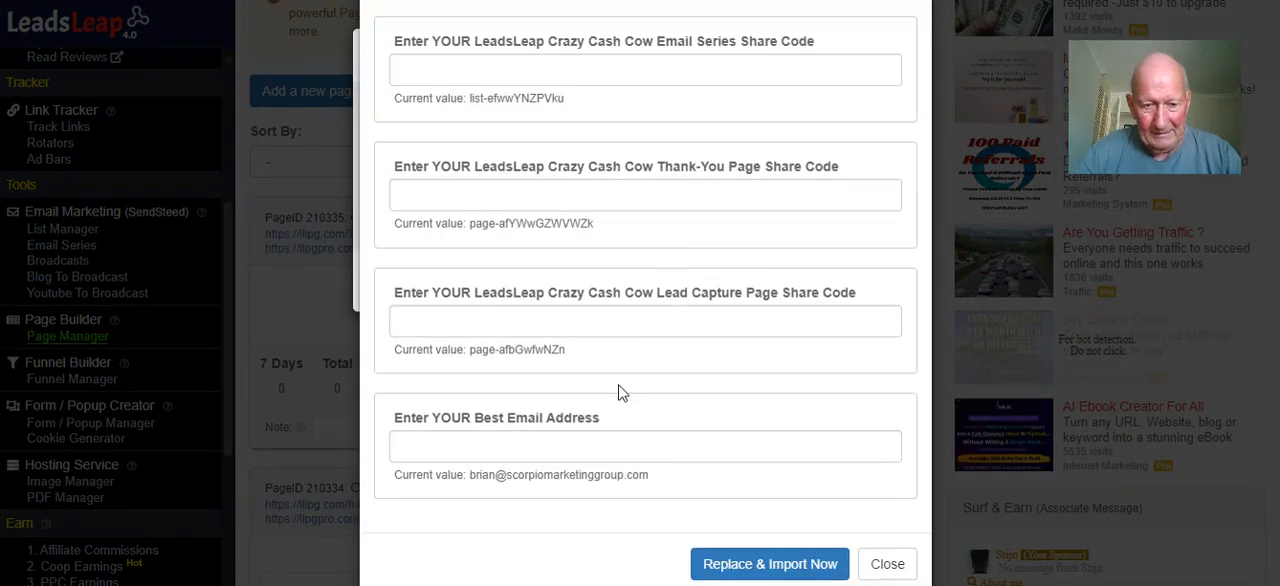
# Enter the example member's best email address as its replacement value in the Share Code Replacer
pyautogui.click(570, 450)
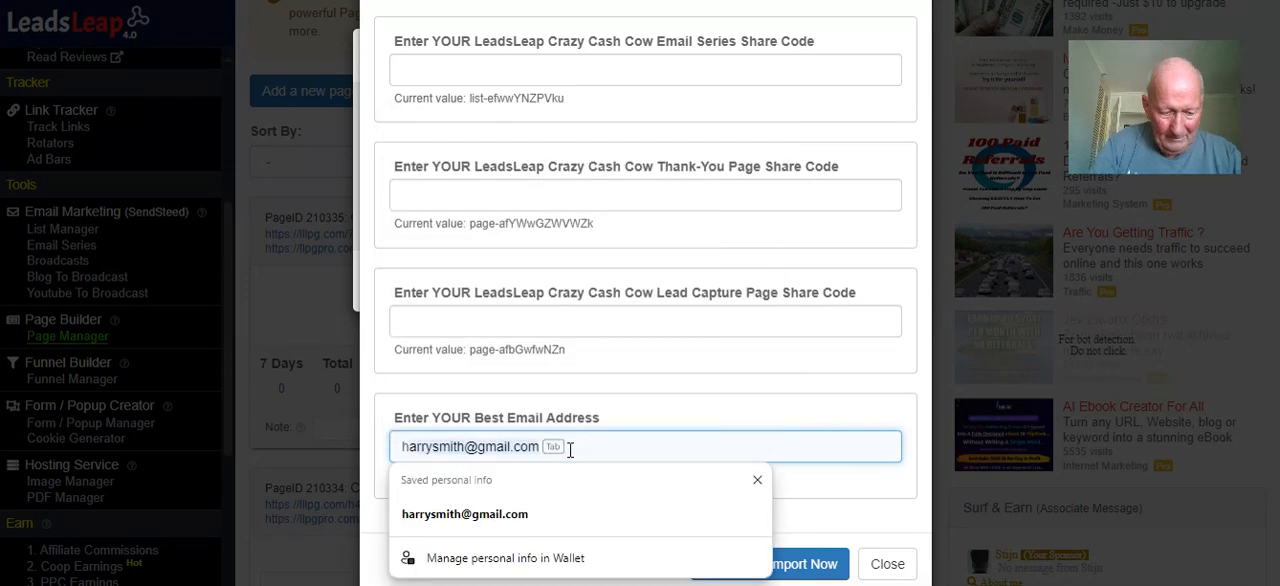
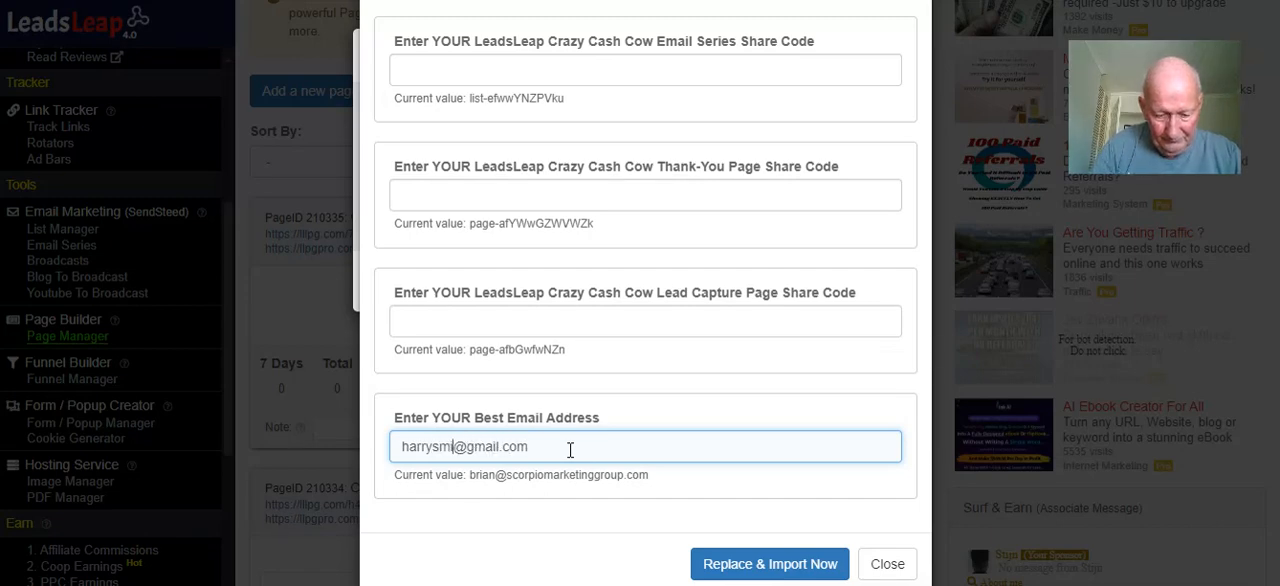
pyautogui.click(474, 320)
pyautogui.rightClick(474, 320)
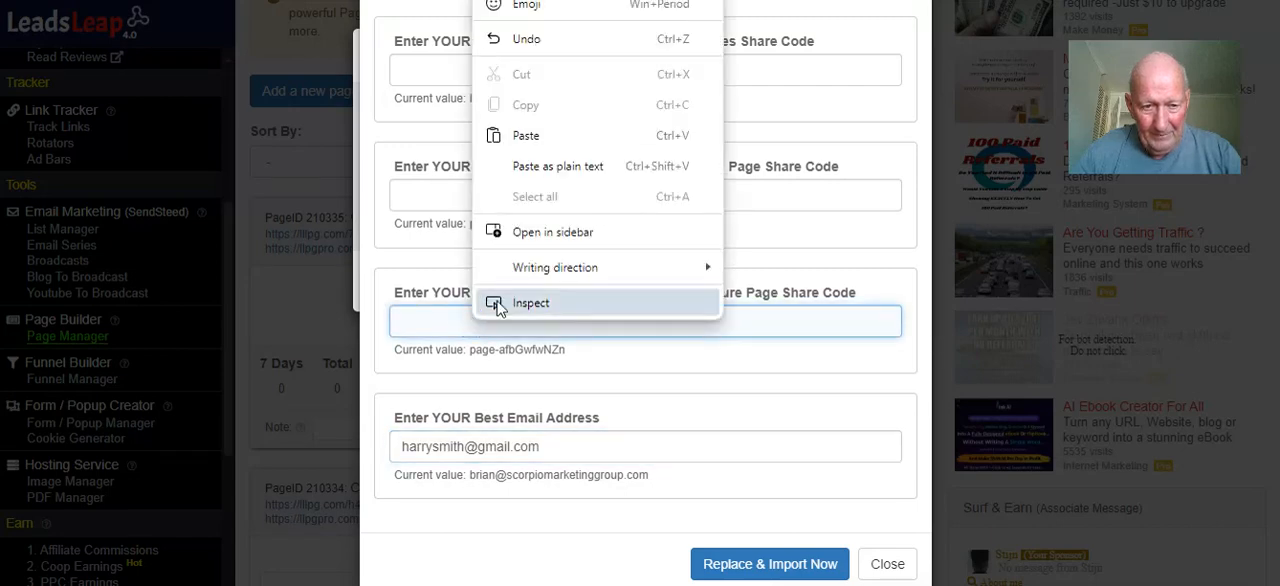
pyautogui.click(526, 136)
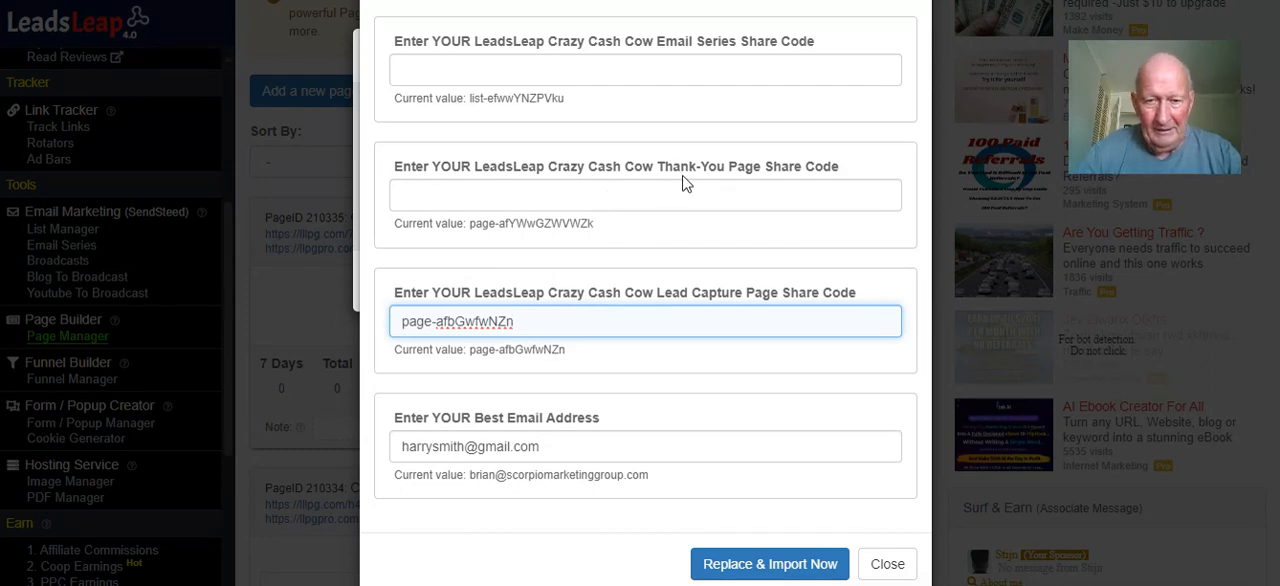
pyautogui.scroll(1, 690, 81)
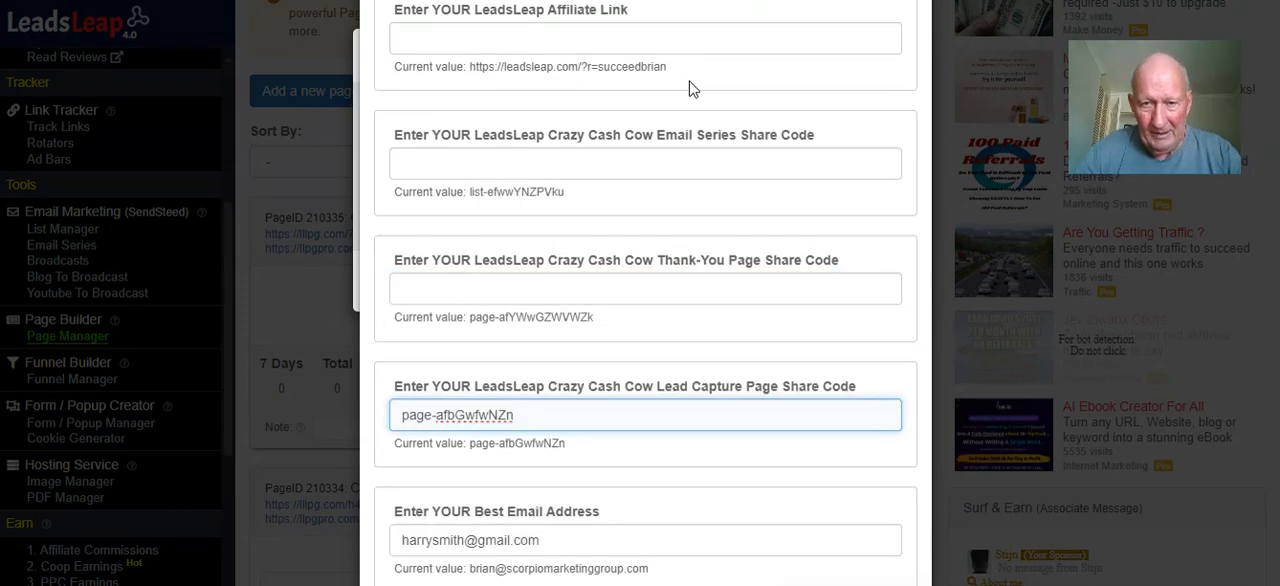
pyautogui.moveTo(596, 316); pyautogui.dragTo(519, 316)
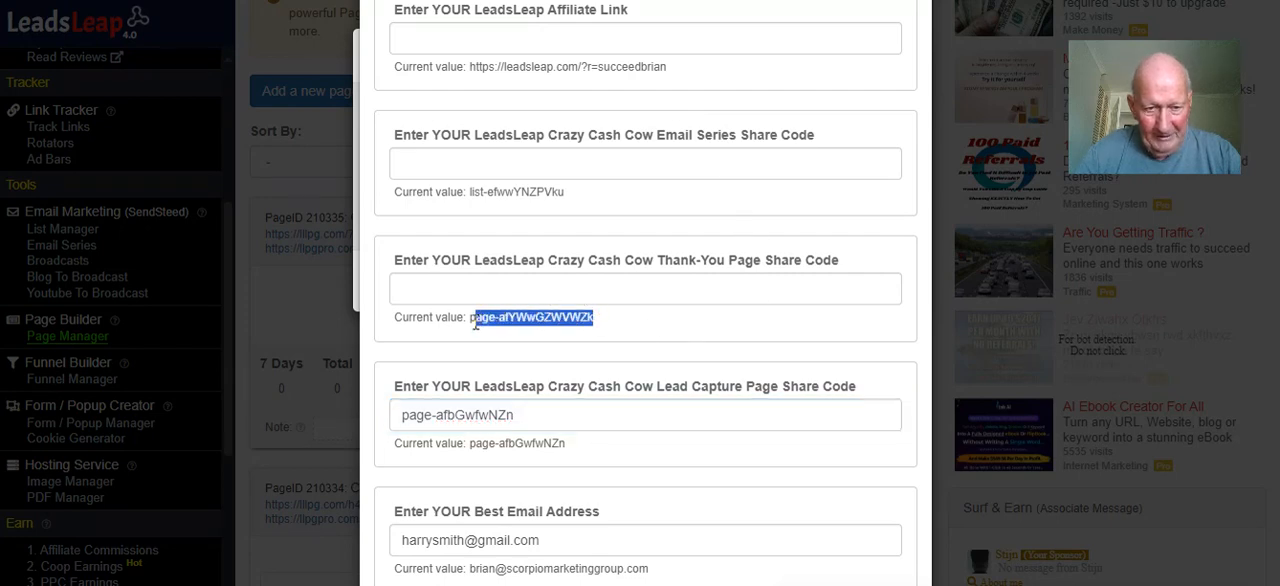
pyautogui.rightClick(485, 330)
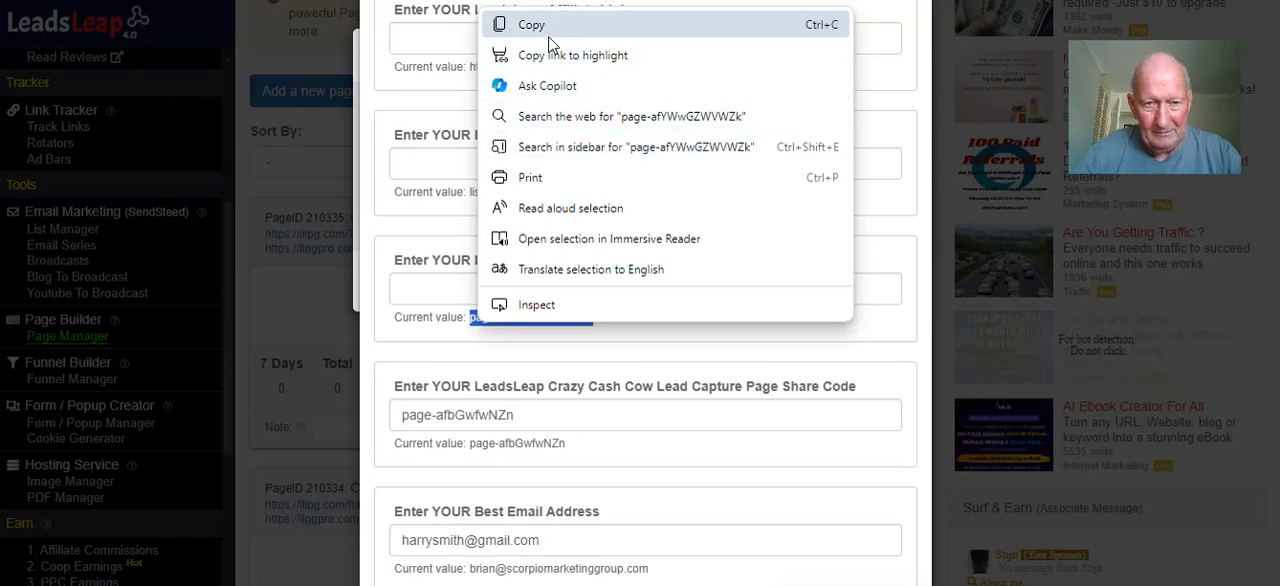
pyautogui.click(826, 352)
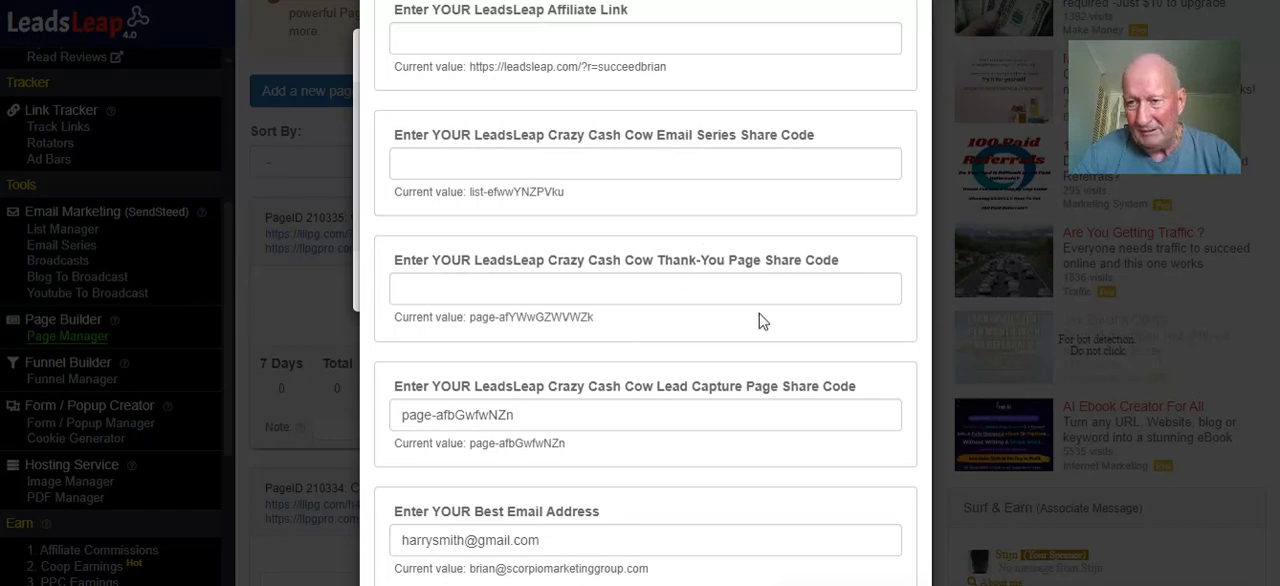
# Copy the LeadsLeap homepage affiliate link from the Affiliate Links & Tools page
pyautogui.scroll(1, 757, 320)
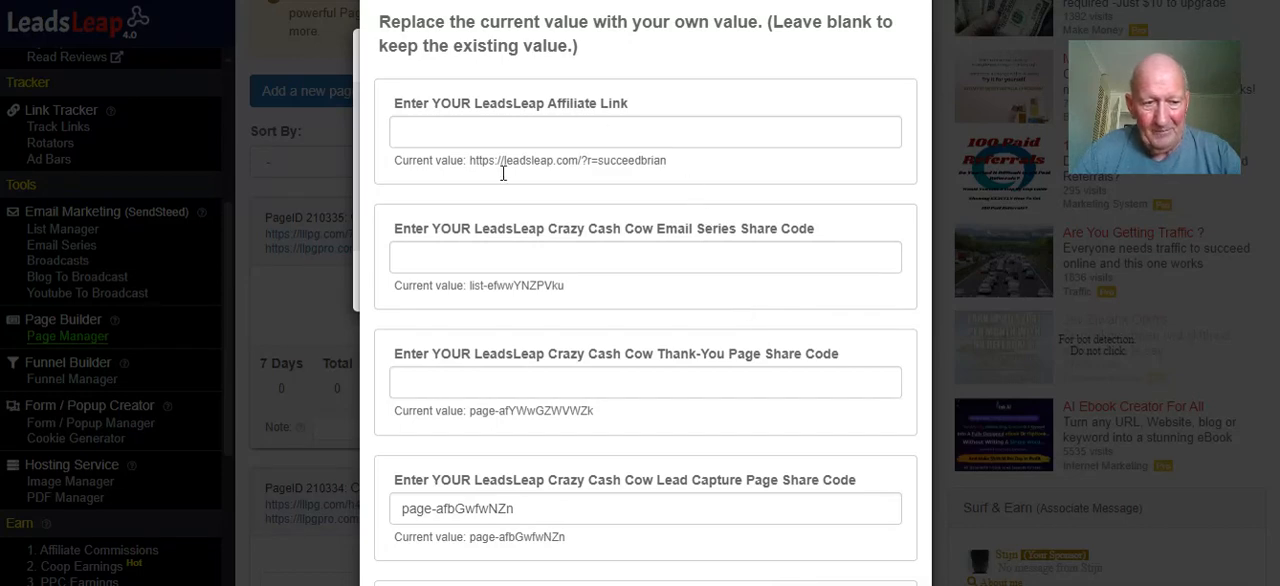
pyautogui.scroll(-1, 150, 335)
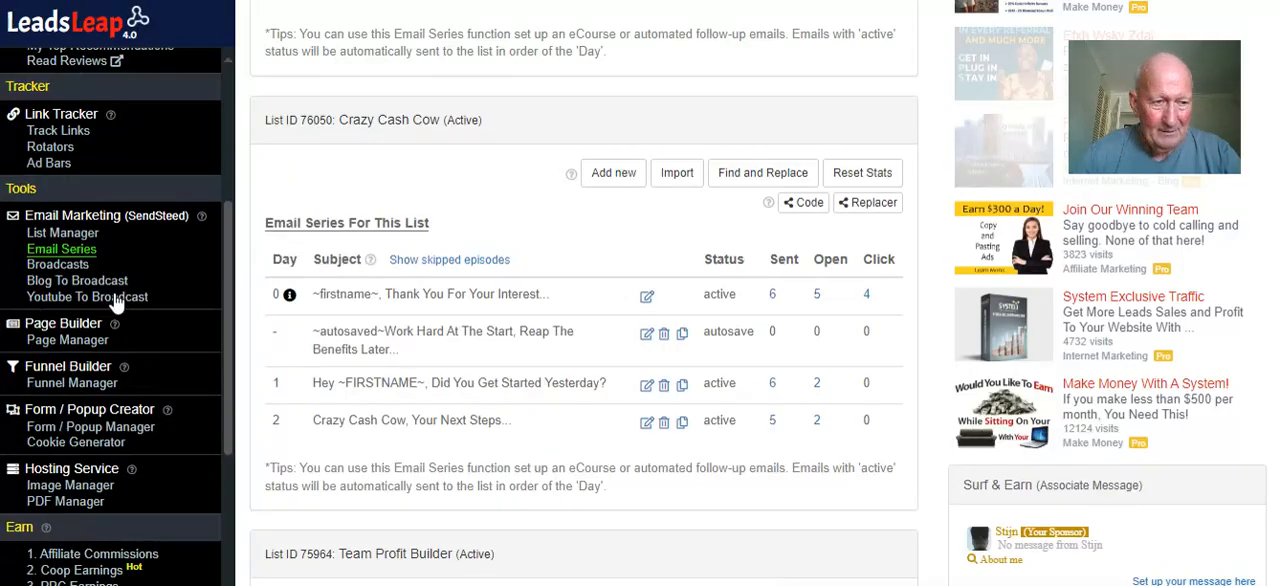
pyautogui.scroll(-3, 90, 359)
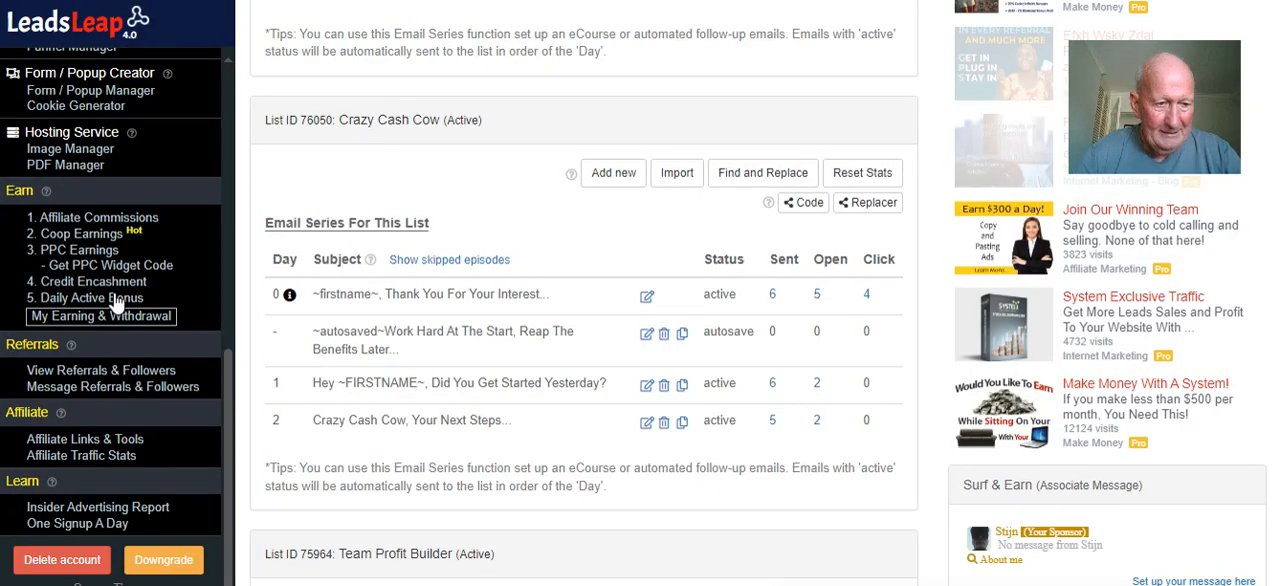
pyautogui.click(79, 445)
pyautogui.moveTo(533, 404); pyautogui.dragTo(278, 402)
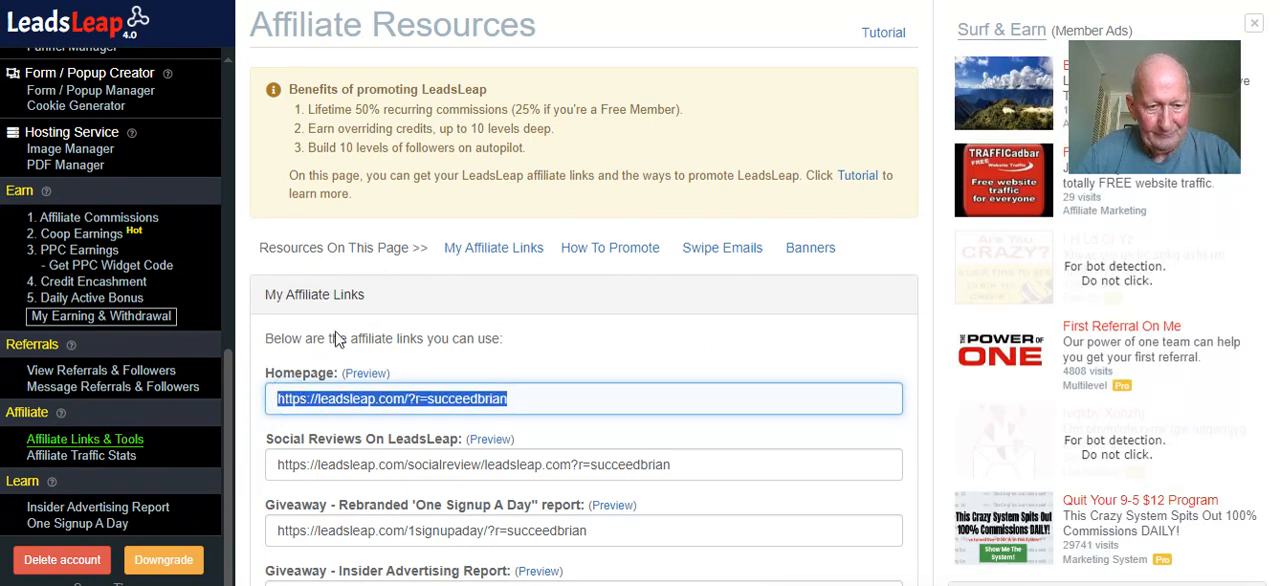
pyautogui.rightClick(333, 398)
pyautogui.click(361, 123)
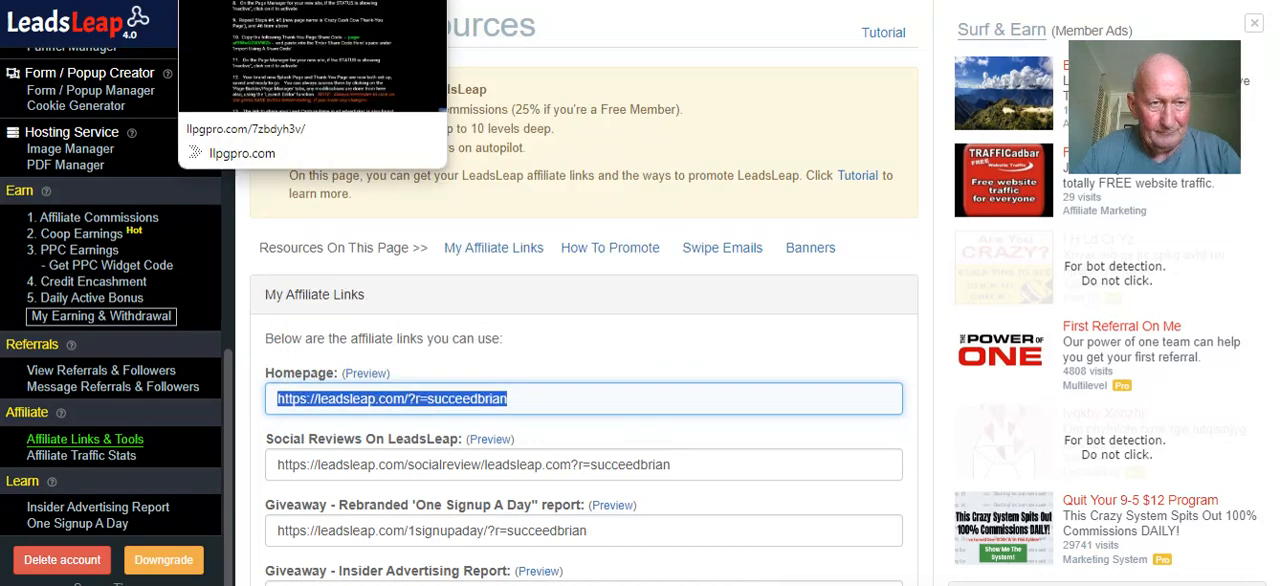
# Return to the Share Code Replacer and paste the copied homepage link as the LeadsLeap Affiliate Link replacement value
pyautogui.click(240, 1)
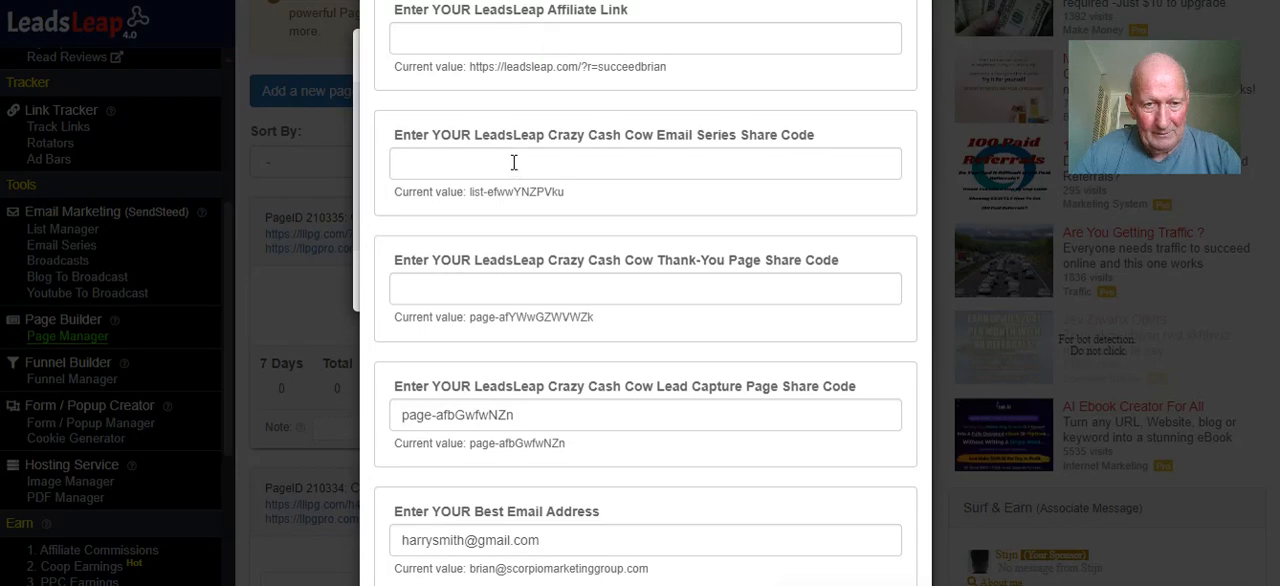
pyautogui.scroll(2, 513, 160)
pyautogui.rightClick(490, 225)
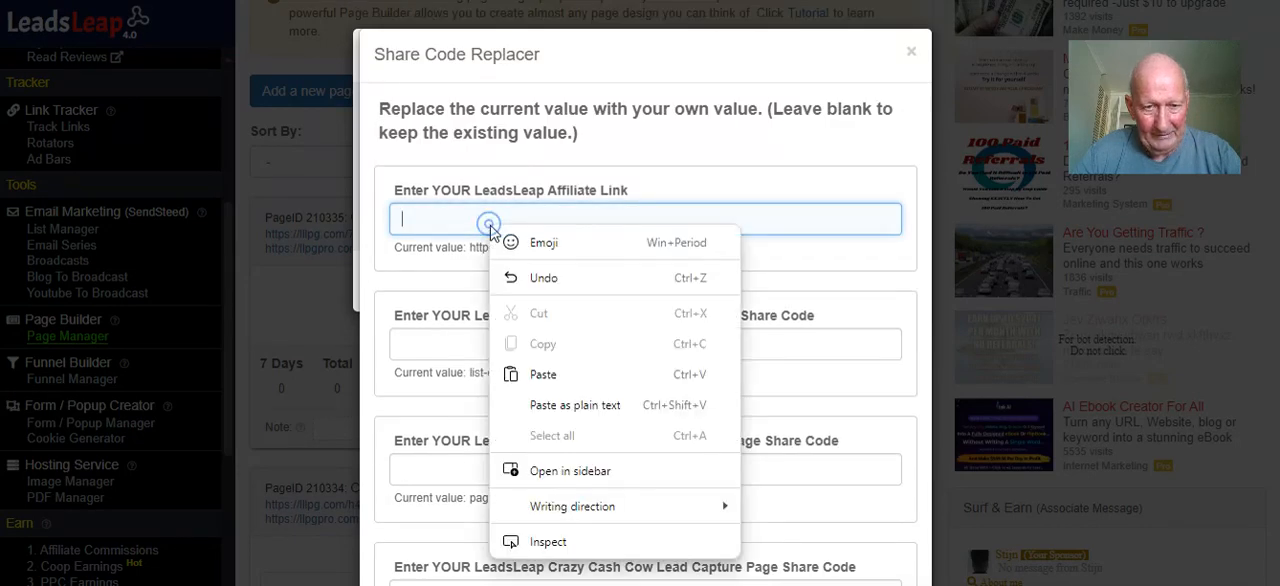
pyautogui.click(540, 373)
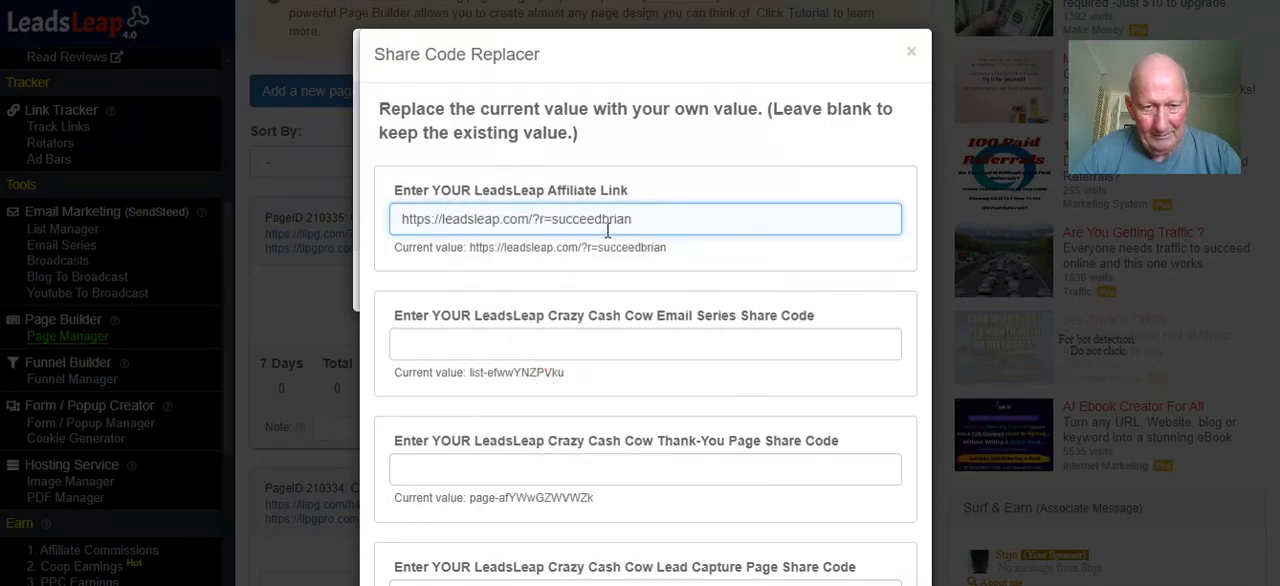
# Replace the referral username at the end of the pasted affiliate link with the example member's username
pyautogui.press('BackSpace')
pyautogui.press('BackSpace')
pyautogui.press('BackSpace')
pyautogui.press('BackSpace')
pyautogui.press('BackSpace')
pyautogui.press('BackSpace')
pyautogui.press('BackSpace')
pyautogui.press('BackSpace')
pyautogui.press('BackSpace')
pyautogui.press('BackSpace')
pyautogui.press('BackSpace')
pyautogui.press('BackSpace')
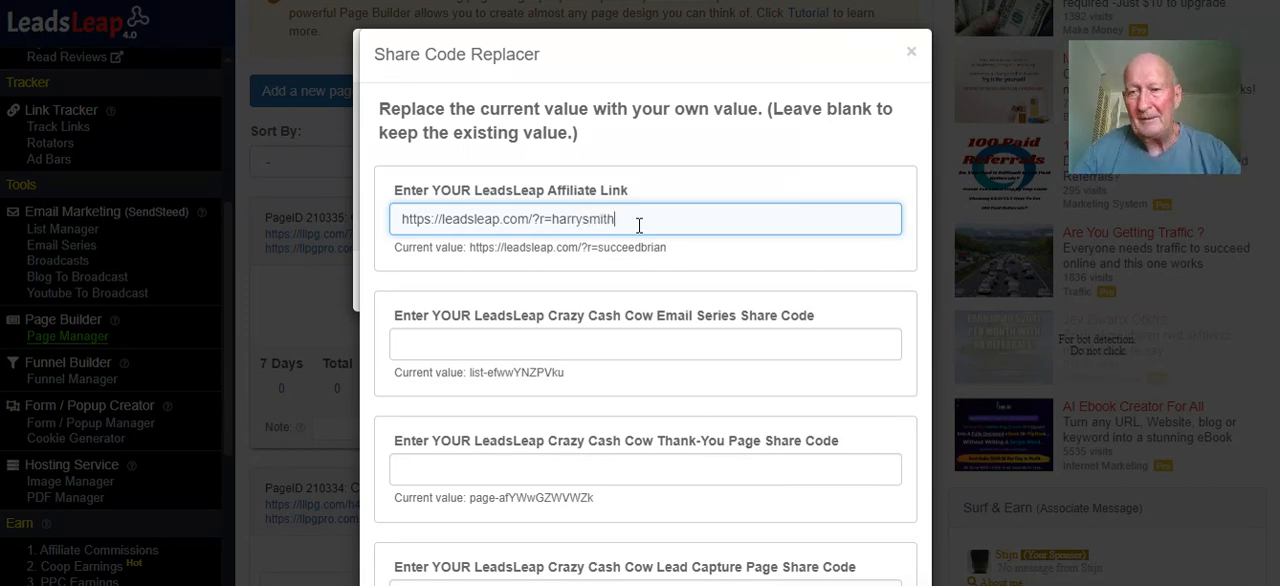
# Replace the values and import the page design, leaving the Email Series and Thank-You Page share codes blank
pyautogui.scroll(-1, 641, 240)
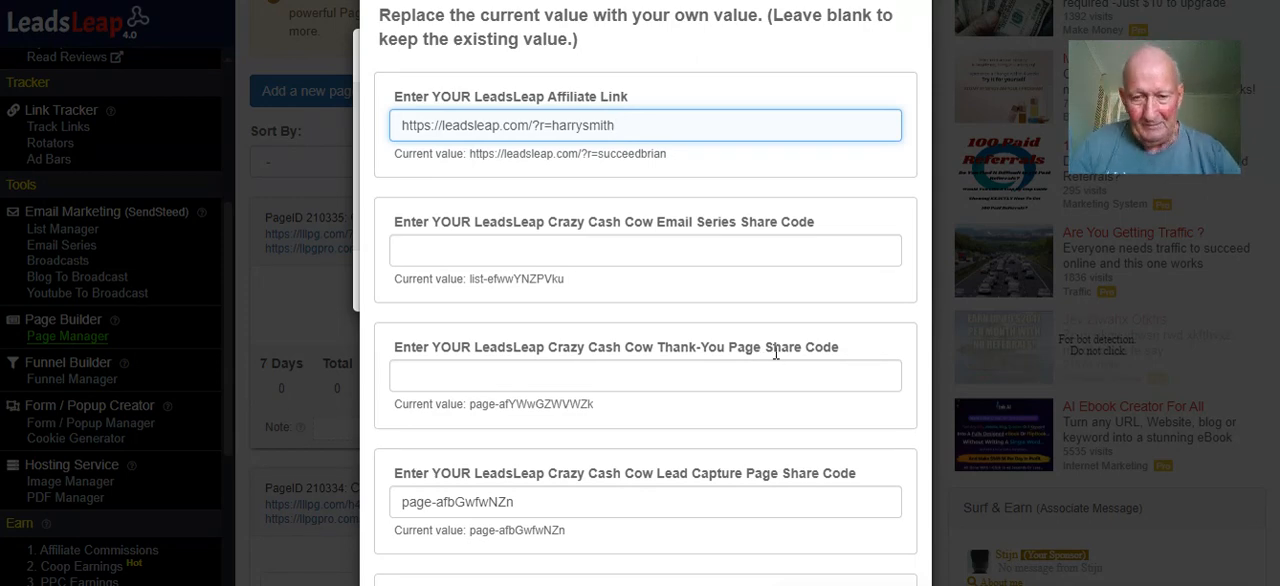
pyautogui.scroll(-2, 770, 338)
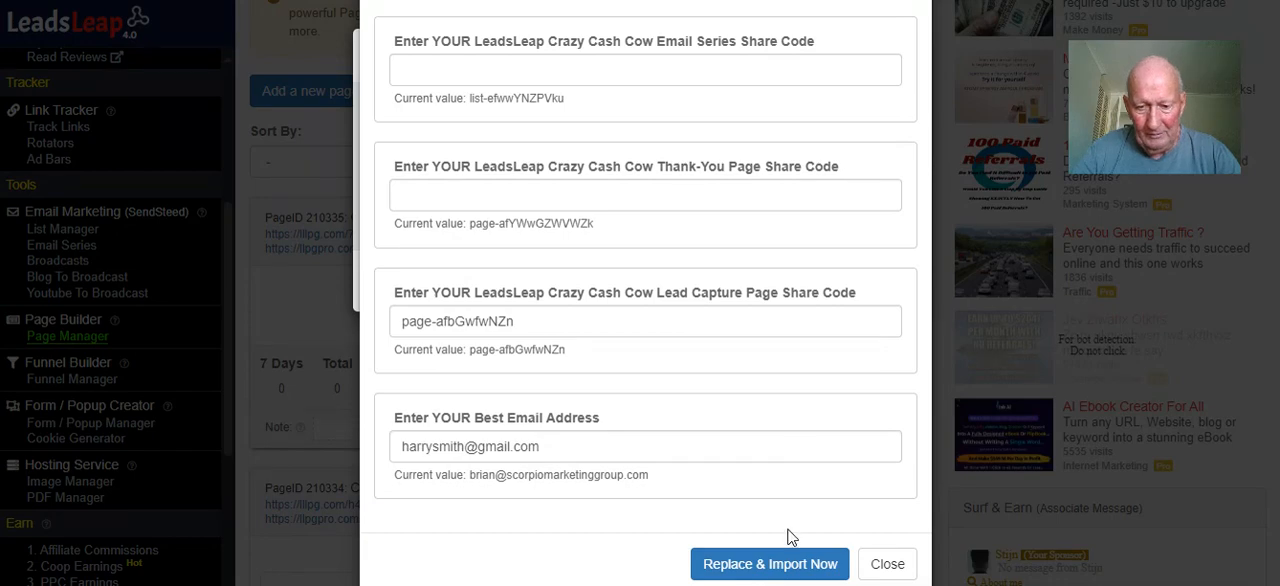
pyautogui.click(770, 564)
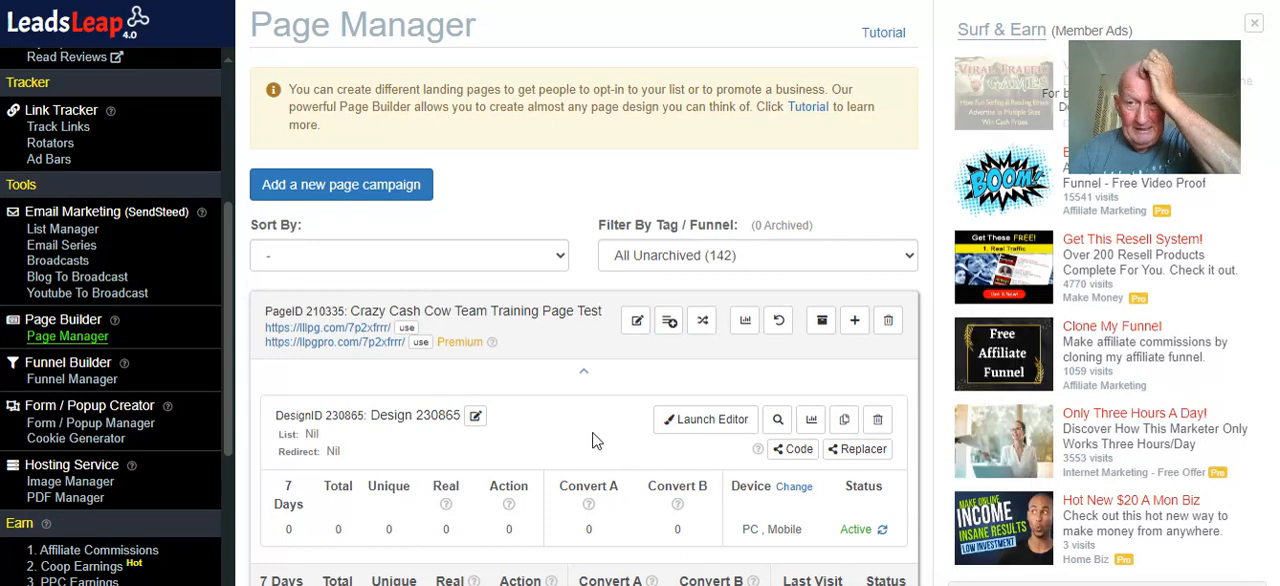
# Look over the imported design in the page list and open the Crazy Cash Cow Team Training Page Test's live page
pyautogui.scroll(-2, 592, 385)
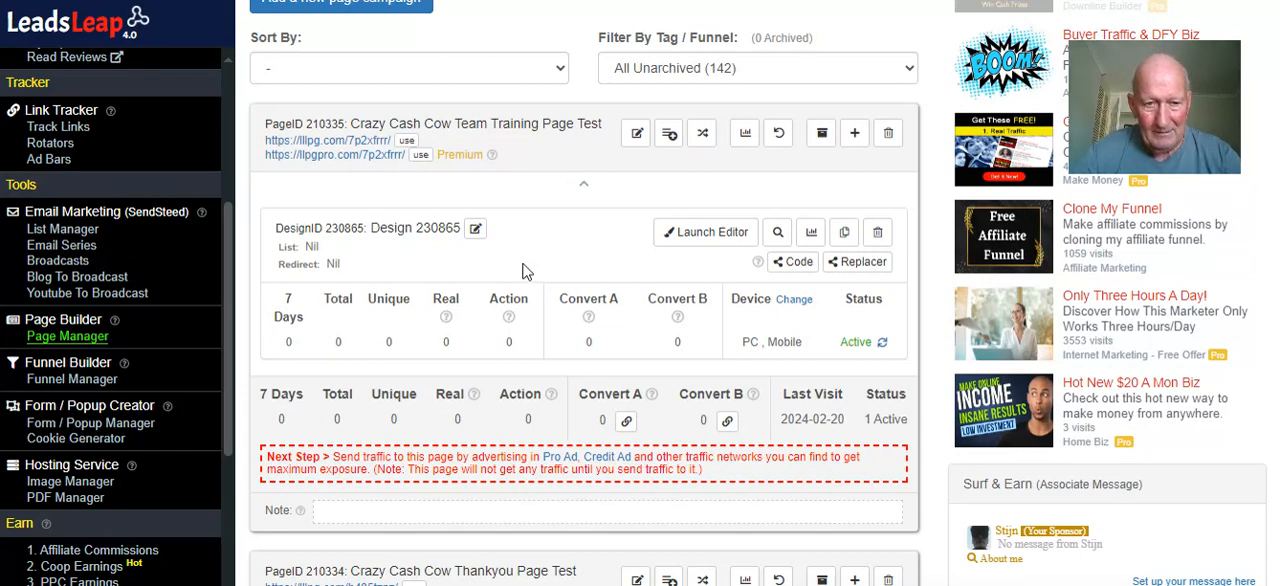
pyautogui.scroll(-4, 527, 272)
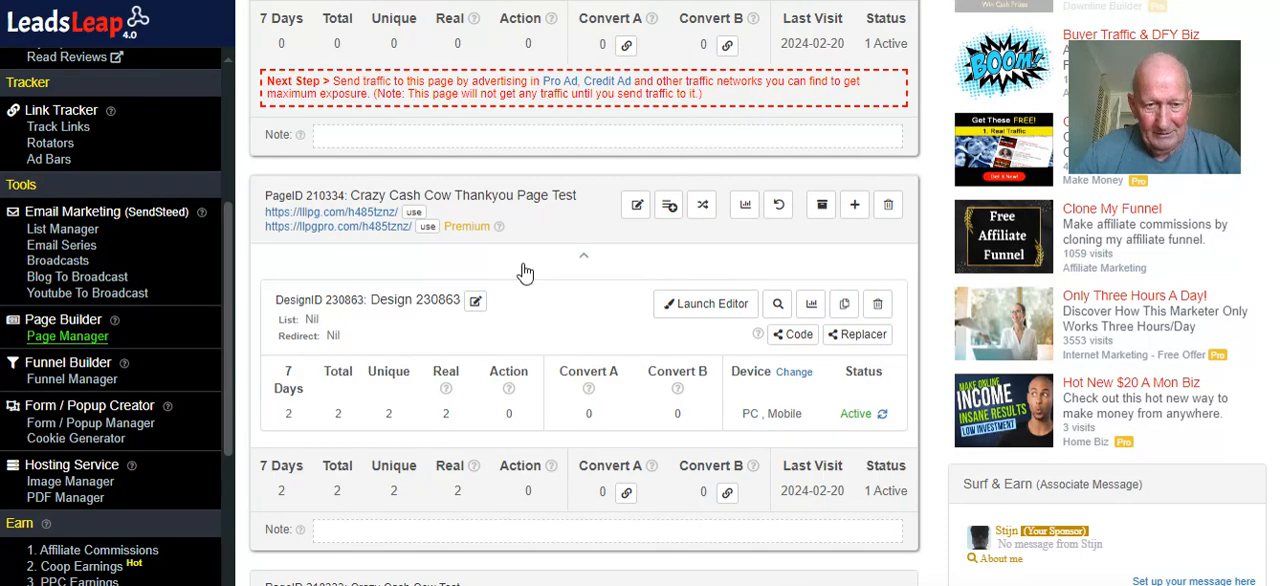
pyautogui.scroll(6, 527, 272)
pyautogui.scroll(-1, 527, 272)
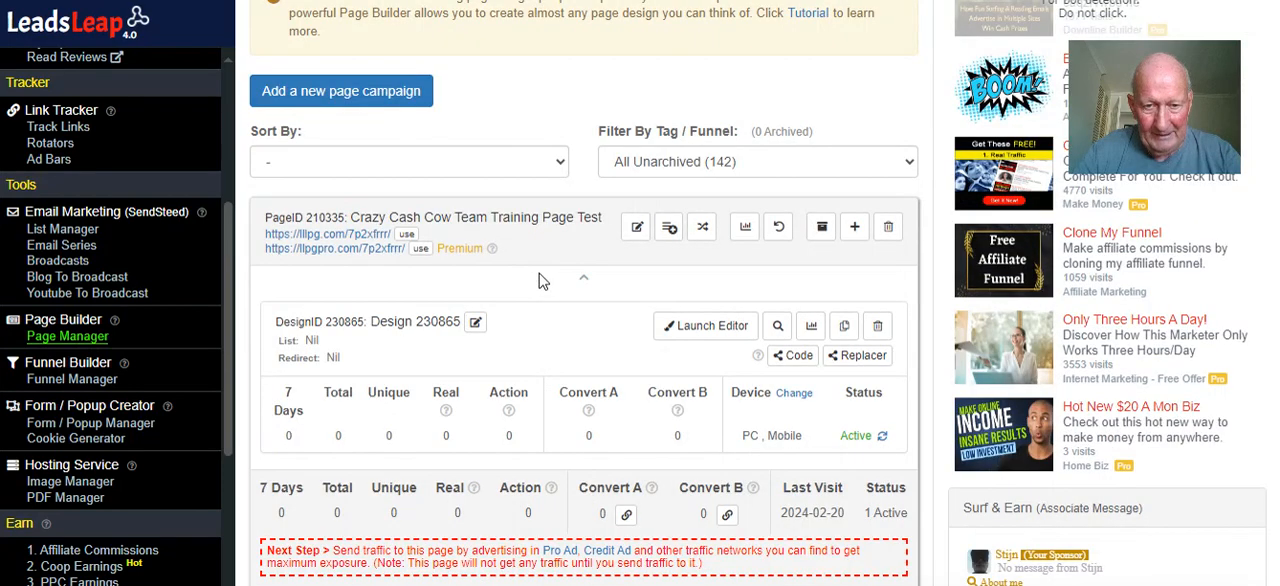
pyautogui.click(370, 256)
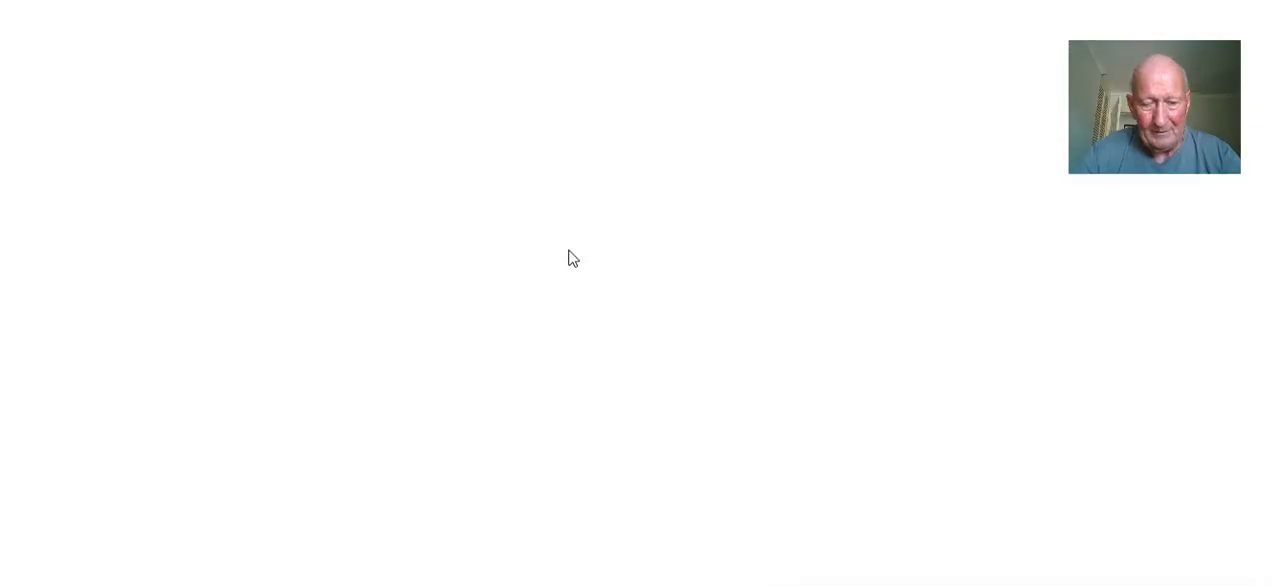
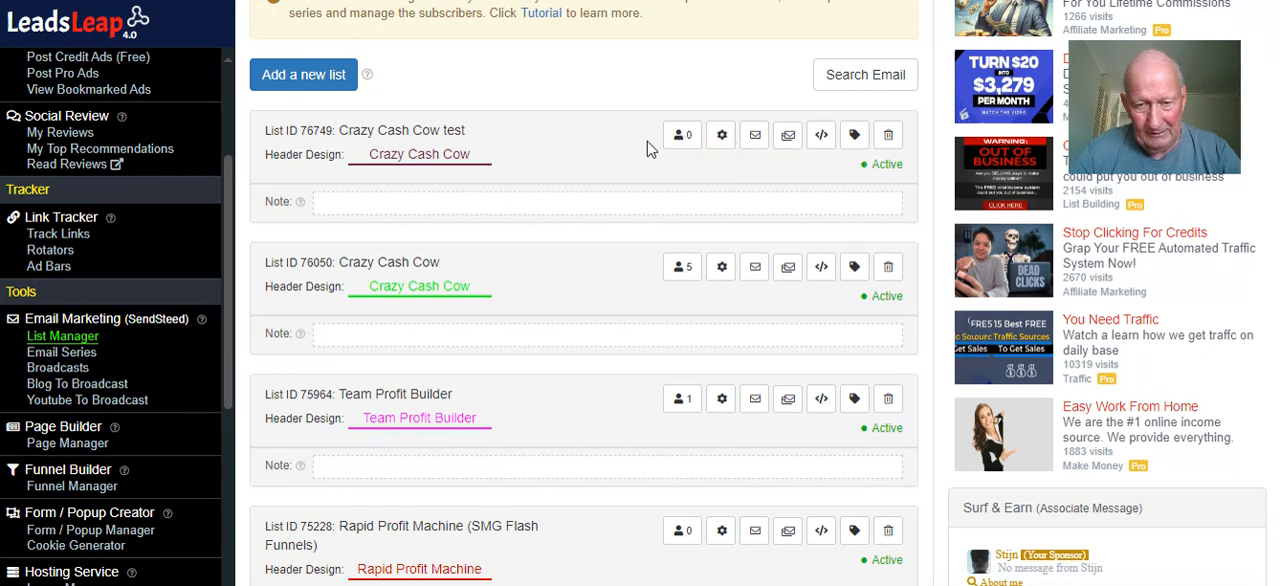
pyautogui.click(62, 352)
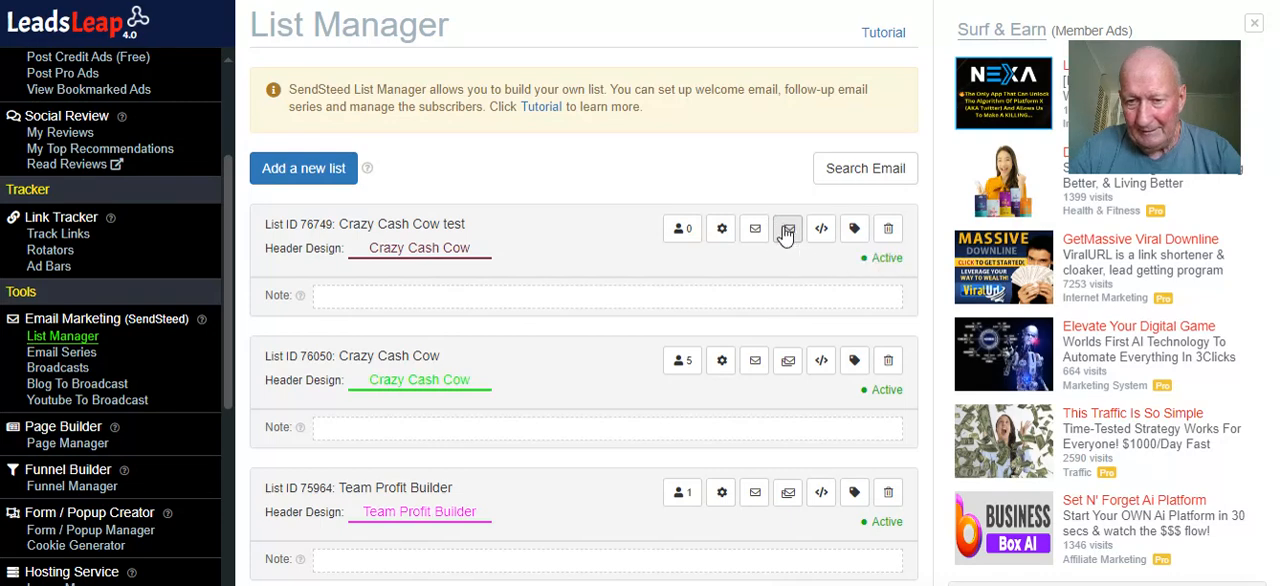
pyautogui.click(787, 232)
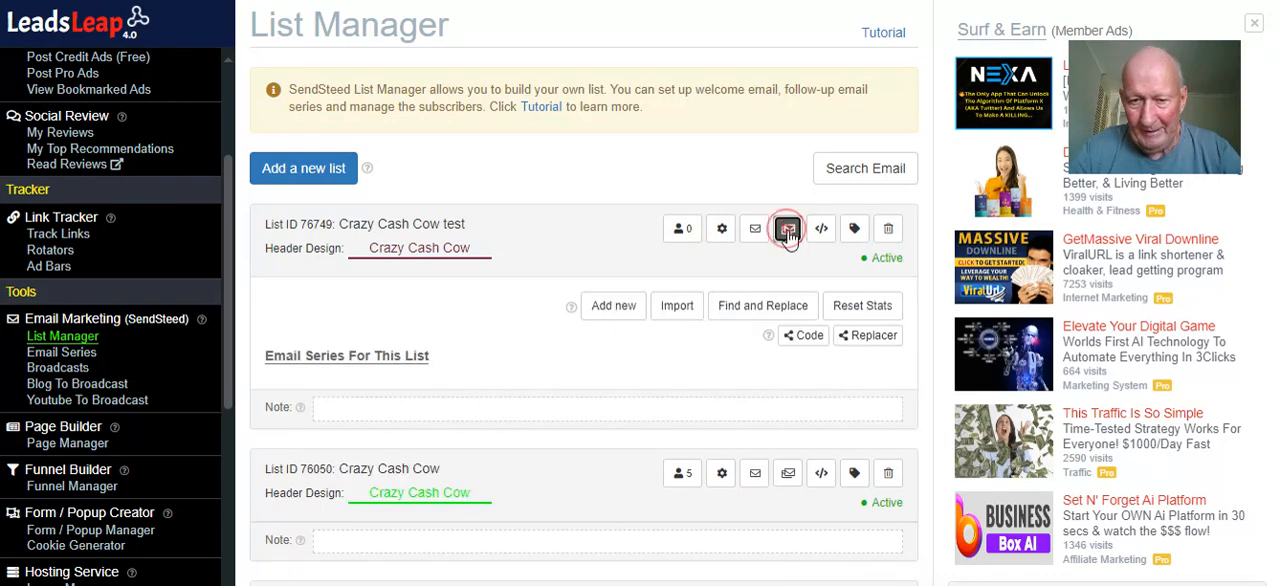
pyautogui.scroll(-1, 652, 246)
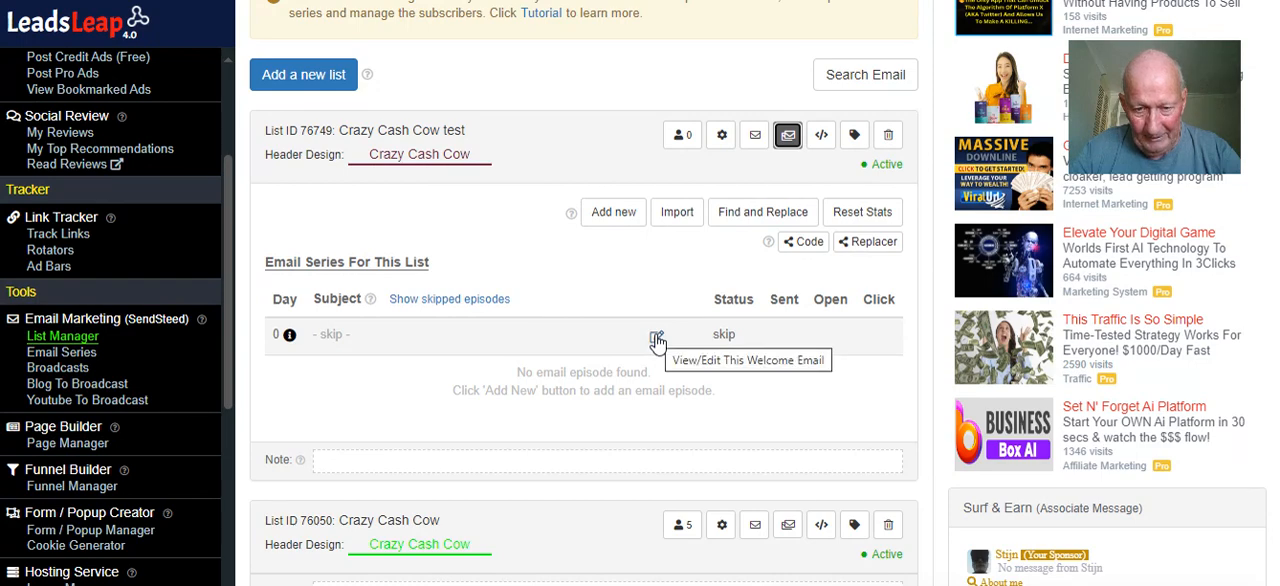
pyautogui.click(676, 211)
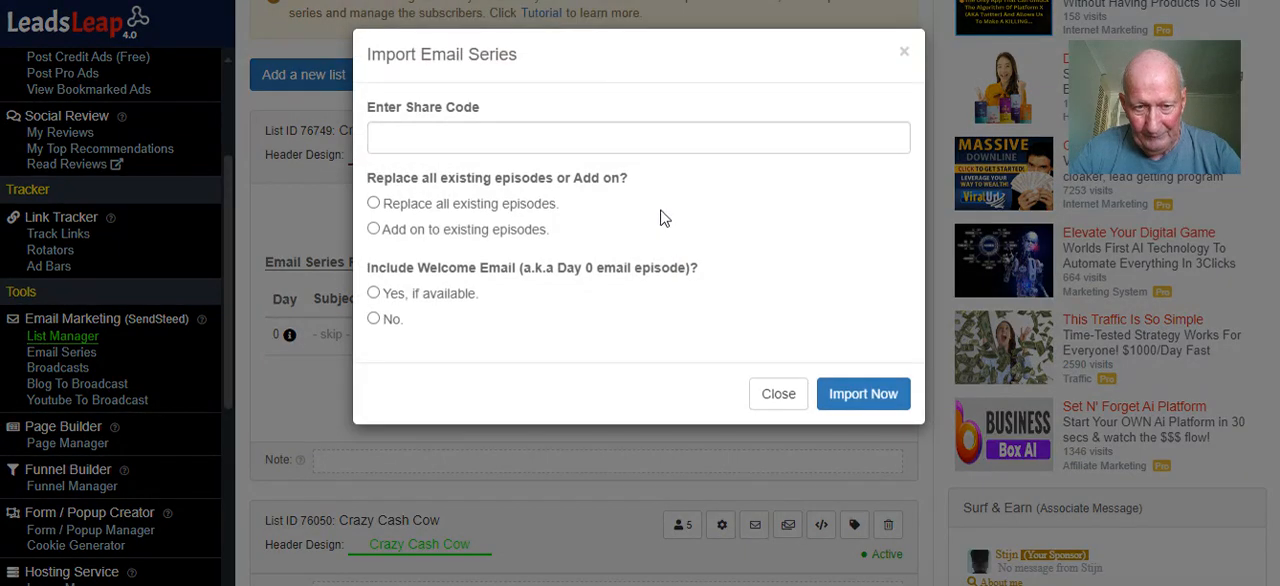
pyautogui.rightClick(496, 129)
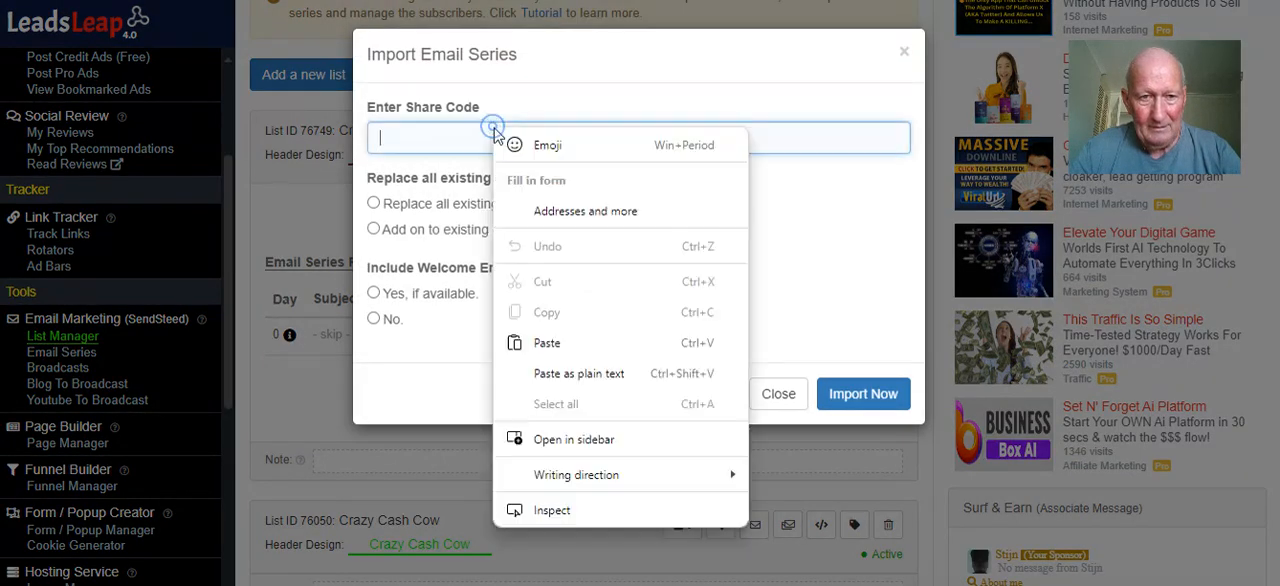
pyautogui.click(572, 344)
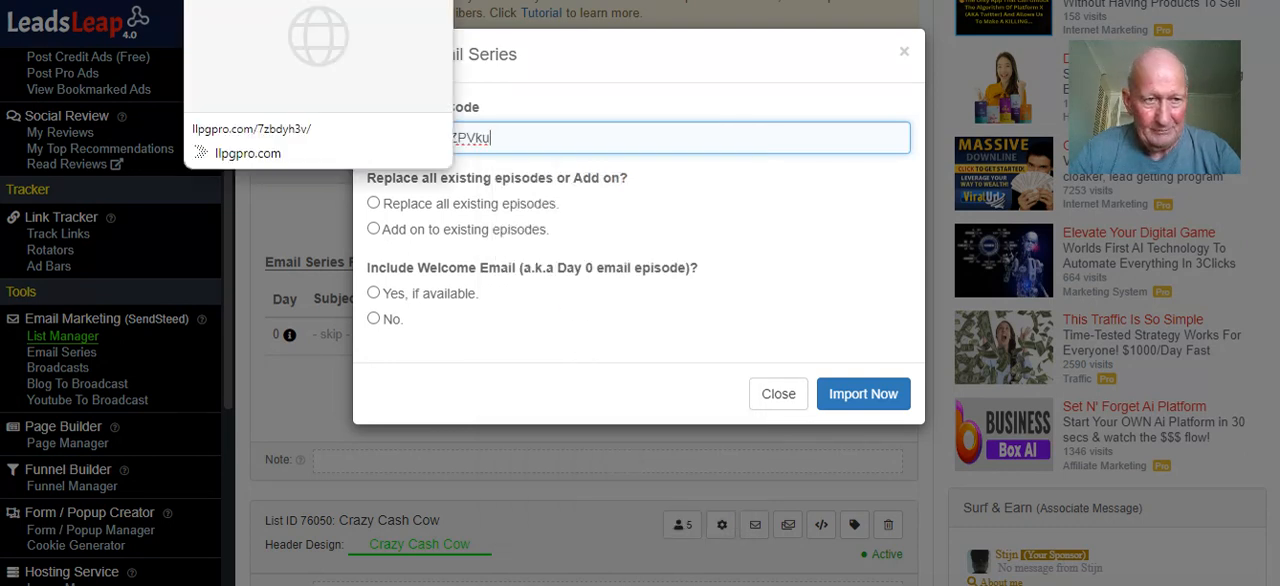
# Check the email series share code in step 16 of the setup instructions and return to the import dialog
pyautogui.click(262, 0)
pyautogui.scroll(-1, 563, 300)
pyautogui.scroll(1, 563, 300)
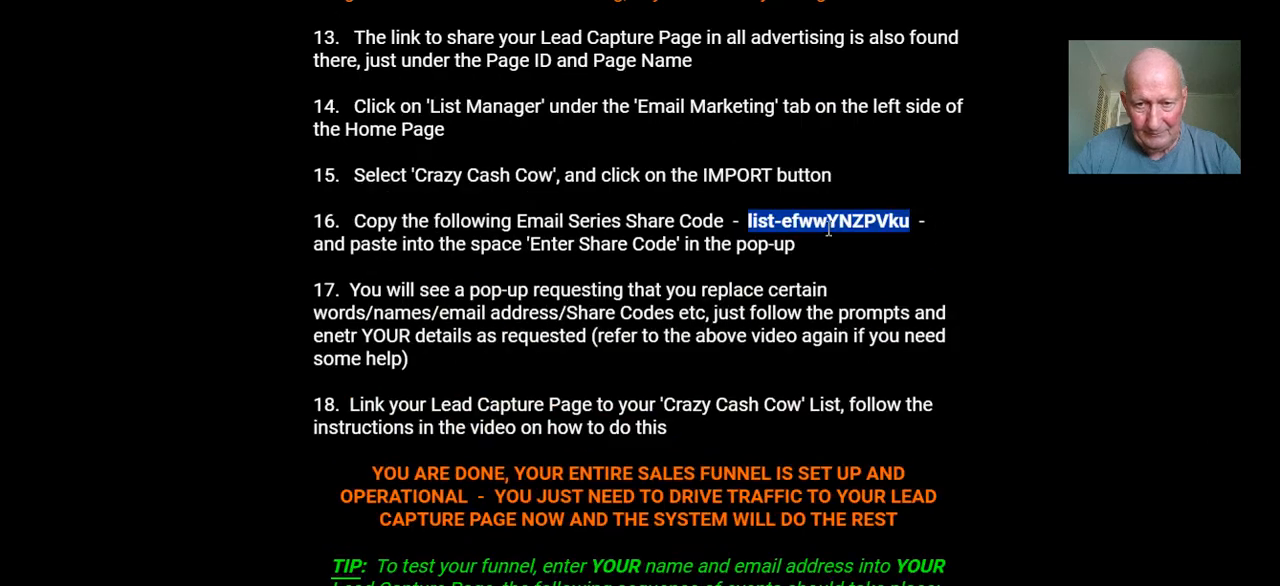
pyautogui.click(828, 230)
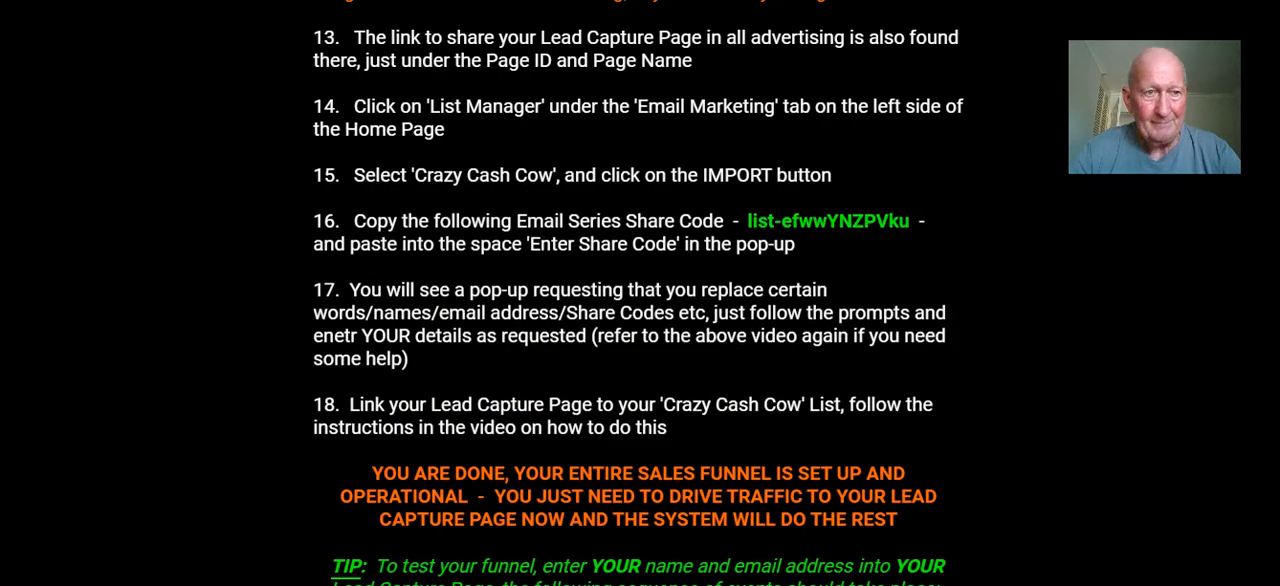
pyautogui.click(290, 0)
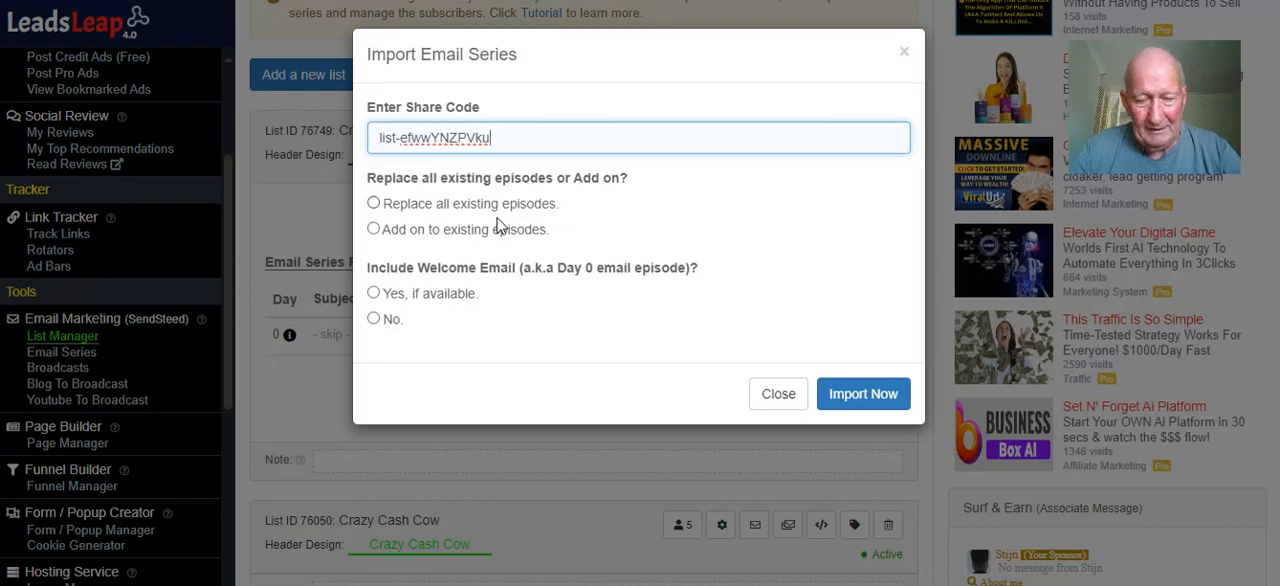
# Import the email series, replacing all existing episodes and including the welcome email if available
pyautogui.click(373, 203)
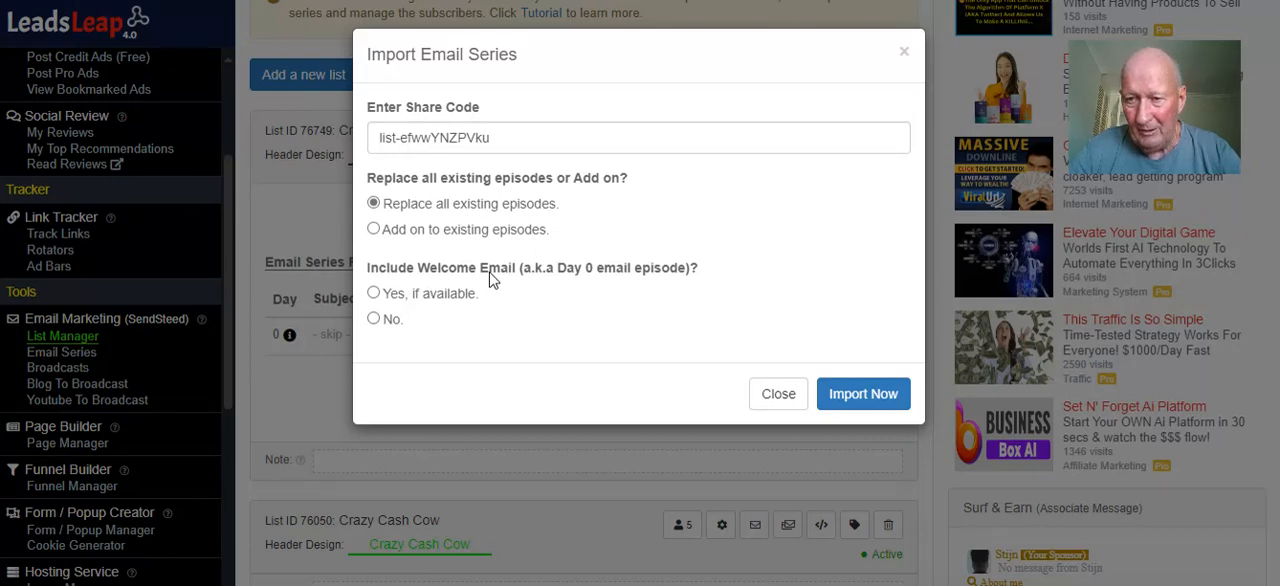
pyautogui.click(374, 294)
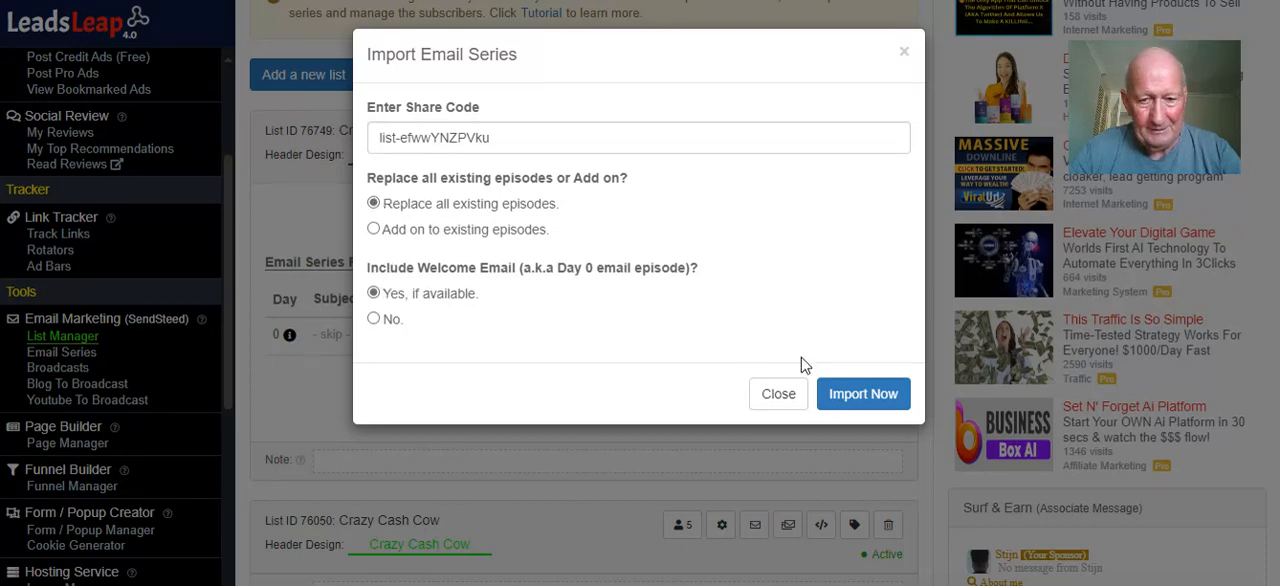
pyautogui.click(882, 404)
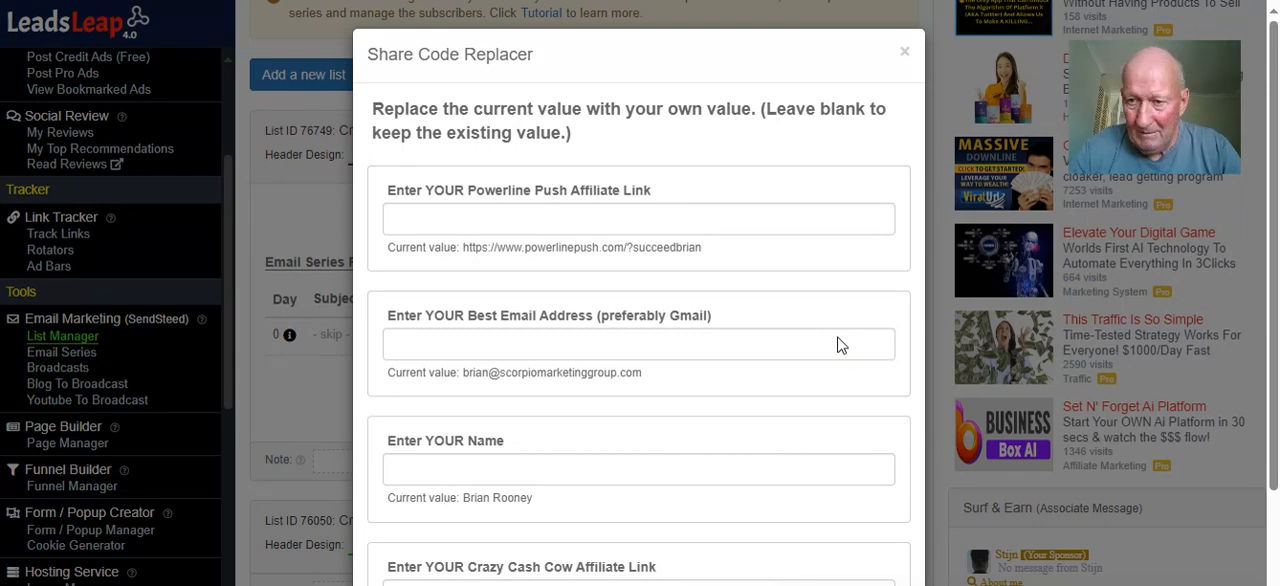
# Review all the replacement fields in the Share Code Replacer and the related steps in the setup instructions
pyautogui.scroll(-1, 737, 314)
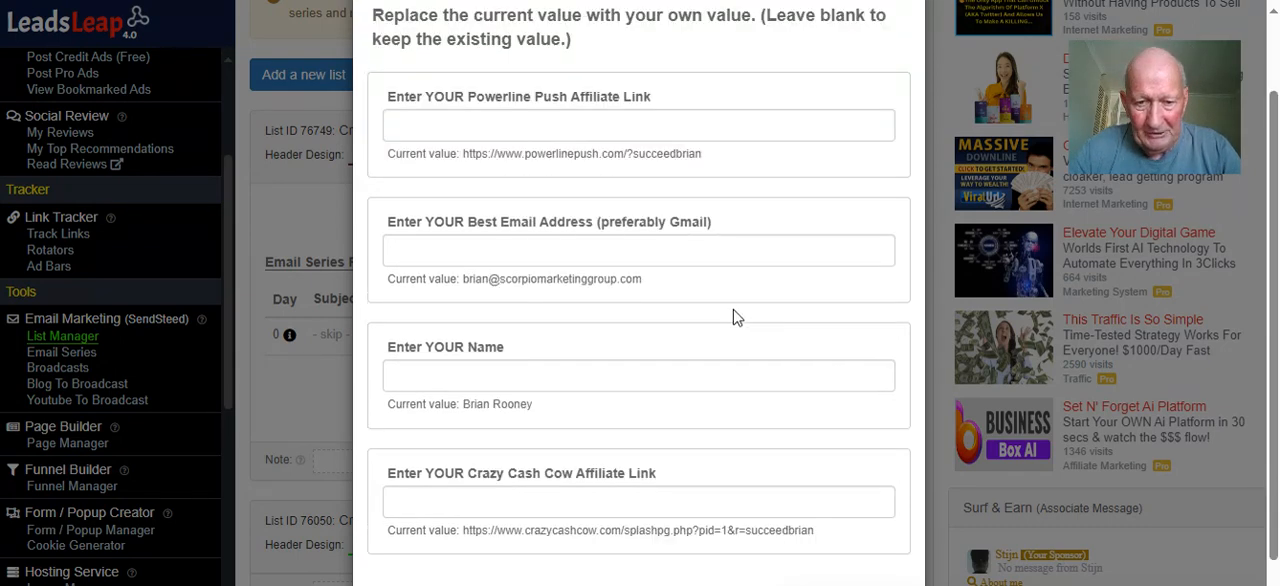
pyautogui.scroll(-1, 735, 318)
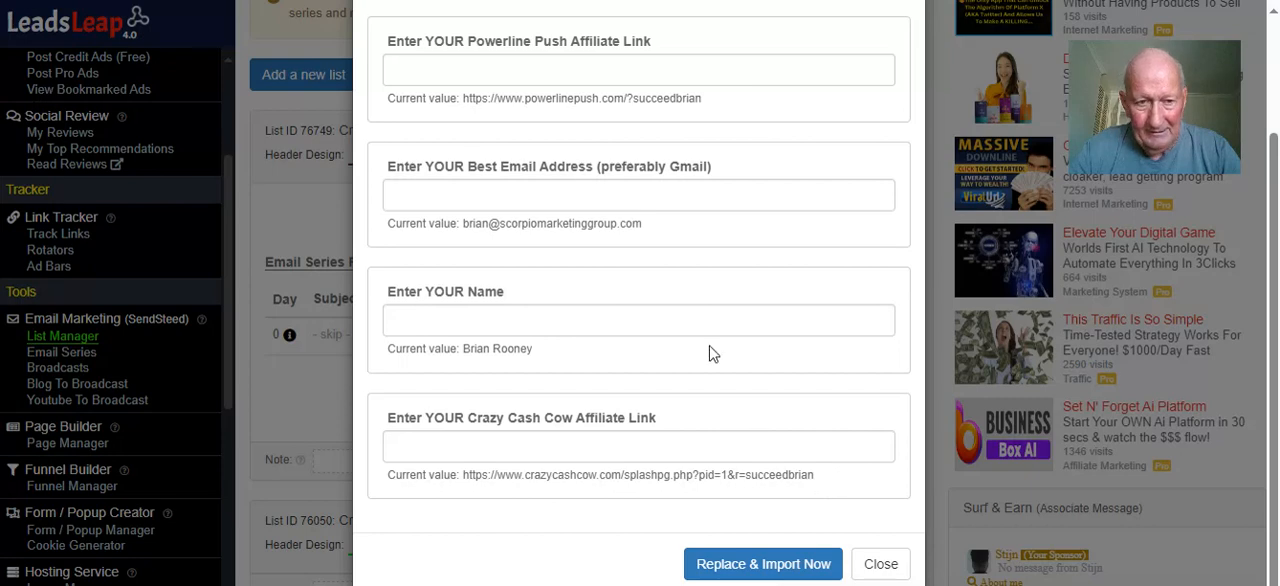
pyautogui.scroll(2, 692, 322)
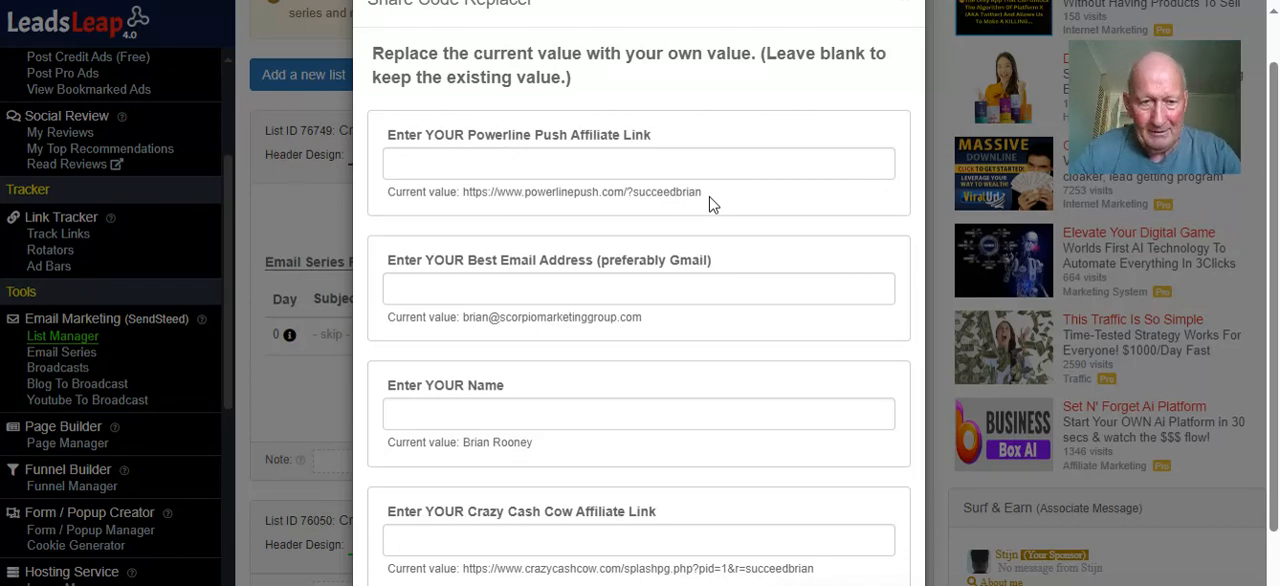
pyautogui.scroll(-1, 713, 205)
pyautogui.scroll(1, 713, 205)
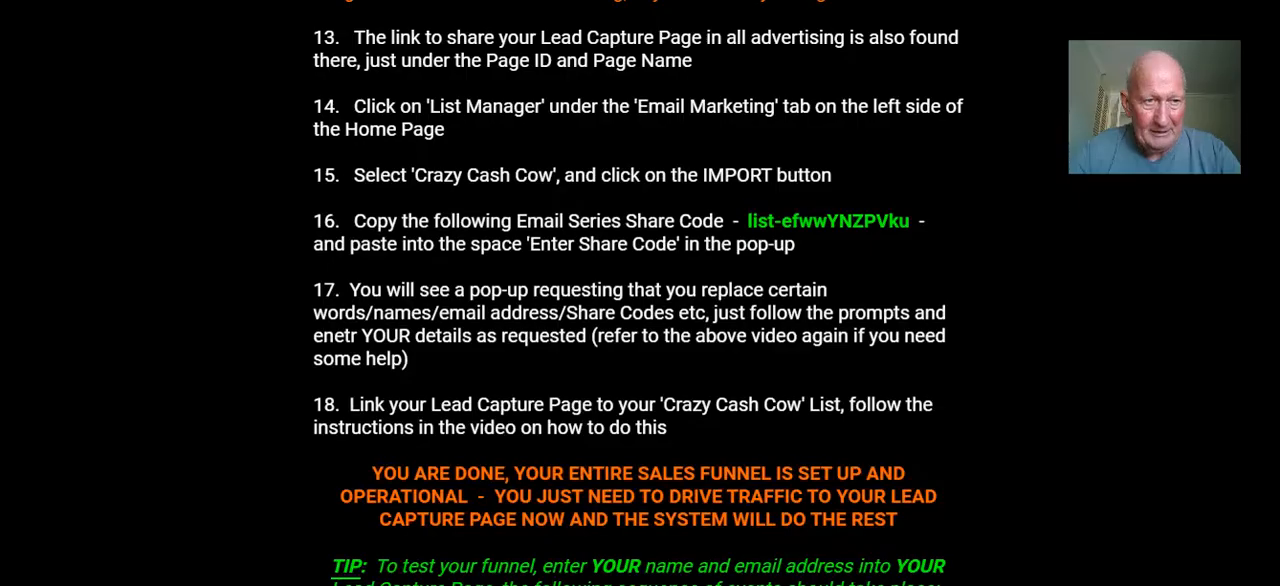
pyautogui.scroll(-2, 627, 291)
pyautogui.scroll(4, 627, 291)
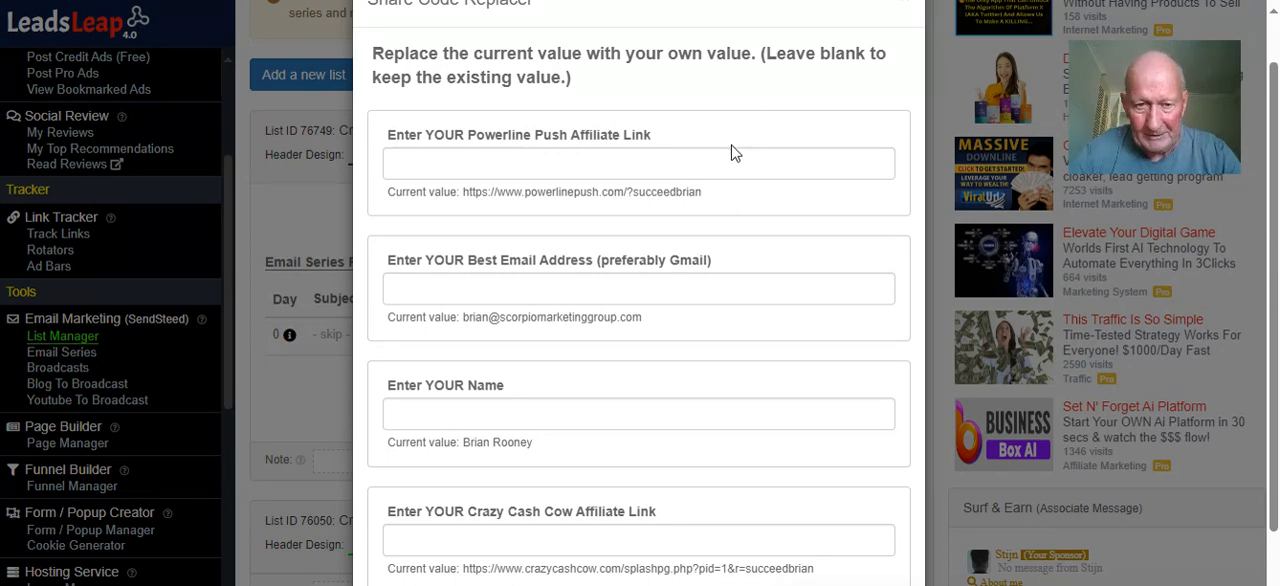
# Copy the current Crazy Cash Cow affiliate link into its replacement field
pyautogui.scroll(-1, 731, 152)
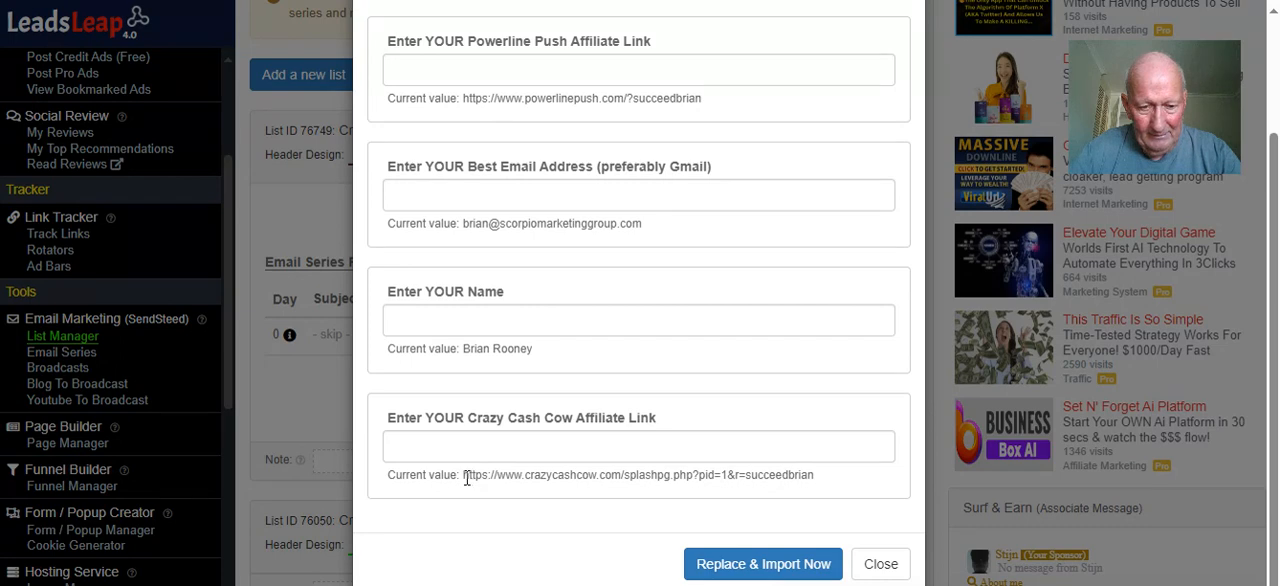
pyautogui.moveTo(464, 478); pyautogui.dragTo(815, 478)
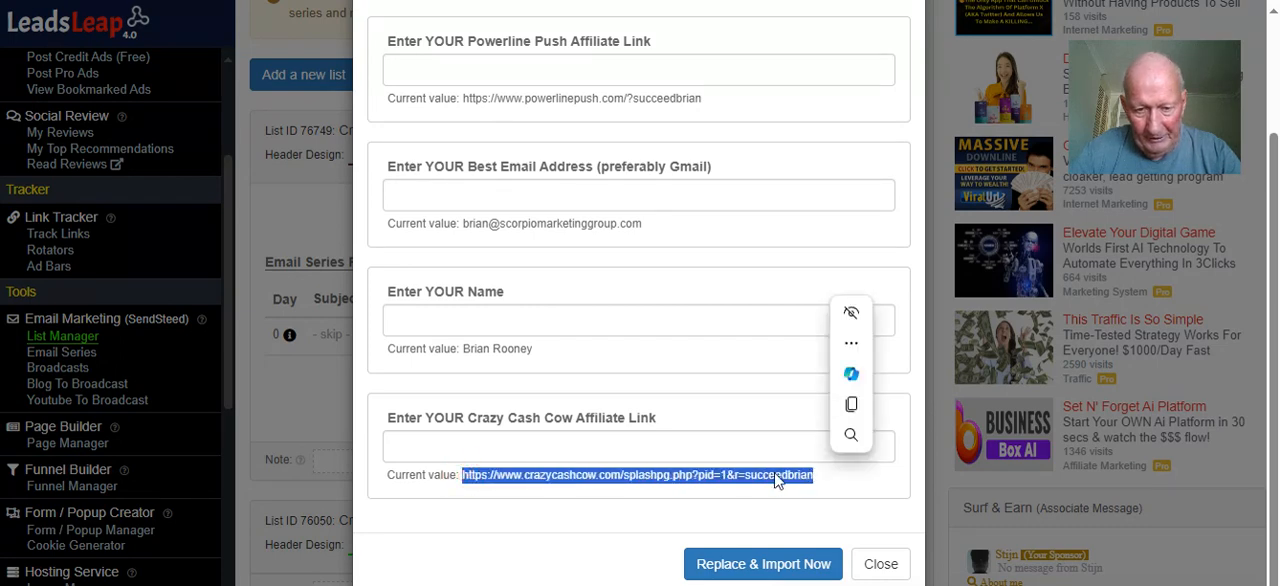
pyautogui.rightClick(770, 477)
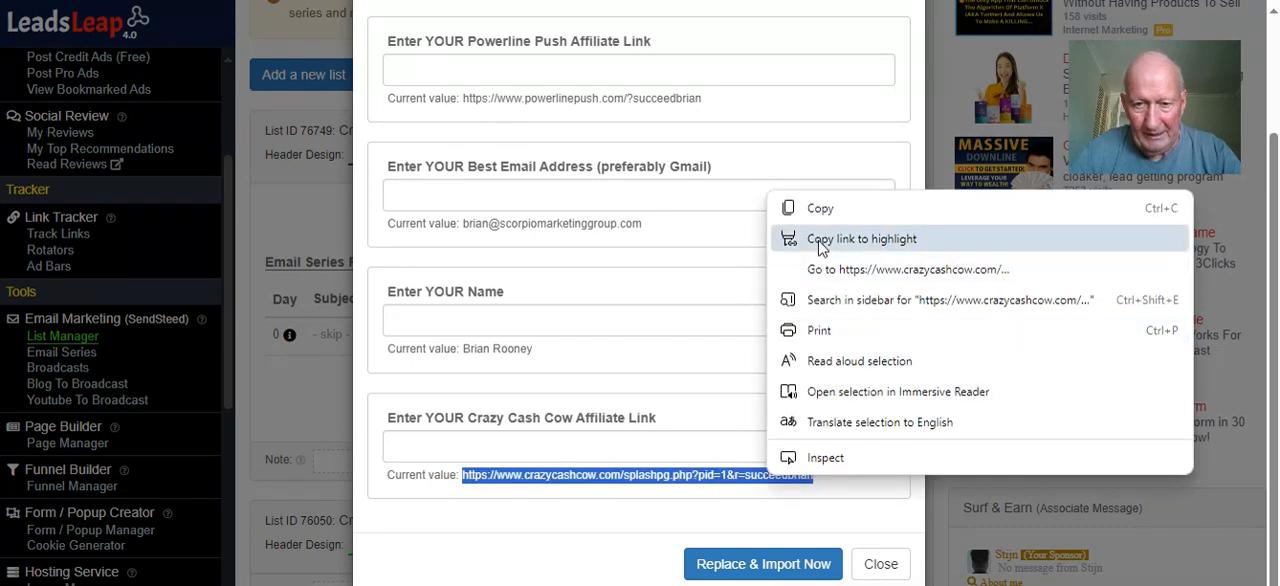
pyautogui.click(822, 208)
pyautogui.rightClick(513, 445)
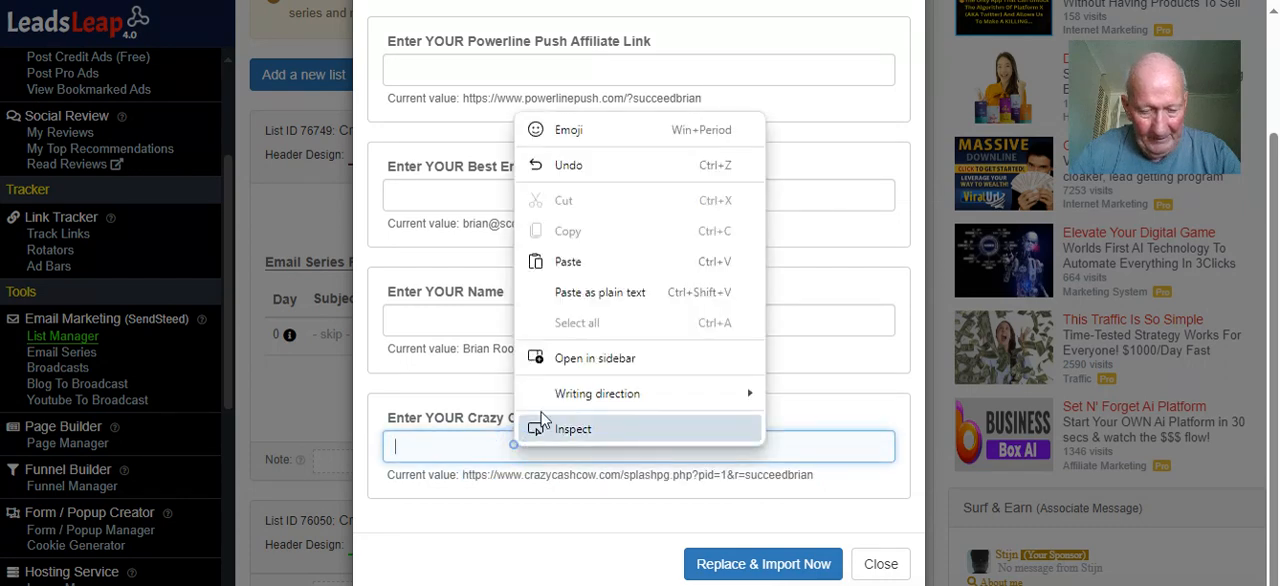
pyautogui.click(572, 263)
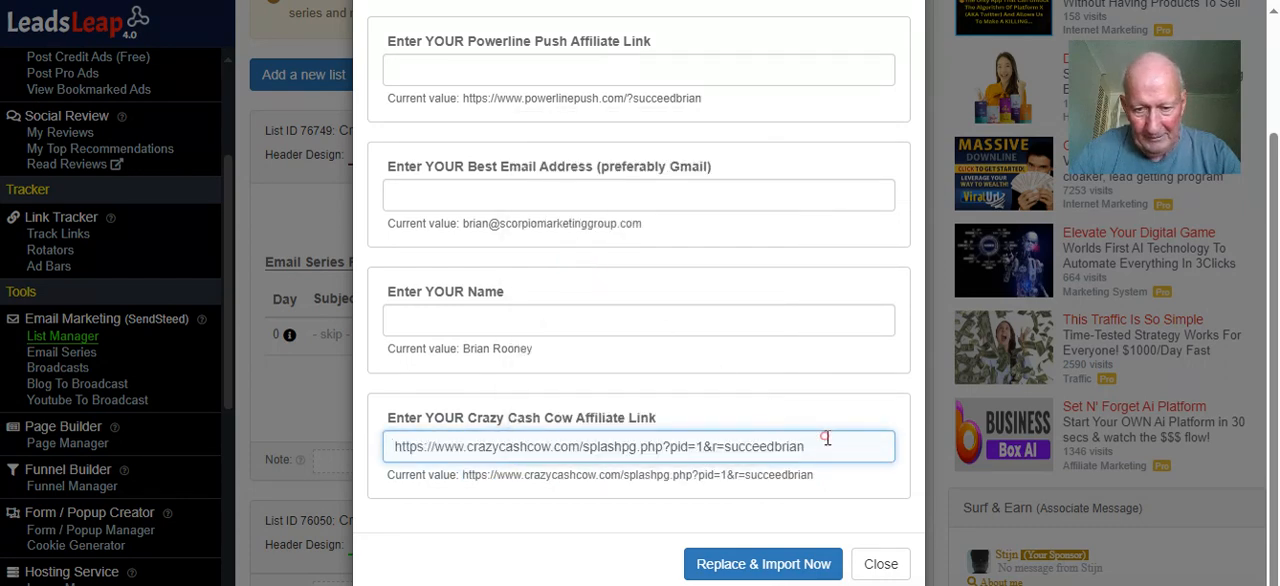
# Replace the referral username at the end of the Crazy Cash Cow link with the example member's username
pyautogui.moveTo(826, 438); pyautogui.dragTo(728, 446)
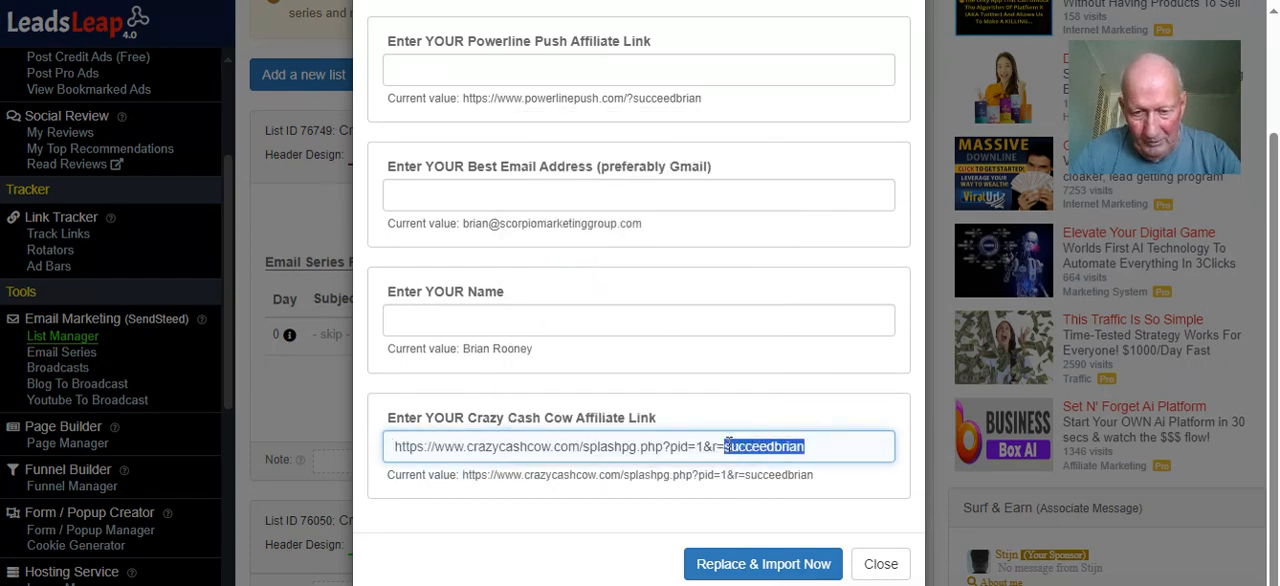
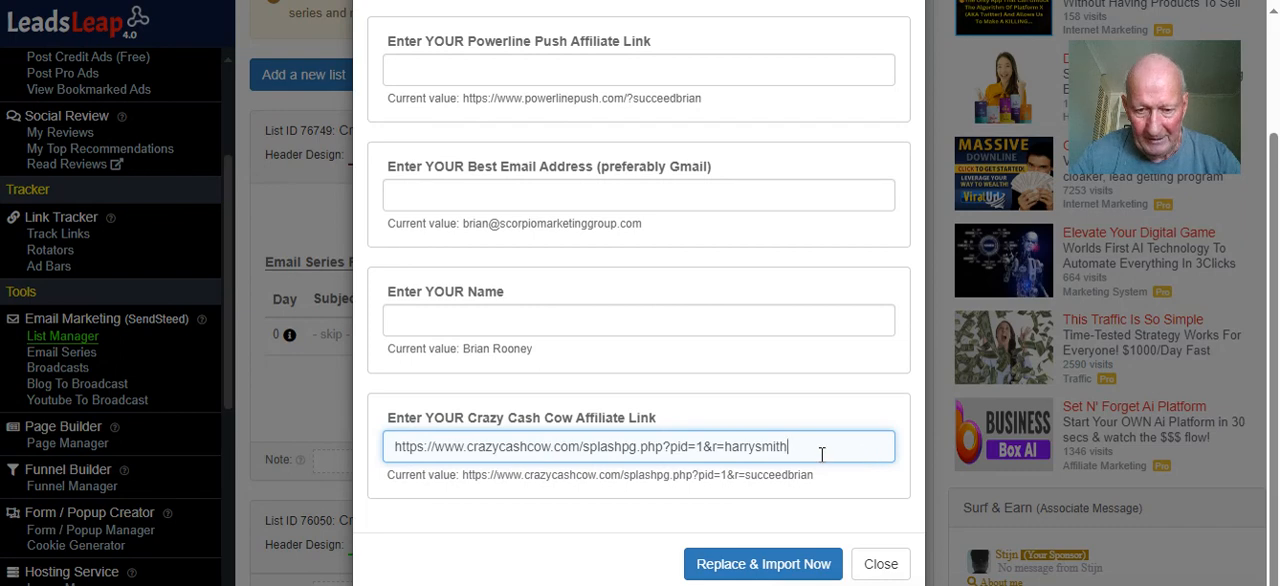
# Fill in the example member's full name and e-mail address as replacement values
pyautogui.click(550, 324)
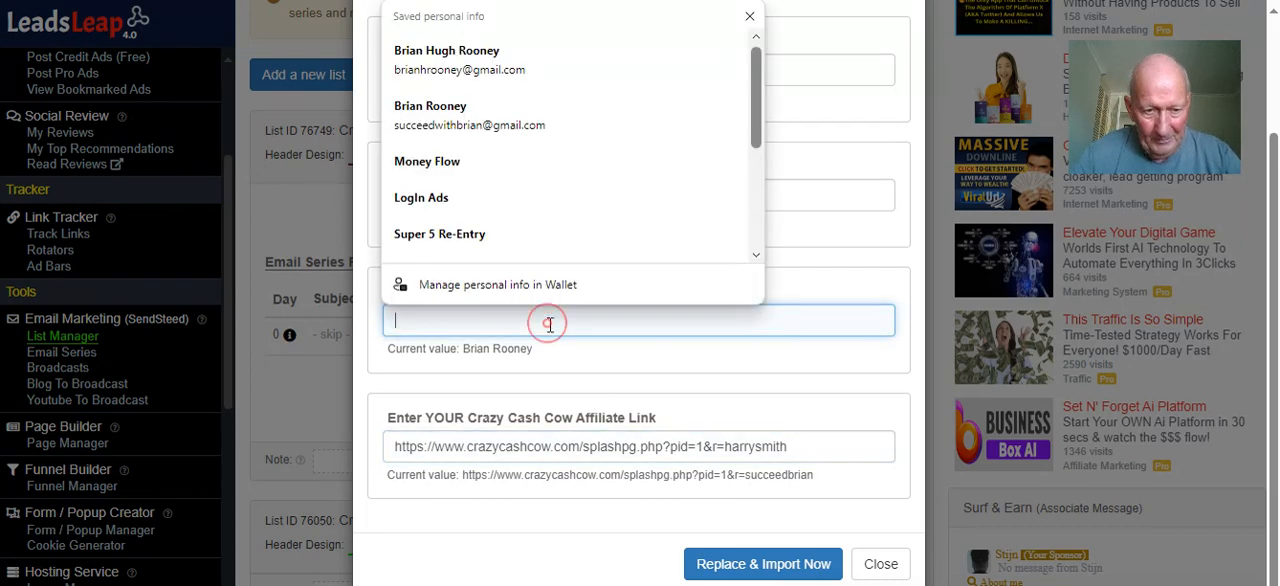
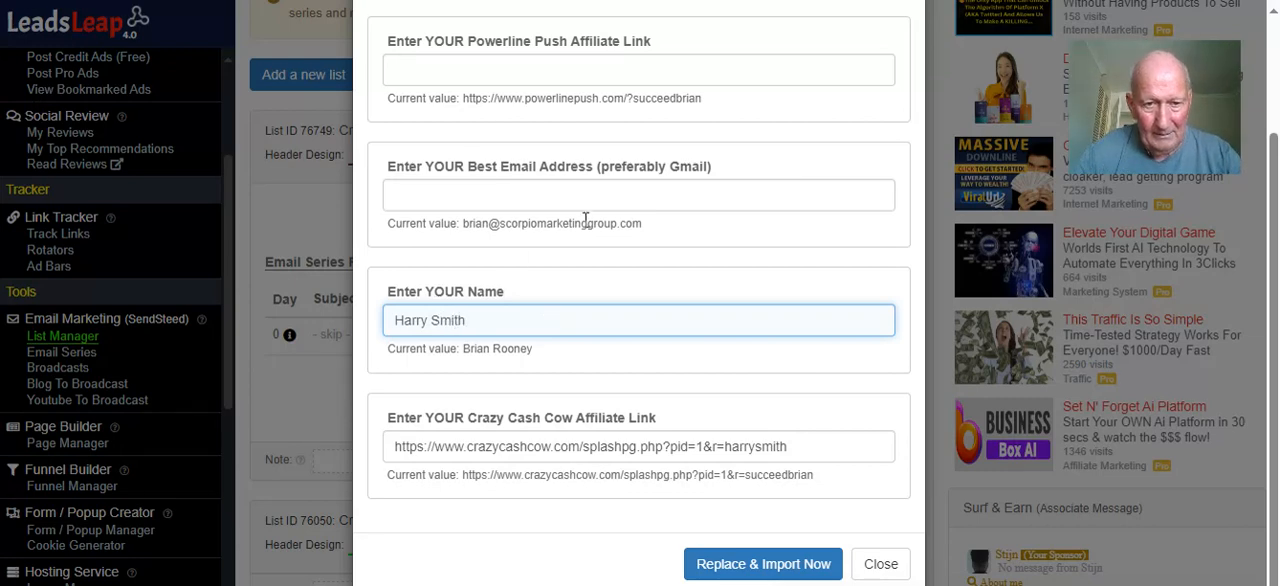
pyautogui.click(554, 200)
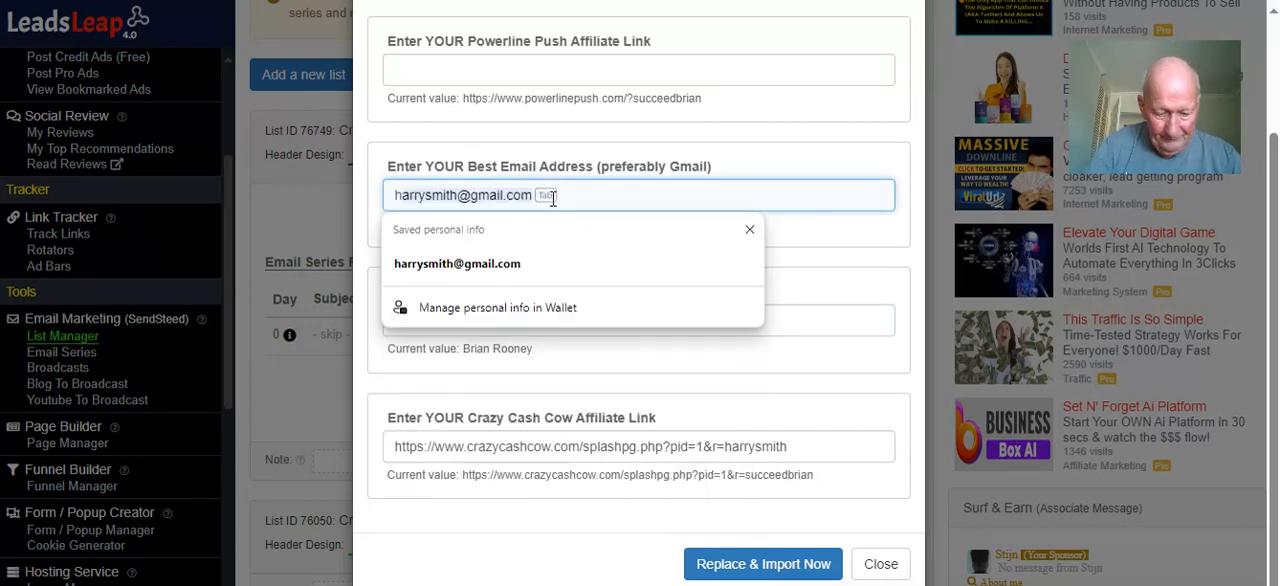
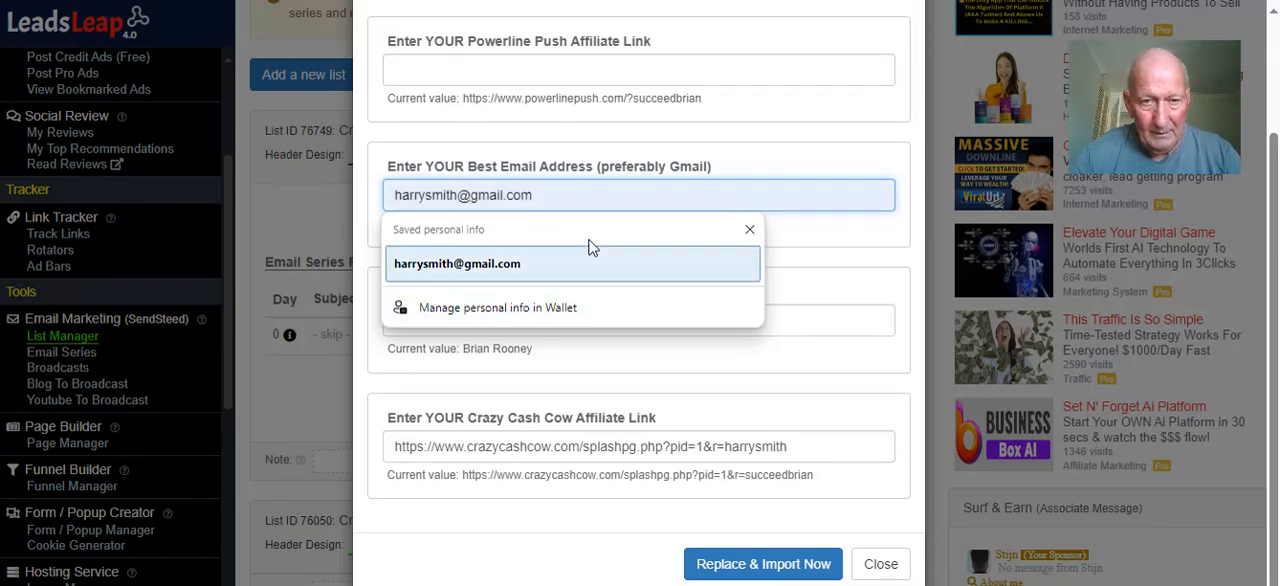
# Copy the current Powerline Push affiliate link into its replacement field
pyautogui.moveTo(702, 100); pyautogui.dragTo(462, 100)
pyautogui.rightClick(462, 100)
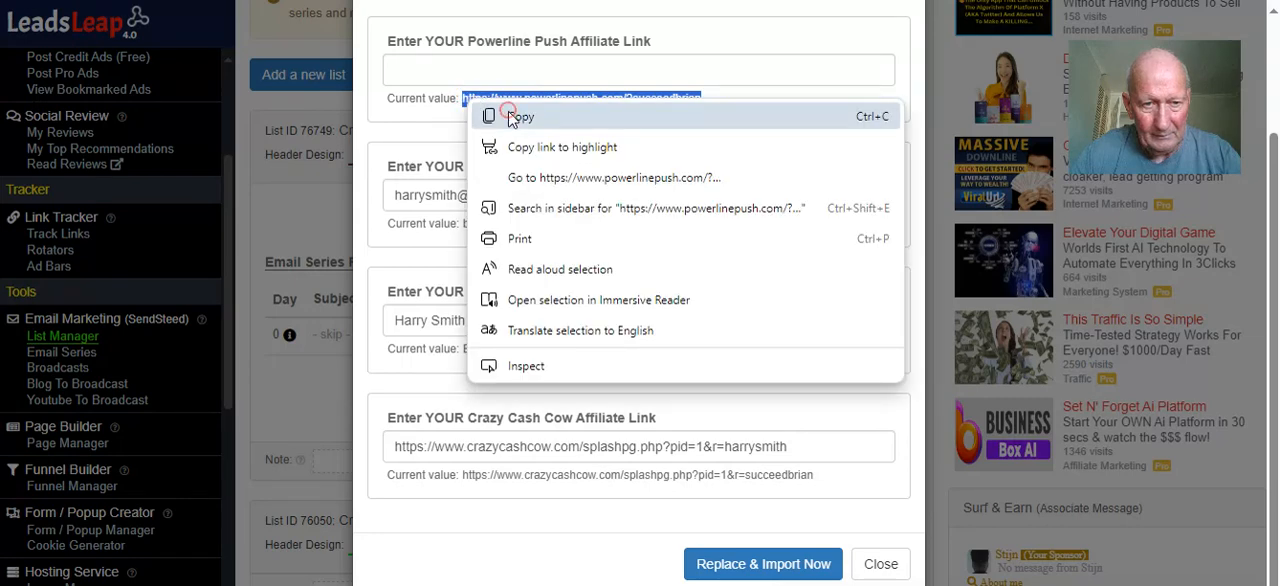
pyautogui.click(505, 113)
pyautogui.rightClick(494, 73)
pyautogui.click(577, 222)
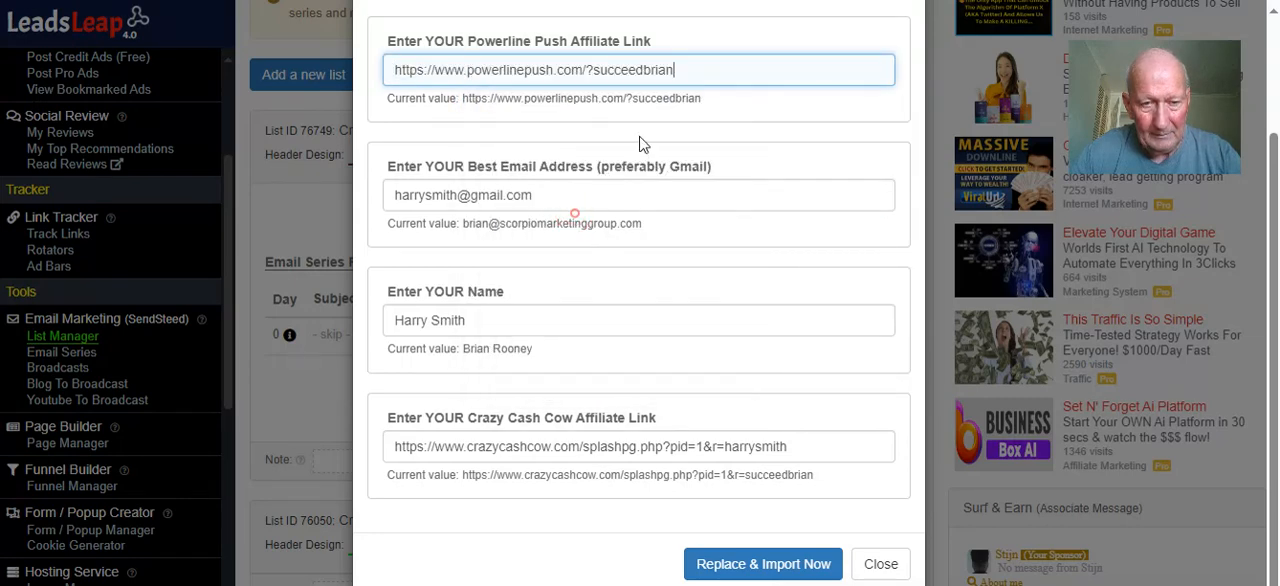
# Replace the referral username at the end of the Powerline Push link with the example member's username and check the replacement values
pyautogui.moveTo(676, 70); pyautogui.dragTo(593, 77)
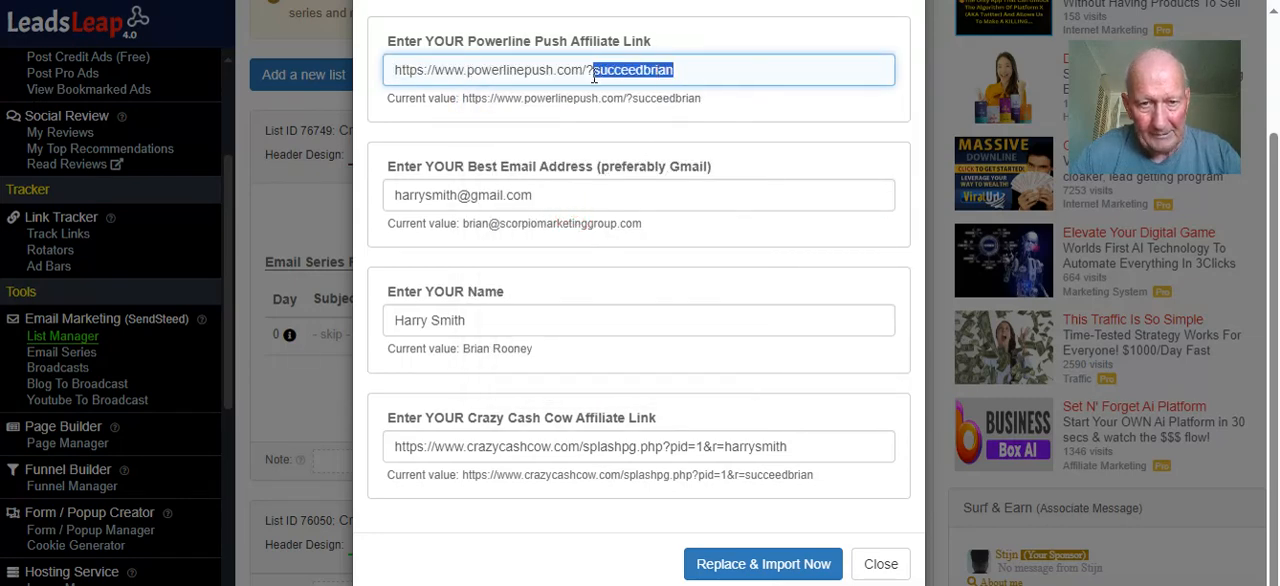
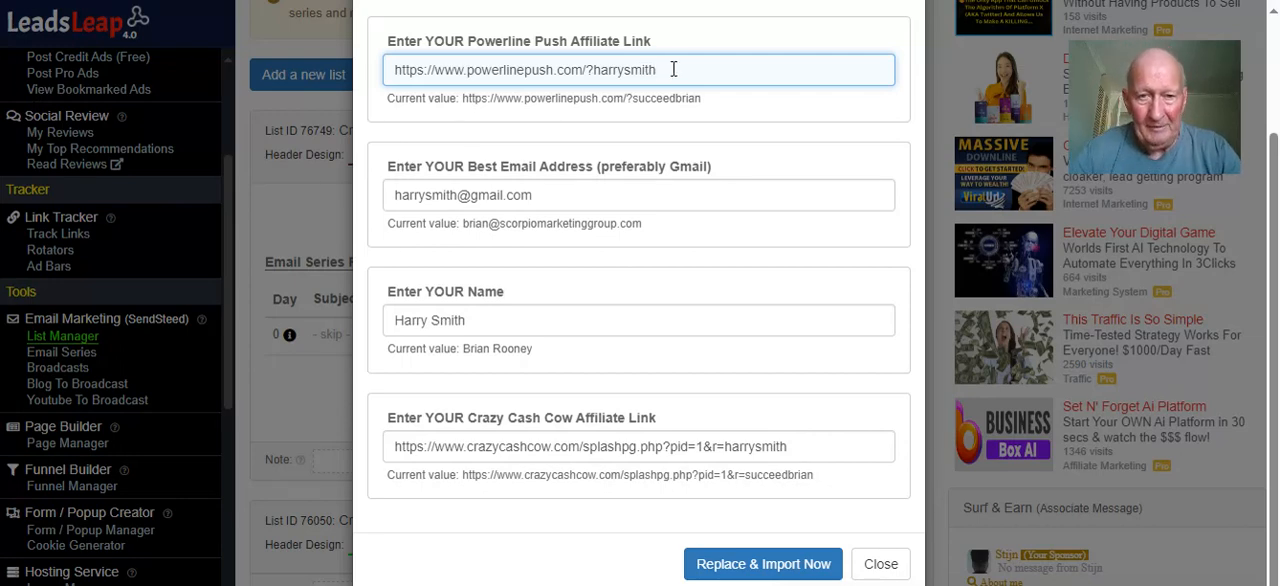
pyautogui.click(716, 34)
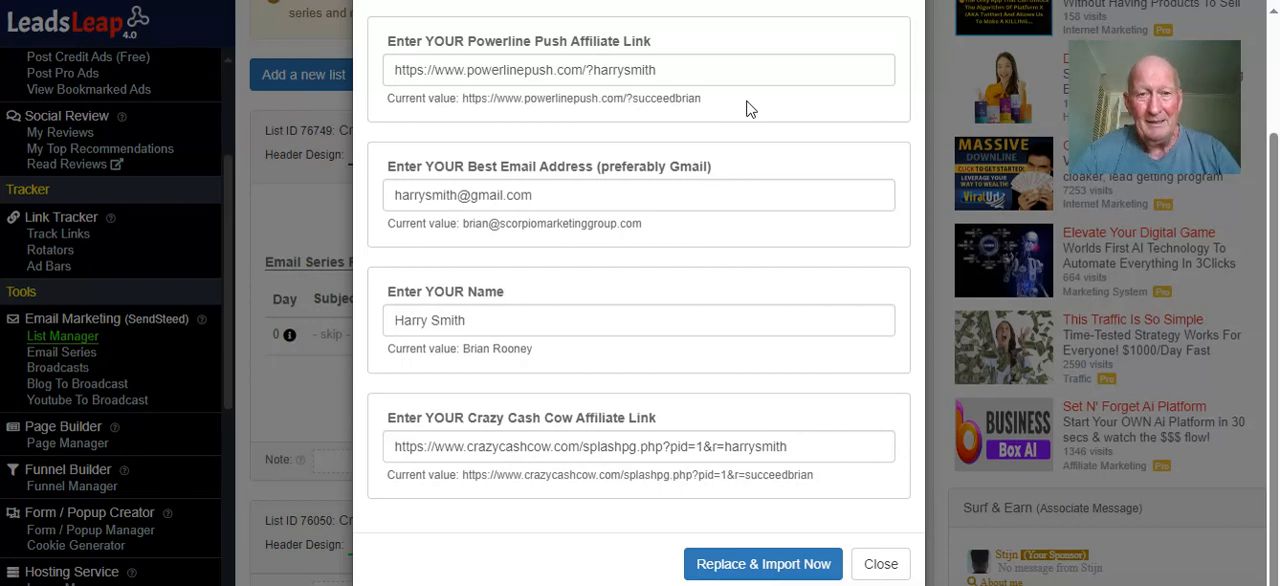
pyautogui.scroll(1, 744, 126)
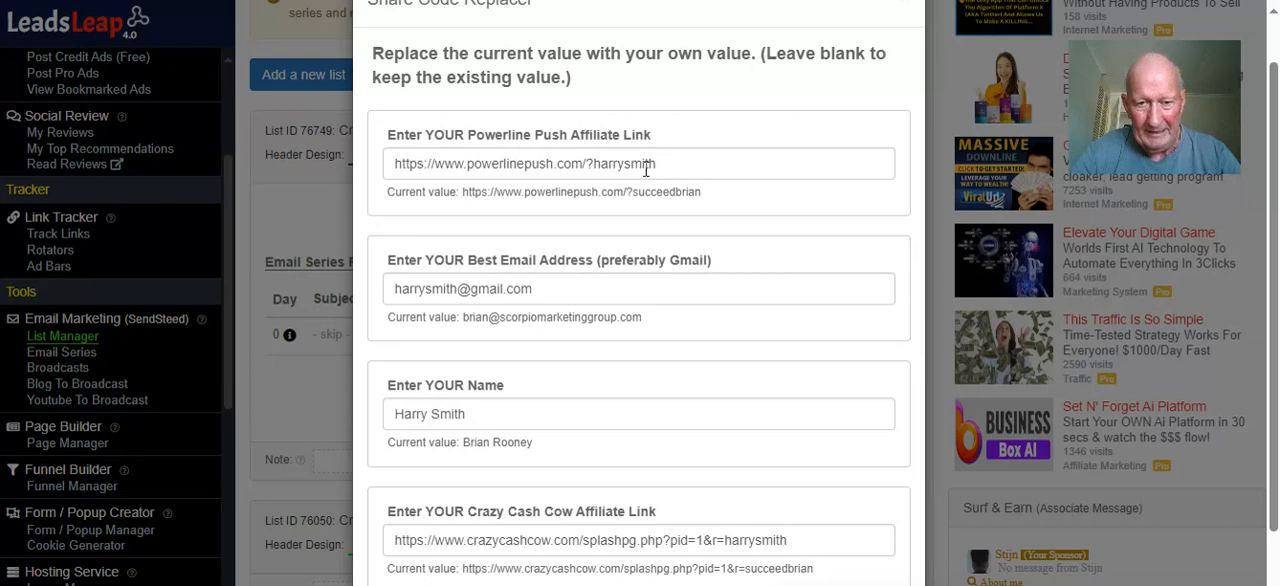
pyautogui.scroll(-1, 560, 230)
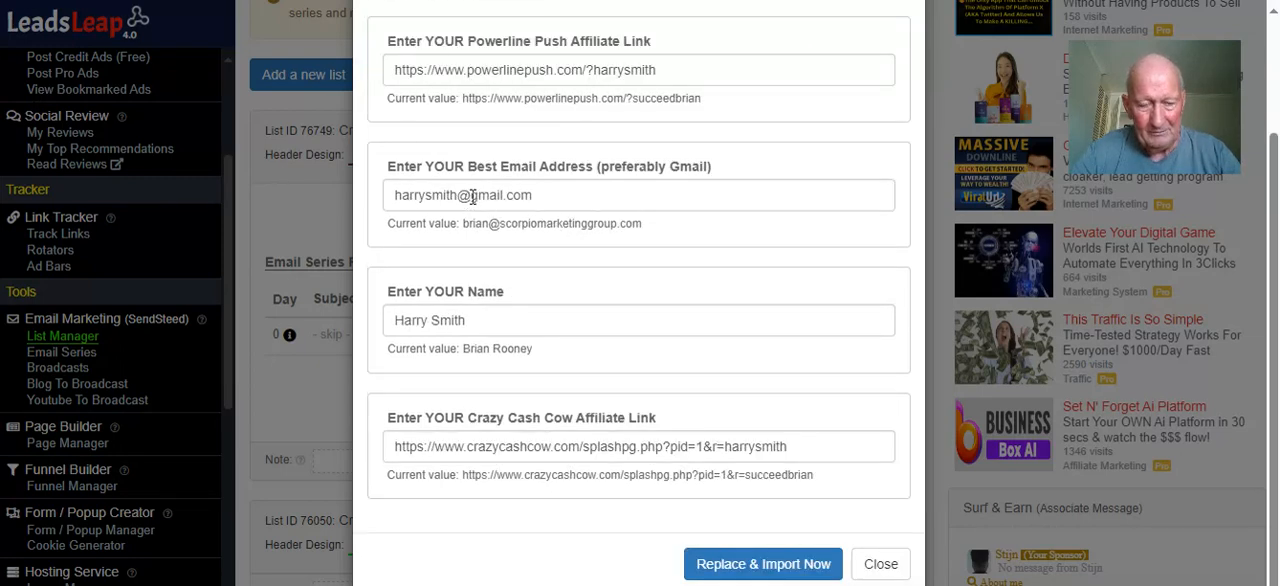
pyautogui.scroll(-1, 474, 316)
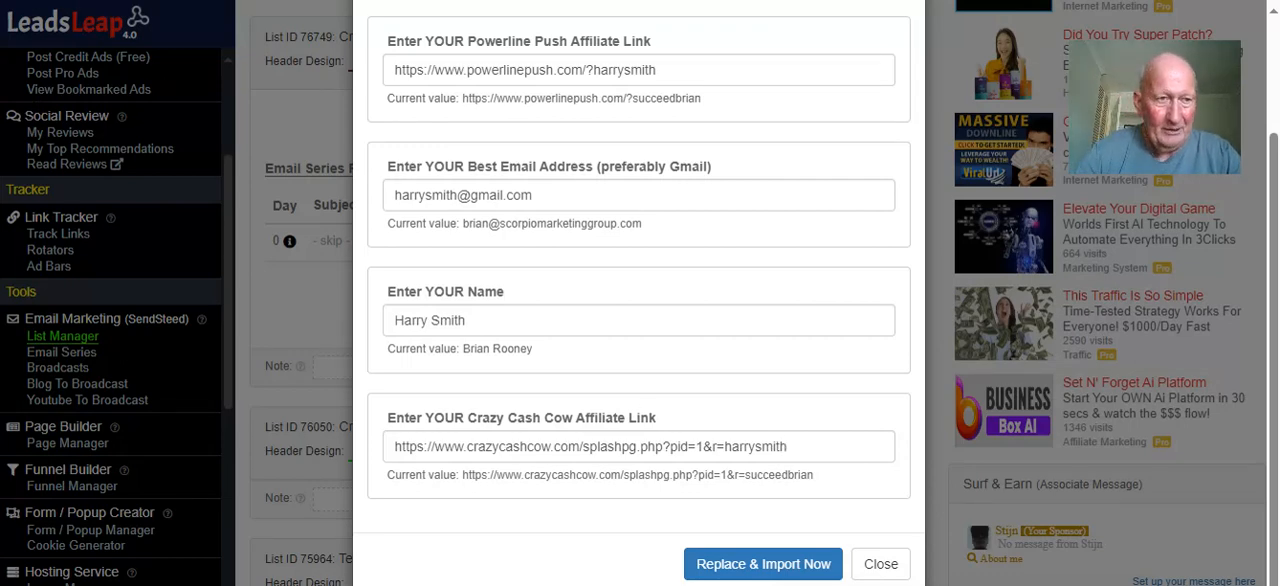
# Switch to the Crazy Cash Cow member site, log back in, and view the affiliate links in the Promotional Center
pyautogui.click(62, 1)
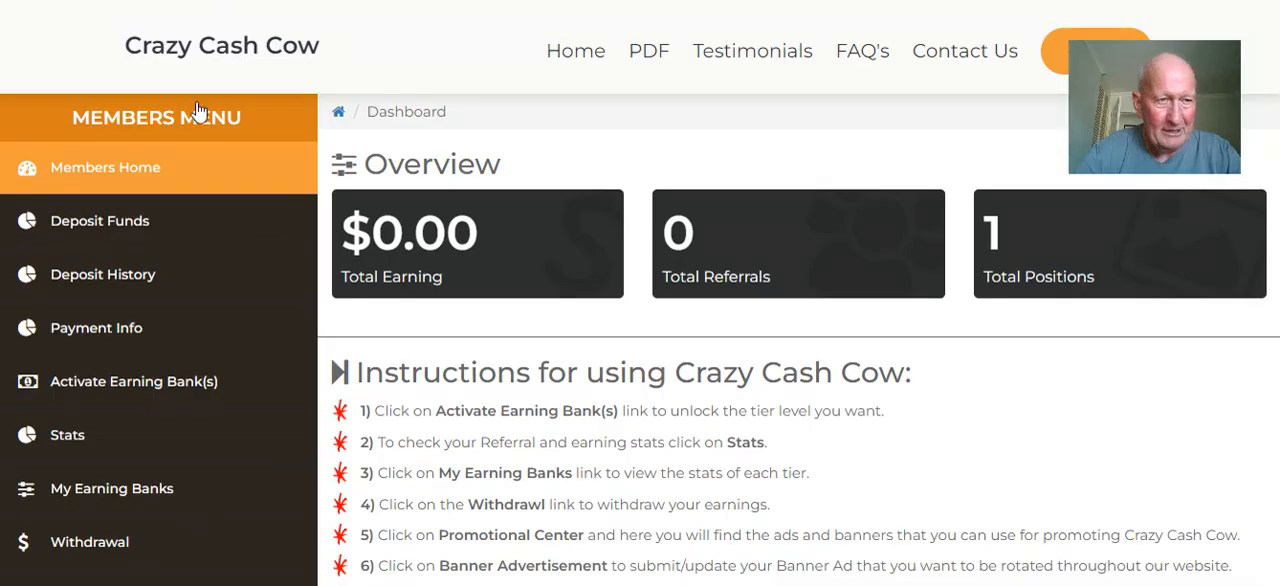
pyautogui.scroll(-4, 103, 349)
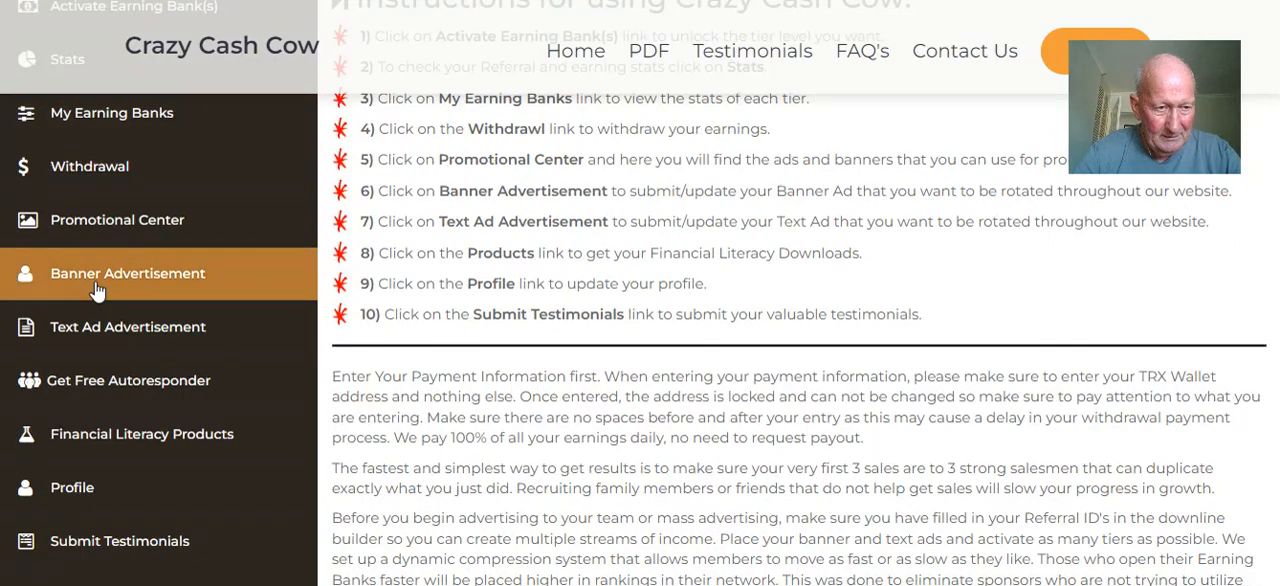
pyautogui.scroll(-4, 100, 318)
pyautogui.scroll(5, 106, 300)
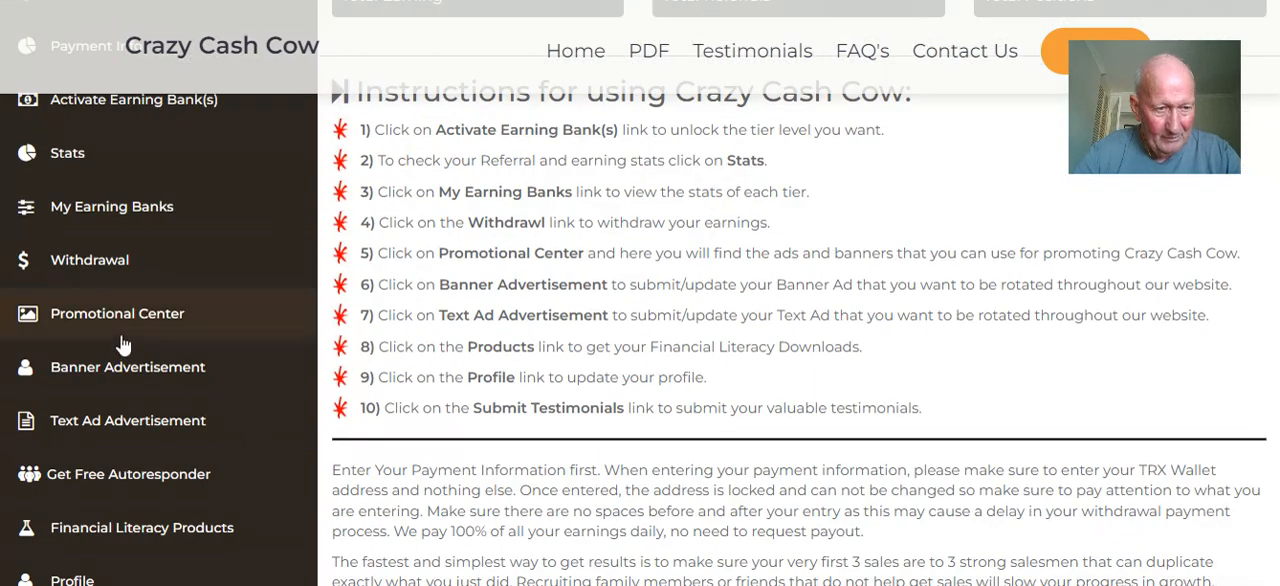
pyautogui.click(118, 316)
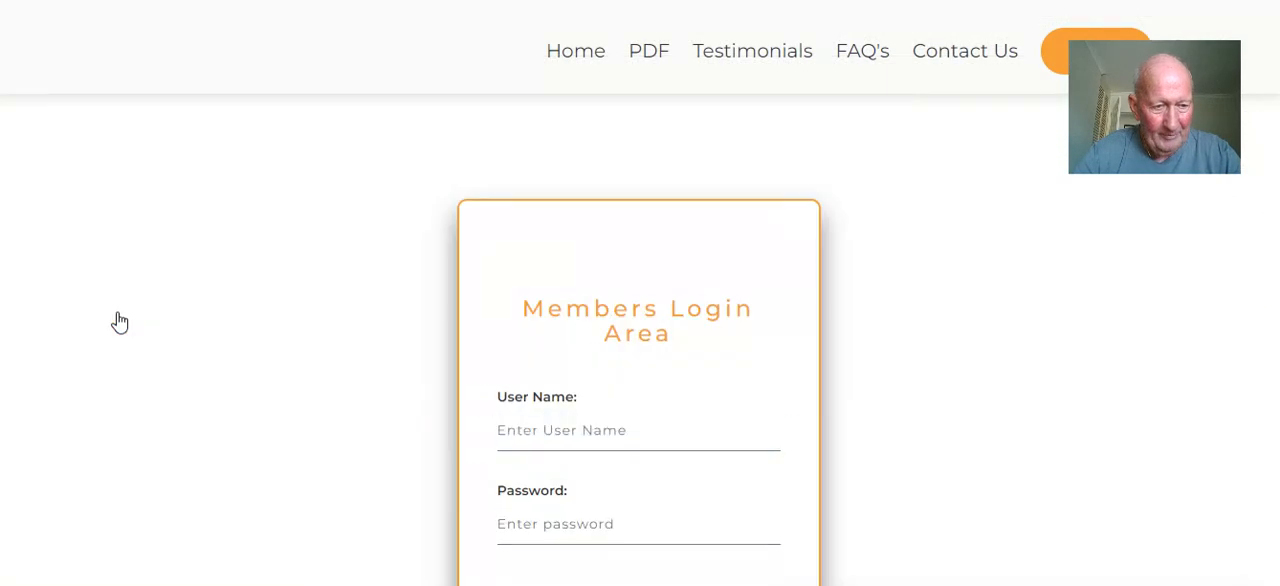
pyautogui.scroll(-5, 480, 321)
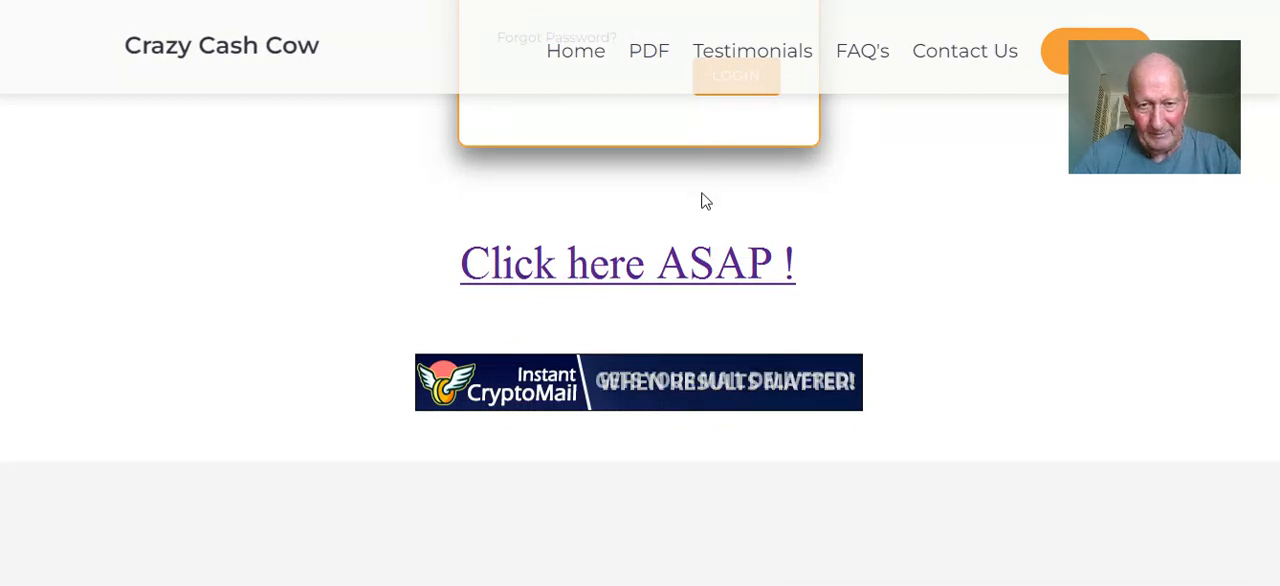
pyautogui.scroll(1, 722, 165)
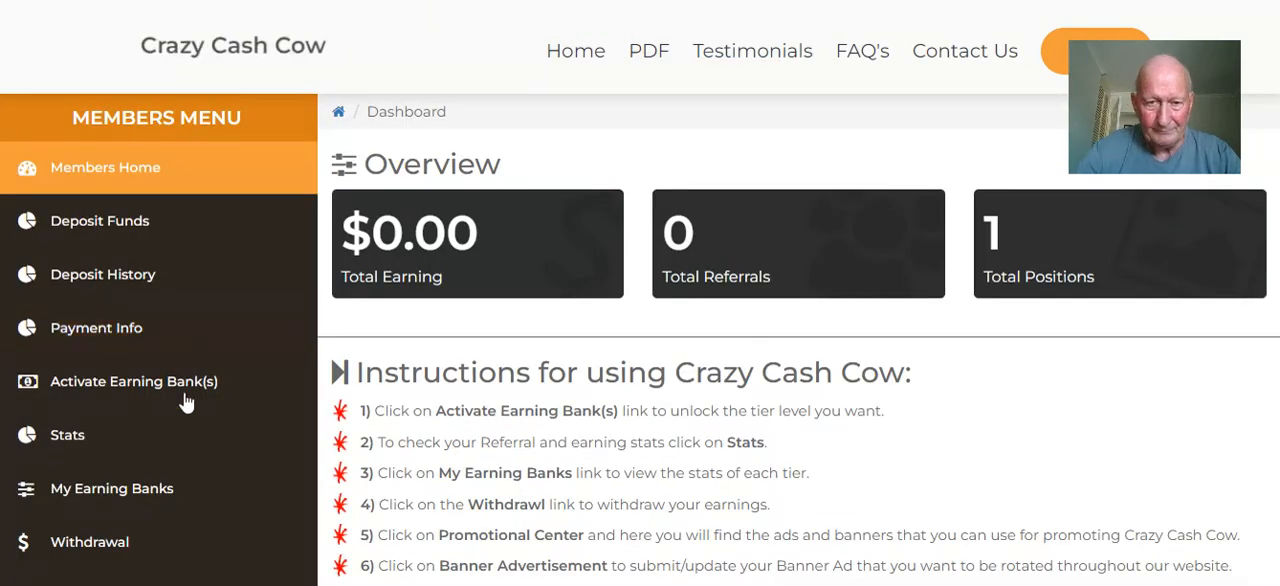
pyautogui.scroll(-5, 180, 400)
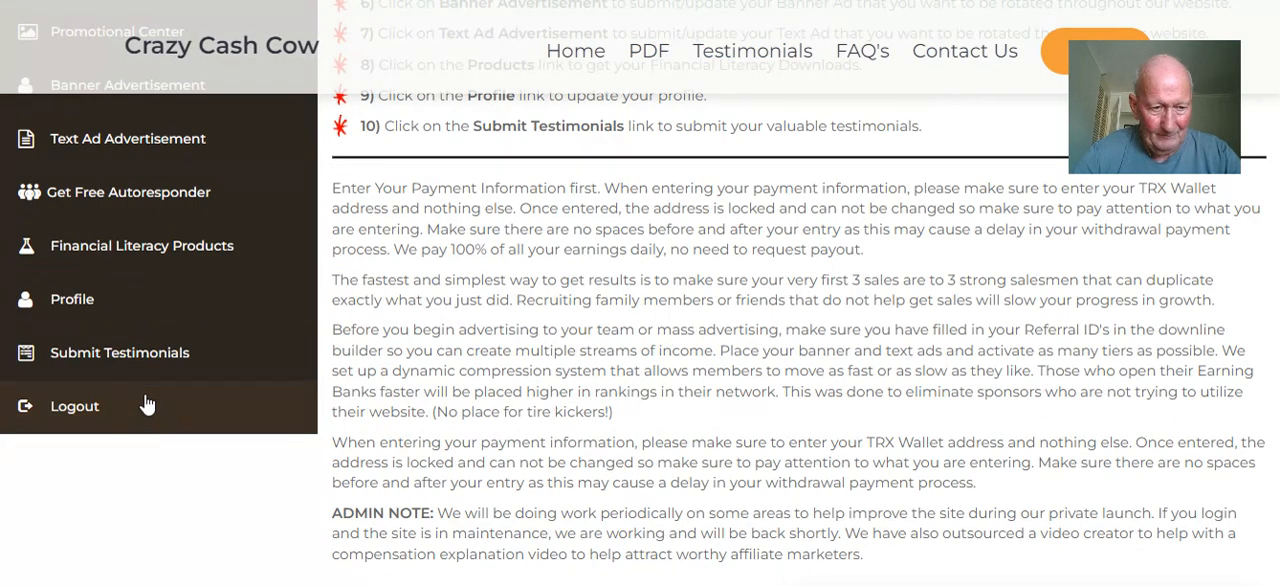
pyautogui.scroll(1, 115, 310)
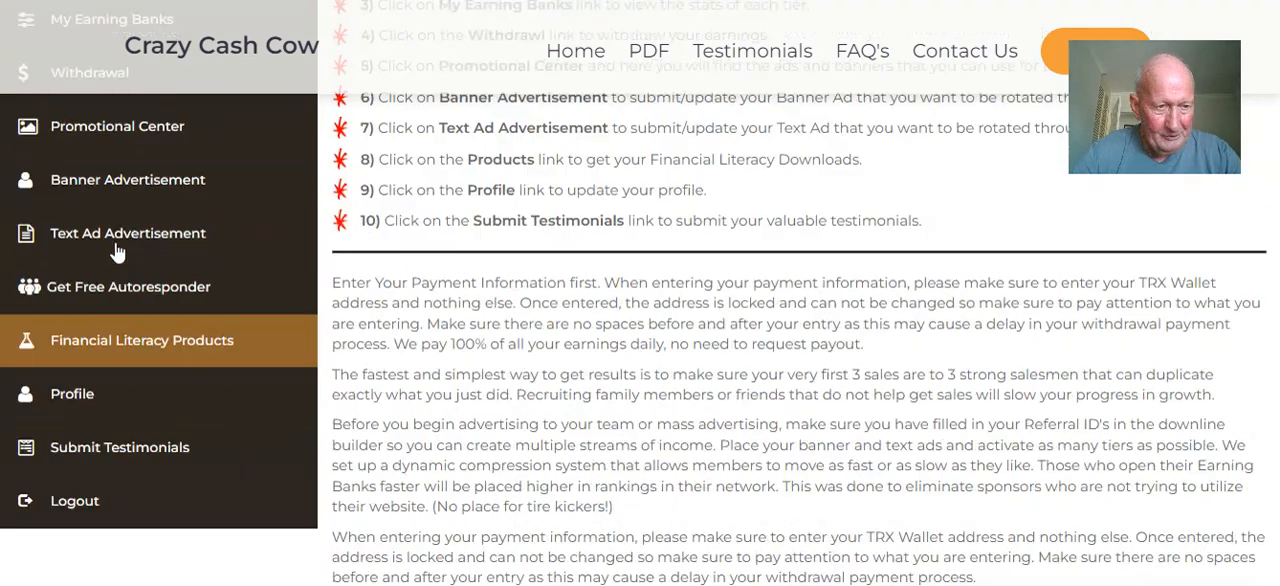
pyautogui.click(117, 135)
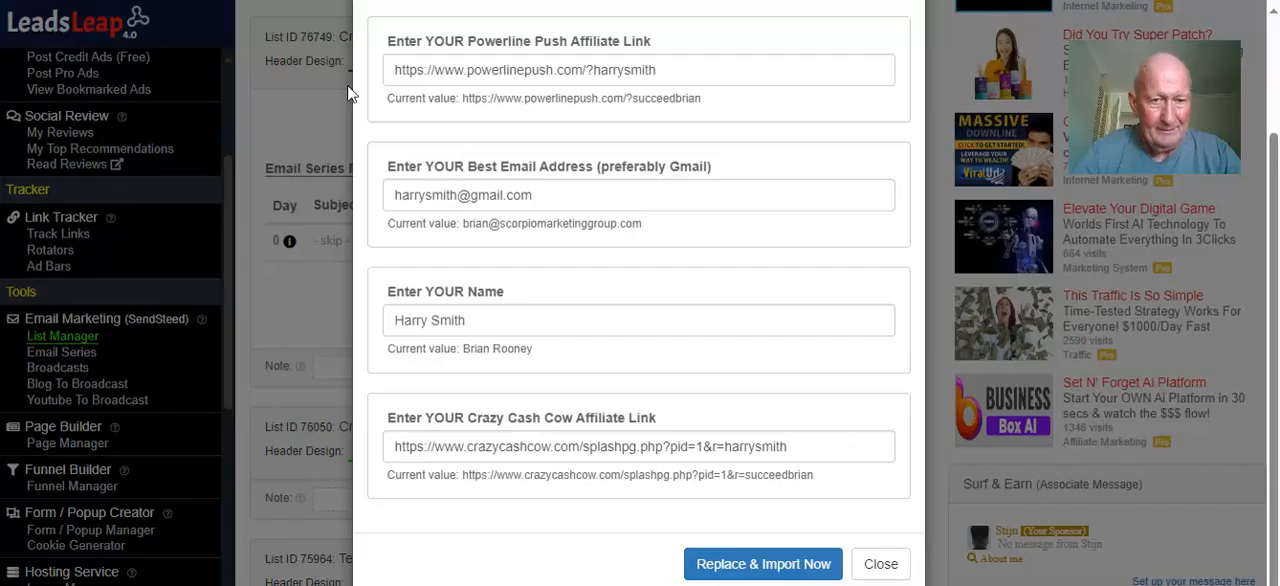
# Return to LeadsLeap and import the email series with the personalised replacement values
pyautogui.scroll(1, 505, 128)
pyautogui.scroll(-1, 550, 145)
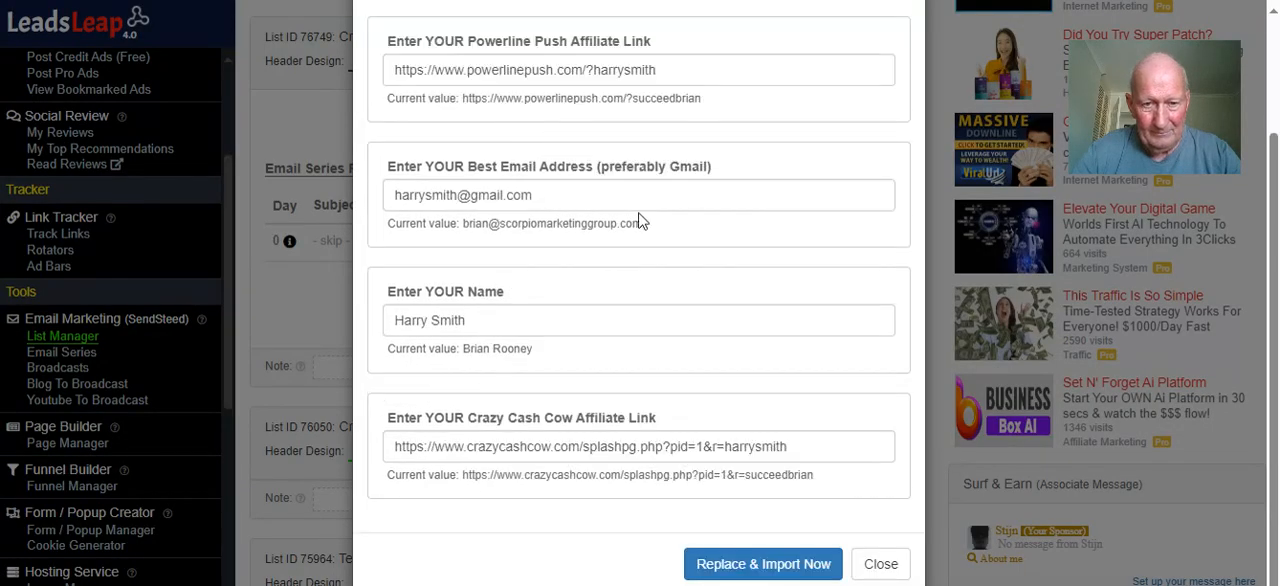
pyautogui.scroll(1, 662, 150)
pyautogui.scroll(-1, 590, 330)
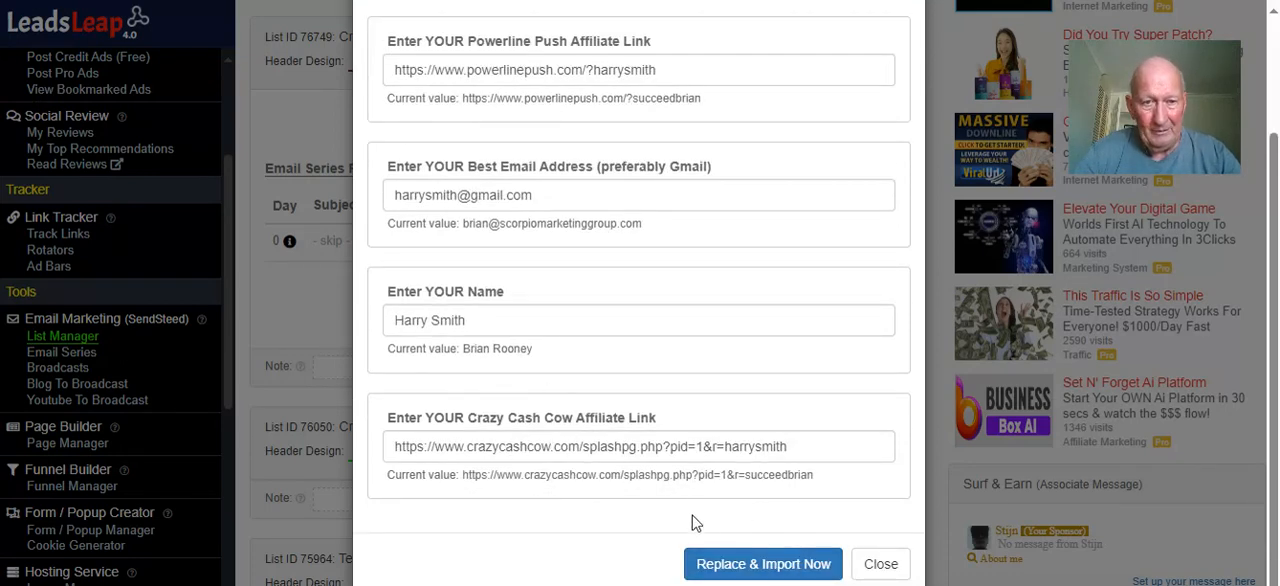
pyautogui.click(750, 566)
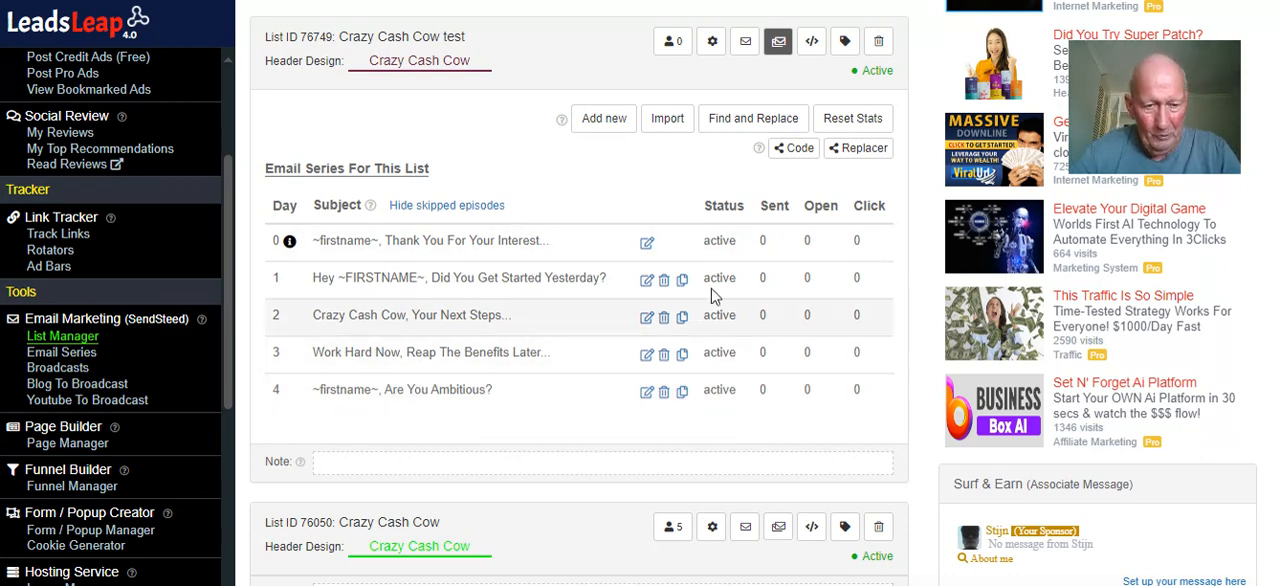
# Open the list's Day 0 welcome email for editing and inspect the URL behind its first Crazy Cash Cow link
pyautogui.click(646, 243)
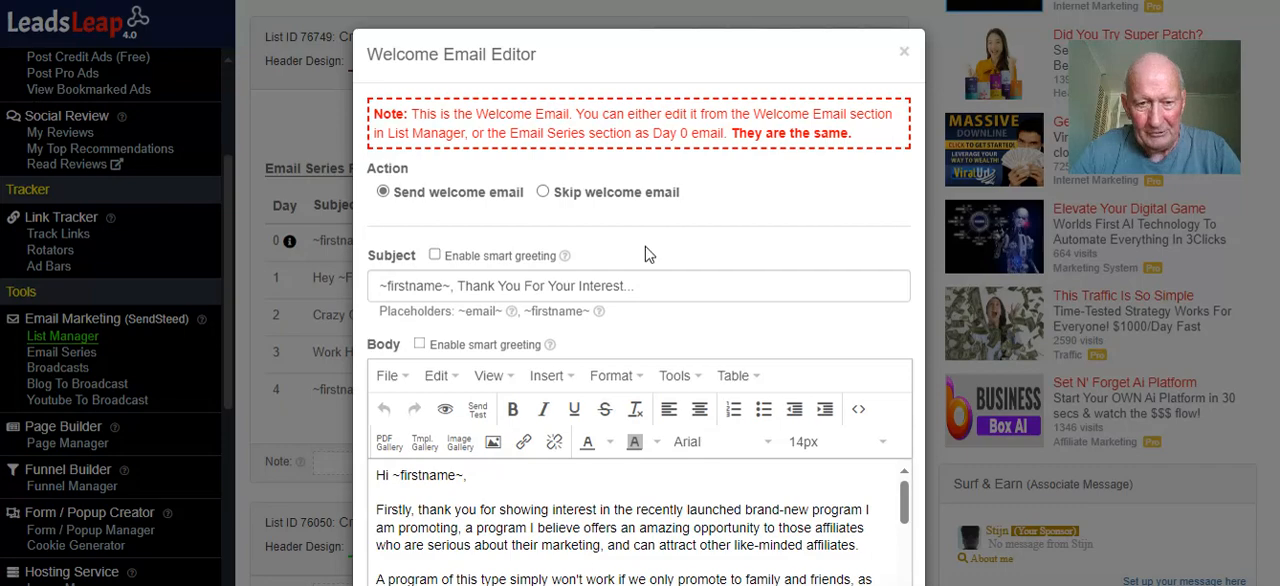
pyautogui.scroll(-1, 646, 254)
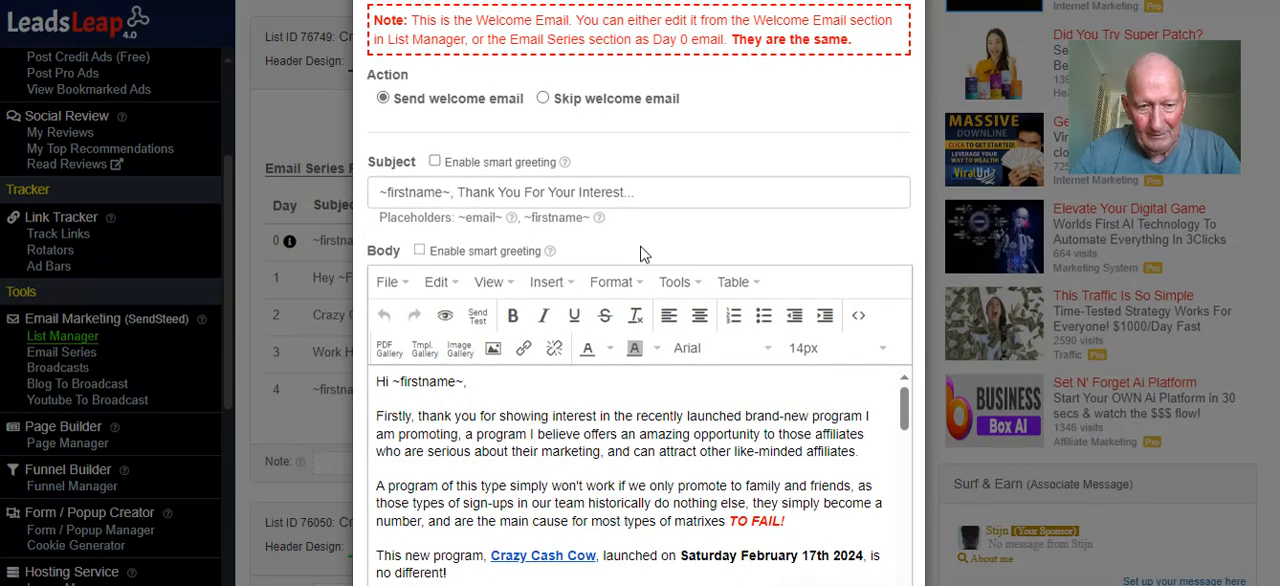
pyautogui.scroll(-1, 644, 254)
pyautogui.scroll(-2, 640, 250)
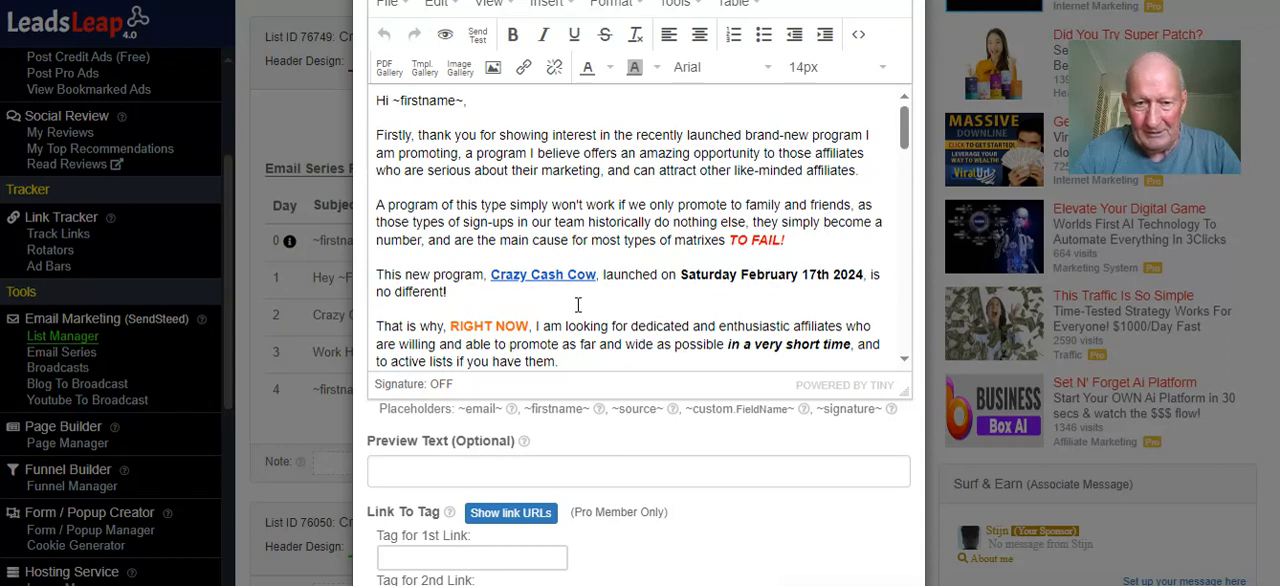
pyautogui.click(556, 277)
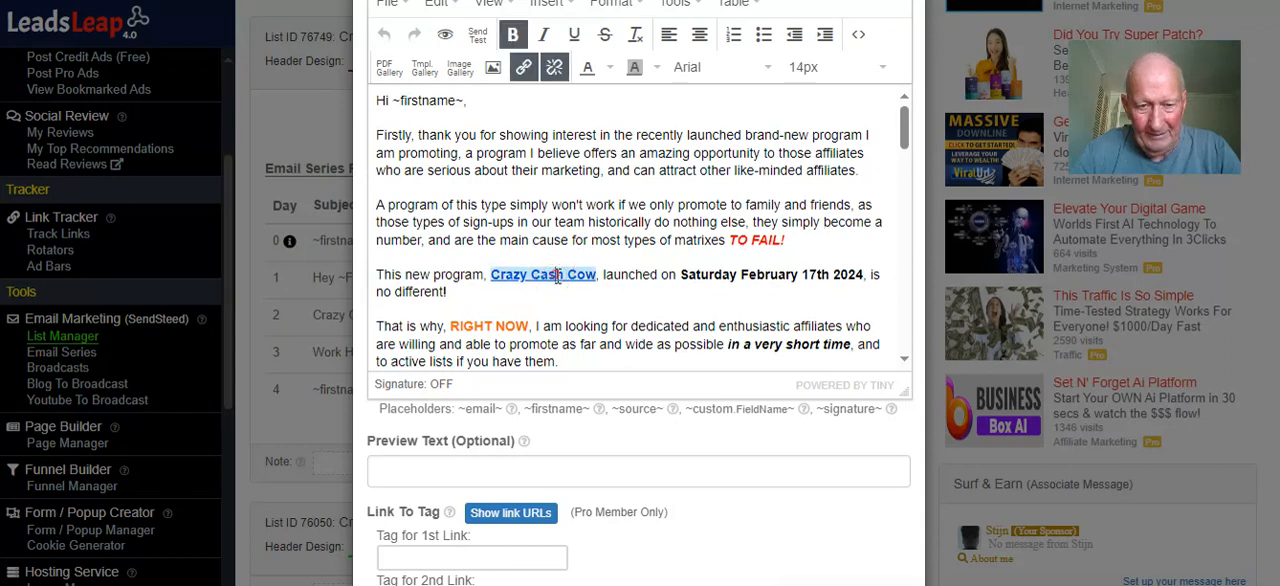
pyautogui.click(523, 68)
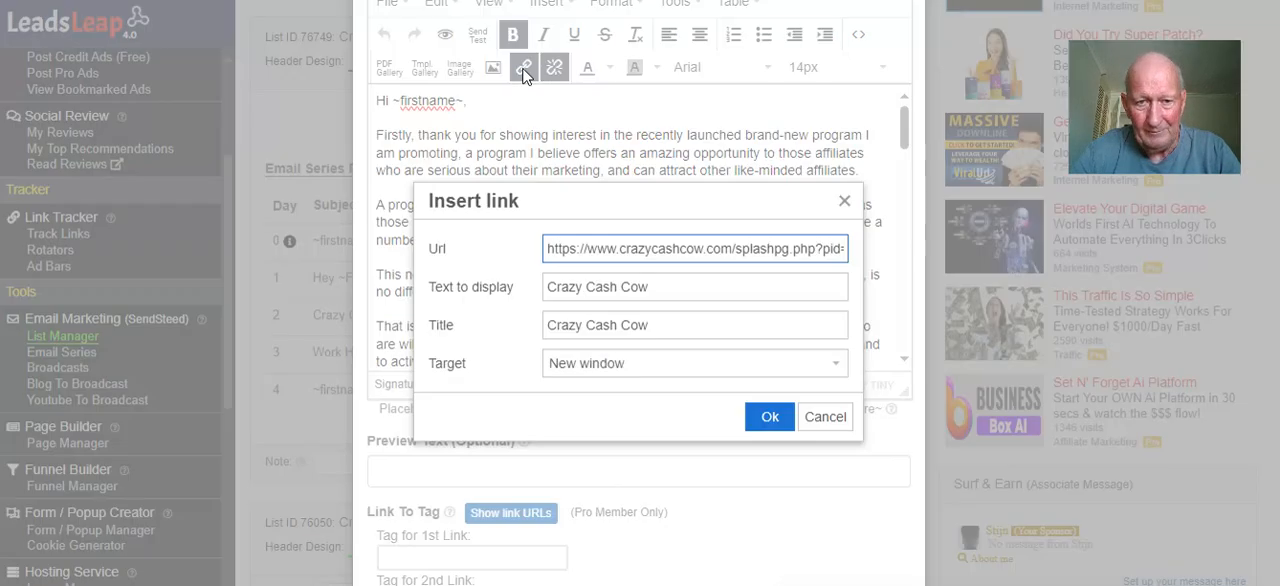
pyautogui.moveTo(726, 256); pyautogui.dragTo(857, 246)
pyautogui.click(848, 272)
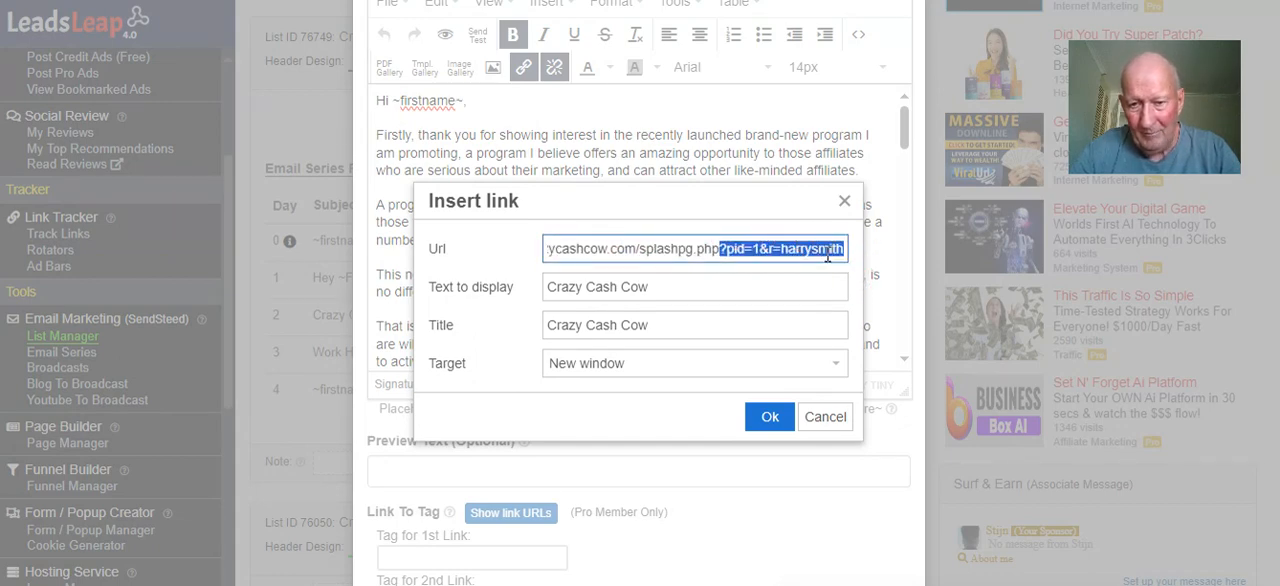
pyautogui.click(772, 415)
# Read the rest of the welcome email's body, checking the affiliate link, contact e-mail and signature name
pyautogui.scroll(-2, 715, 236)
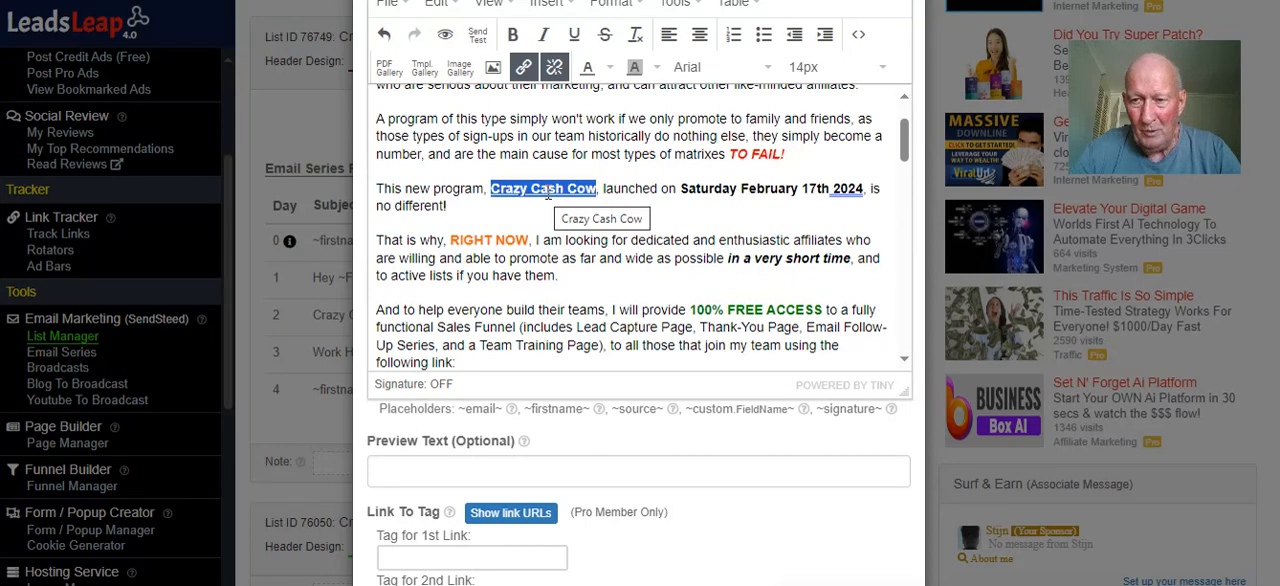
pyautogui.scroll(-3, 540, 190)
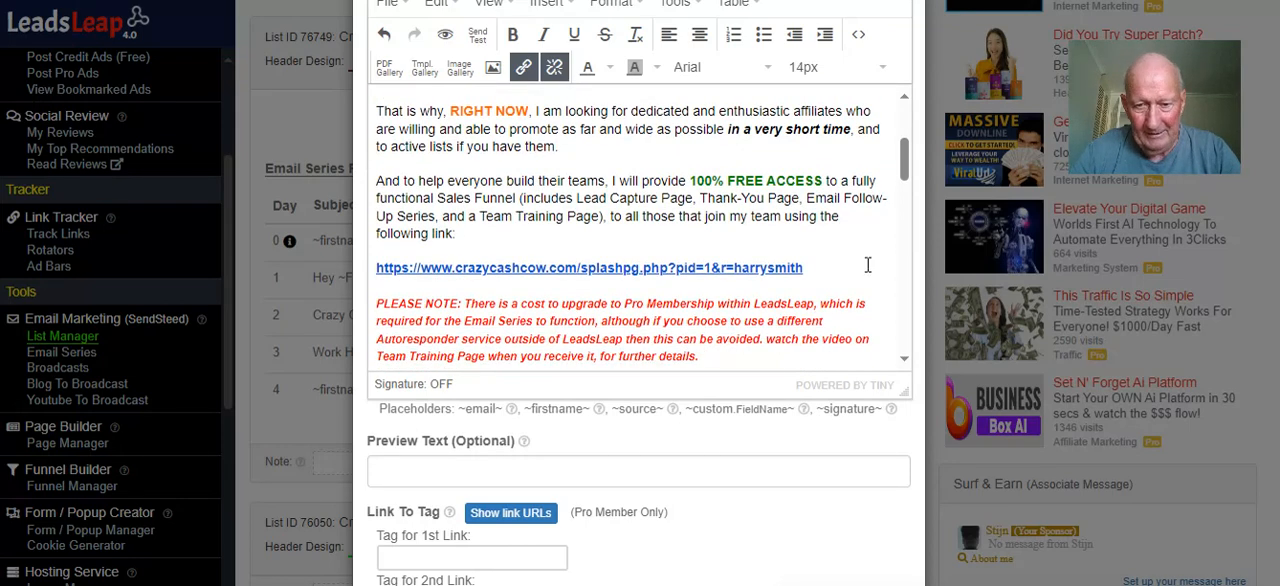
pyautogui.scroll(-3, 628, 200)
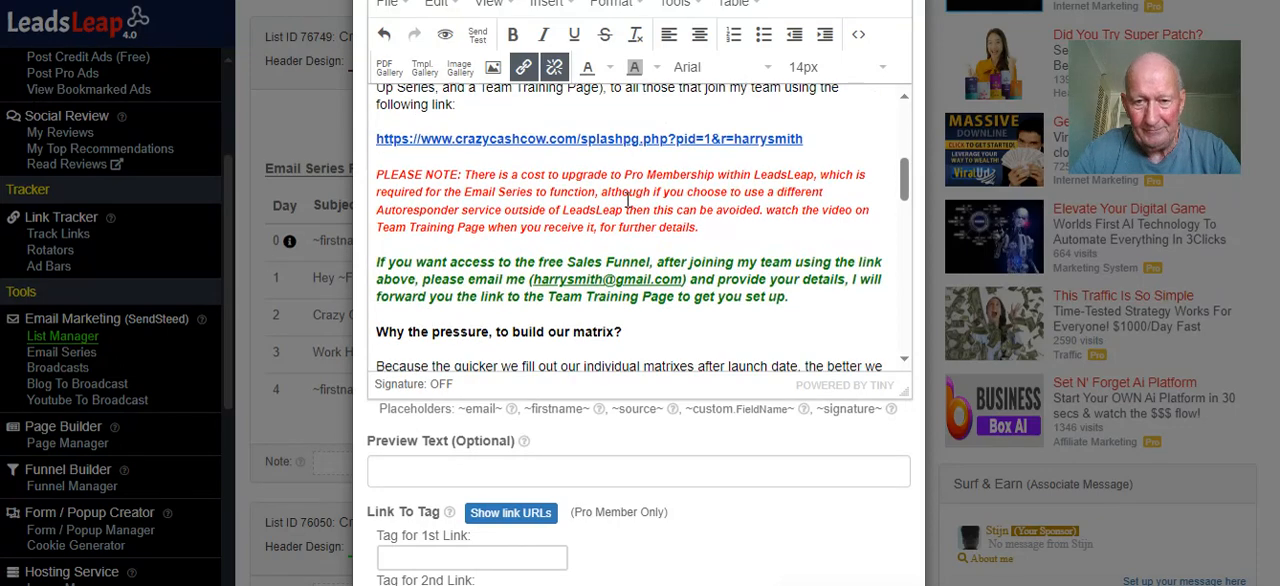
pyautogui.scroll(-7, 628, 198)
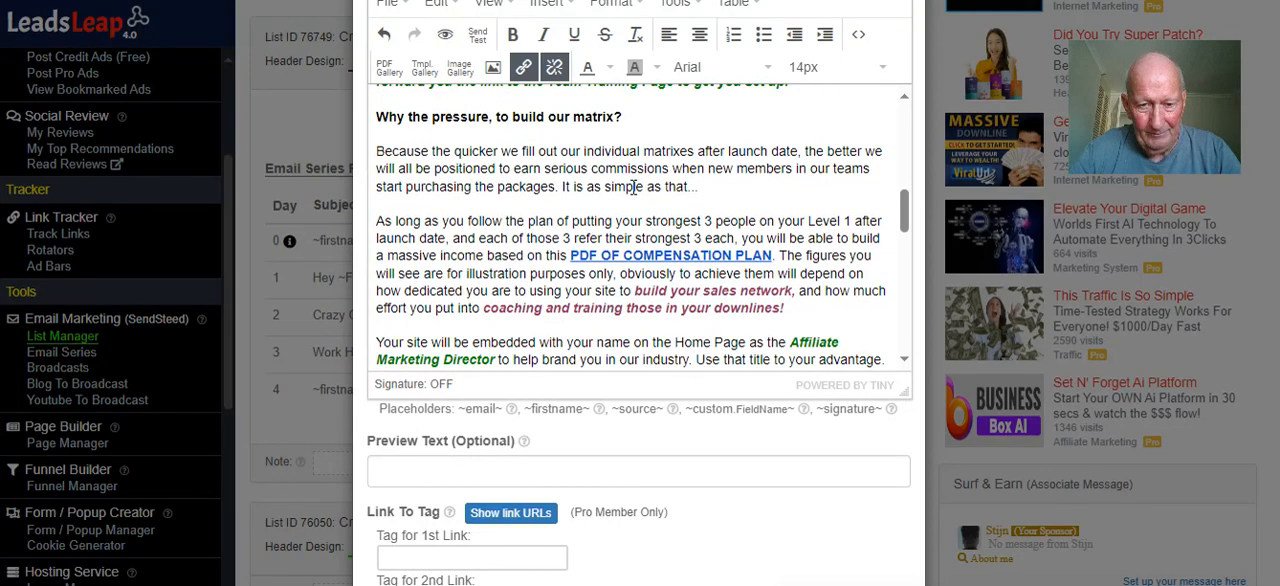
pyautogui.scroll(-12, 635, 187)
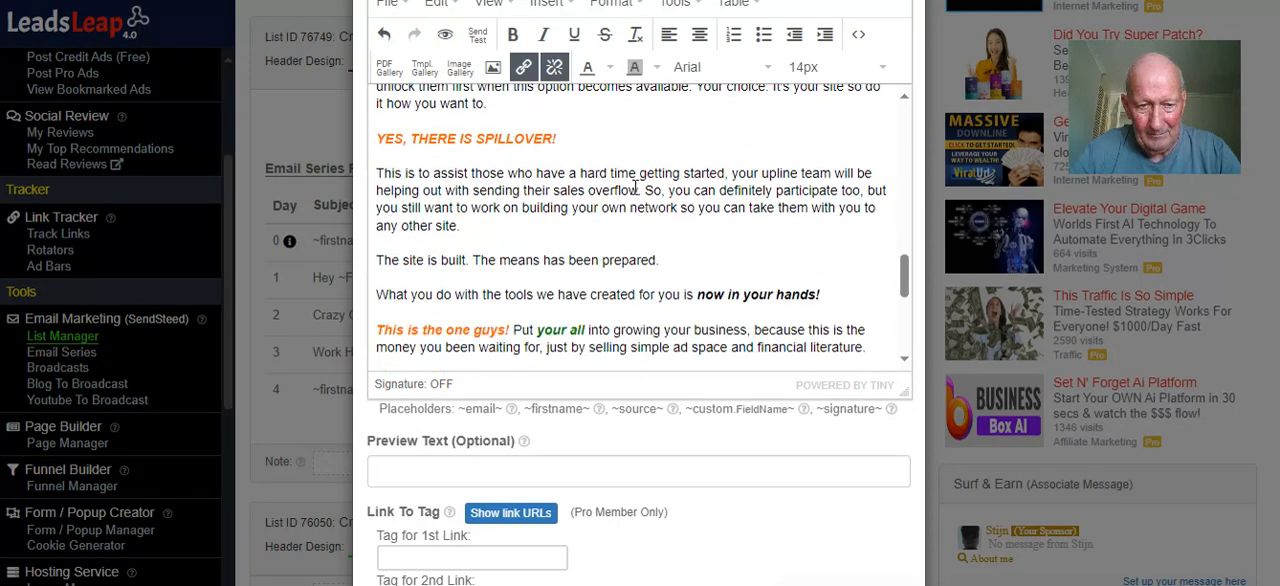
pyautogui.scroll(-5, 635, 187)
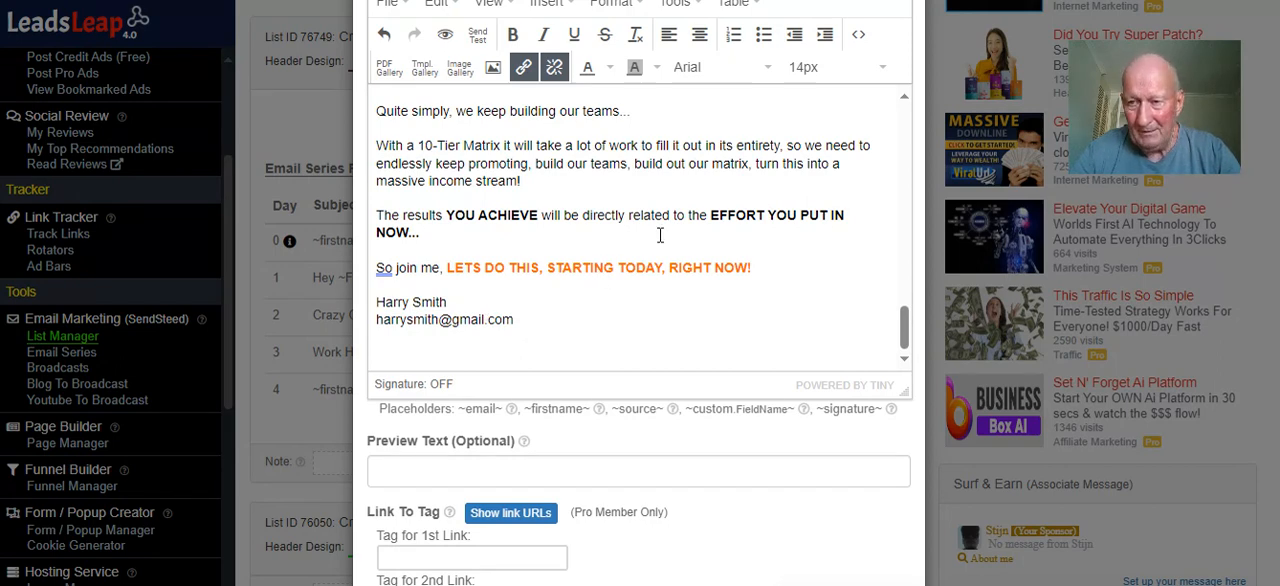
pyautogui.scroll(-2, 668, 230)
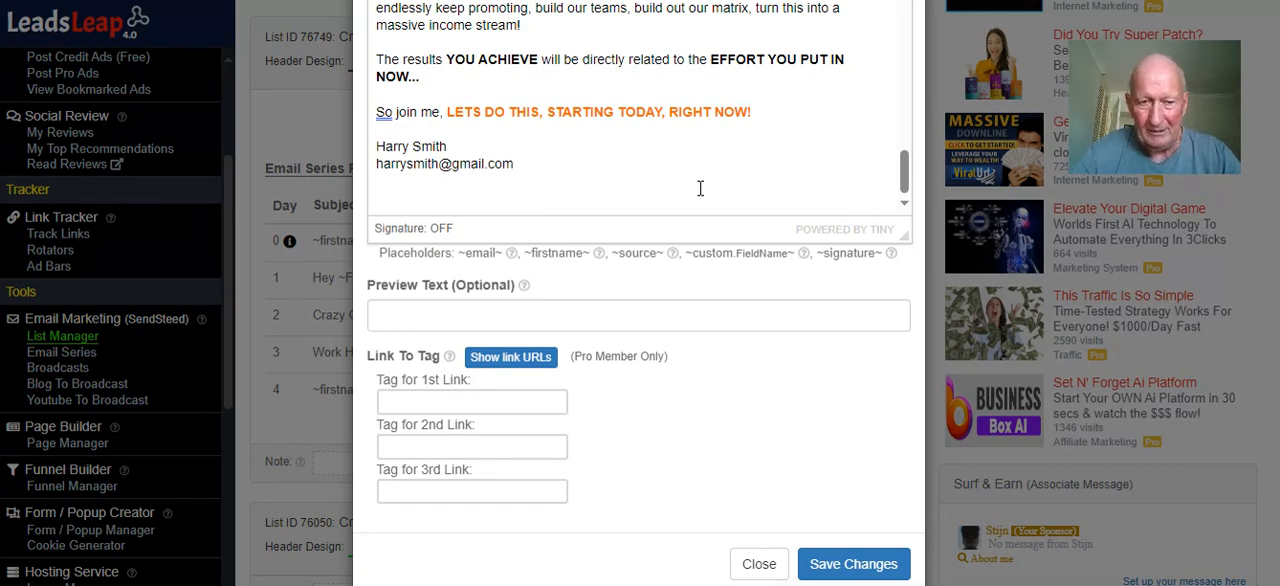
# Save the welcome email and look over its desktop preview
pyautogui.scroll(2, 664, 200)
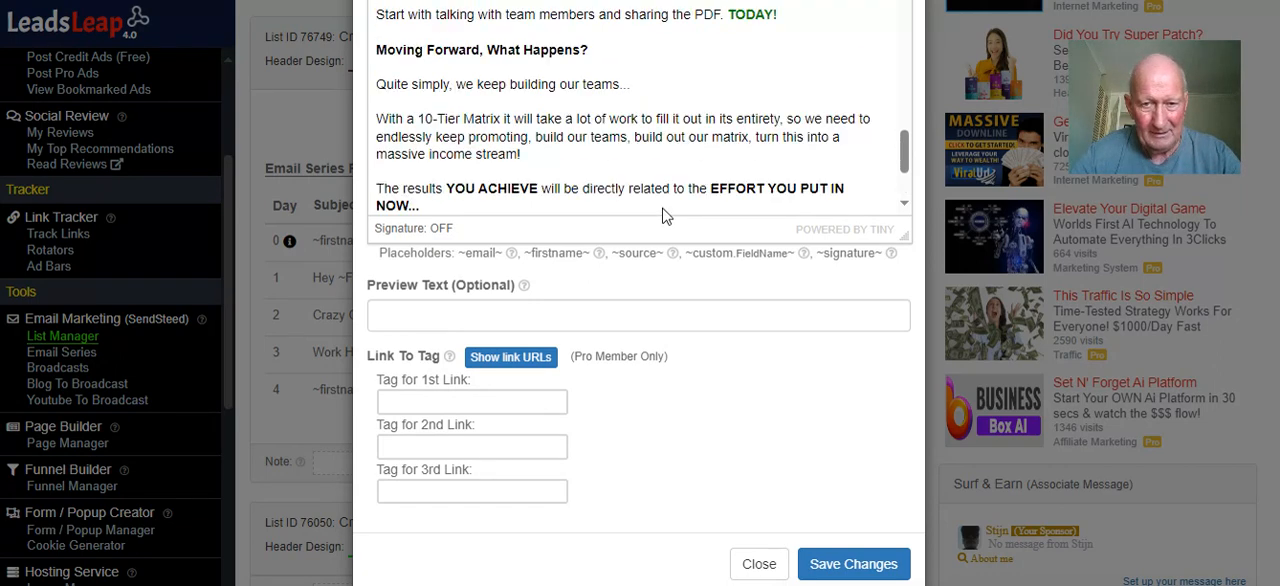
pyautogui.scroll(-2, 664, 210)
pyautogui.click(846, 562)
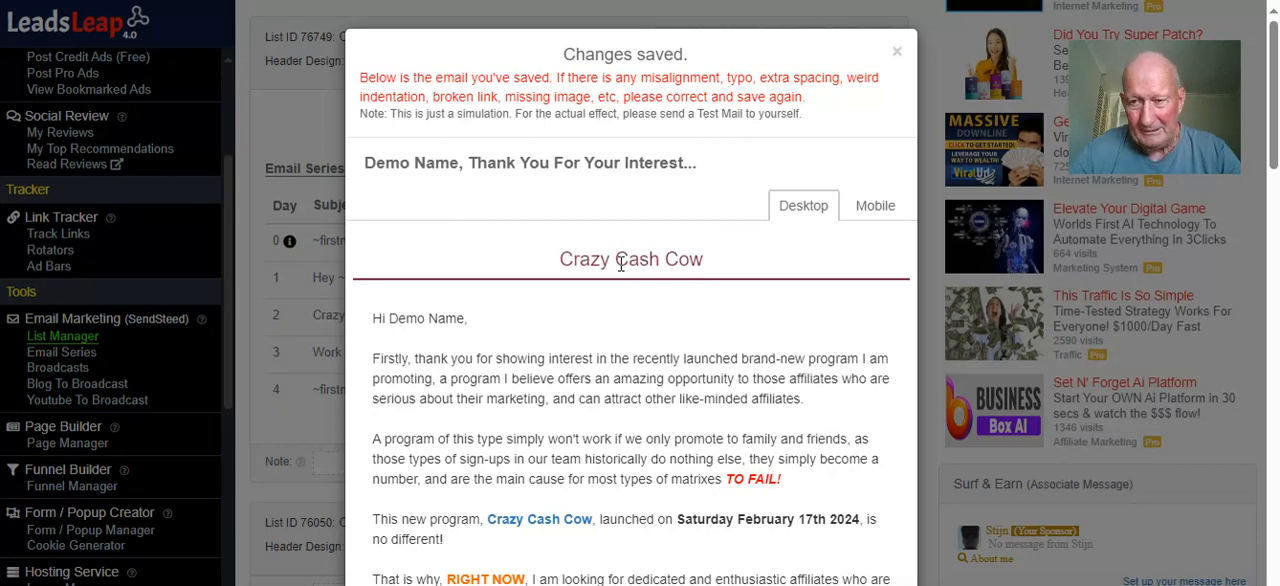
pyautogui.scroll(-1, 620, 263)
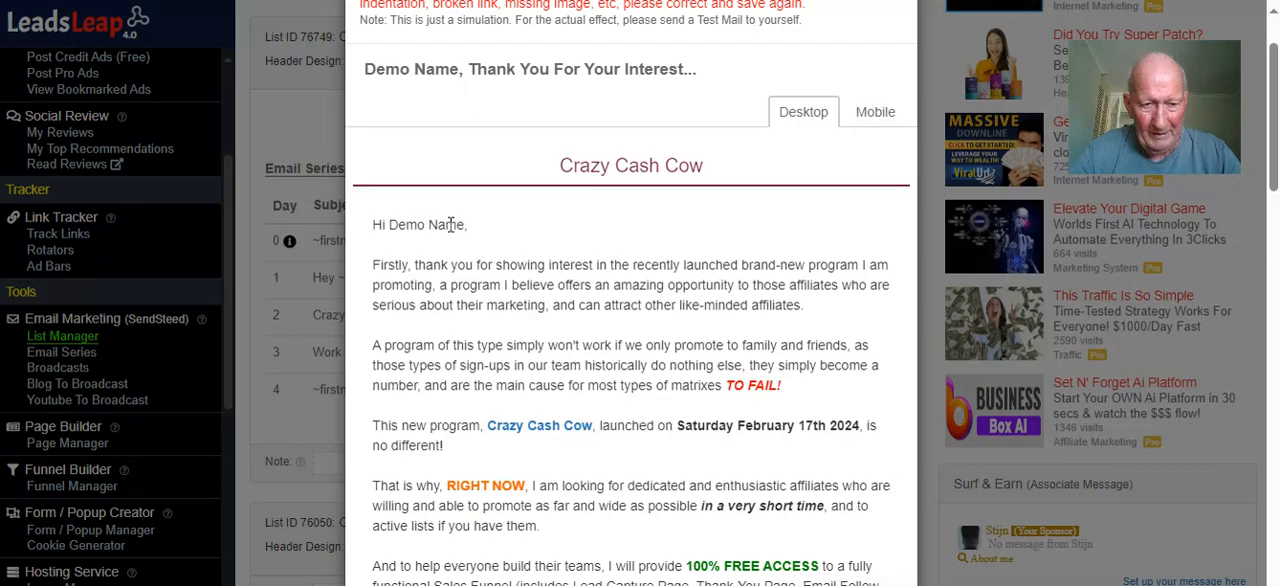
# Review the welcome email's desktop preview through to the signature, checking the Crazy Cash Cow links and contact e-mail, and close the preview
pyautogui.scroll(-5, 600, 245)
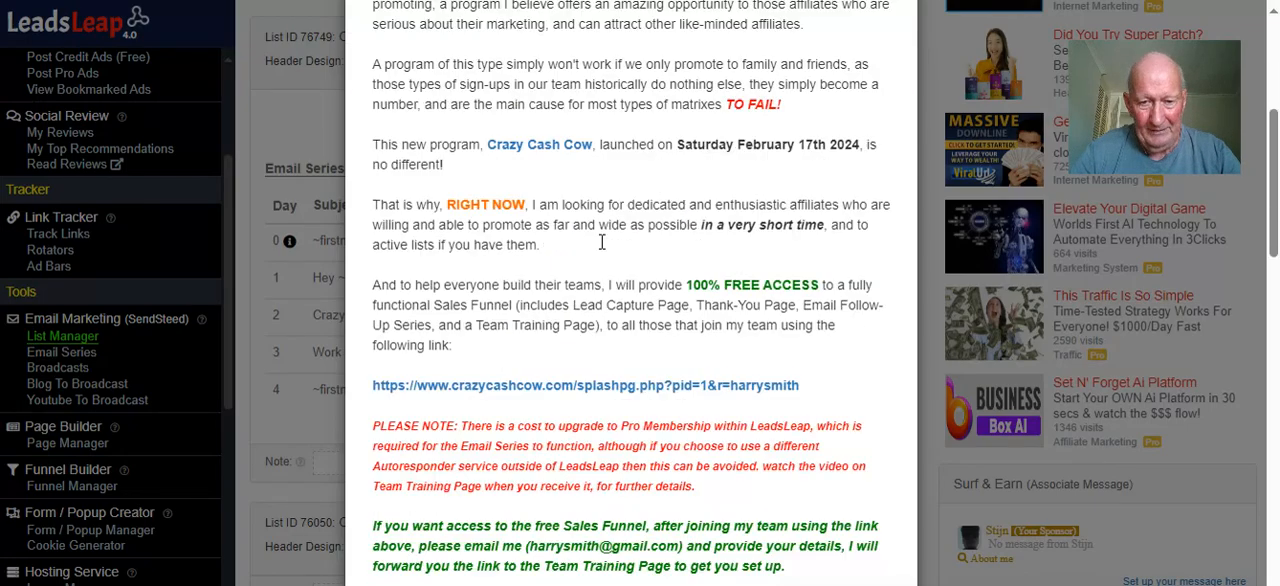
pyautogui.scroll(-12, 601, 242)
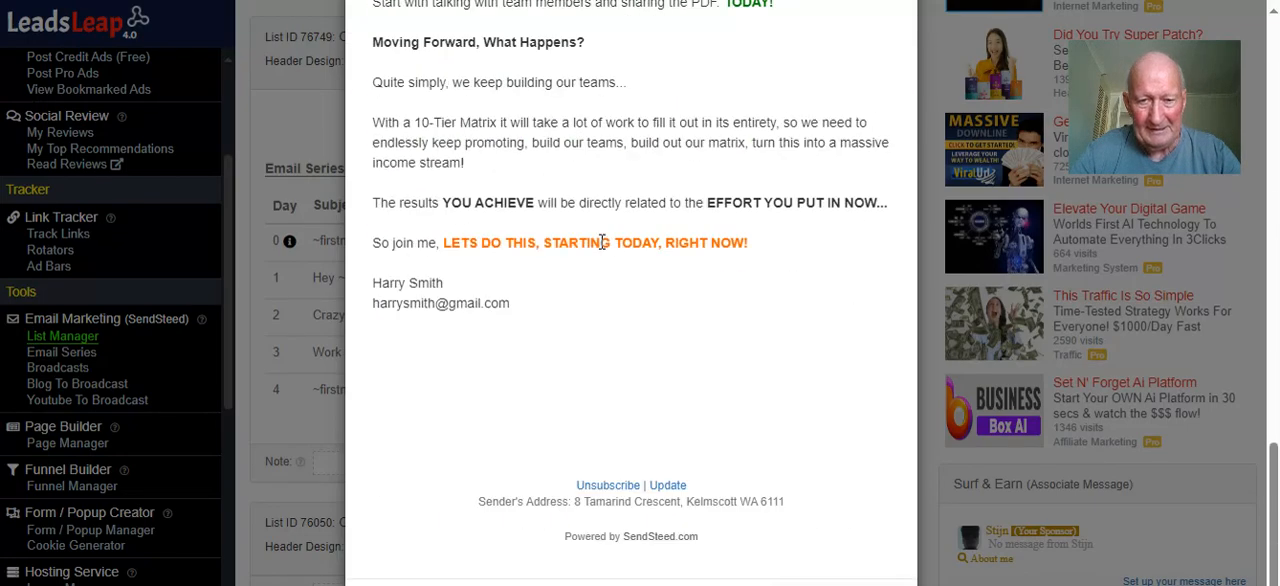
pyautogui.scroll(-1, 601, 242)
pyautogui.scroll(5, 603, 245)
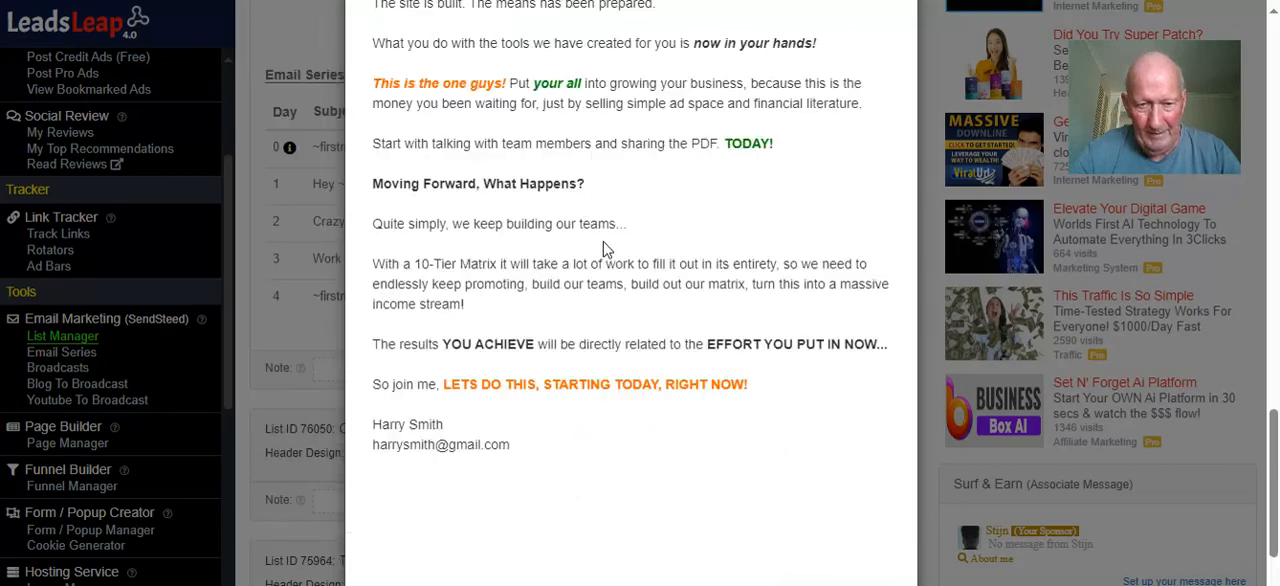
pyautogui.scroll(-1, 603, 249)
pyautogui.scroll(4, 604, 250)
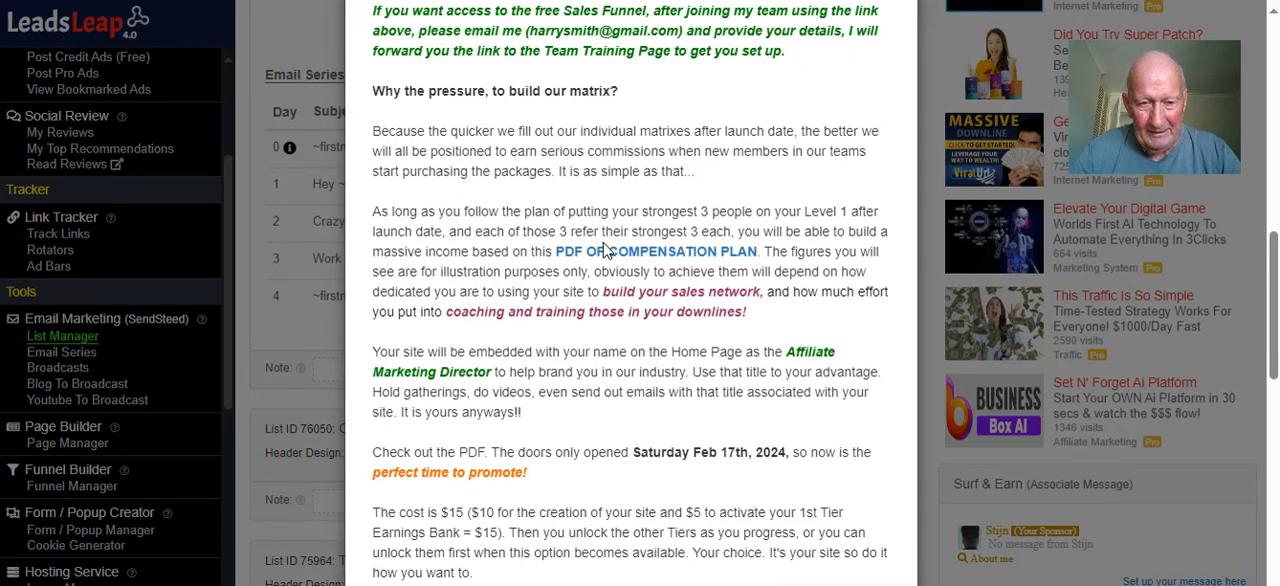
pyautogui.scroll(5, 603, 249)
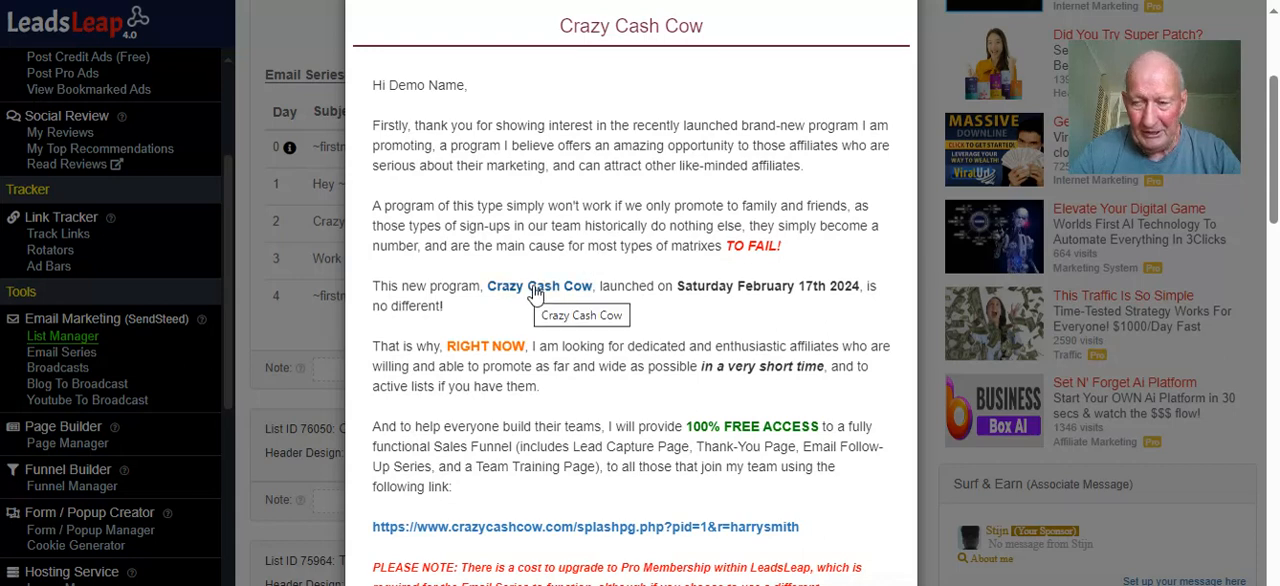
pyautogui.scroll(-1, 535, 290)
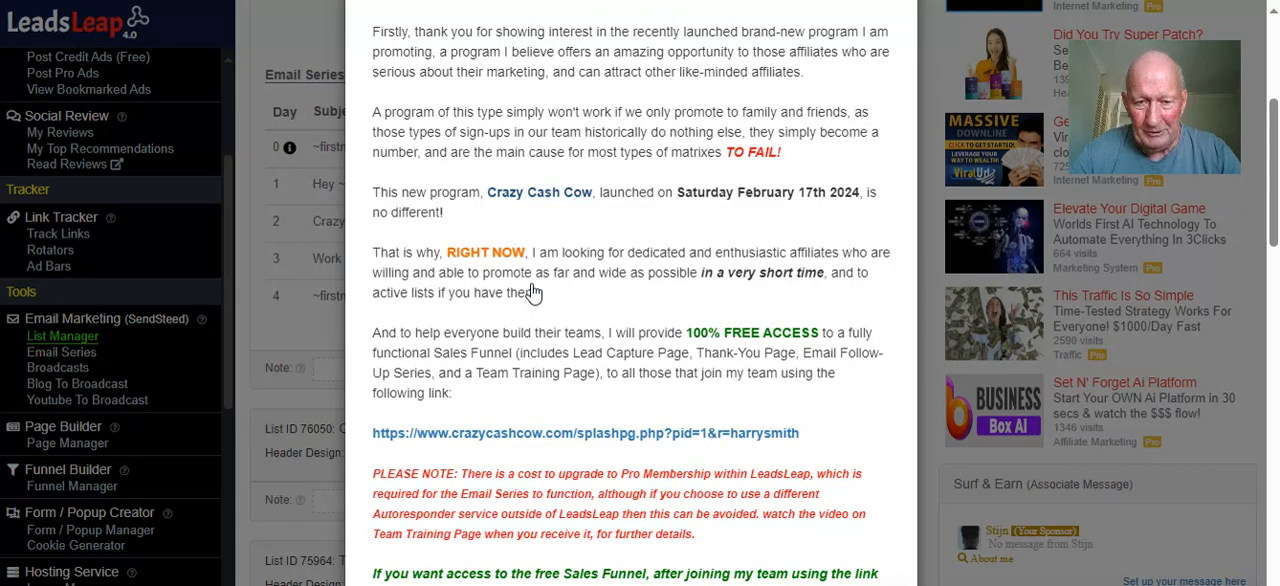
pyautogui.scroll(-10, 612, 280)
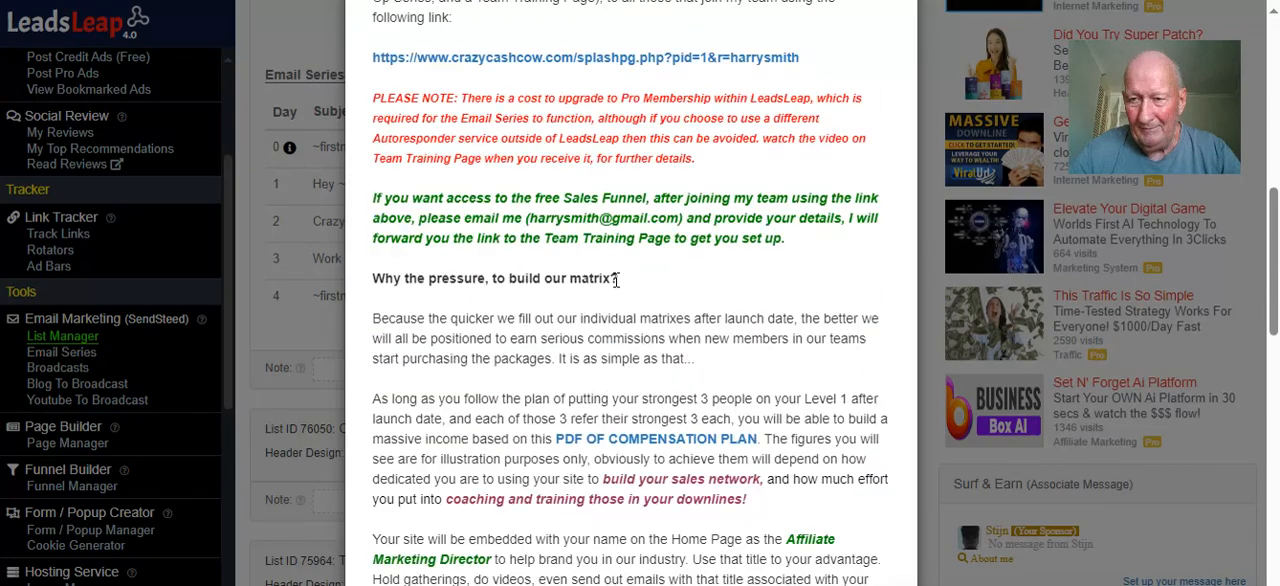
pyautogui.scroll(-5, 618, 280)
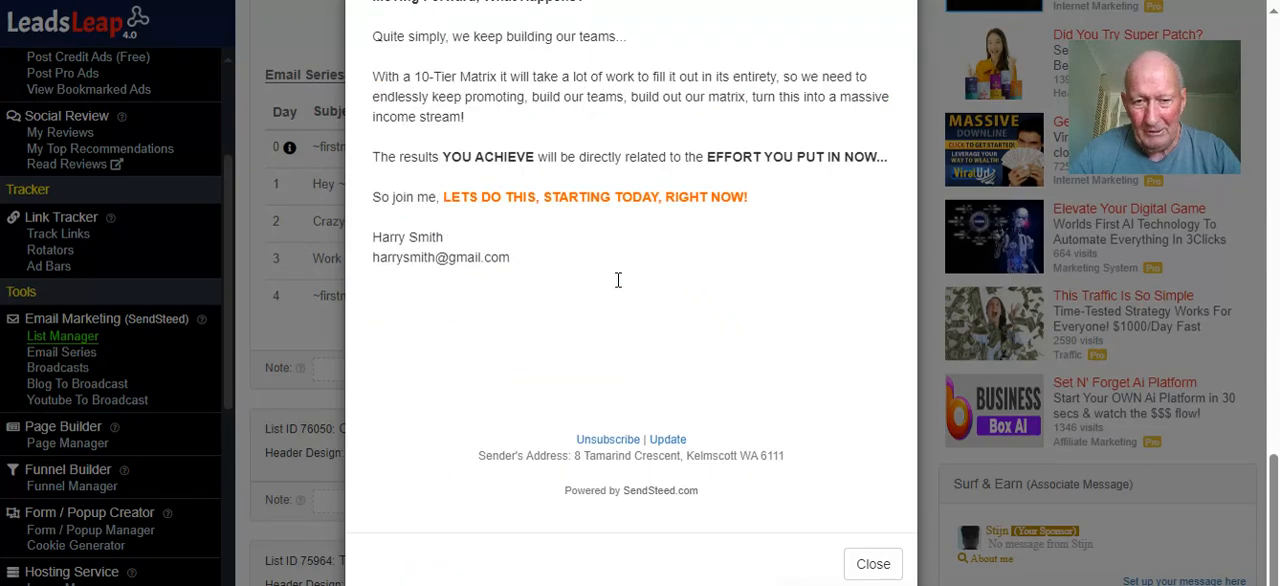
pyautogui.click(873, 563)
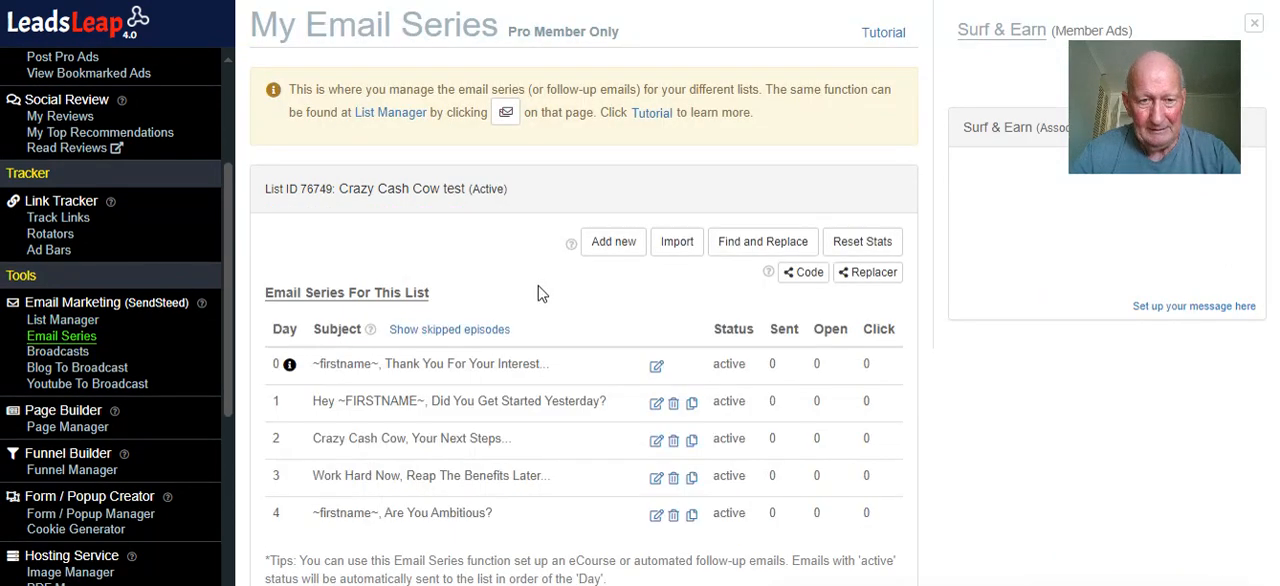
# Open the Day 1 email of the Crazy Cash Cow test list for editing and read its body down to the signature
pyautogui.scroll(-3, 538, 293)
pyautogui.click(656, 121)
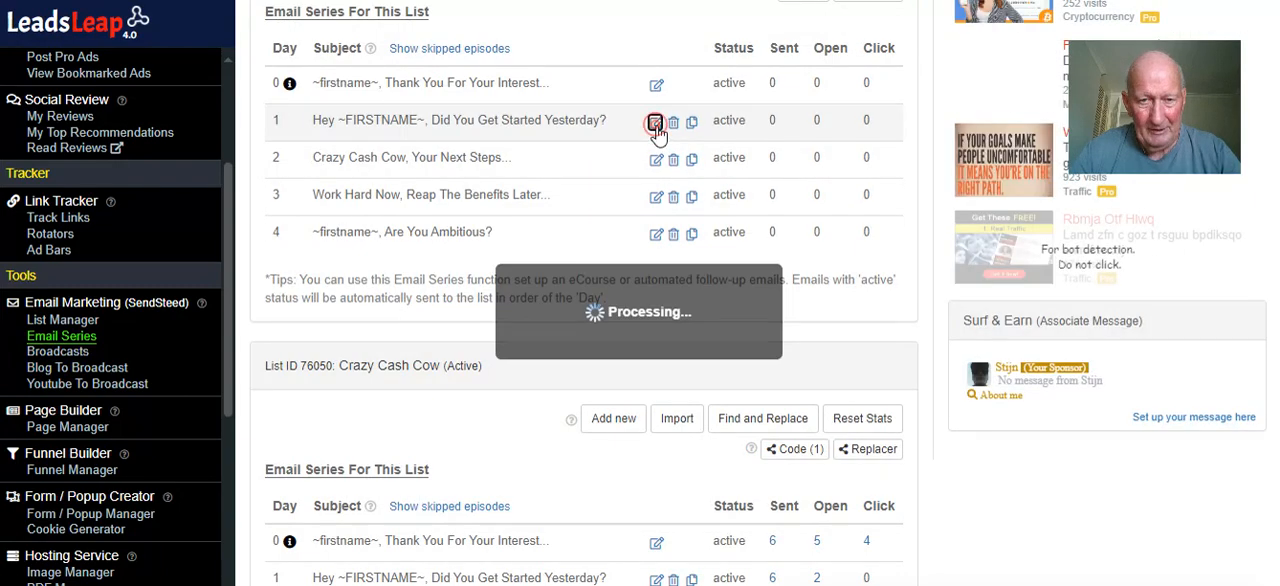
pyautogui.scroll(-4, 650, 205)
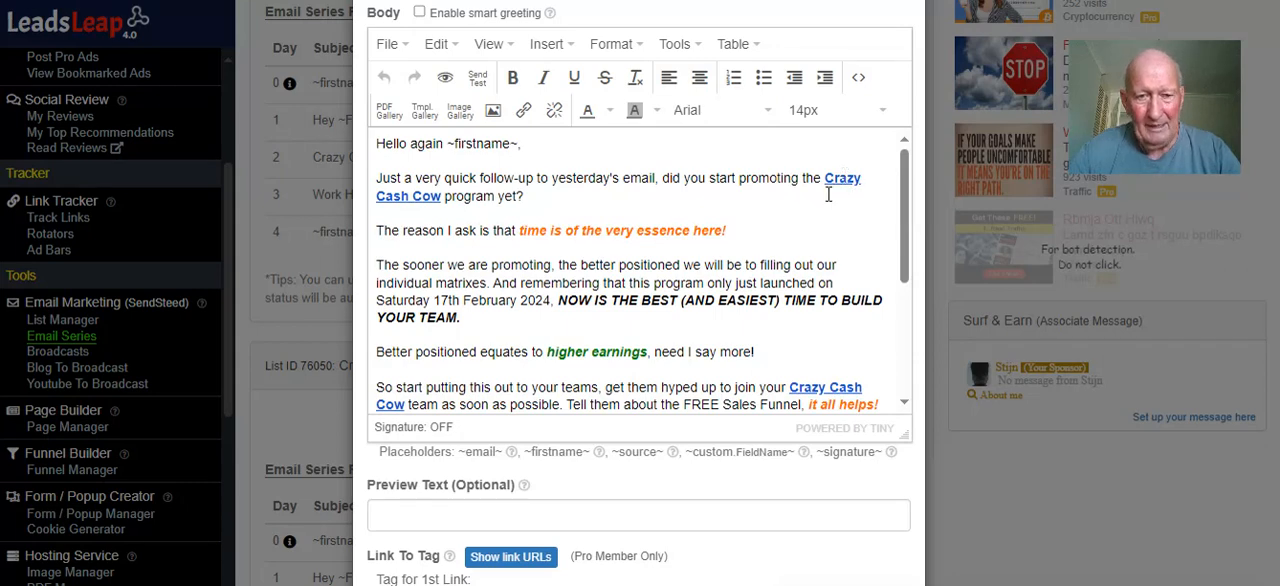
pyautogui.scroll(-1, 788, 222)
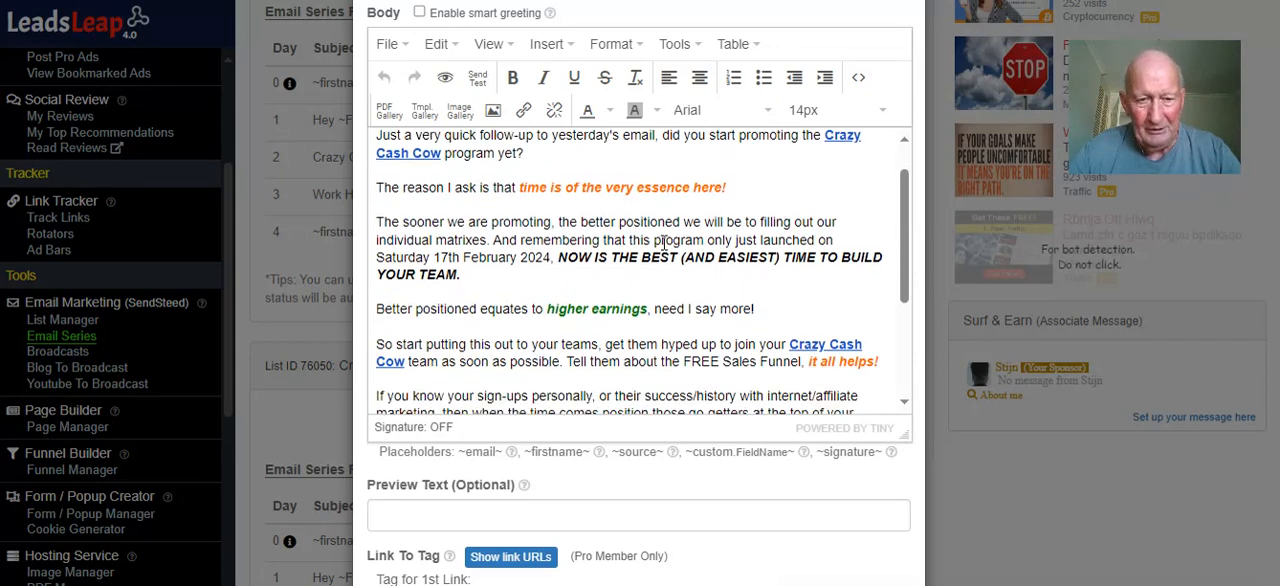
pyautogui.scroll(-2, 661, 243)
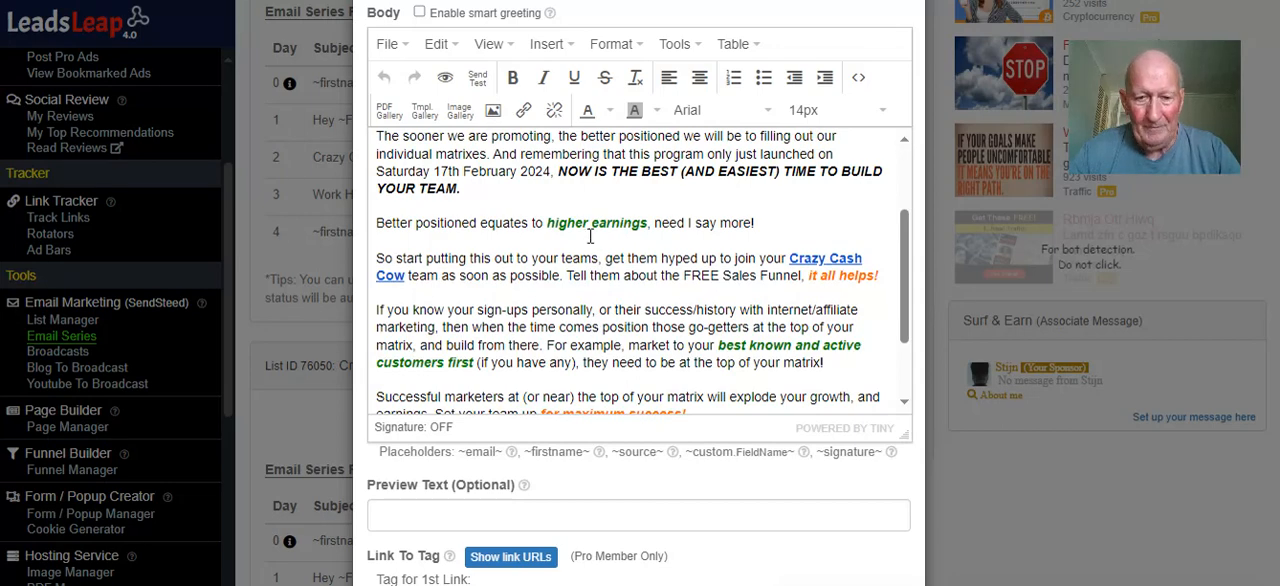
pyautogui.scroll(-1, 592, 236)
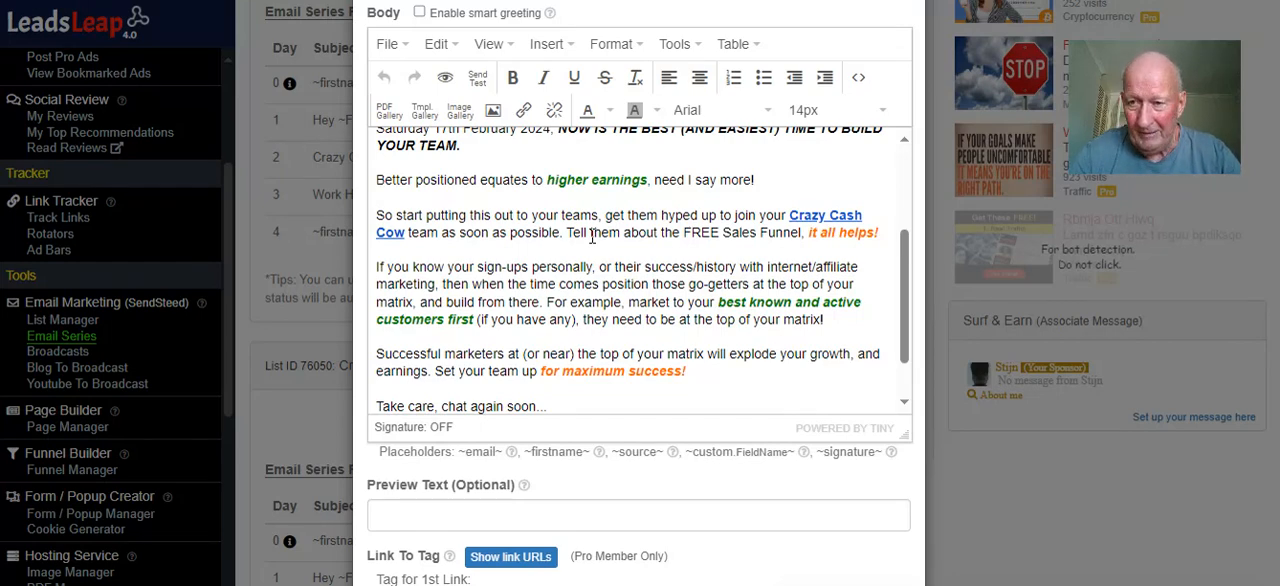
pyautogui.scroll(-1, 592, 236)
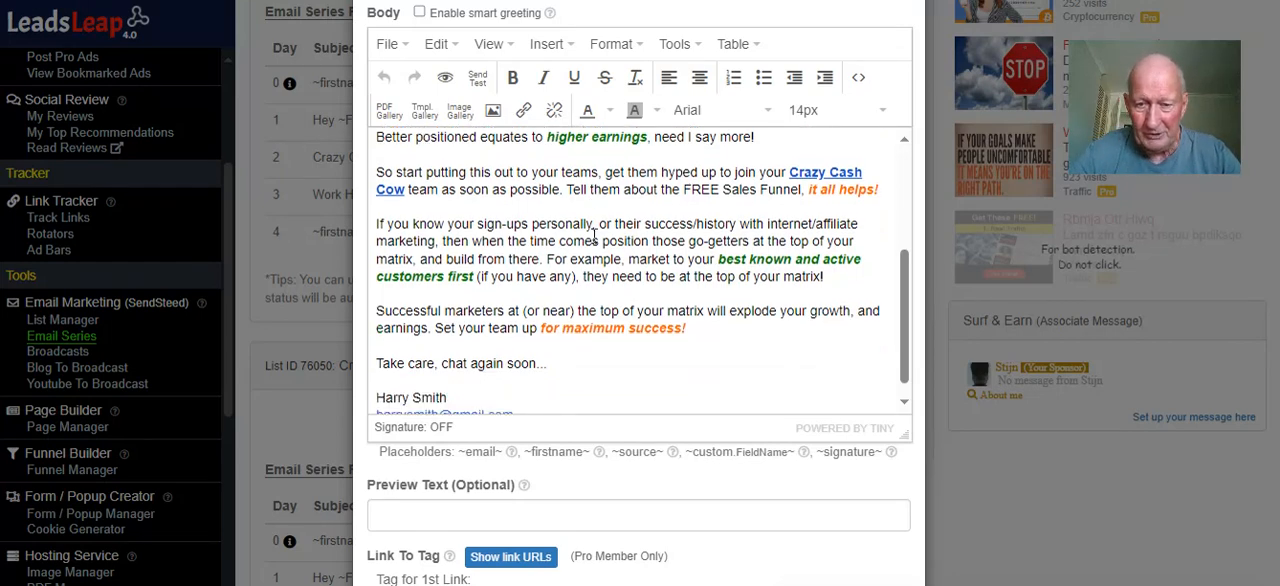
pyautogui.scroll(-3, 594, 234)
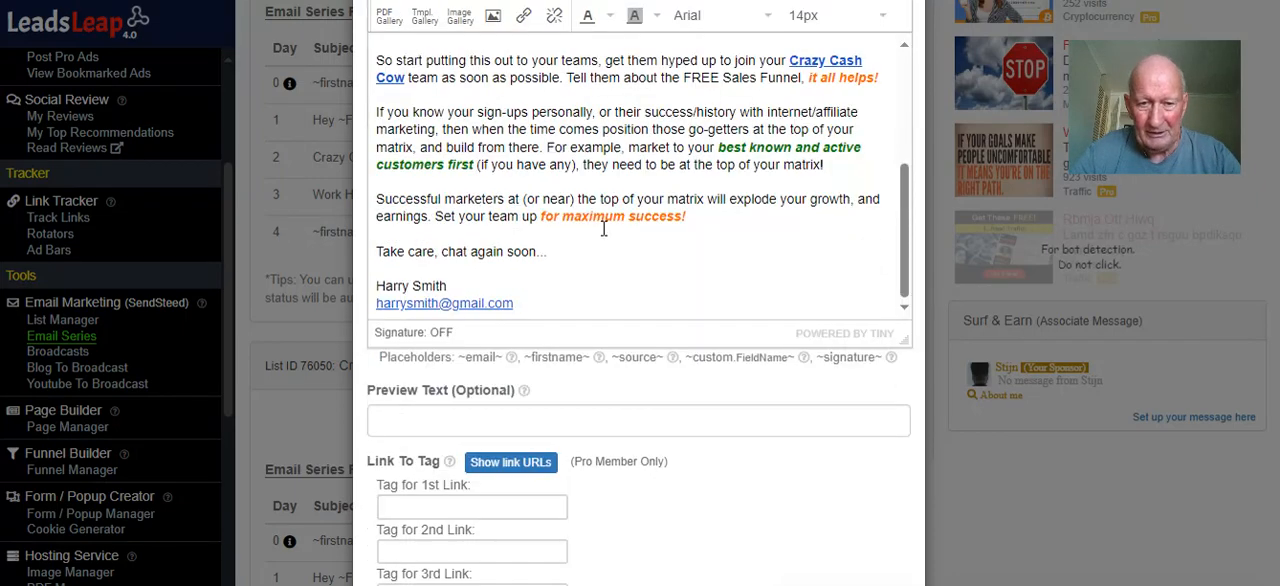
pyautogui.scroll(-2, 668, 207)
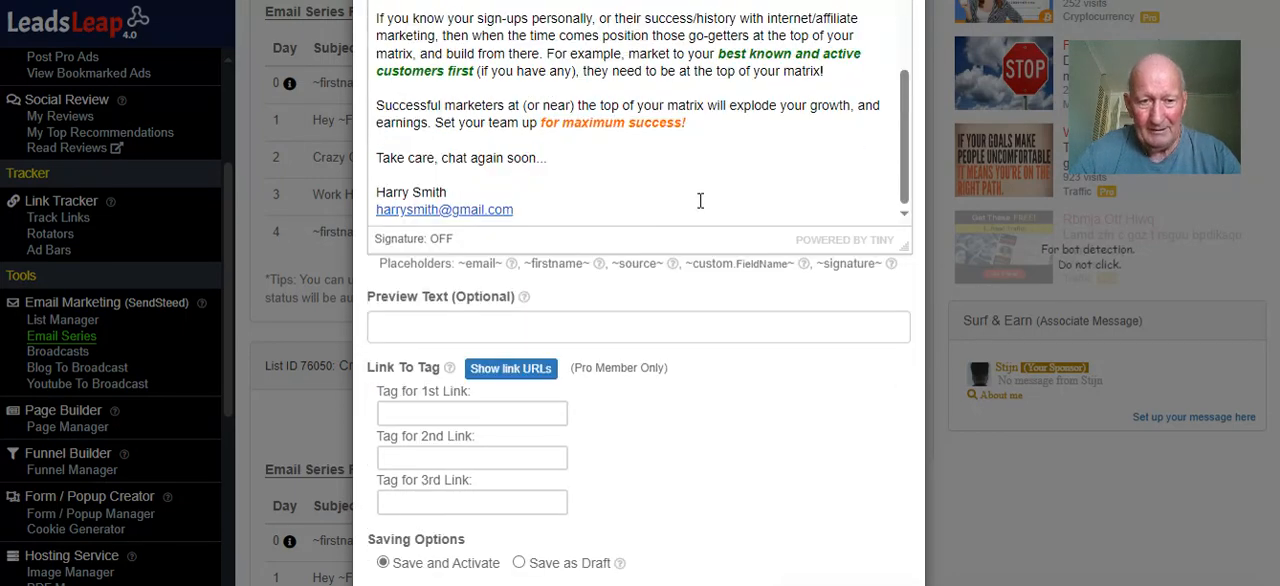
# Recheck the Day 1 email from its subject onward, examining the Crazy Cash Cow links, signature name and contact e-mail
pyautogui.scroll(10, 700, 200)
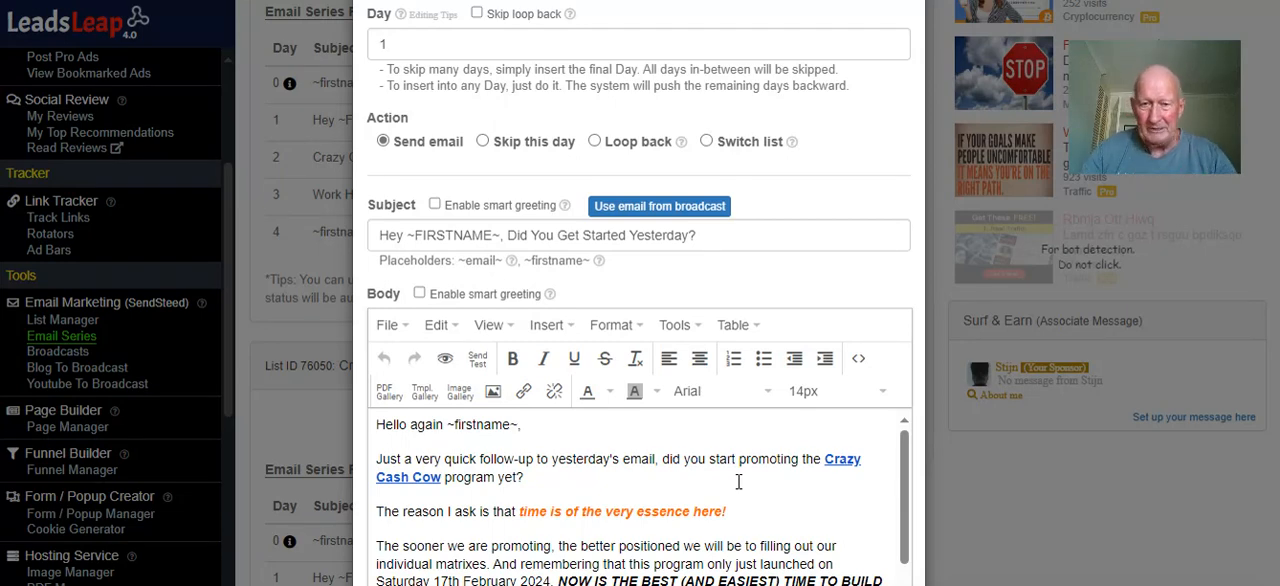
pyautogui.scroll(-3, 674, 410)
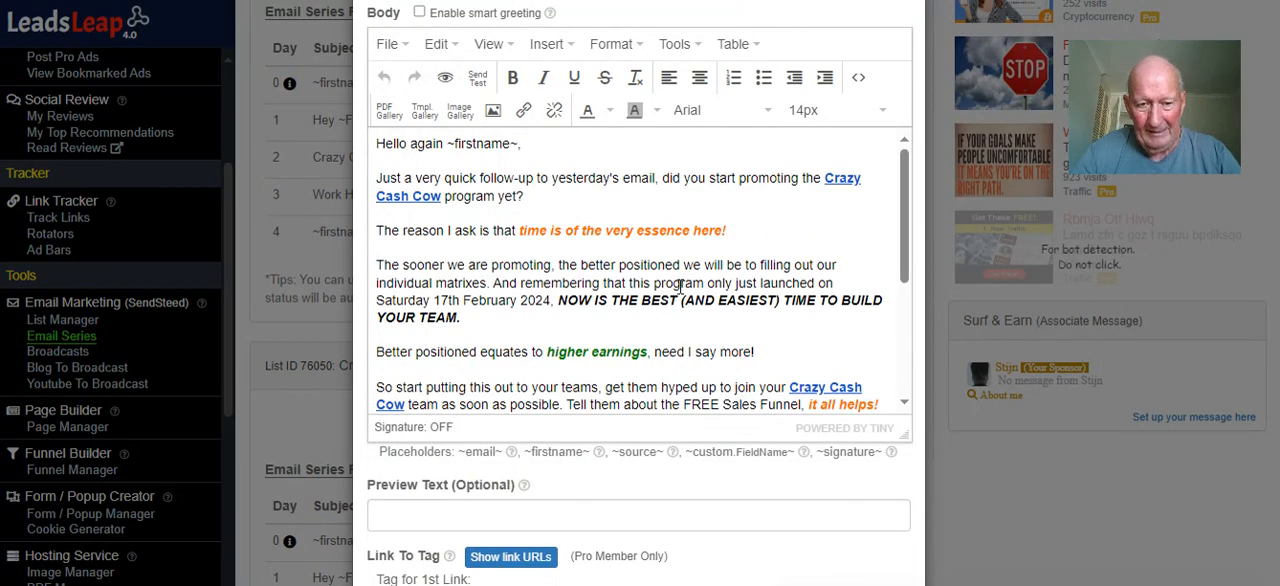
pyautogui.scroll(-3, 716, 266)
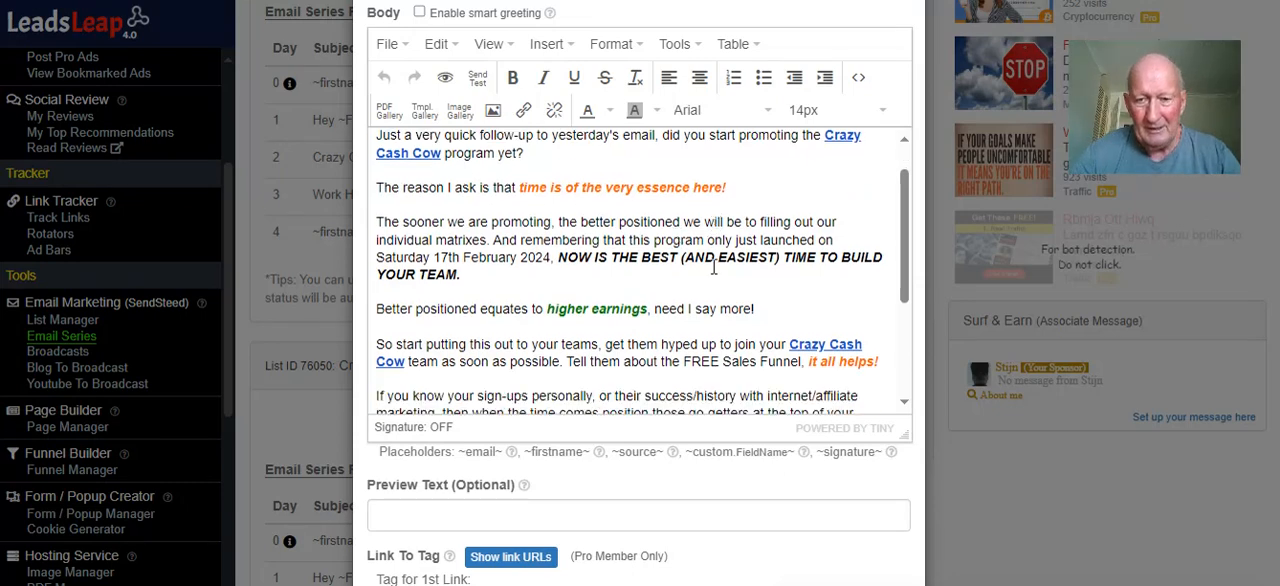
pyautogui.scroll(-1, 714, 264)
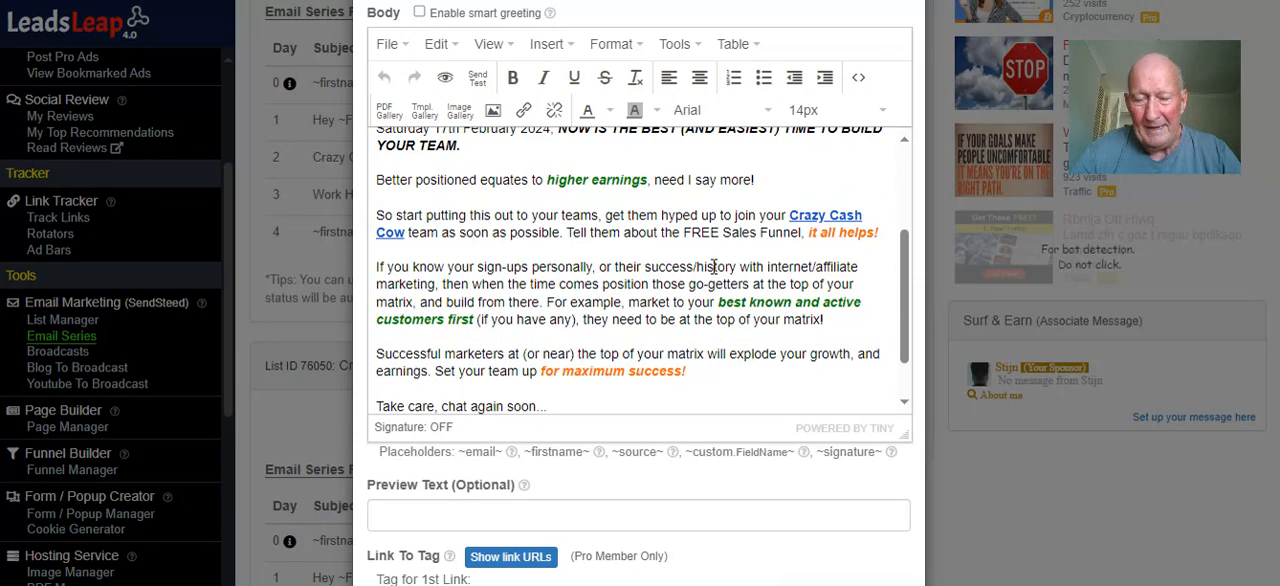
pyautogui.scroll(-1, 714, 266)
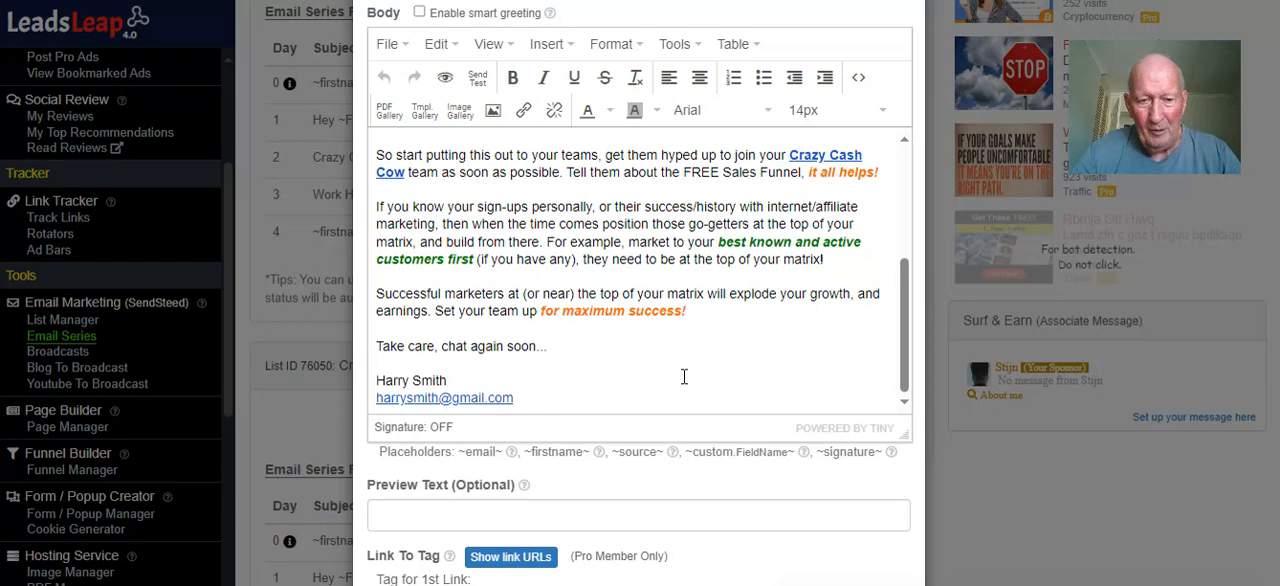
pyautogui.doubleClick(656, 396)
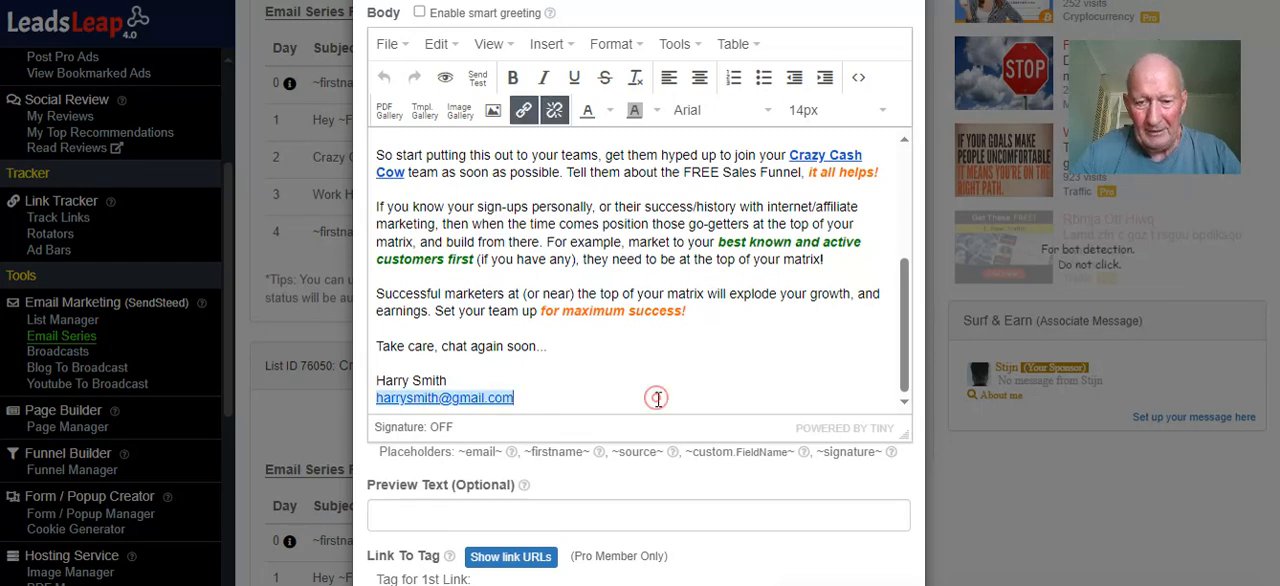
# Save the Day 1 email with Save and Activate and close its preview
pyautogui.scroll(-3, 680, 362)
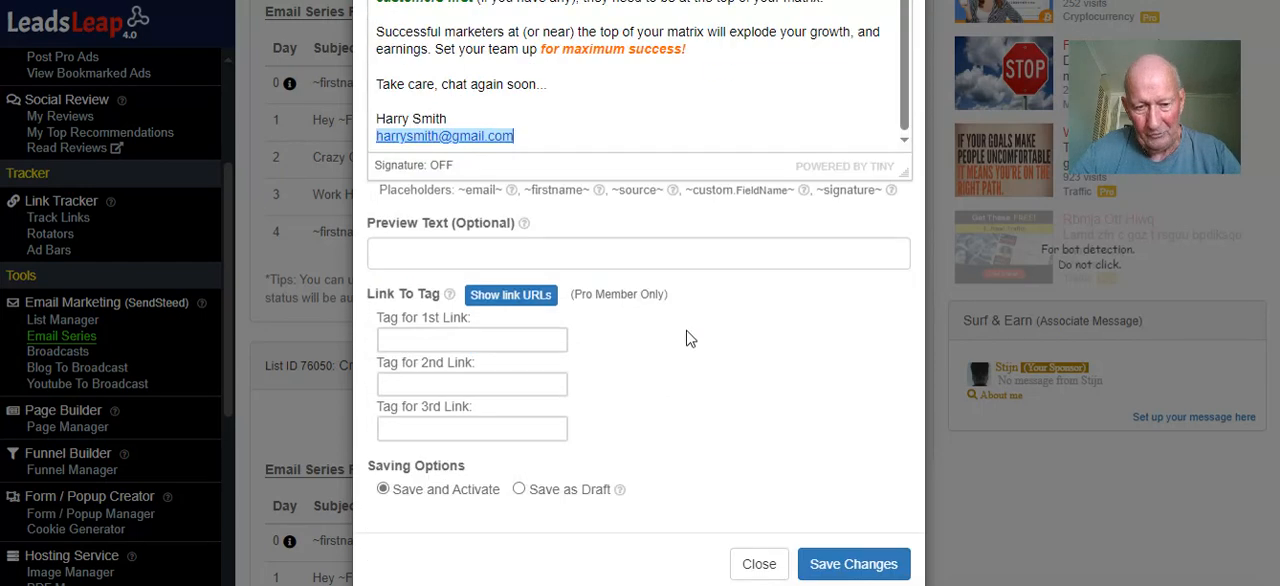
pyautogui.click(832, 567)
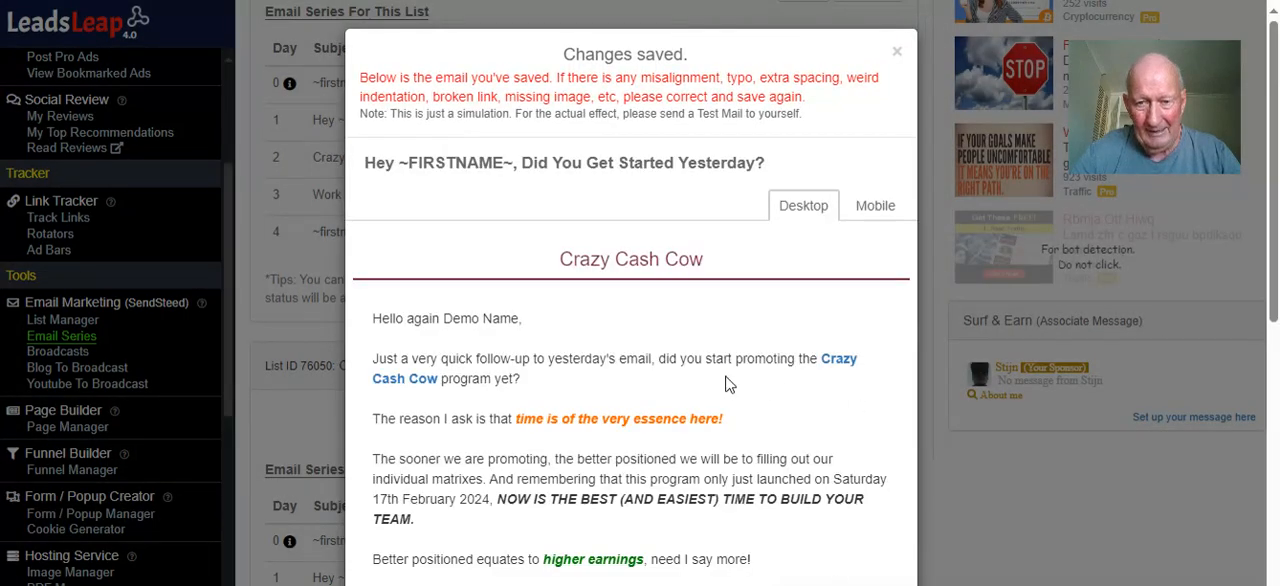
pyautogui.click(896, 50)
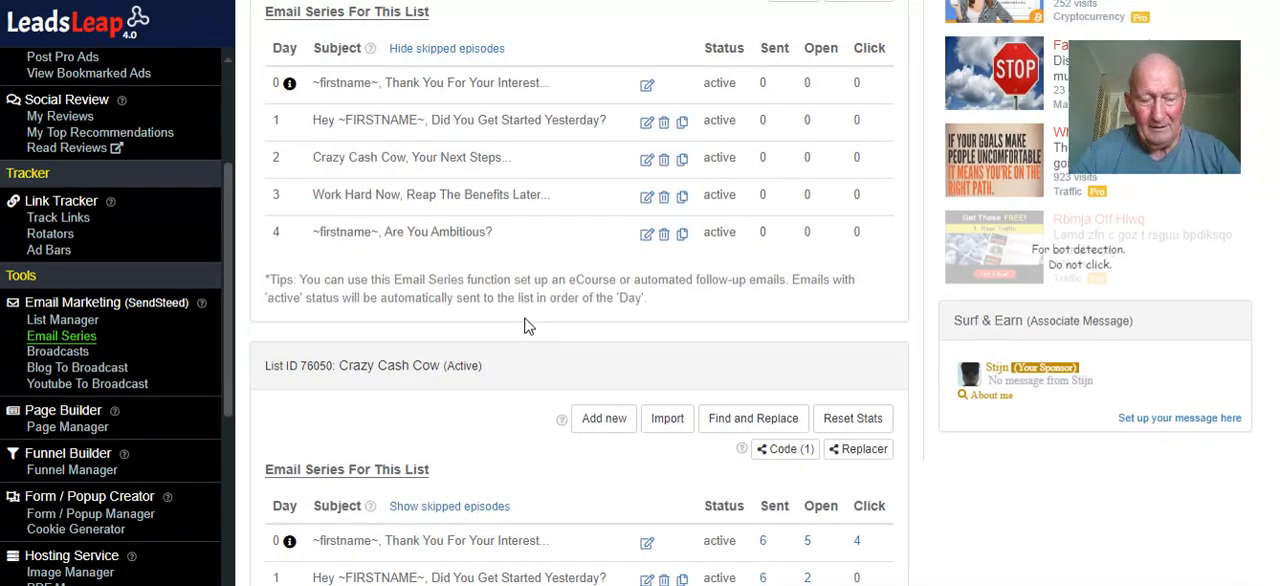
# Open the Day 2 email, "Crazy Cash Cow, Your Next Steps...", for editing and check its body links, signature name and contact e-mail
pyautogui.scroll(-2, 528, 320)
pyautogui.scroll(2, 528, 325)
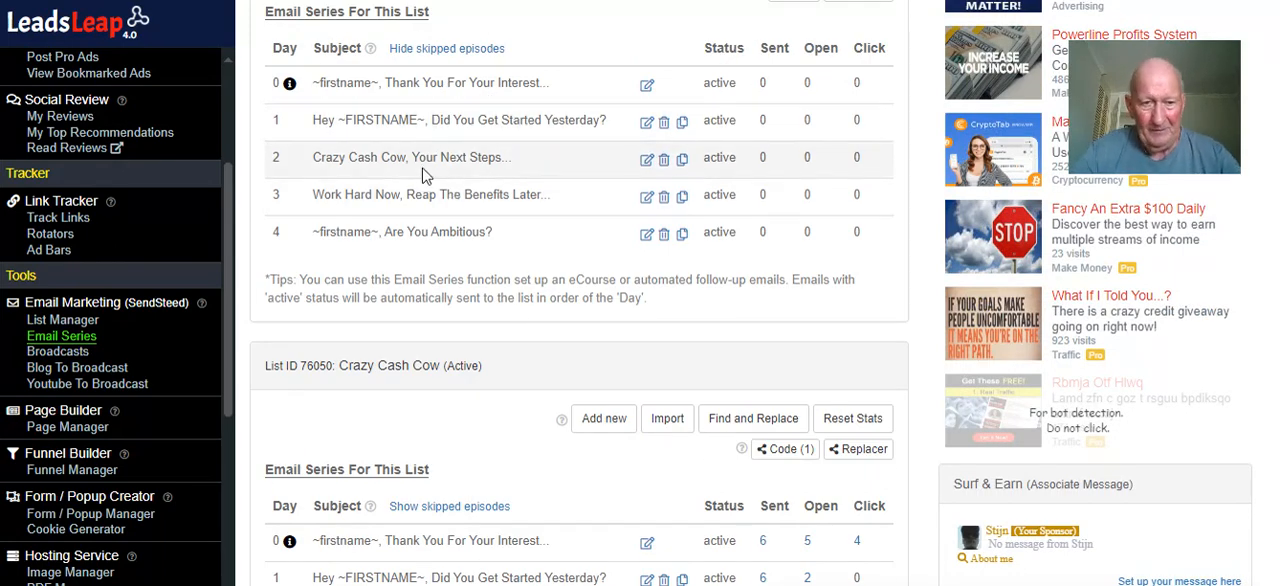
pyautogui.click(646, 161)
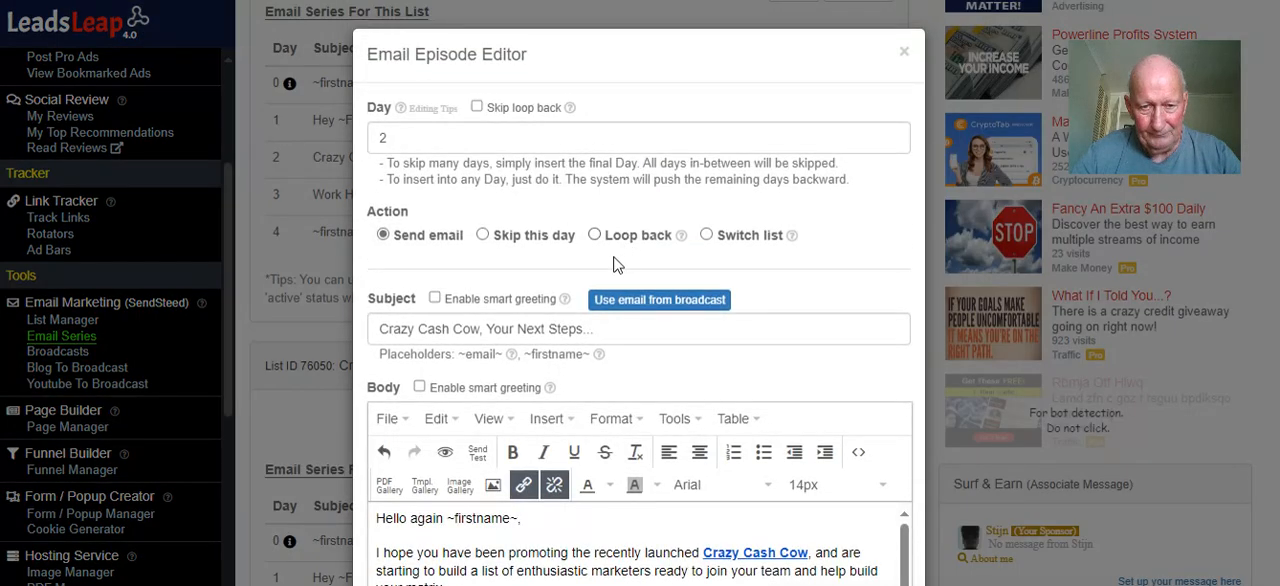
pyautogui.scroll(-3, 614, 263)
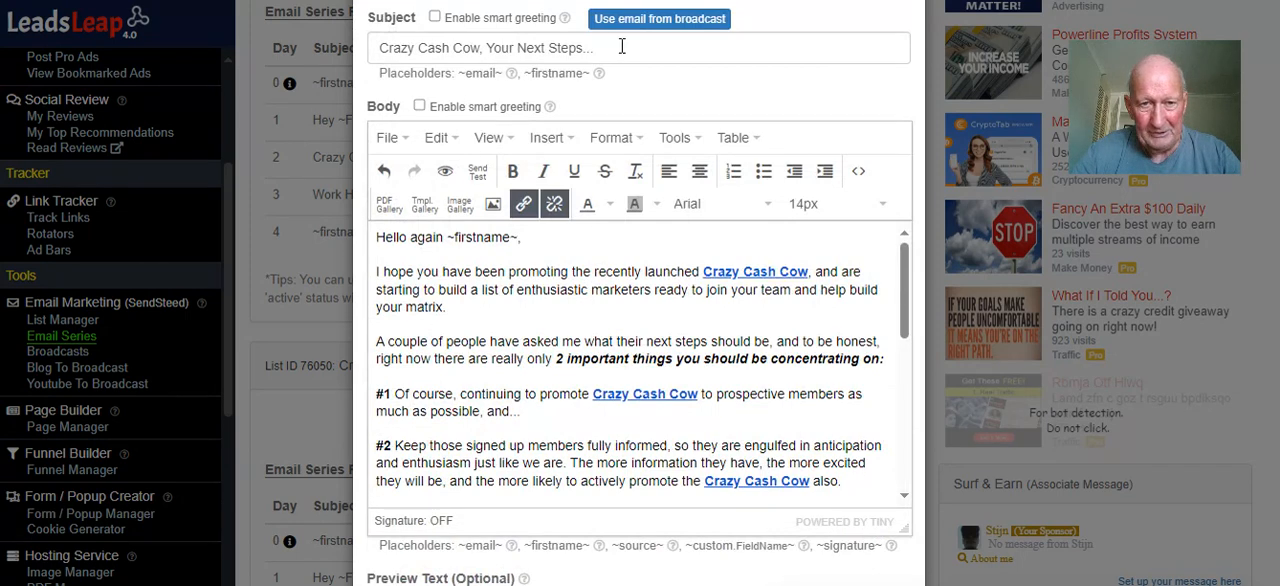
pyautogui.scroll(-5, 618, 298)
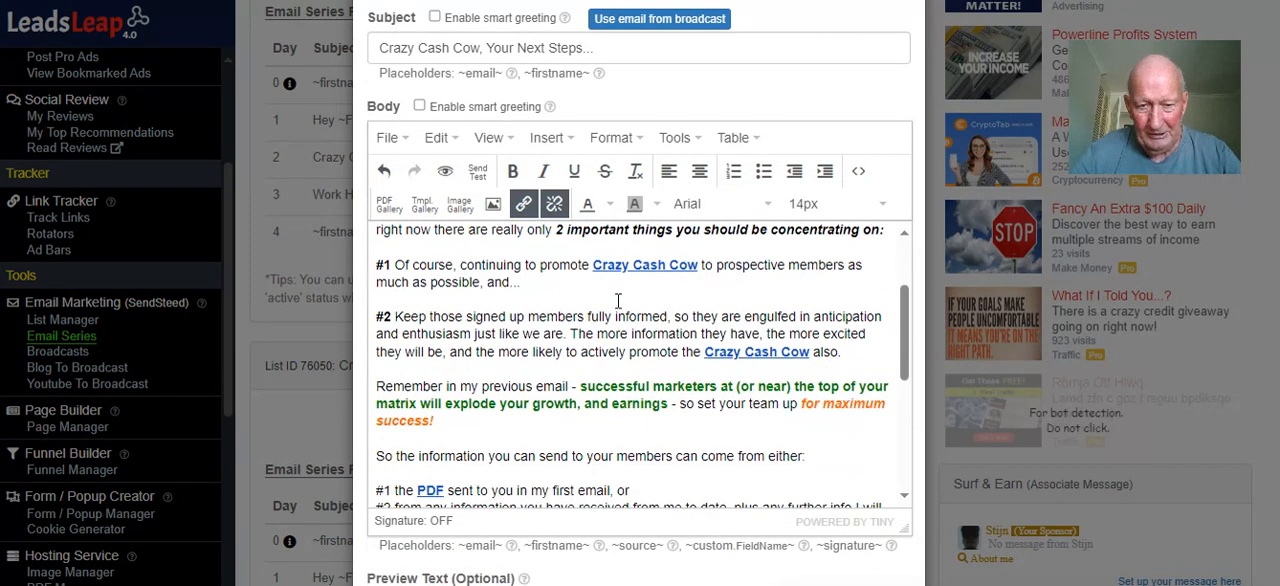
pyautogui.scroll(-3, 618, 305)
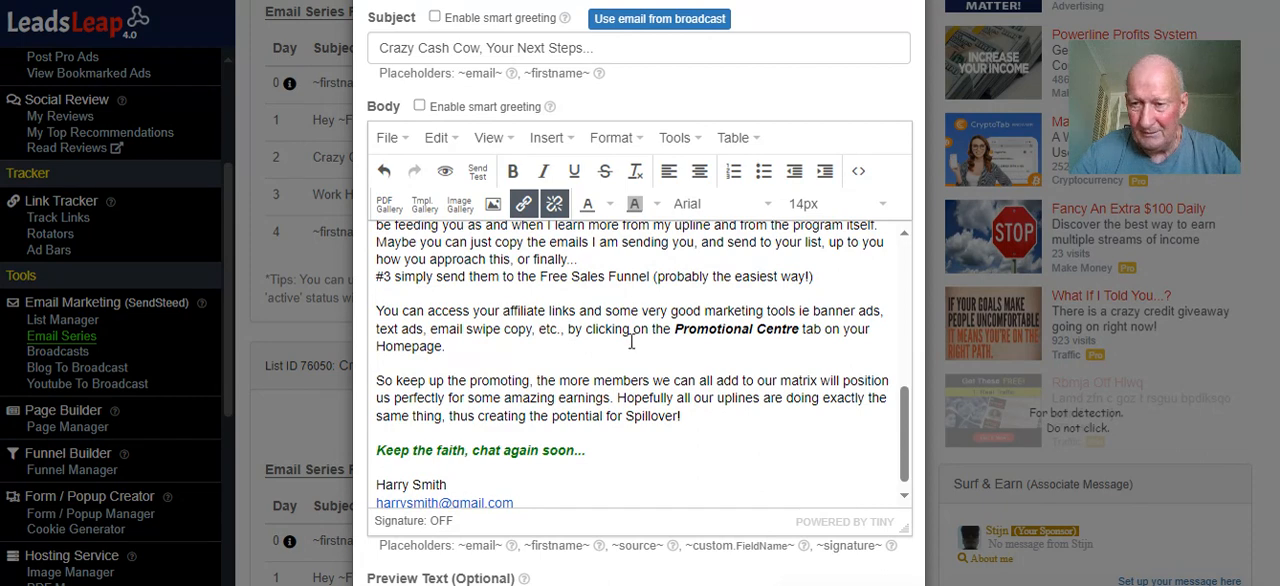
pyautogui.scroll(-3, 606, 410)
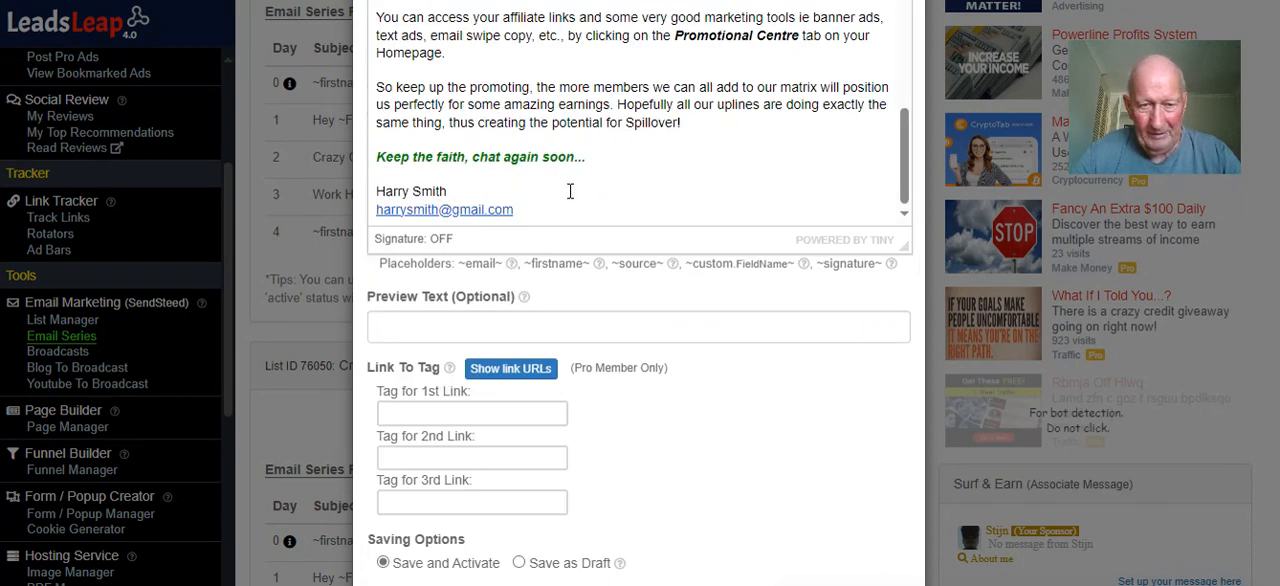
pyautogui.scroll(-1, 557, 191)
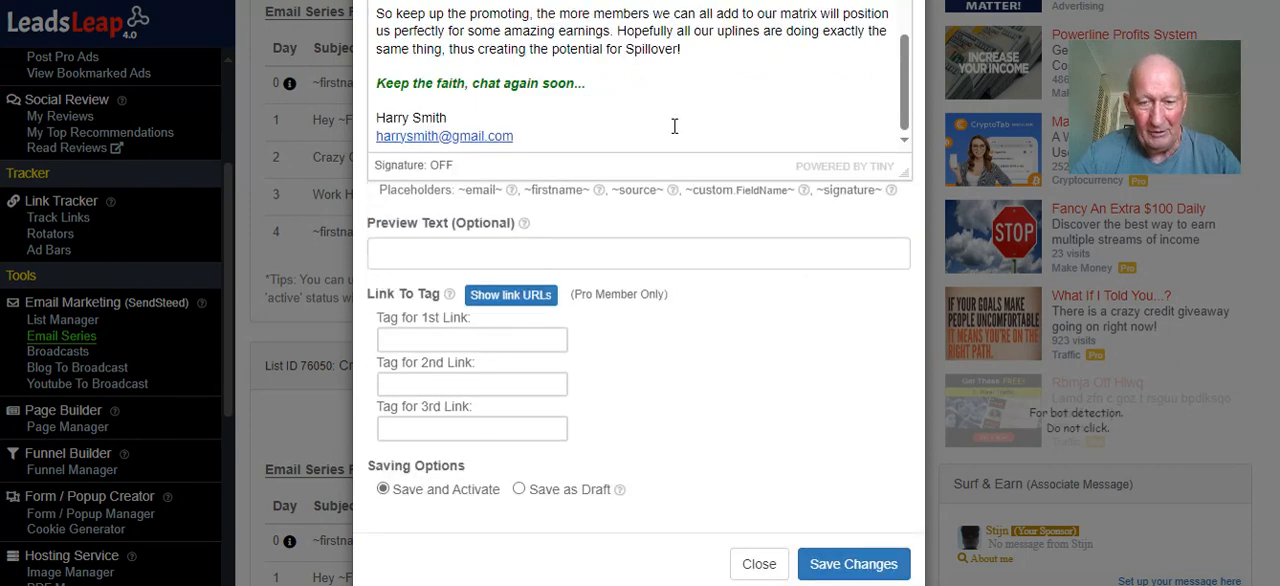
pyautogui.scroll(1, 694, 120)
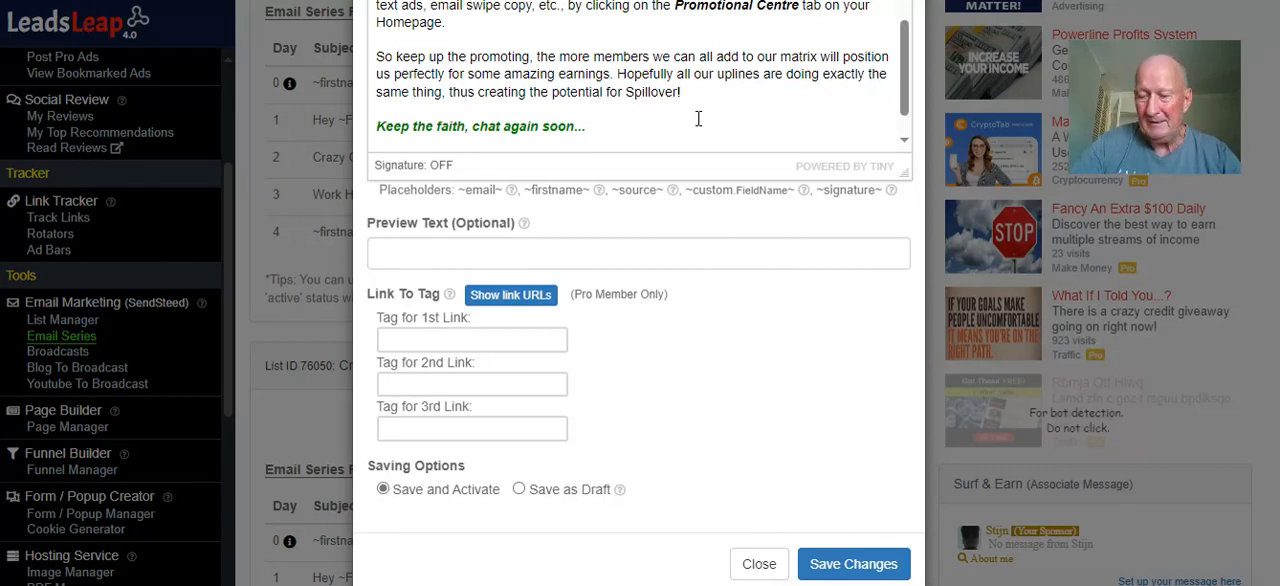
pyautogui.scroll(3, 702, 118)
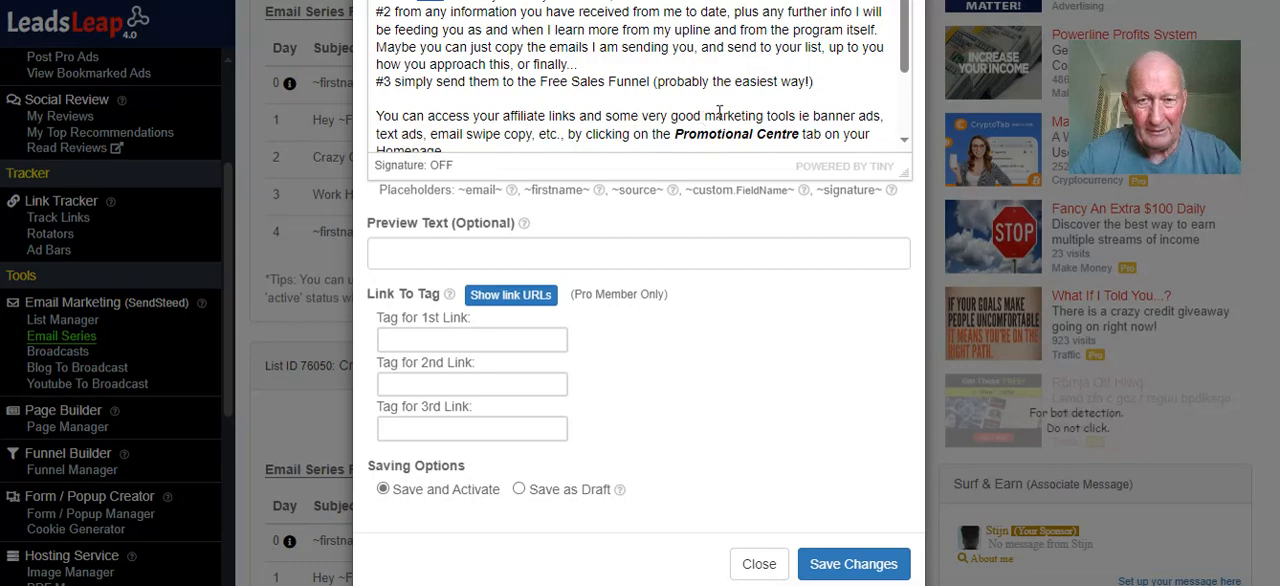
# Check the rest of the Day 2 email body, save it with Save and Activate, and close its preview
pyautogui.scroll(5, 754, 333)
pyautogui.scroll(-3, 754, 340)
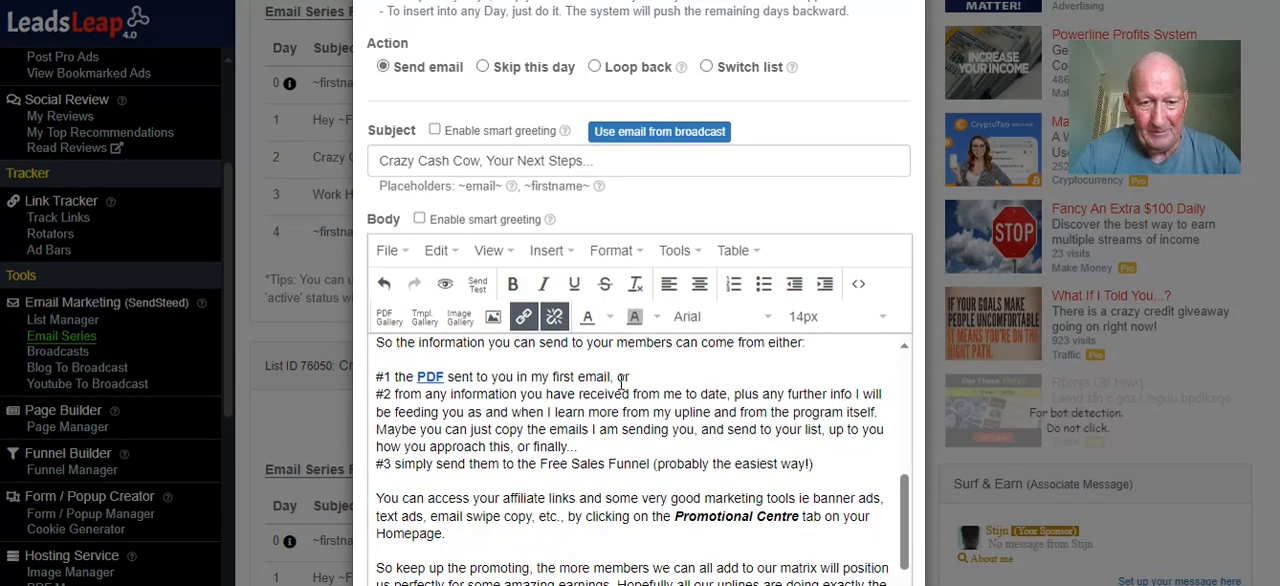
pyautogui.click(607, 440)
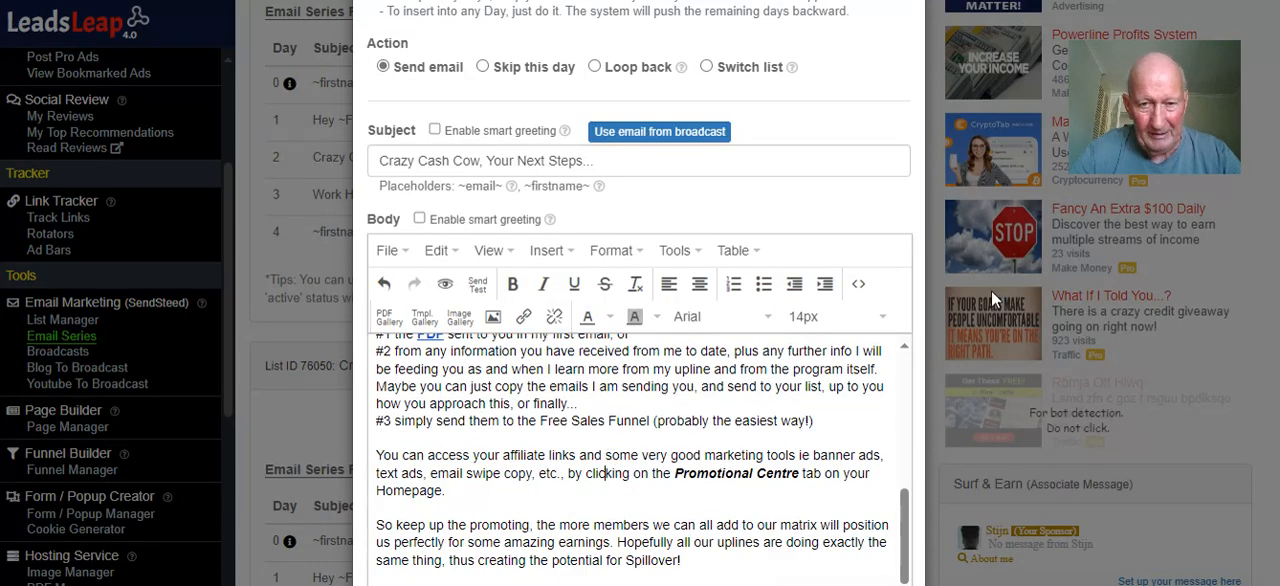
pyautogui.scroll(-5, 606, 471)
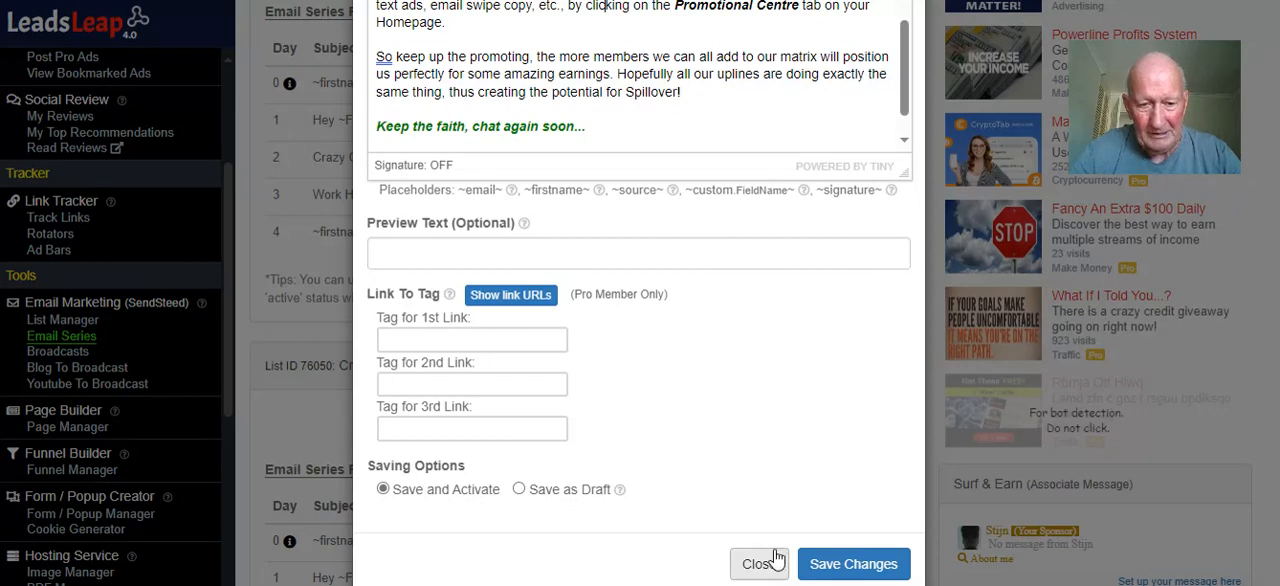
pyautogui.click(845, 566)
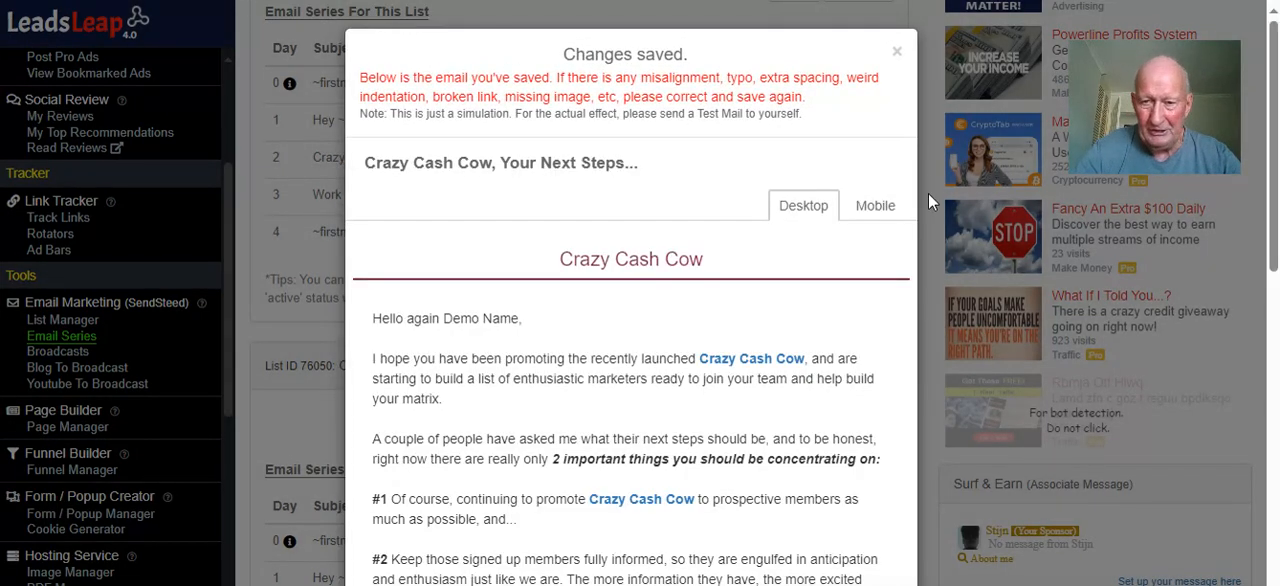
pyautogui.click(896, 52)
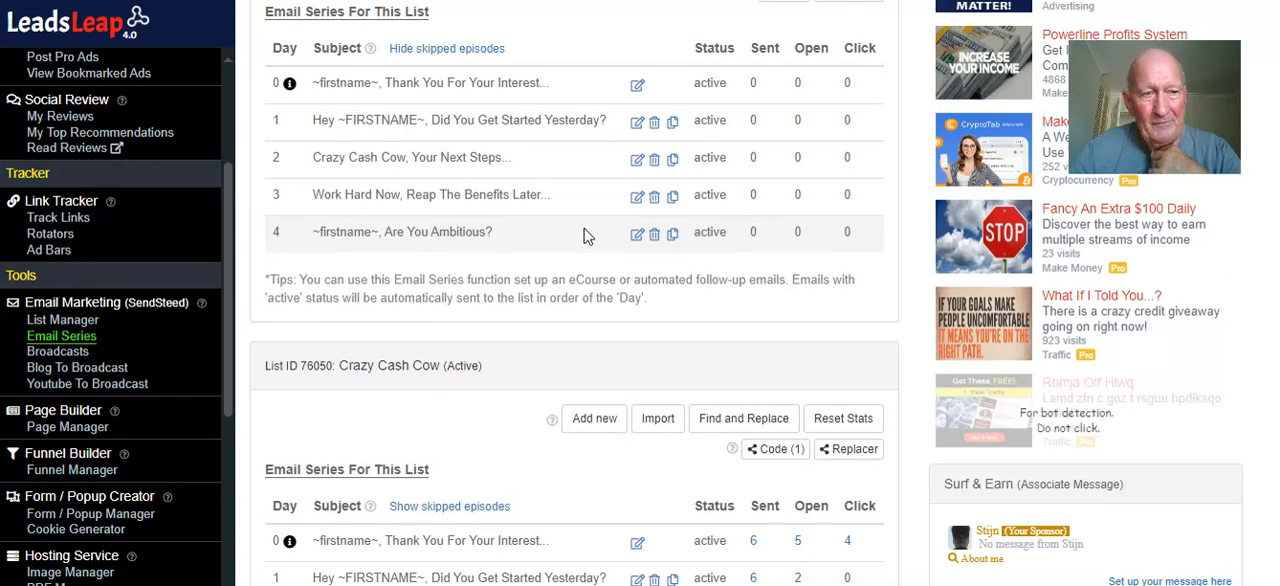
# Compare the email series of the Crazy Cash Cow test list with that of the original Crazy Cash Cow list
pyautogui.scroll(1, 587, 236)
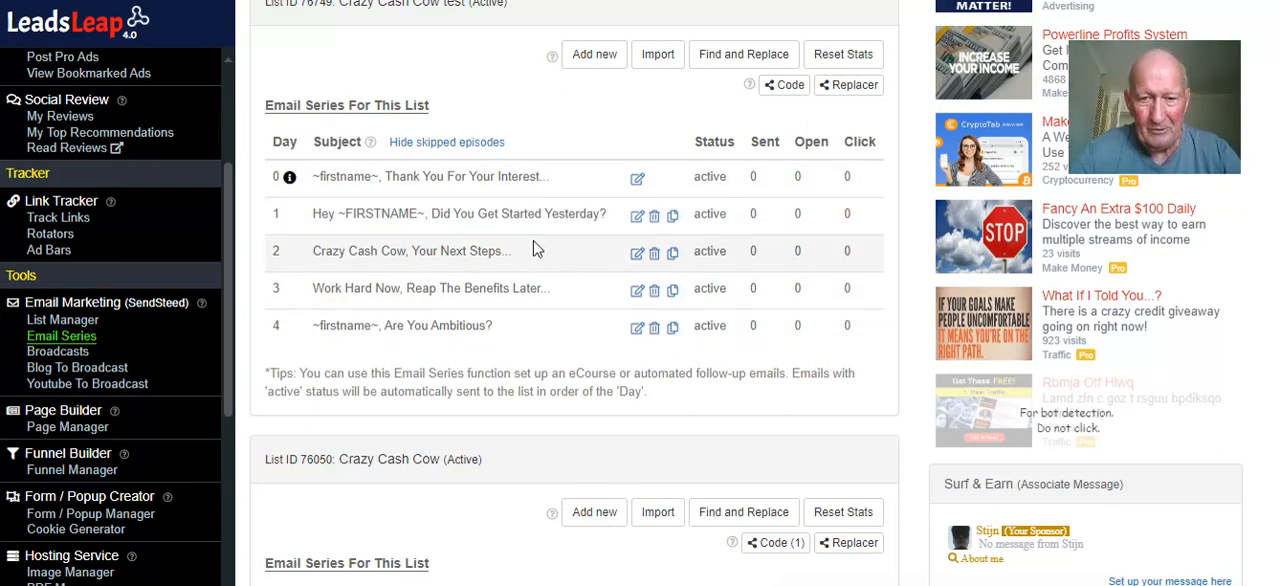
pyautogui.scroll(-1, 534, 248)
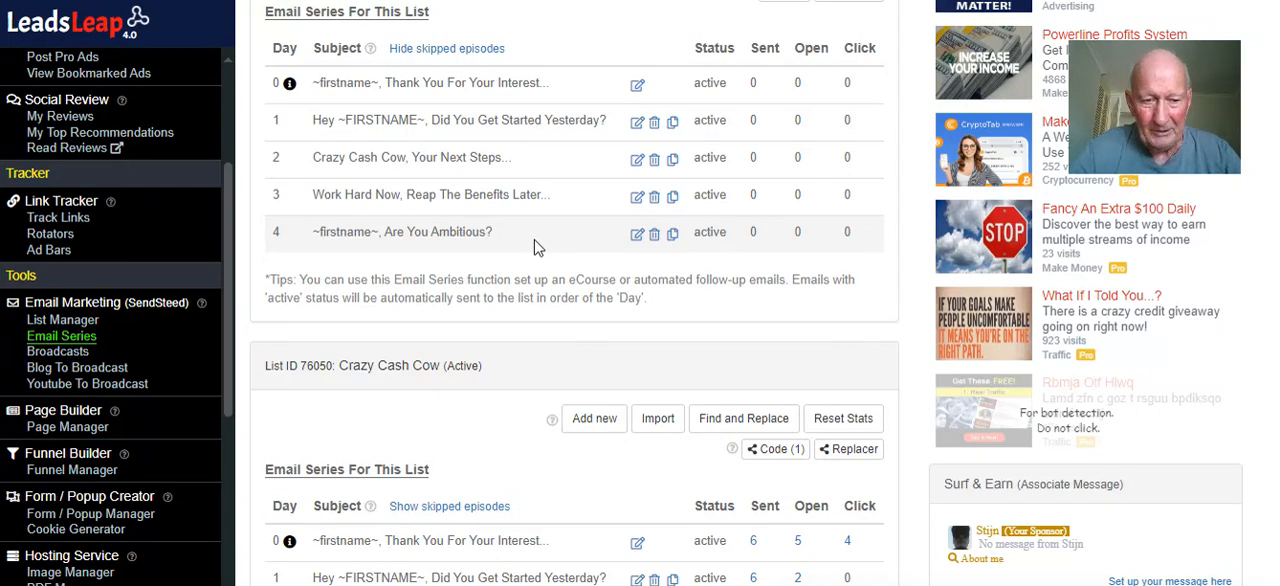
pyautogui.scroll(1, 534, 248)
pyautogui.scroll(-2, 534, 248)
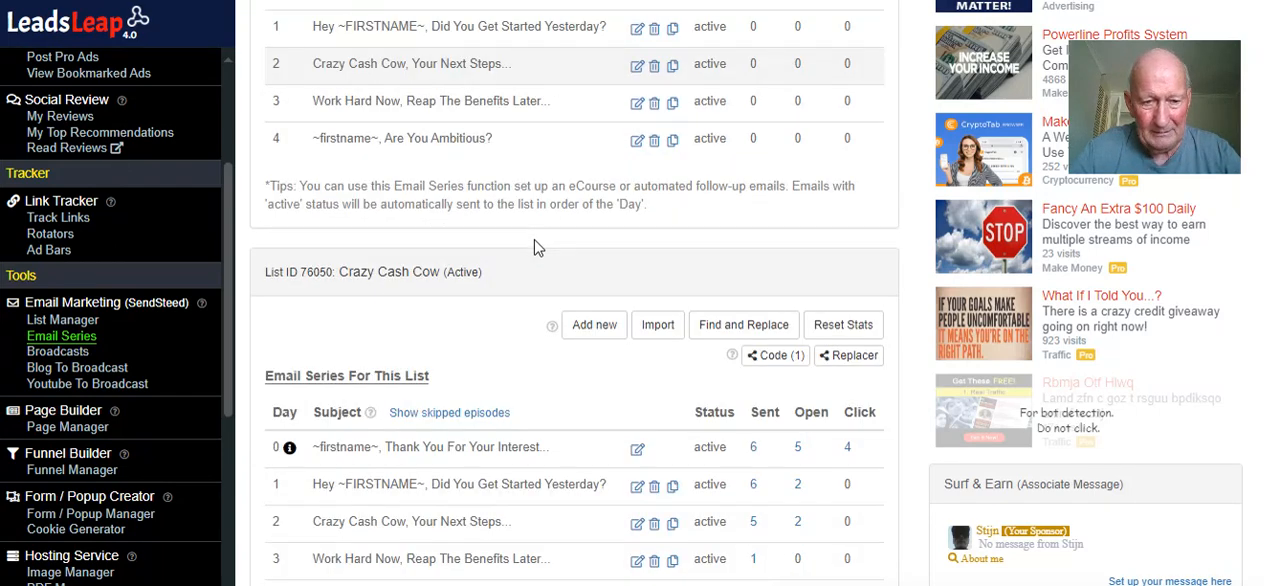
pyautogui.scroll(-2, 534, 248)
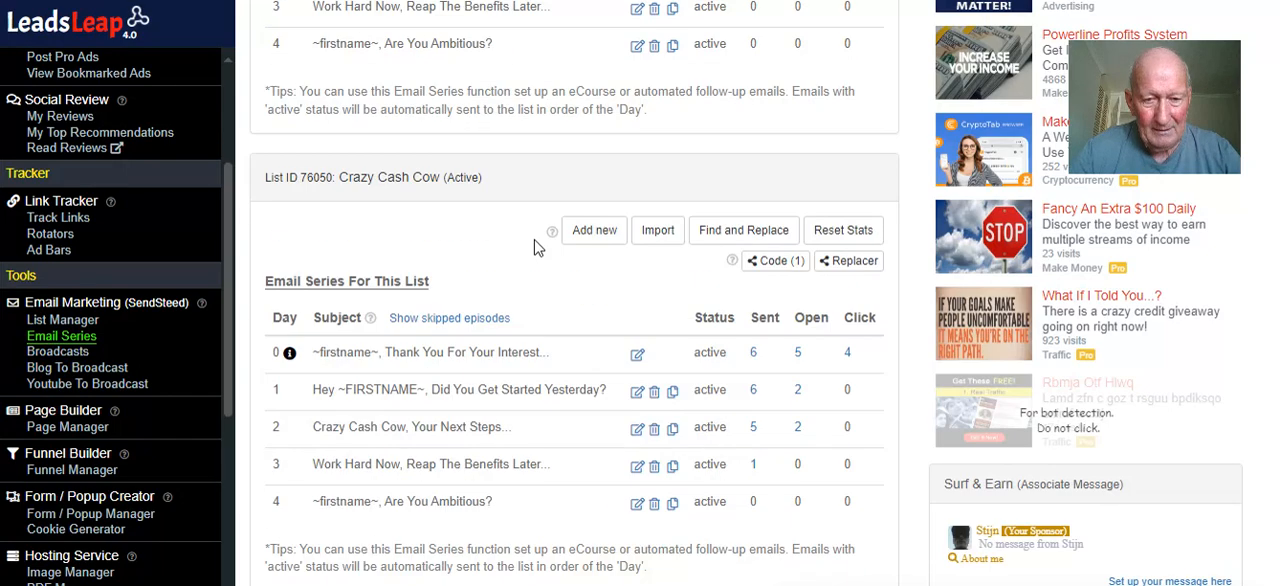
pyautogui.scroll(4, 534, 248)
pyautogui.scroll(5, 540, 248)
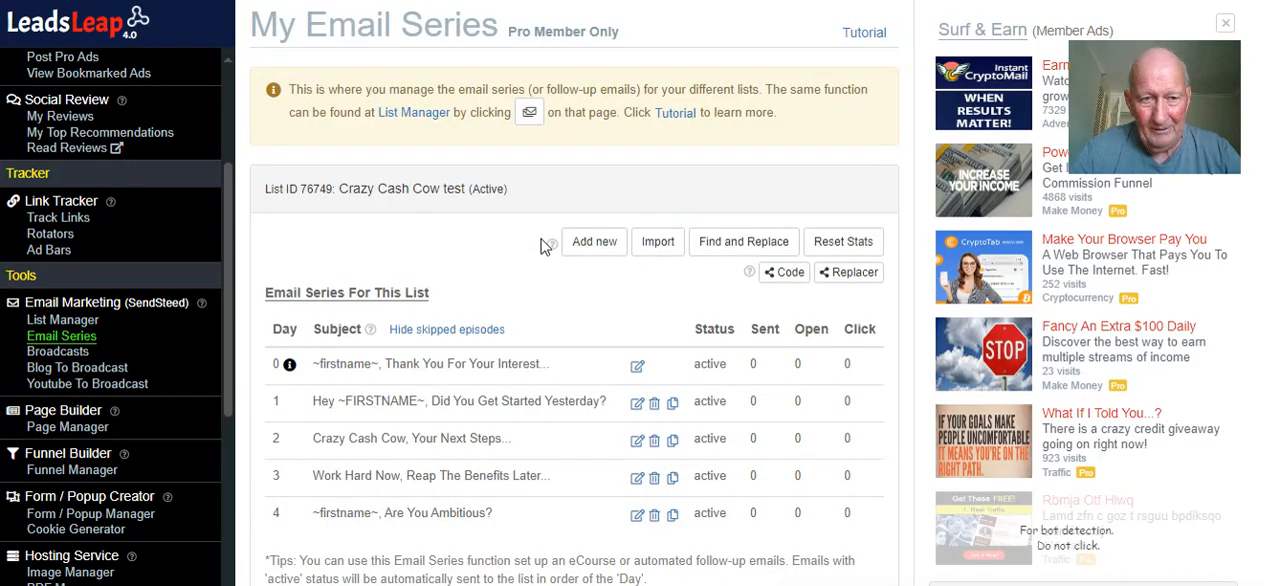
# Open the Page Manager and look over the Crazy Cash Cow Team Training and Thankyou test pages
pyautogui.click(78, 427)
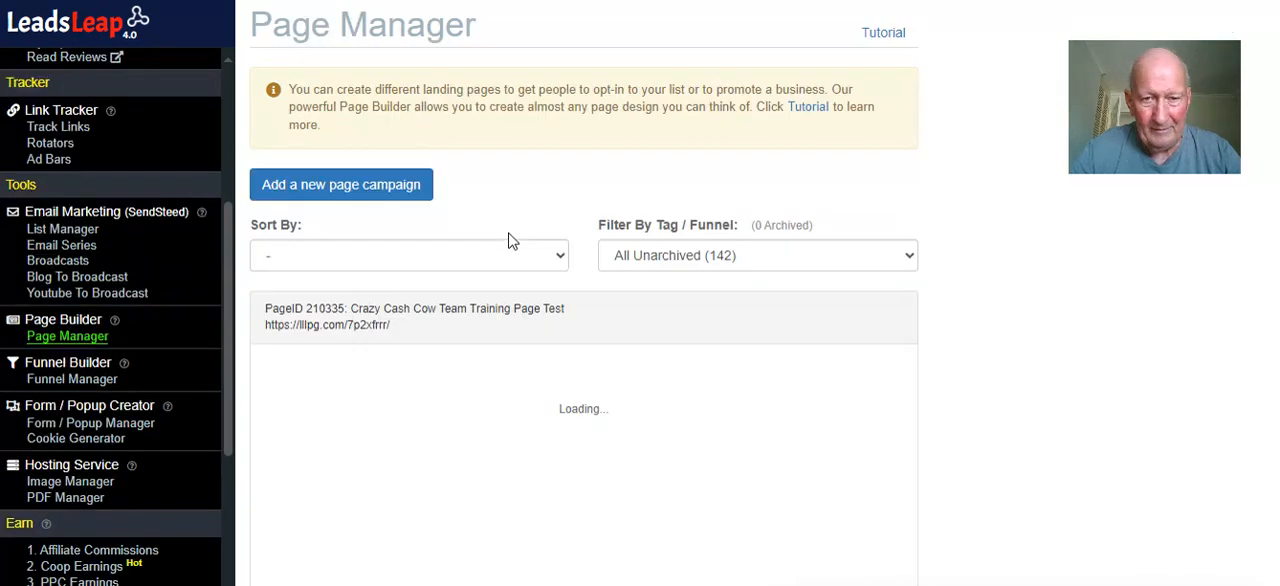
pyautogui.scroll(-4, 512, 243)
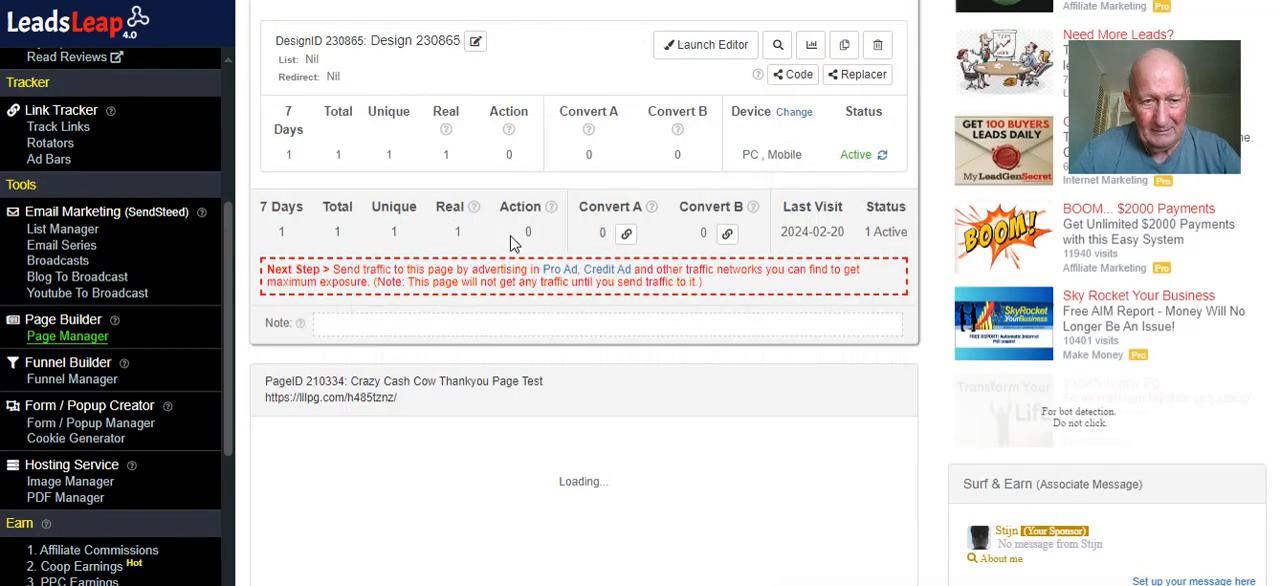
pyautogui.scroll(-6, 512, 243)
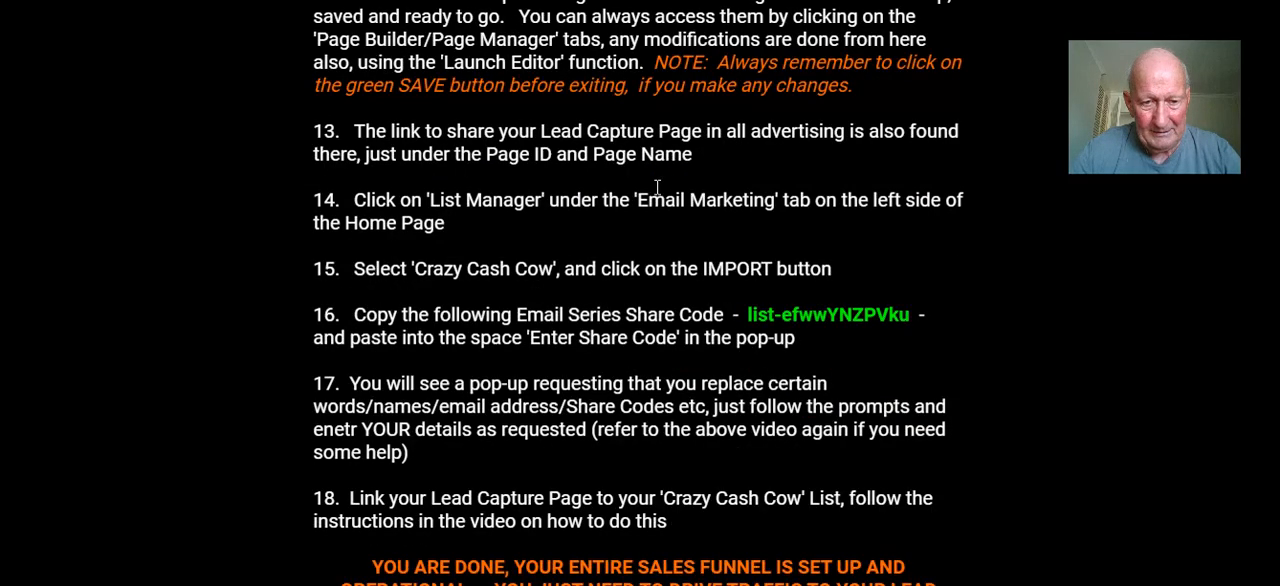
# Switch to the team training page and review setup steps 14 to 18 and the tip on testing the funnel
pyautogui.scroll(-3, 657, 187)
pyautogui.scroll(1, 656, 189)
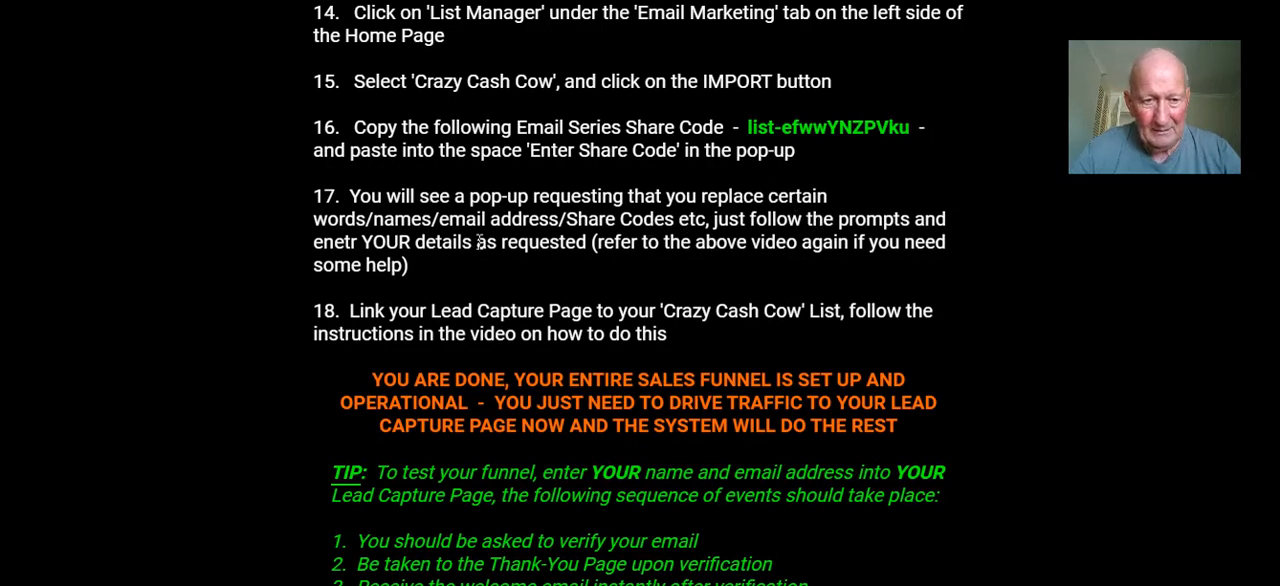
pyautogui.scroll(-2, 606, 238)
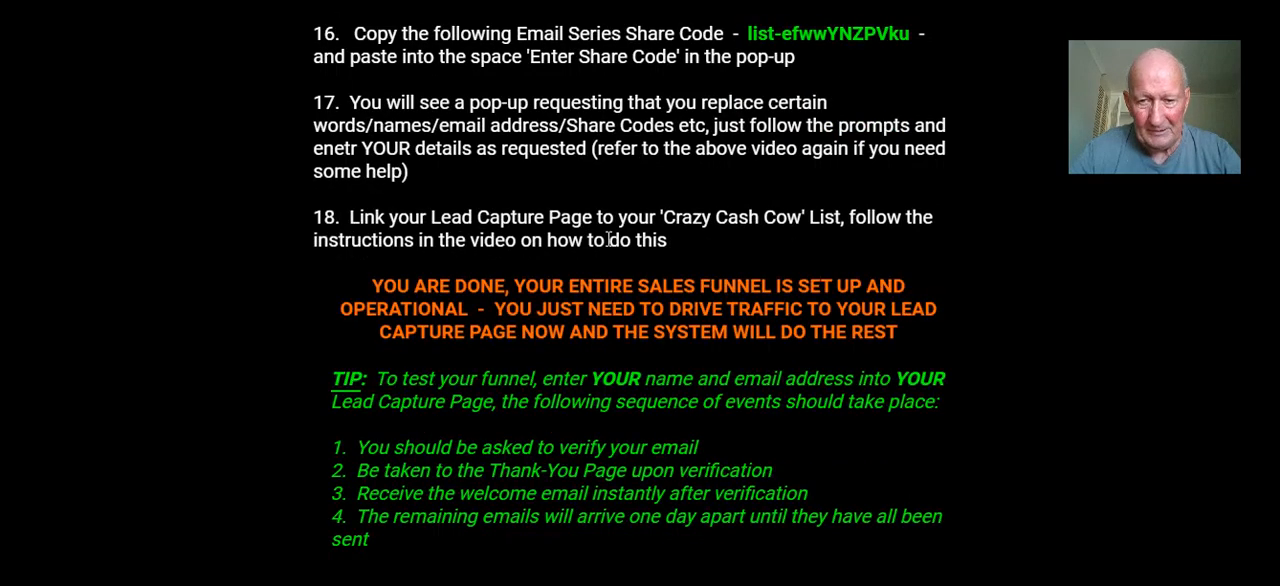